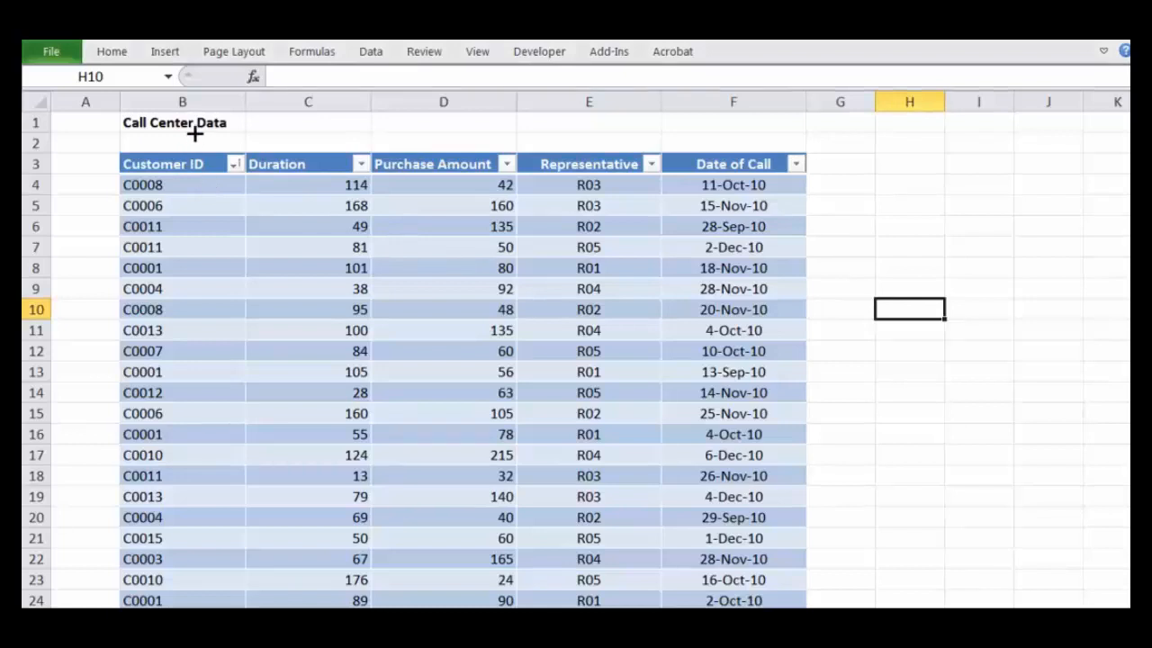
Step: Examine the Customer ID, Duration, Purchase Amount, Representative and Date of Call columns of the Call Center Data table
{"action": "left_click", "coordinate": [180, 267]}
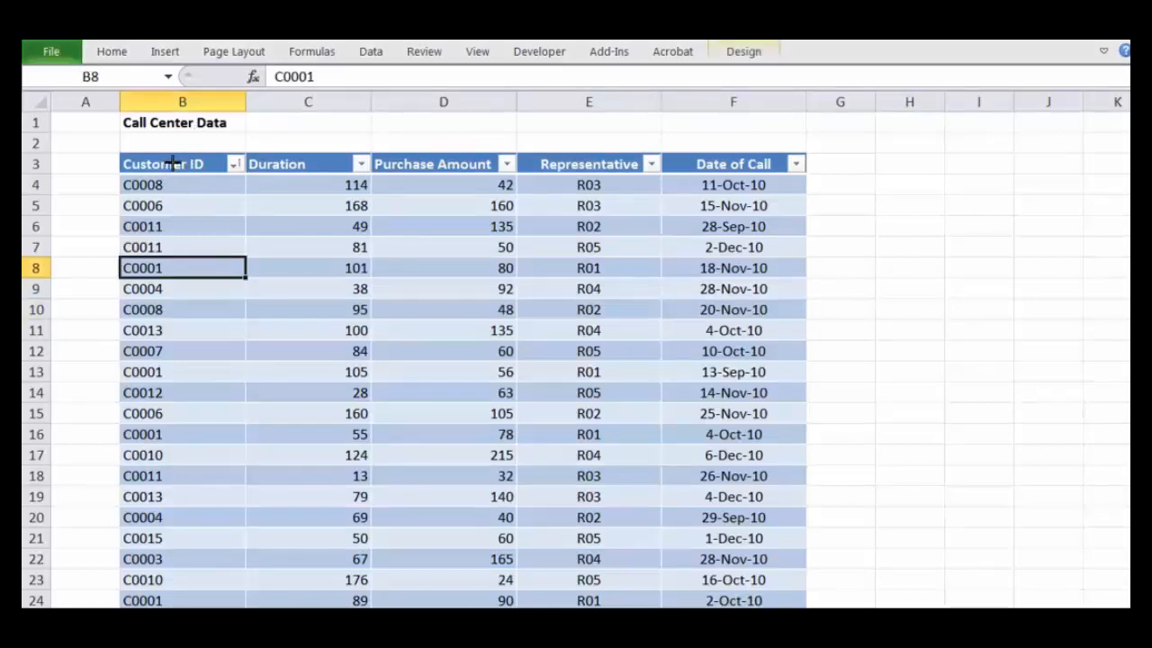
{"action": "left_click_drag", "start_coordinate": [167, 160], "coordinate": [158, 432]}
{"action": "left_click", "coordinate": [179, 511]}
{"action": "left_click_drag", "start_coordinate": [167, 180], "coordinate": [180, 489]}
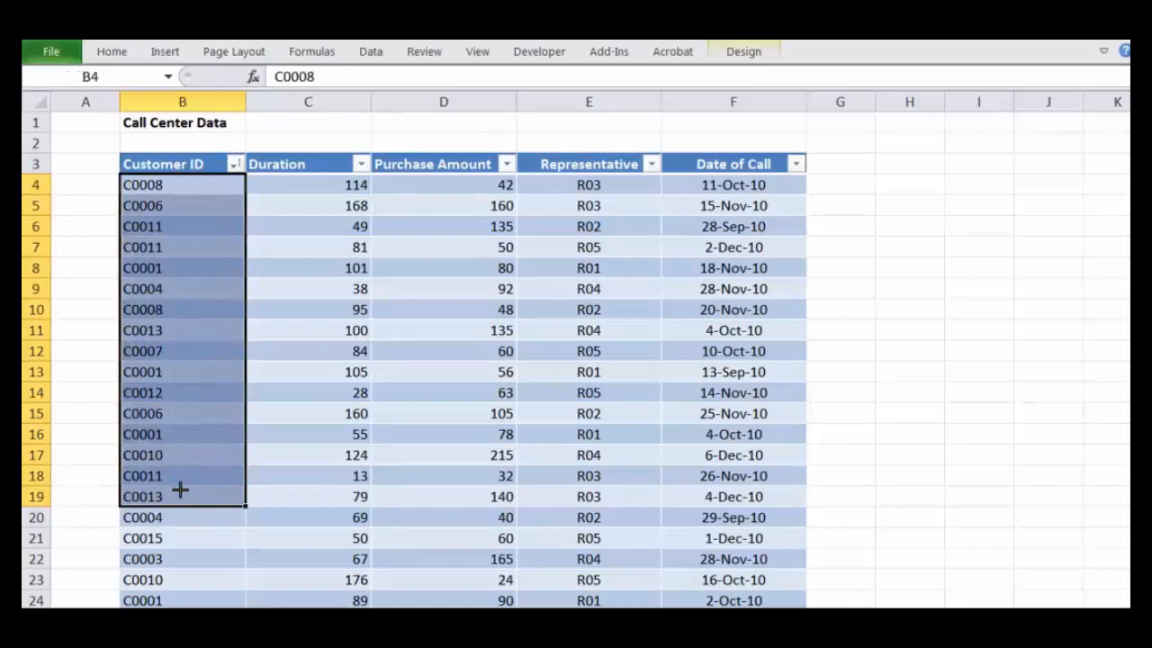
{"action": "left_click", "coordinate": [377, 289]}
{"action": "left_click", "coordinate": [304, 166]}
{"action": "left_click_drag", "start_coordinate": [304, 187], "coordinate": [281, 491]}
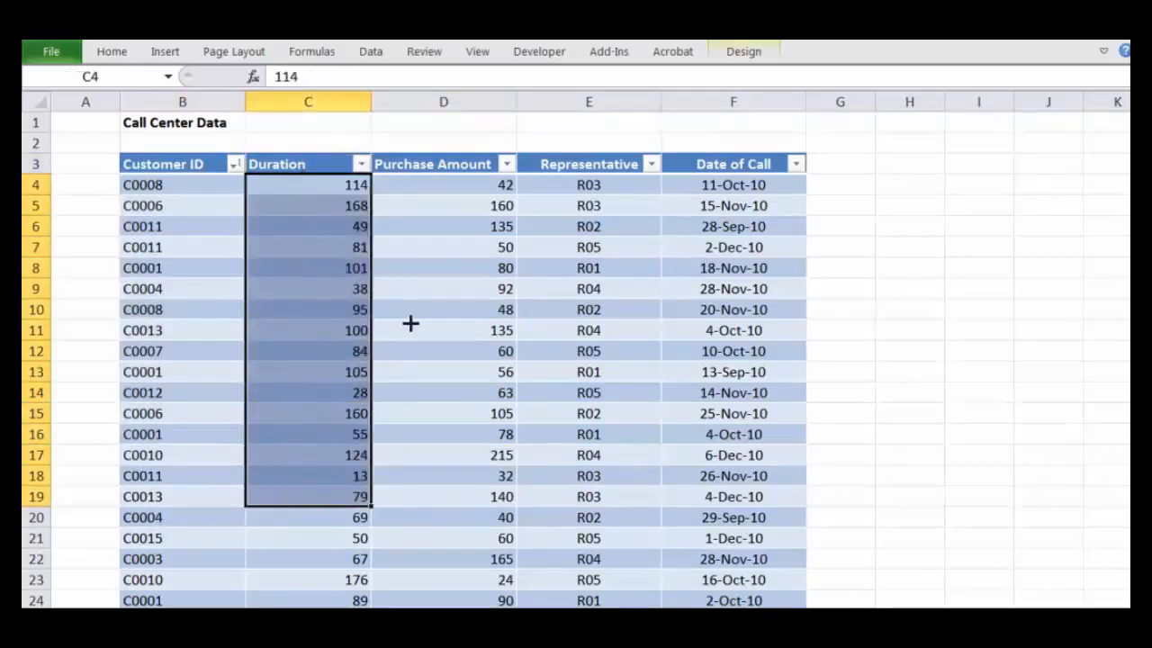
{"action": "left_click", "coordinate": [455, 202]}
{"action": "left_click", "coordinate": [424, 163]}
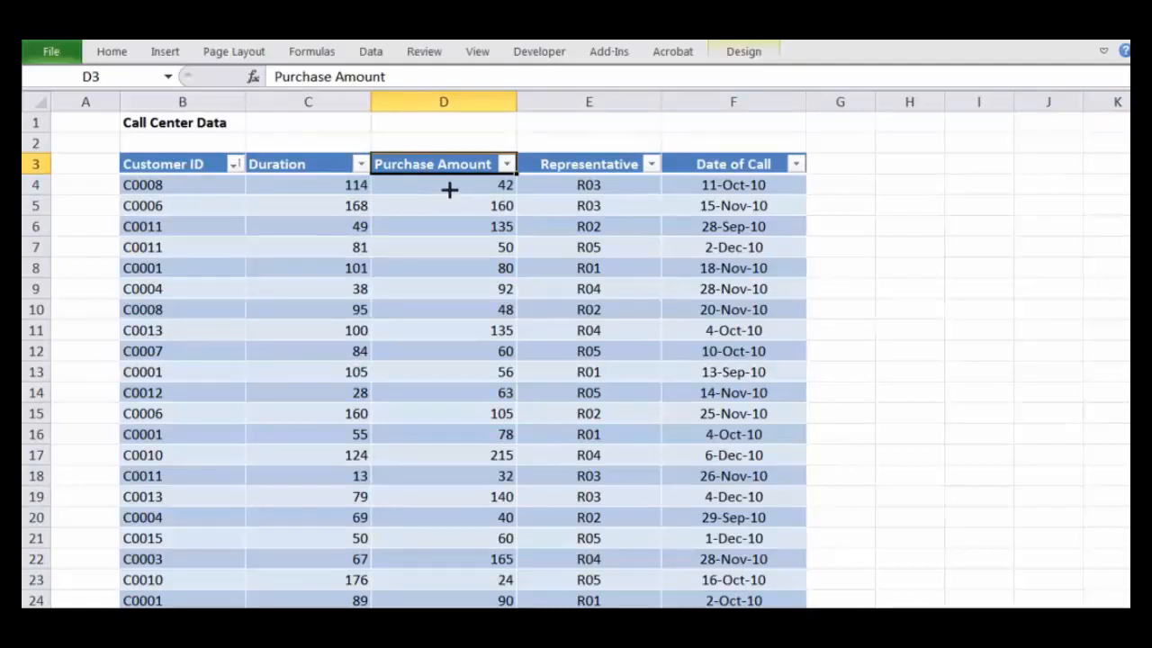
{"action": "left_click_drag", "start_coordinate": [449, 189], "coordinate": [479, 521]}
{"action": "left_click", "coordinate": [583, 166]}
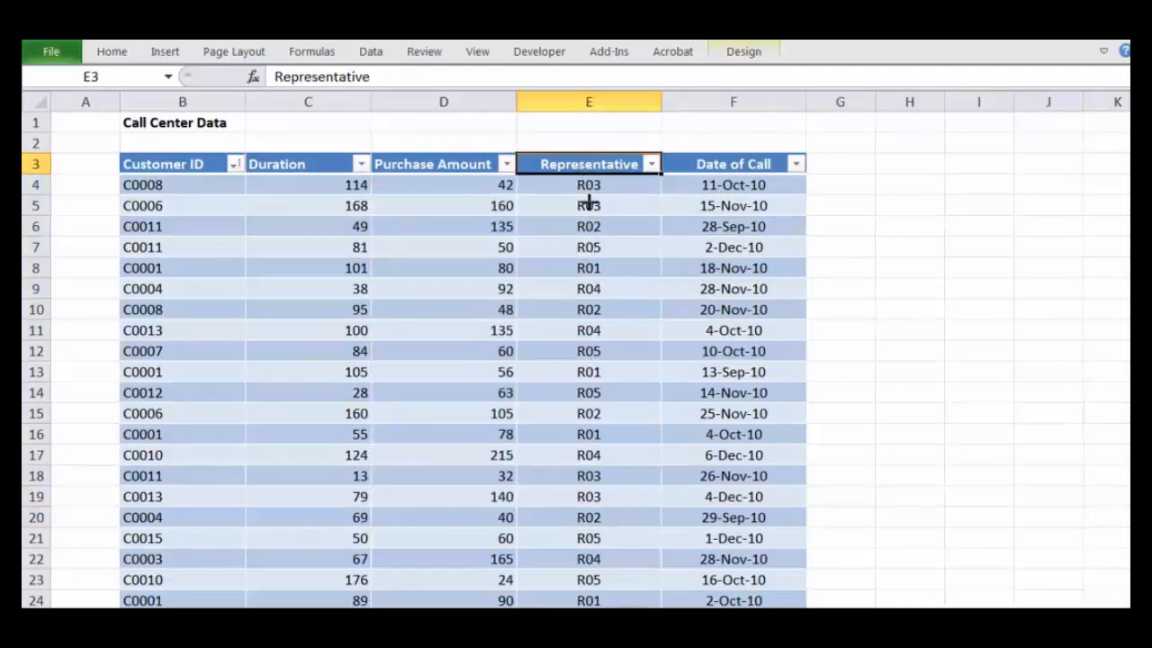
{"action": "left_click", "coordinate": [751, 169]}
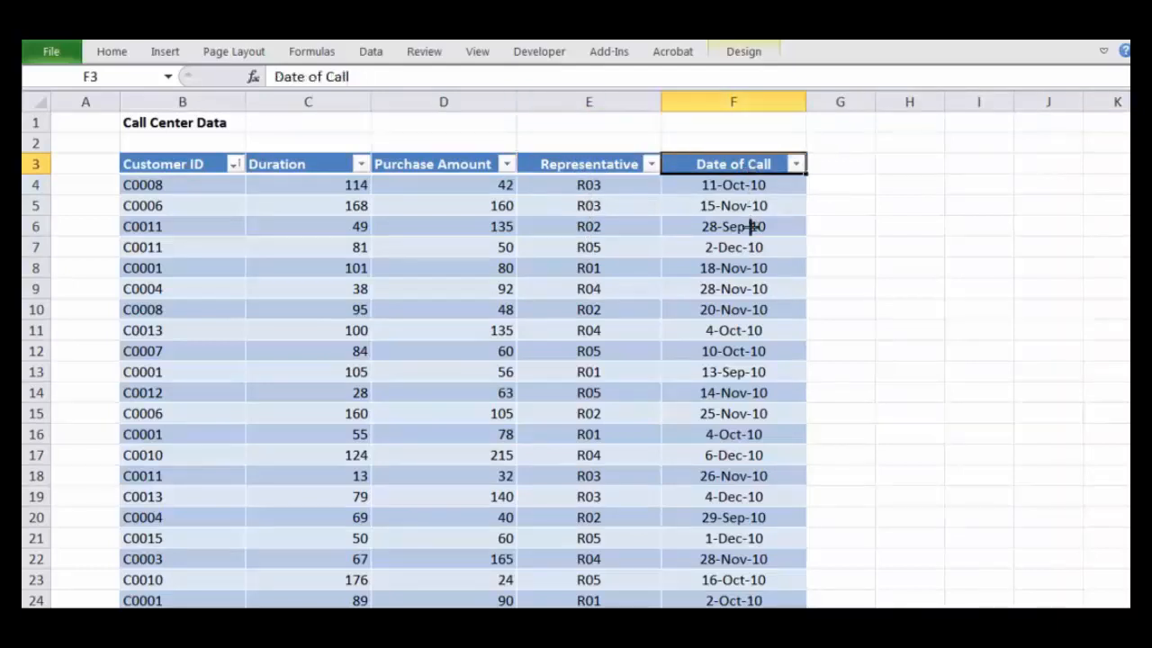
{"action": "left_click", "coordinate": [754, 246]}
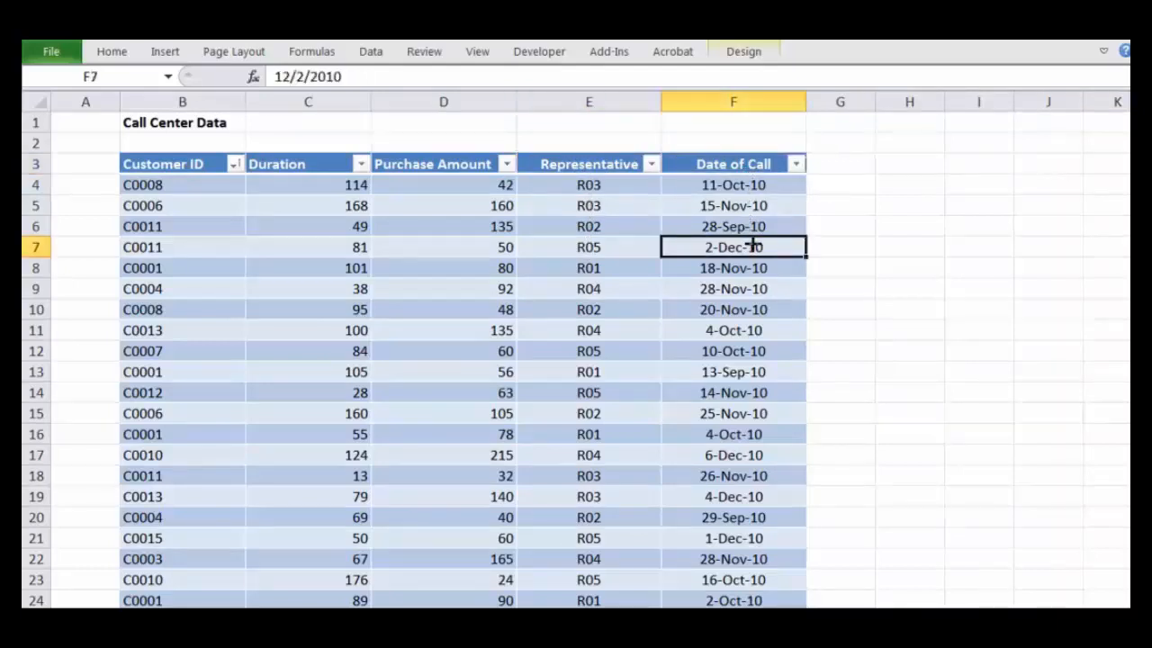
{"action": "left_click_drag", "start_coordinate": [159, 163], "coordinate": [747, 402]}
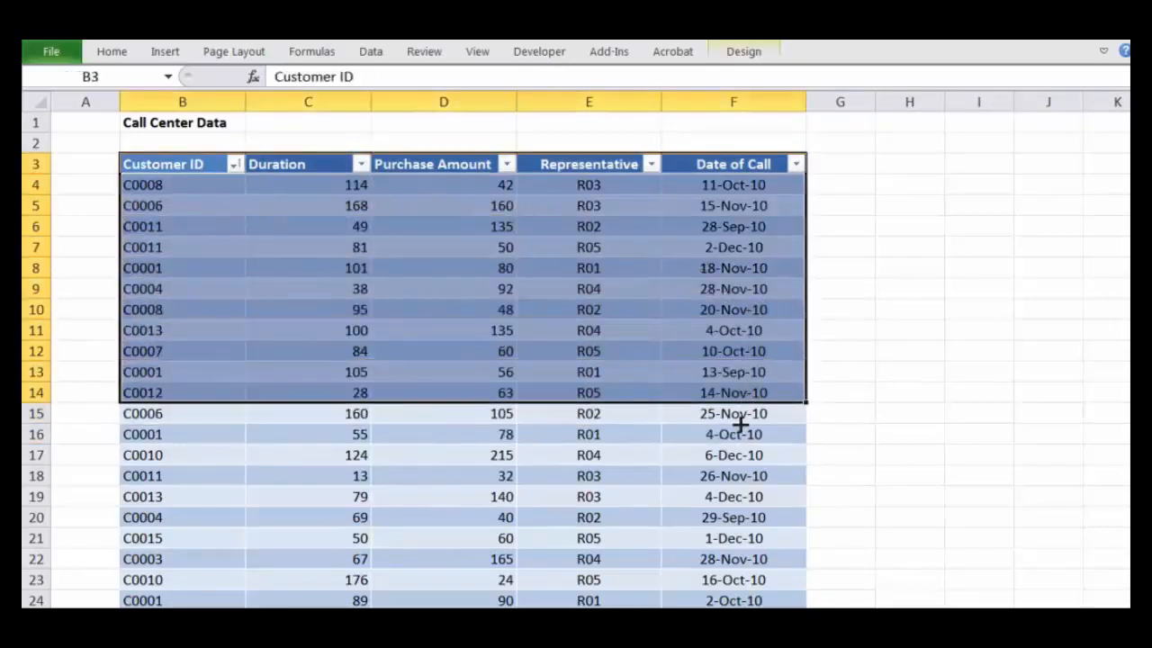
{"action": "left_click", "coordinate": [733, 450]}
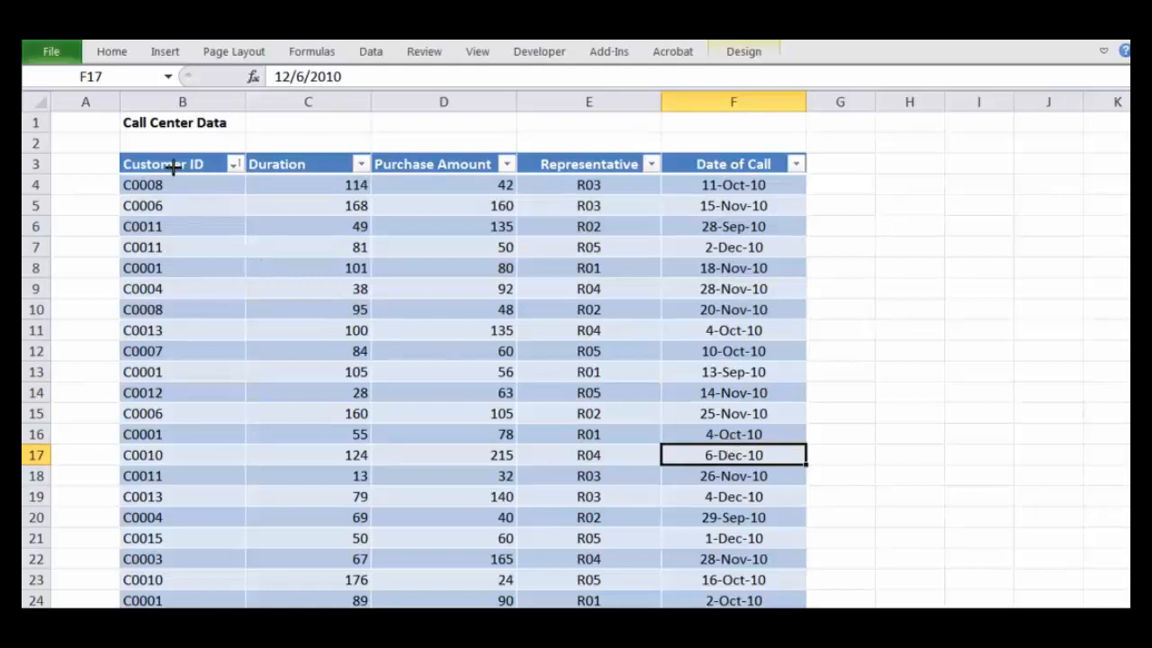
Step: Copy the header row and first ten records (B3:F13) of the call center table into the blank next sheet at D3
{"action": "left_click_drag", "start_coordinate": [173, 167], "coordinate": [756, 360]}
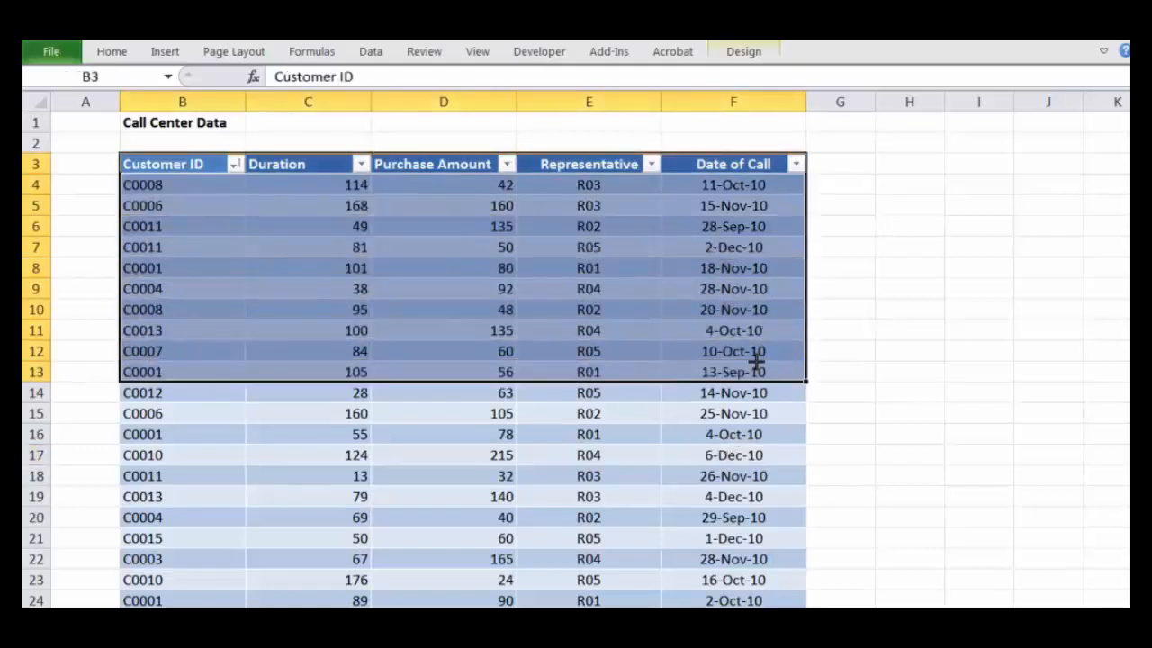
{"action": "key", "text": "ctrl+c"}
{"action": "key", "text": "ctrl+Page_Down"}
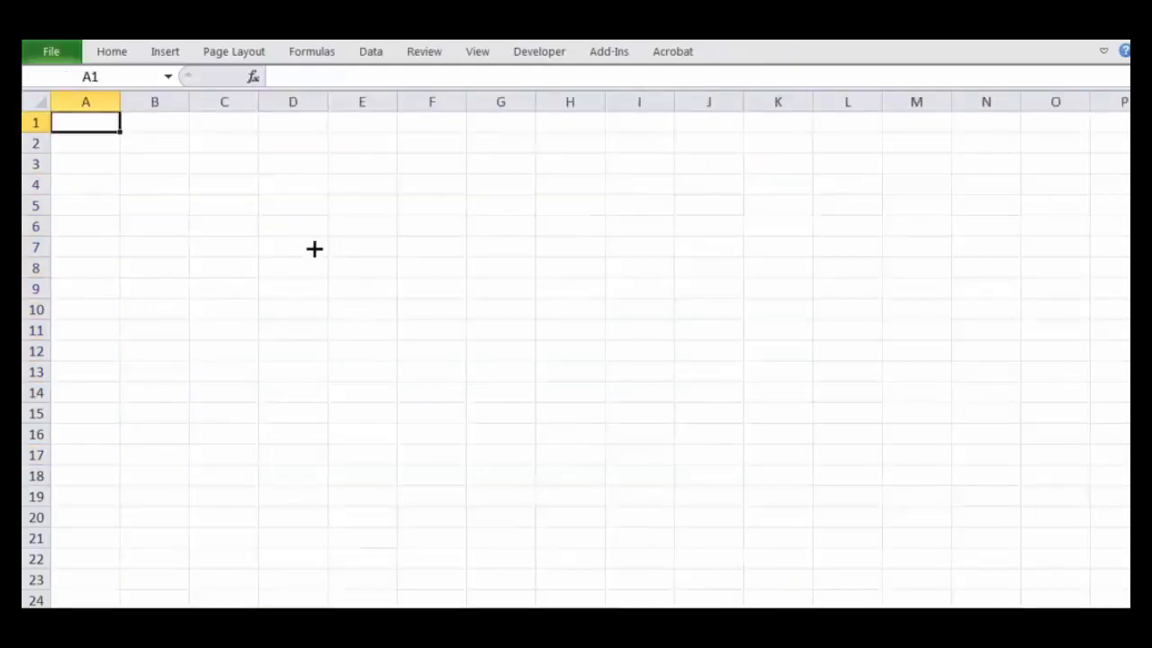
{"action": "left_click", "coordinate": [285, 163]}
{"action": "key", "text": "ctrl+v"}
{"action": "left_click", "coordinate": [708, 227]}
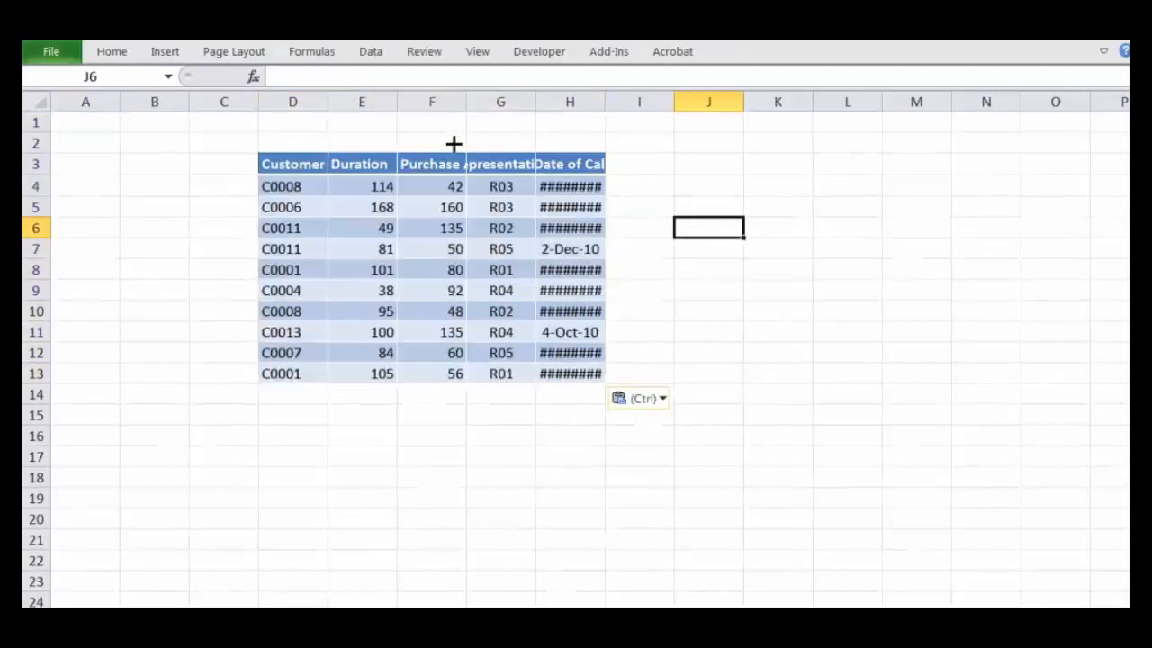
Step: Widen or autofit columns D to H of the pasted range so the headers and call dates fit
{"action": "left_click", "coordinate": [318, 100]}
{"action": "left_click_drag", "start_coordinate": [324, 103], "coordinate": [347, 106]}
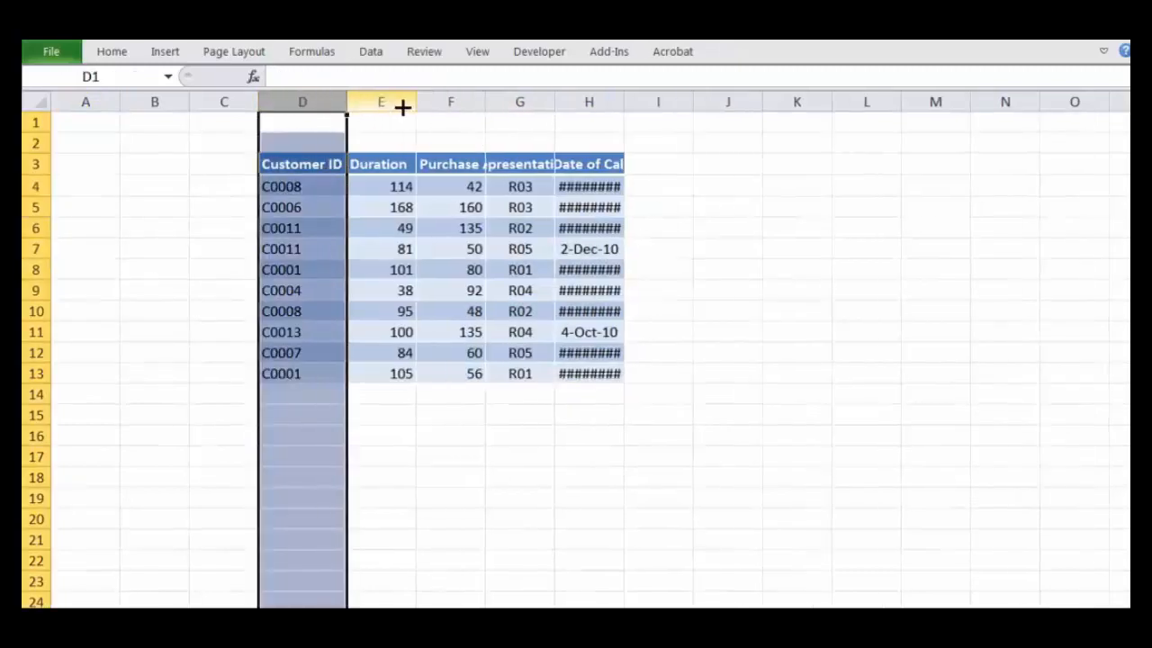
{"action": "left_click_drag", "start_coordinate": [480, 97], "coordinate": [478, 95]}
{"action": "double_click", "coordinate": [480, 97]}
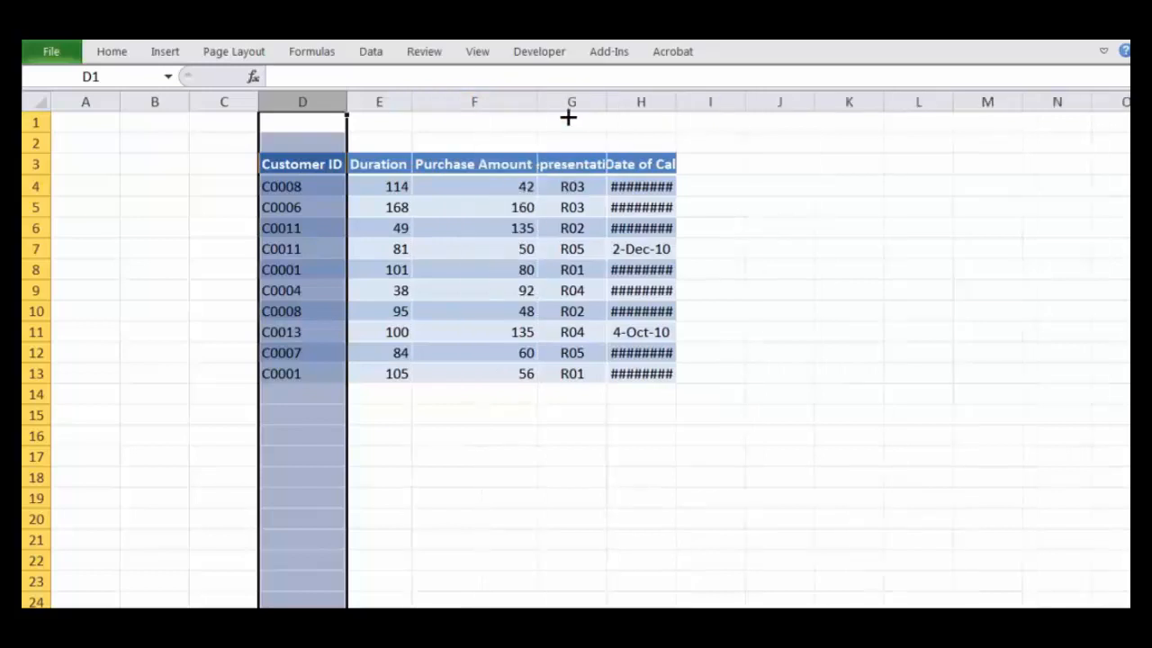
{"action": "double_click", "coordinate": [606, 101]}
{"action": "double_click", "coordinate": [711, 102]}
{"action": "left_click", "coordinate": [799, 185]}
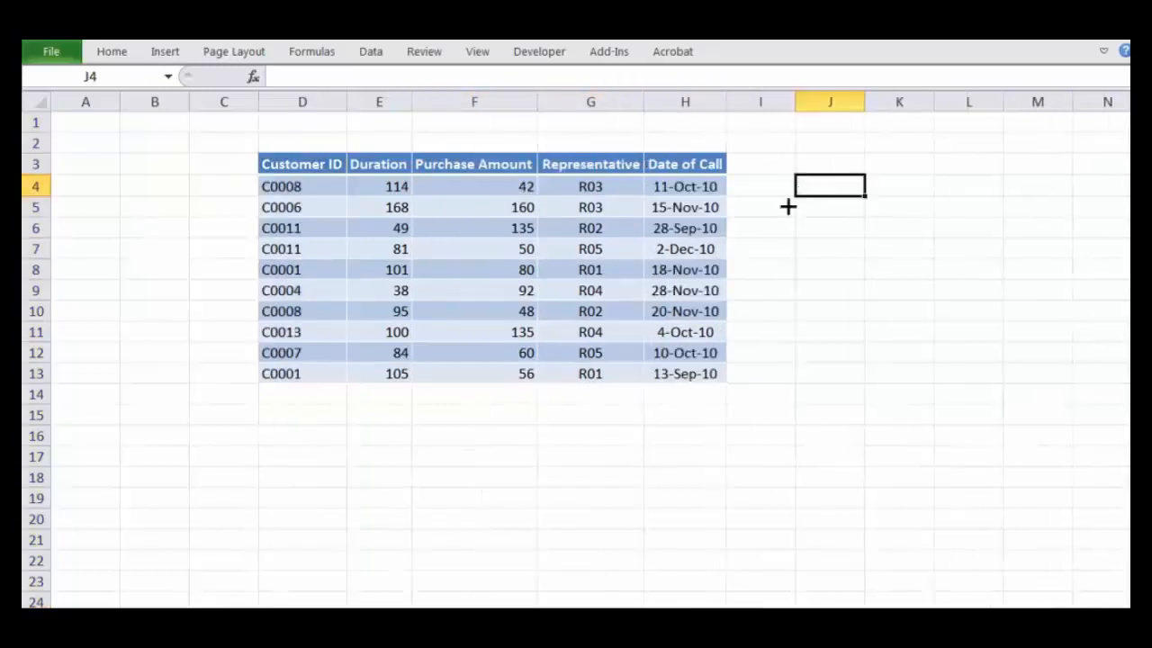
Step: Examine the pasted range D3:H13 and how its header row behaves while scrolling through the sheet
{"action": "left_click_drag", "start_coordinate": [302, 166], "coordinate": [685, 378]}
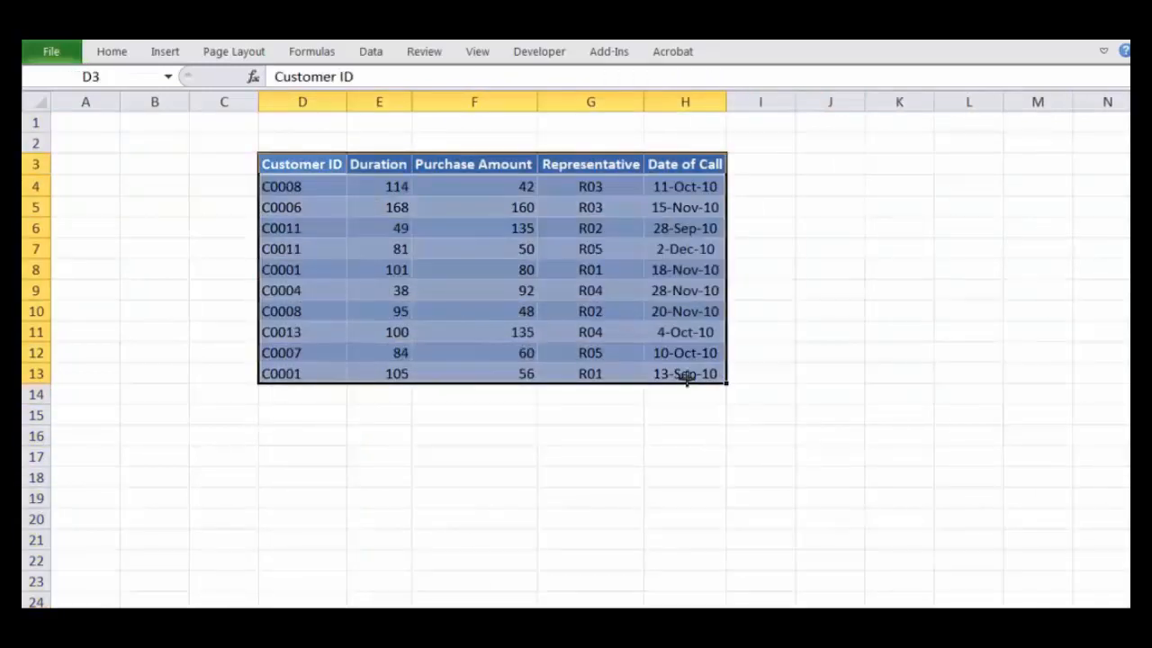
{"action": "left_click", "coordinate": [812, 376]}
{"action": "scroll", "coordinate": [576, 359], "scroll_direction": "down", "scroll_amount": 1}
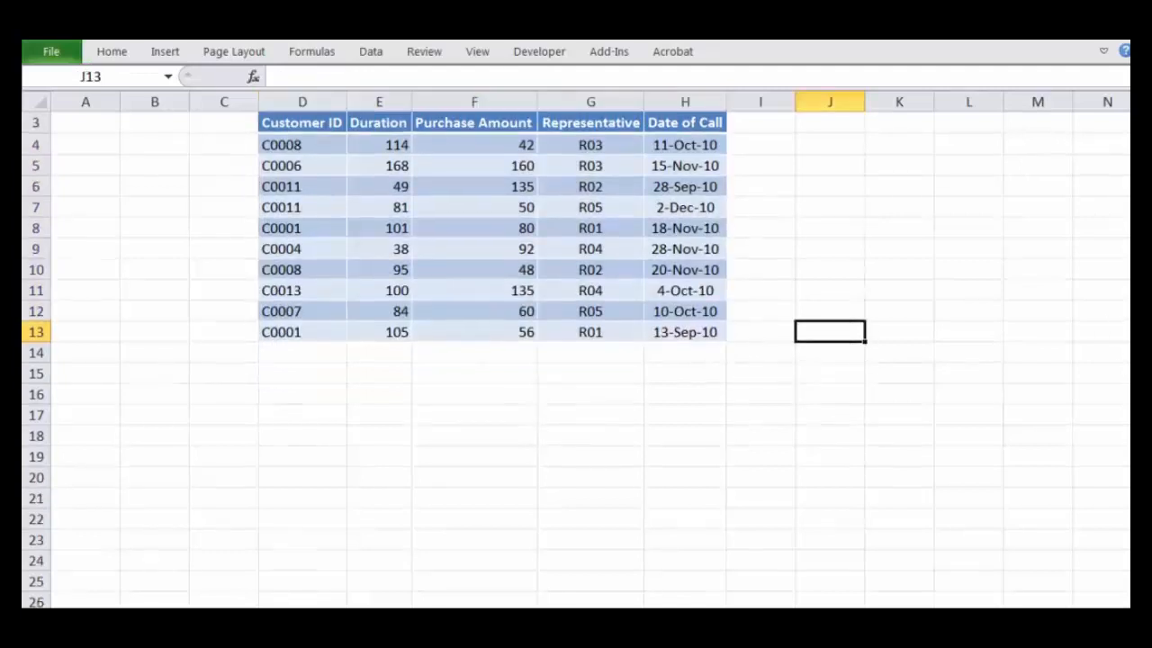
{"action": "scroll", "coordinate": [575, 360], "scroll_direction": "down", "scroll_amount": 1}
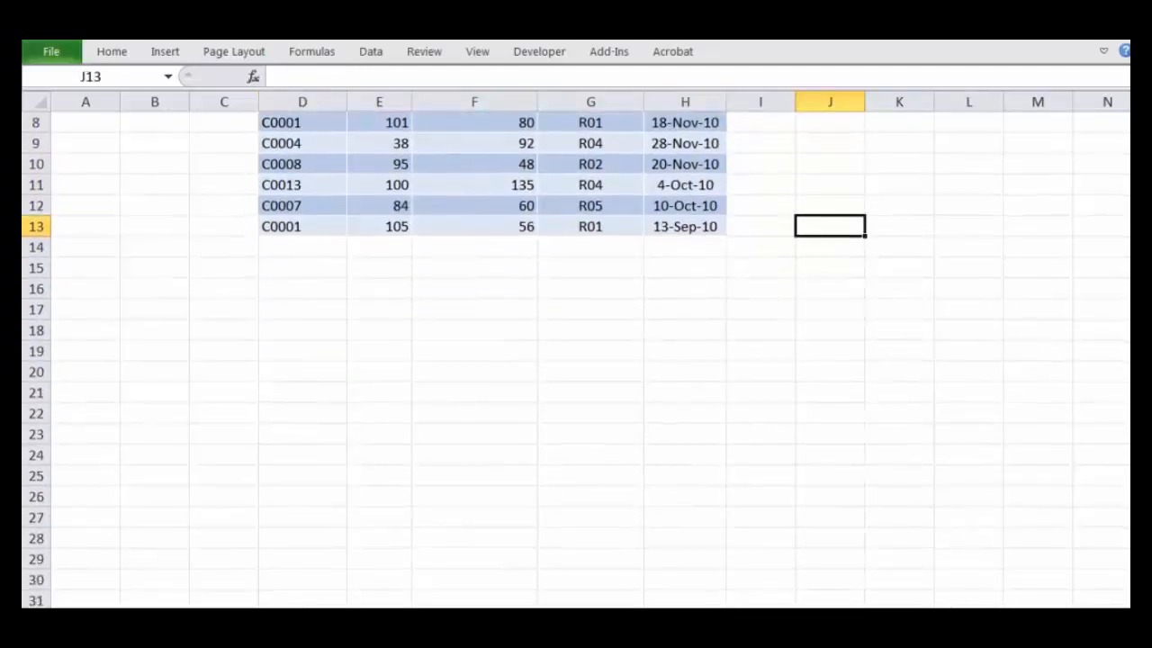
{"action": "scroll", "coordinate": [817, 429], "scroll_direction": "up", "scroll_amount": 3}
{"action": "scroll", "coordinate": [681, 380], "scroll_direction": "down", "scroll_amount": 5}
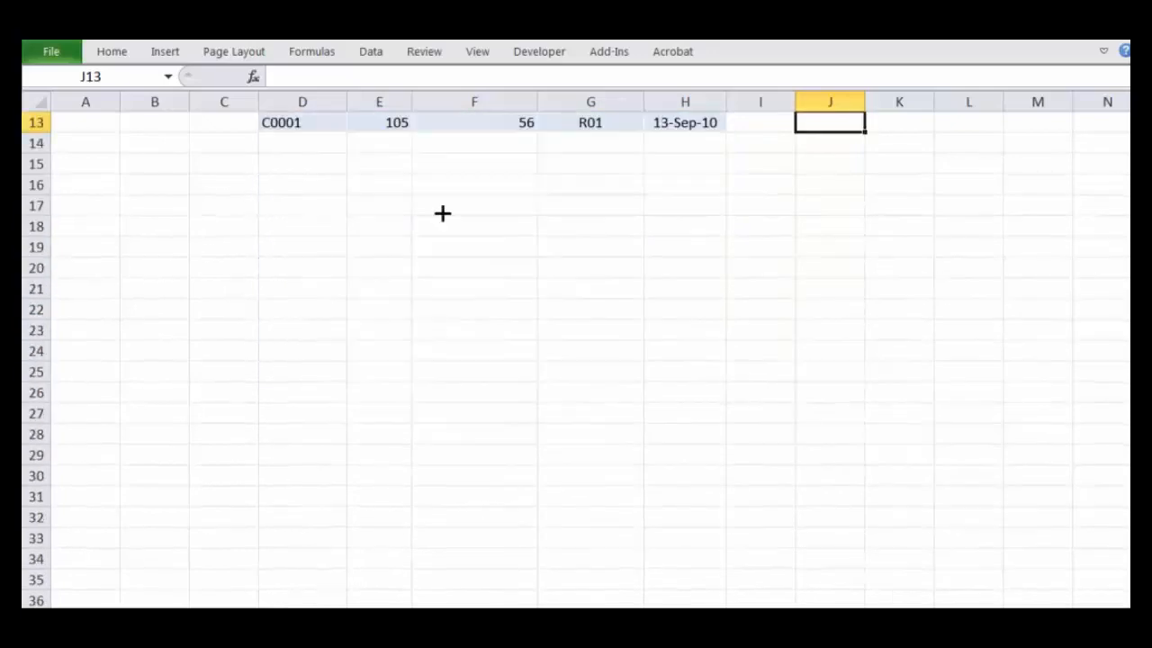
{"action": "scroll", "coordinate": [431, 216], "scroll_direction": "up", "scroll_amount": 5}
{"action": "left_click_drag", "start_coordinate": [288, 165], "coordinate": [699, 162]}
{"action": "left_click", "coordinate": [319, 208]}
{"action": "left_click_drag", "start_coordinate": [282, 163], "coordinate": [711, 163]}
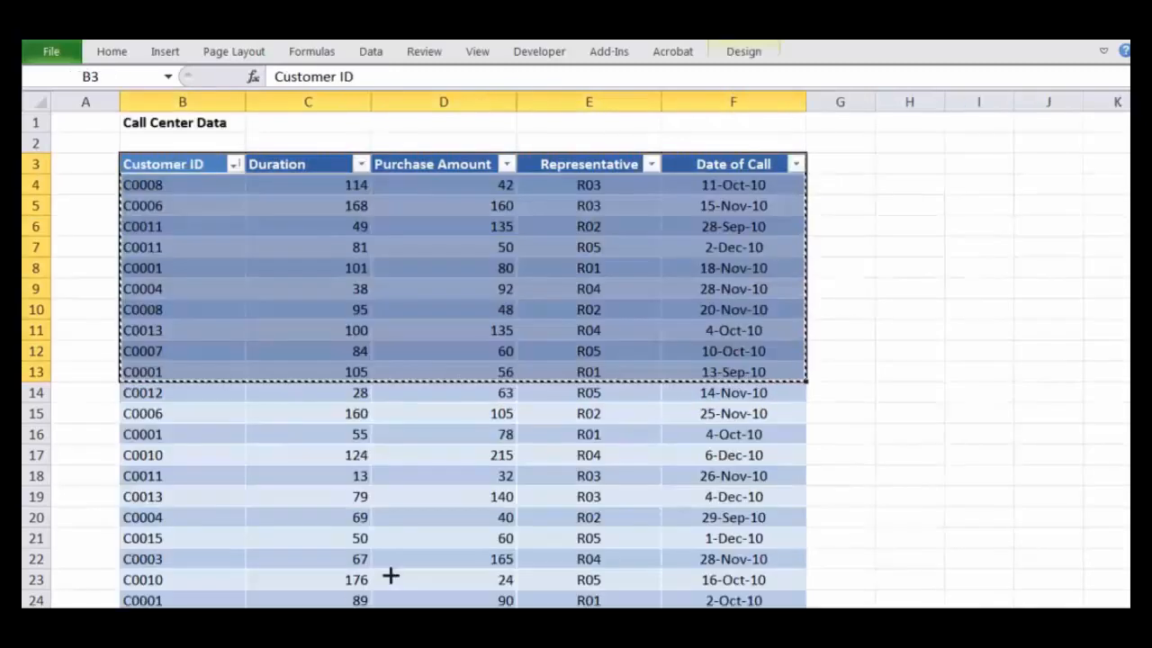
Step: Clear the copy selection on the call center sheet and examine the table's headers while scrolled down with a table cell selected
{"action": "left_click", "coordinate": [838, 414]}
{"action": "key", "text": "Escape"}
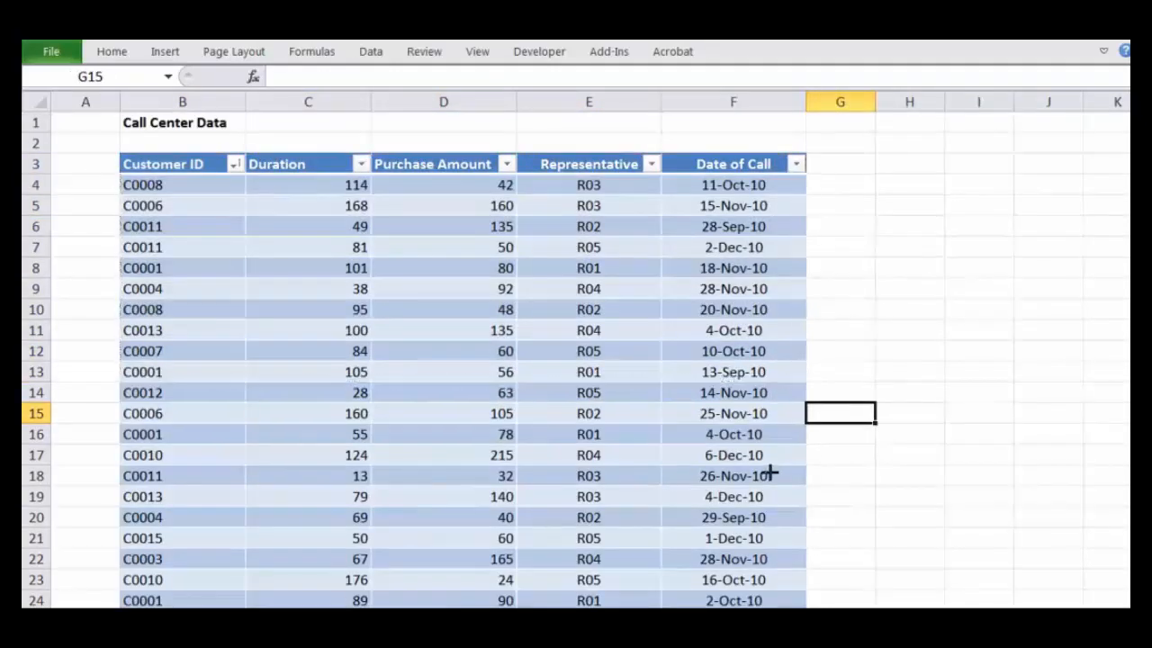
{"action": "scroll", "coordinate": [769, 473], "scroll_direction": "down", "scroll_amount": 4}
{"action": "left_click", "coordinate": [464, 262]}
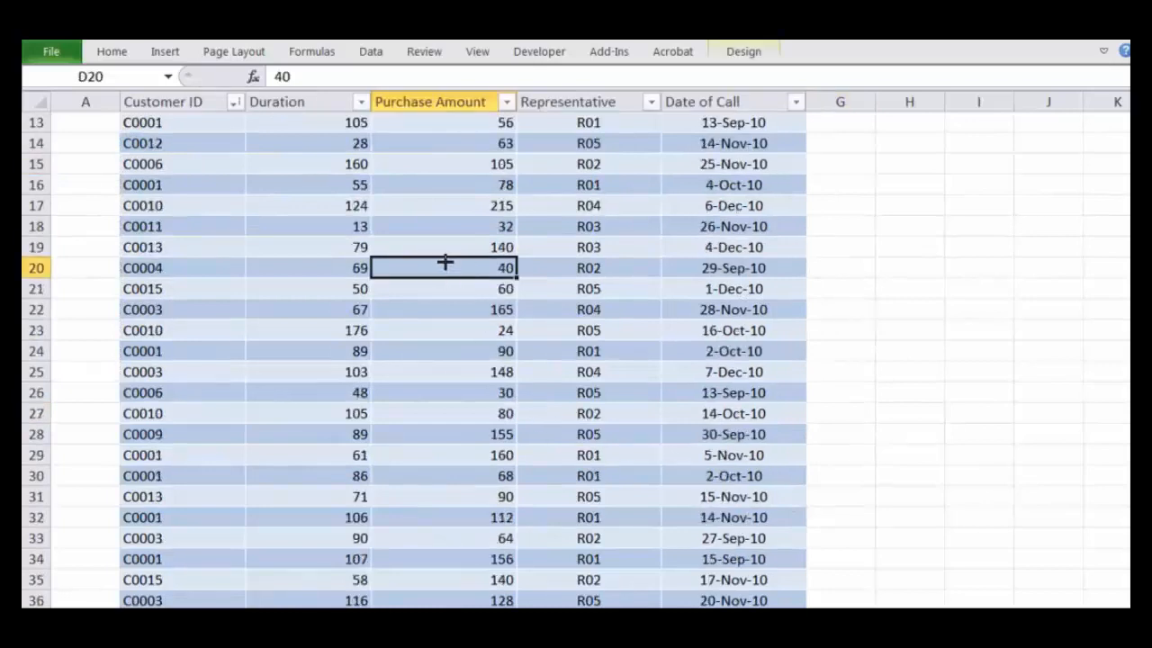
{"action": "mouse_move", "coordinate": [165, 84]}
{"action": "left_mouse_down"}
{"action": "mouse_move", "coordinate": [144, 115]}
{"action": "mouse_move", "coordinate": [185, 82]}
{"action": "left_mouse_up"}
{"action": "mouse_move", "coordinate": [274, 90]}
{"action": "left_mouse_down"}
{"action": "mouse_move", "coordinate": [252, 77]}
{"action": "mouse_move", "coordinate": [279, 90]}
{"action": "left_mouse_up"}
{"action": "mouse_move", "coordinate": [464, 81]}
{"action": "left_mouse_down"}
{"action": "mouse_move", "coordinate": [360, 103]}
{"action": "mouse_move", "coordinate": [486, 83]}
{"action": "left_mouse_up"}
{"action": "left_click_drag", "start_coordinate": [589, 101], "coordinate": [586, 90]}
{"action": "mouse_move", "coordinate": [737, 75]}
{"action": "left_mouse_down"}
{"action": "mouse_move", "coordinate": [686, 106]}
{"action": "mouse_move", "coordinate": [724, 61]}
{"action": "left_mouse_up"}
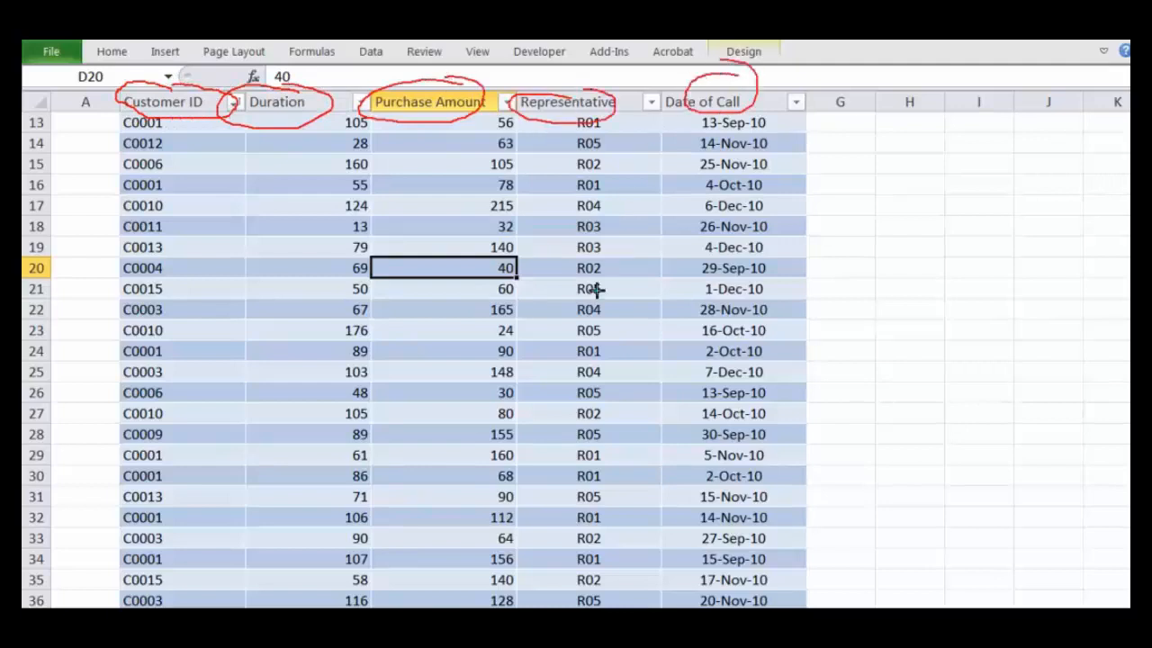
{"action": "key", "text": "Escape"}
{"action": "left_click", "coordinate": [634, 267]}
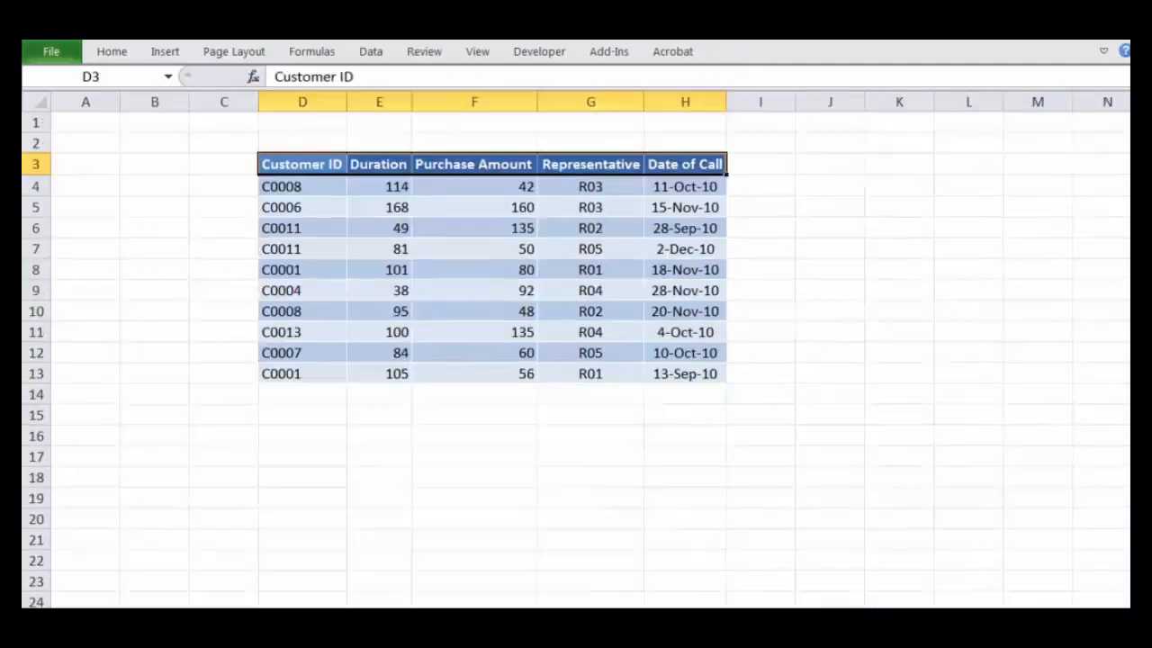
Step: Convert the range D3:H13 on the copied-data sheet into an Excel table with headers
{"action": "left_click", "coordinate": [494, 373]}
{"action": "left_click_drag", "start_coordinate": [283, 149], "coordinate": [382, 208]}
{"action": "left_click", "coordinate": [573, 351]}
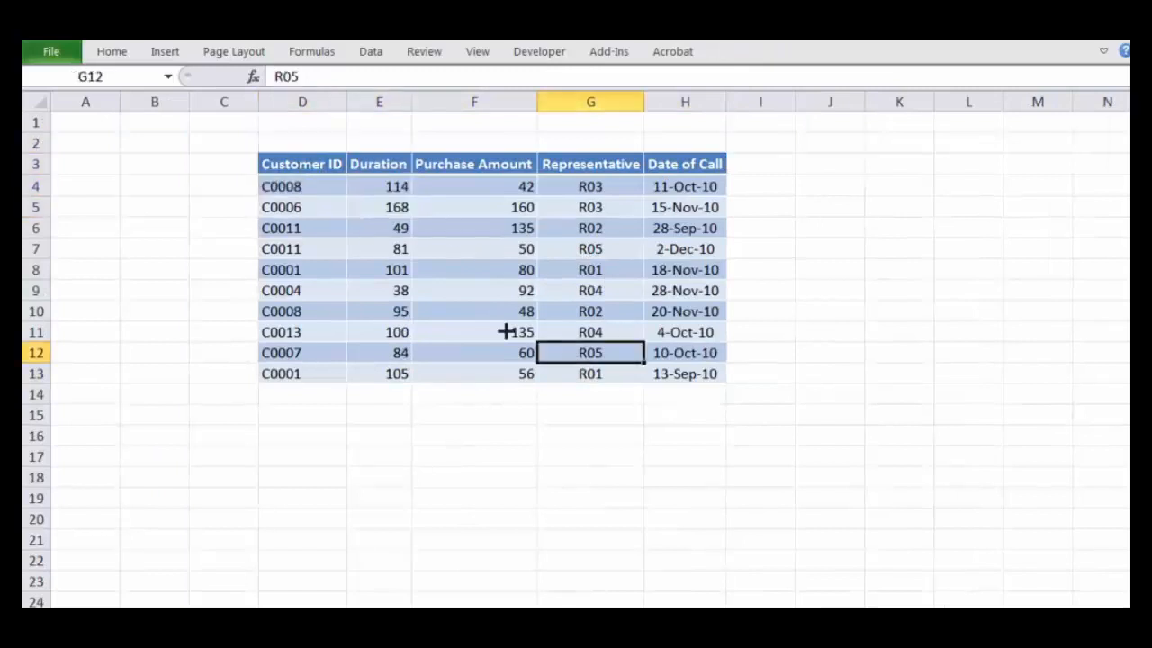
{"action": "left_click", "coordinate": [295, 164]}
{"action": "left_click_drag", "start_coordinate": [295, 164], "coordinate": [684, 372]}
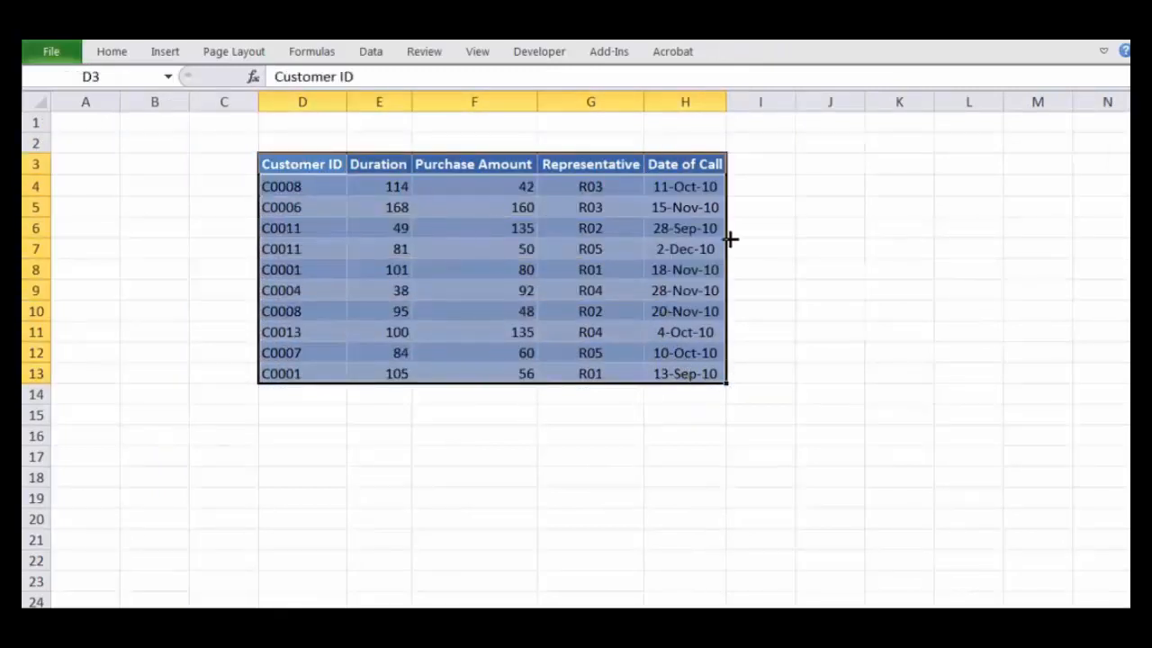
{"action": "left_click", "coordinate": [166, 51]}
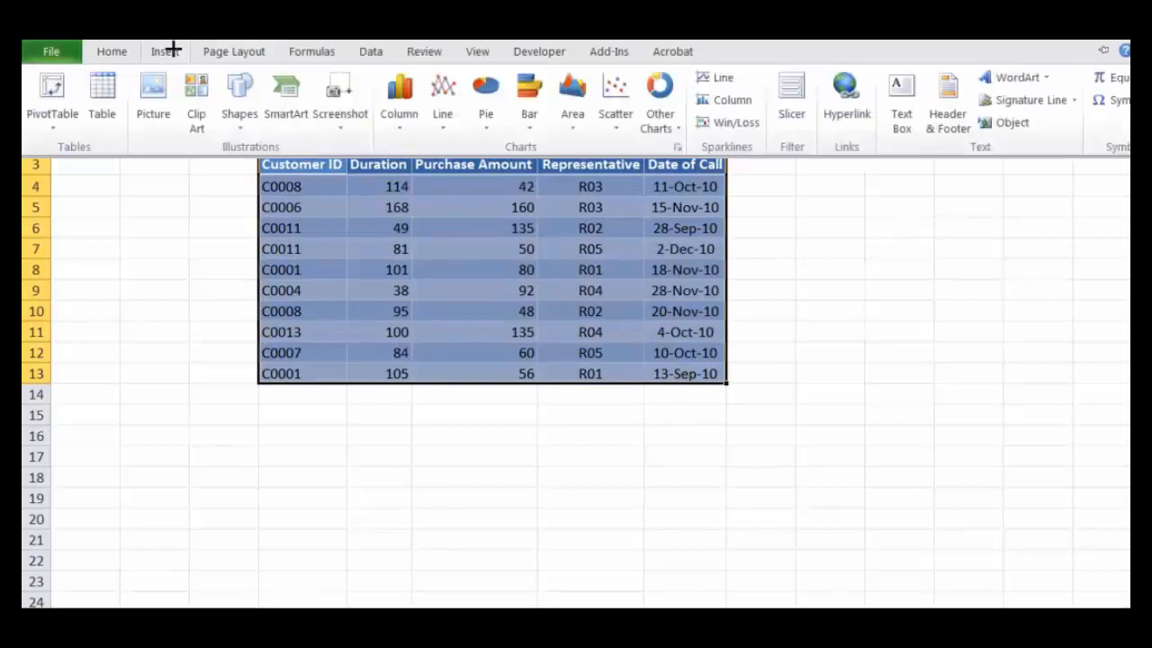
{"action": "left_click", "coordinate": [100, 97]}
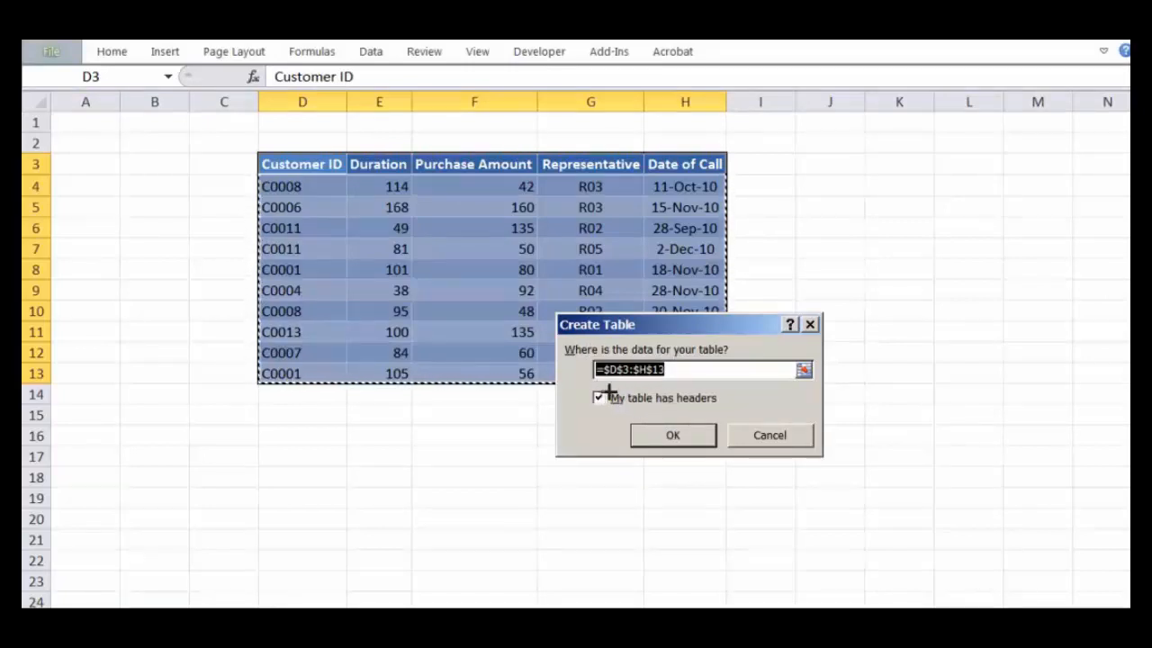
{"action": "left_click", "coordinate": [644, 435]}
{"action": "left_click", "coordinate": [545, 454]}
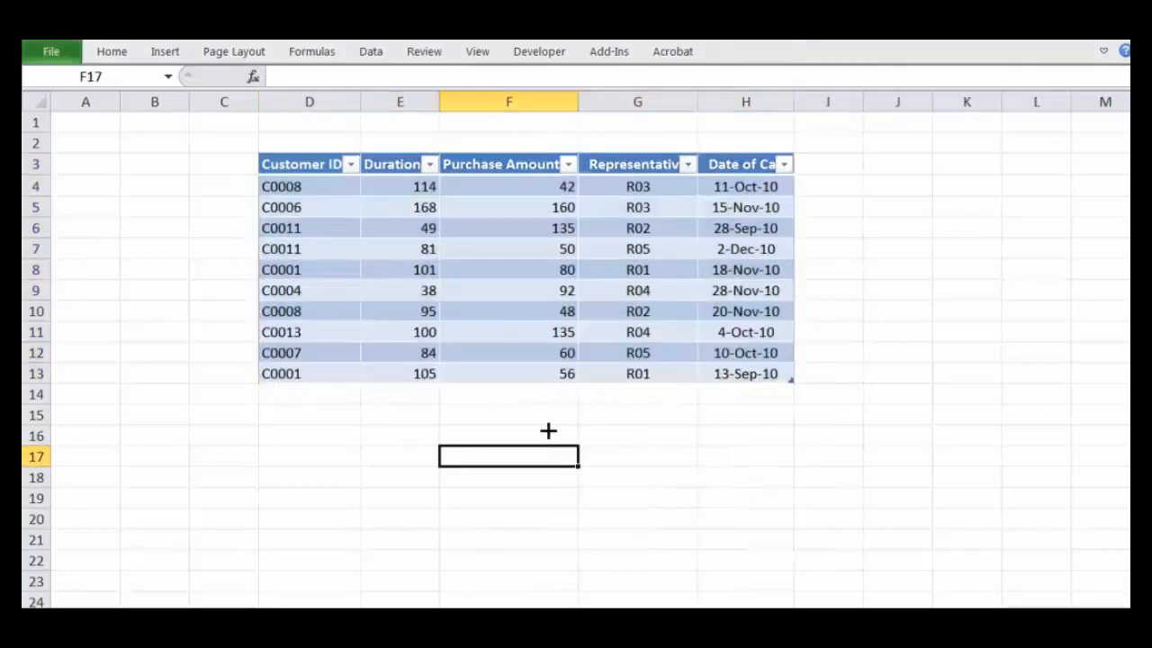
Step: Select a cell inside the new table and check its header display while scrolling down and back
{"action": "left_click", "coordinate": [586, 331]}
{"action": "scroll", "coordinate": [585, 326], "scroll_direction": "down", "scroll_amount": 3}
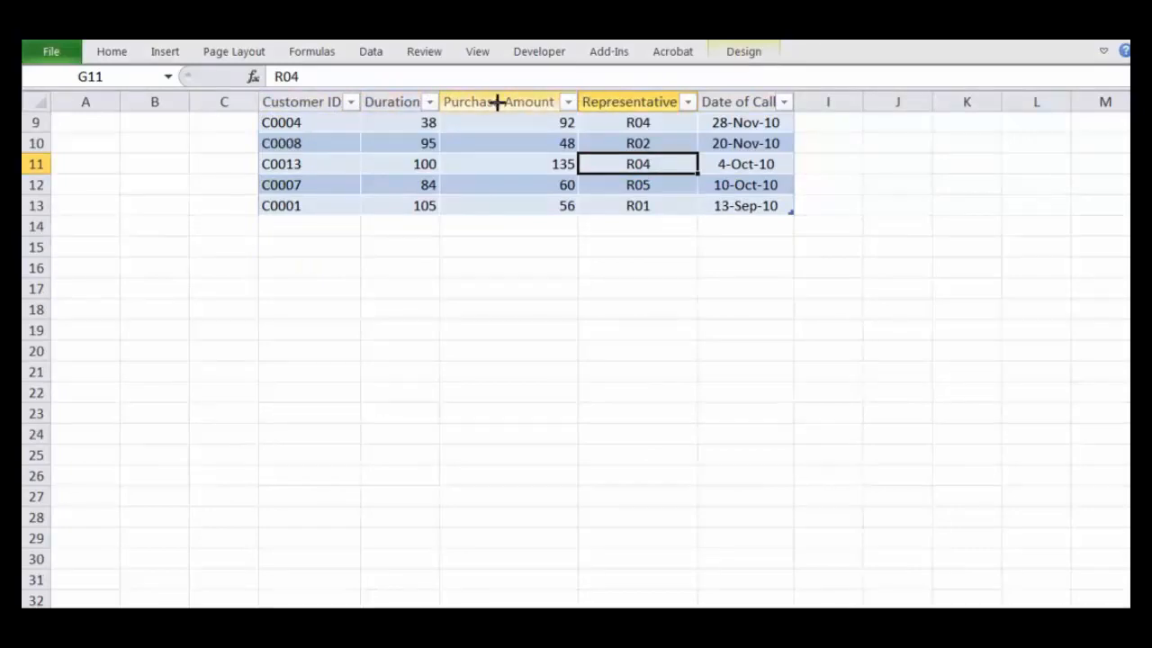
{"action": "scroll", "coordinate": [611, 167], "scroll_direction": "up", "scroll_amount": 3}
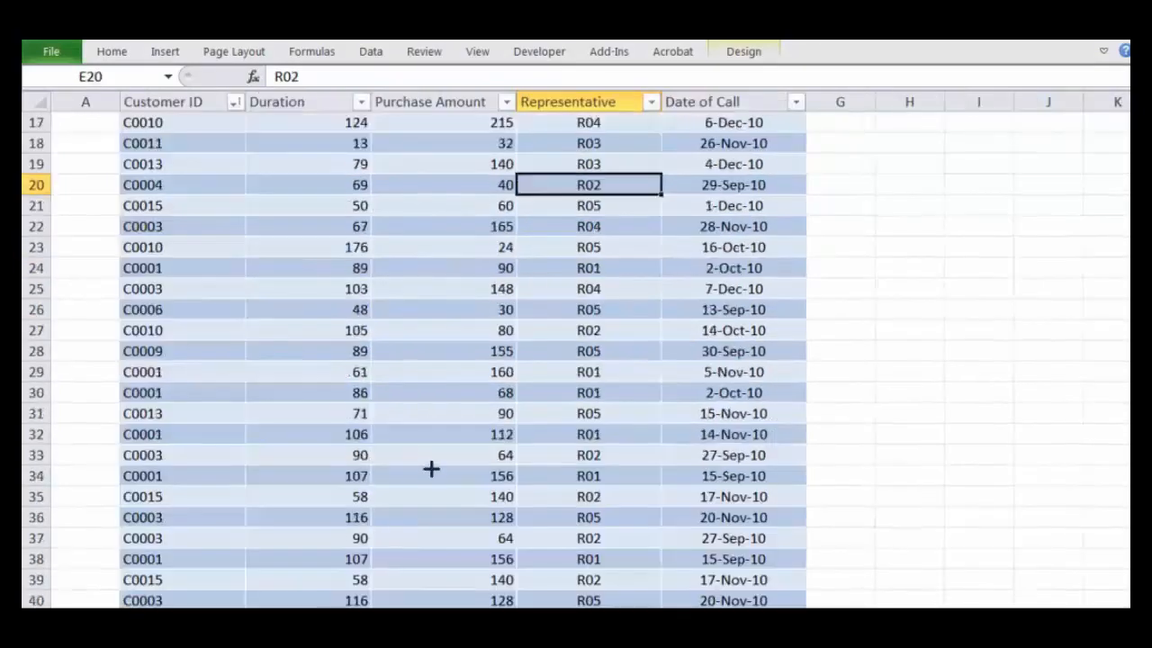
Step: Compare the original call center table's header display while scrolling with a cell inside the table and with cell E1 selected
{"action": "scroll", "coordinate": [431, 465], "scroll_direction": "down", "scroll_amount": 10}
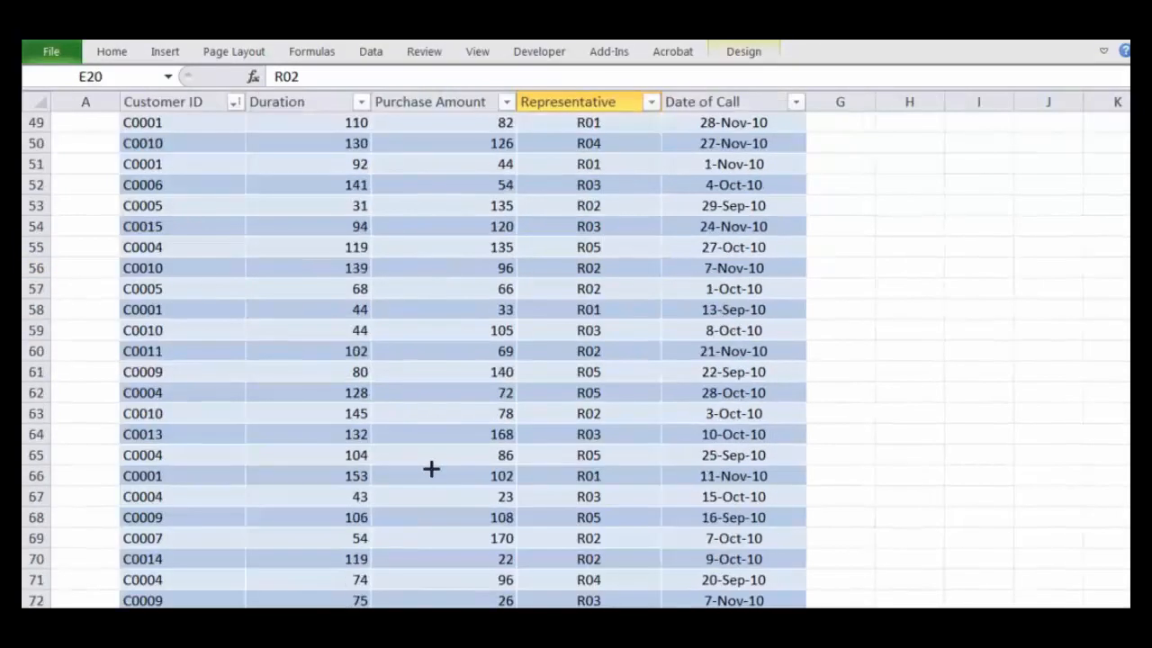
{"action": "left_click", "coordinate": [414, 407]}
{"action": "scroll", "coordinate": [288, 396], "scroll_direction": "down", "scroll_amount": 8}
{"action": "scroll", "coordinate": [287, 397], "scroll_direction": "up", "scroll_amount": 1}
{"action": "scroll", "coordinate": [287, 397], "scroll_direction": "up", "scroll_amount": 20}
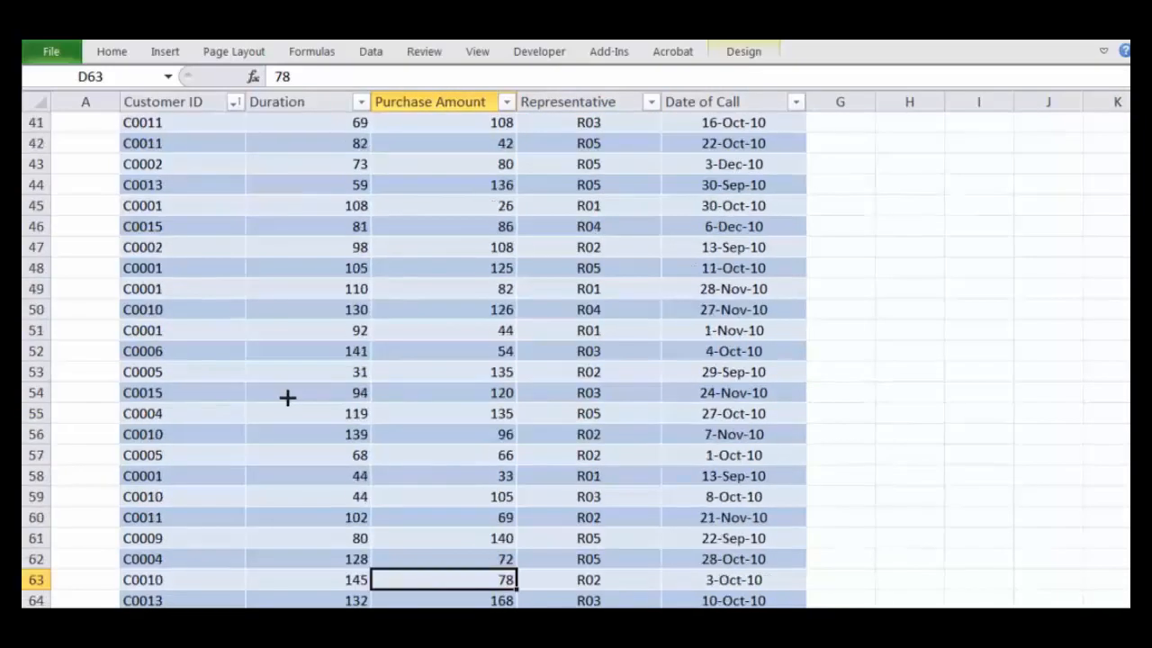
{"action": "left_click", "coordinate": [576, 116]}
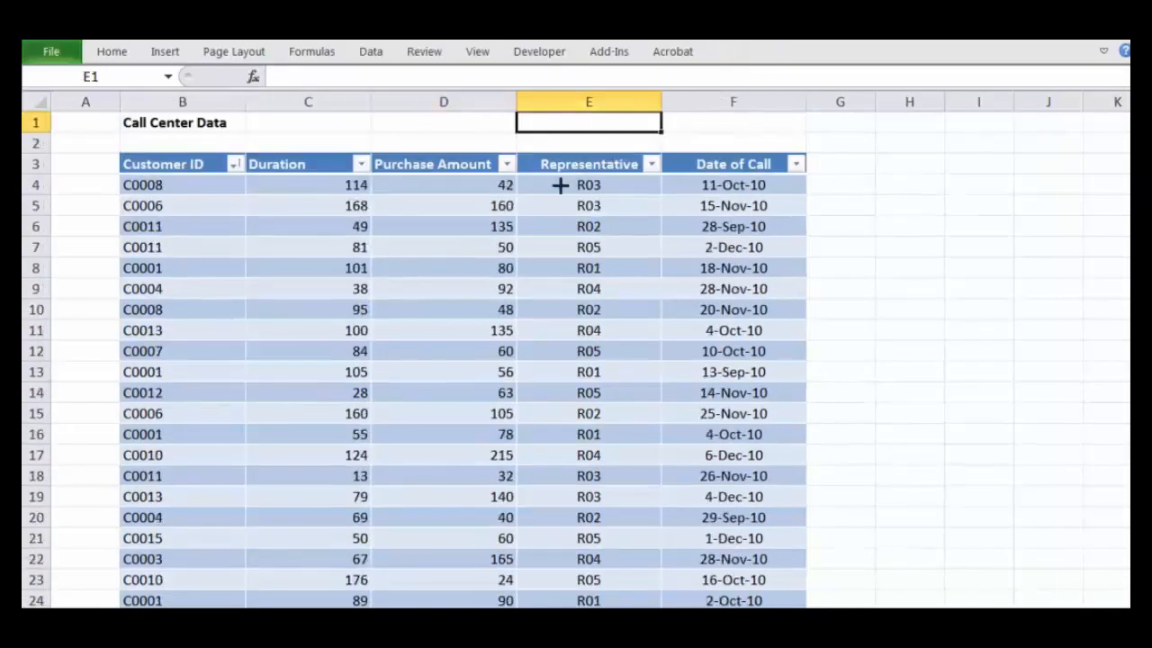
{"action": "scroll", "coordinate": [367, 311], "scroll_direction": "down", "scroll_amount": 4}
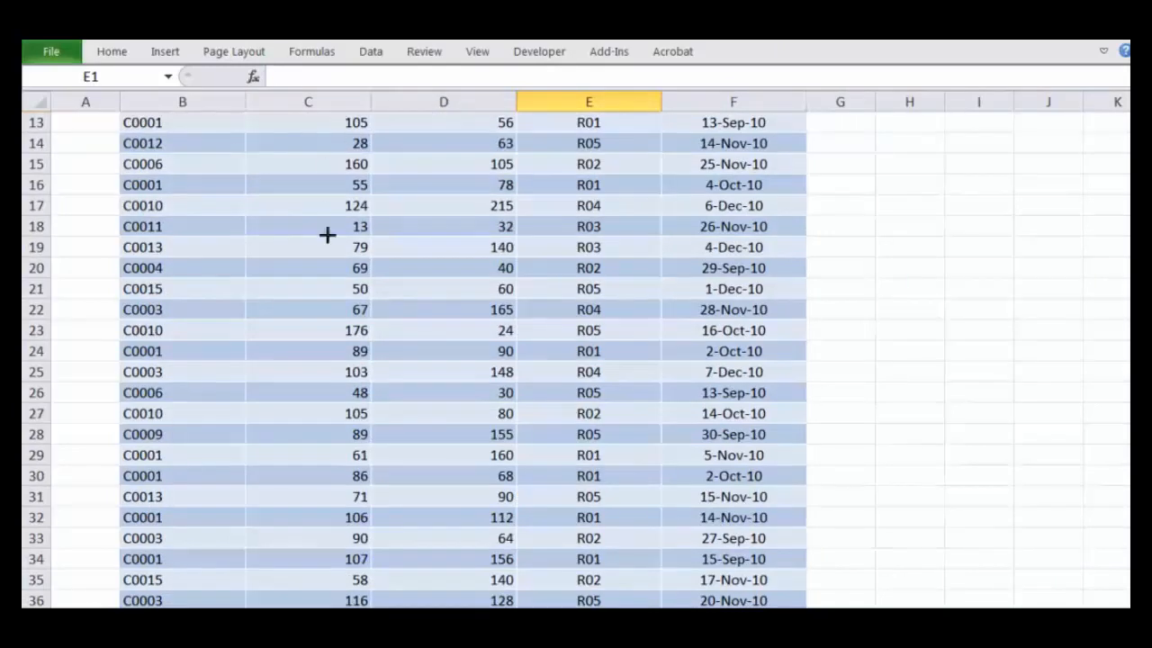
Step: Examine the column headings while scrolling with E1 selected, and again with table cell D14 selected
{"action": "scroll", "coordinate": [332, 288], "scroll_direction": "down", "scroll_amount": 20}
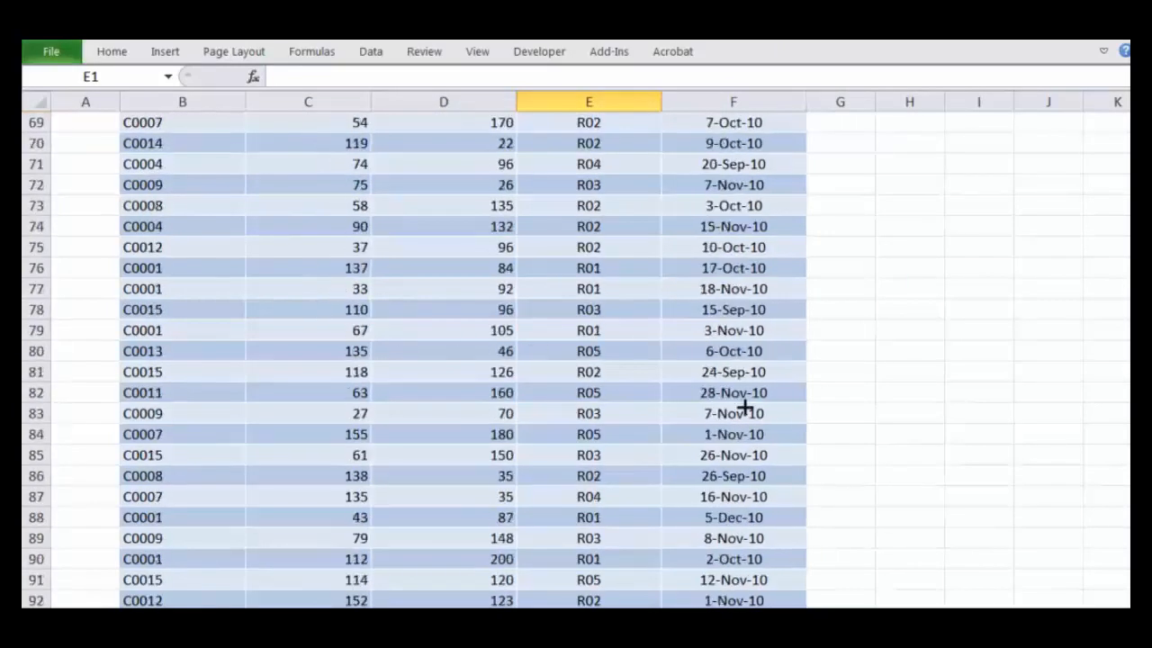
{"action": "scroll", "coordinate": [409, 244], "scroll_direction": "down", "scroll_amount": 4}
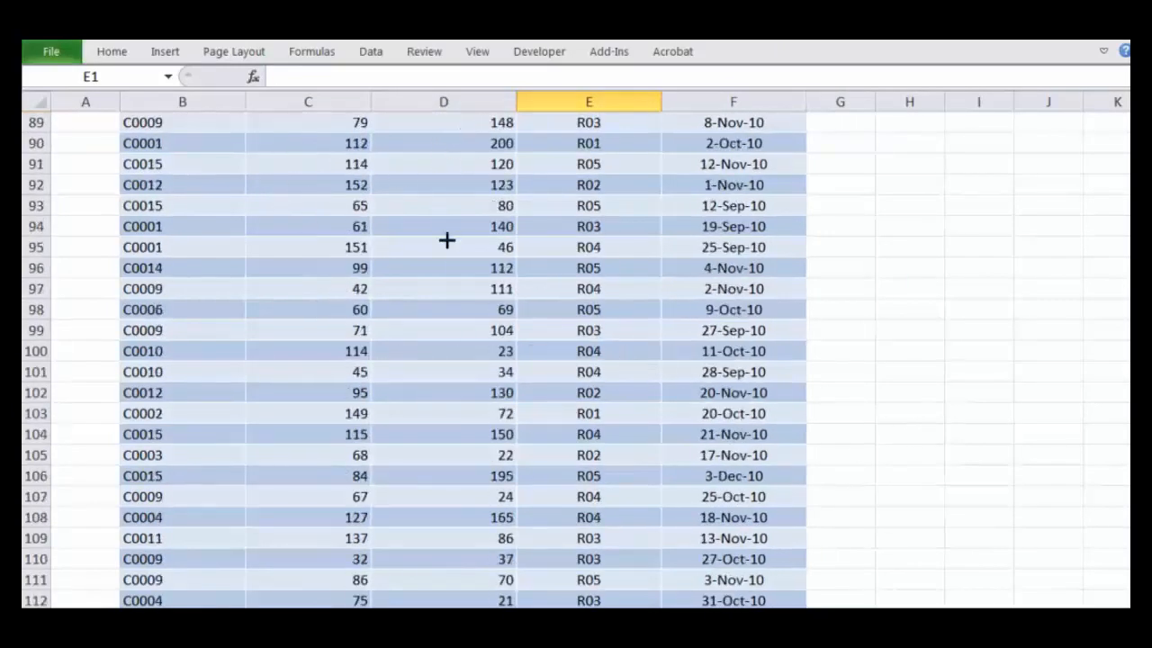
{"action": "scroll", "coordinate": [434, 441], "scroll_direction": "up", "scroll_amount": 20}
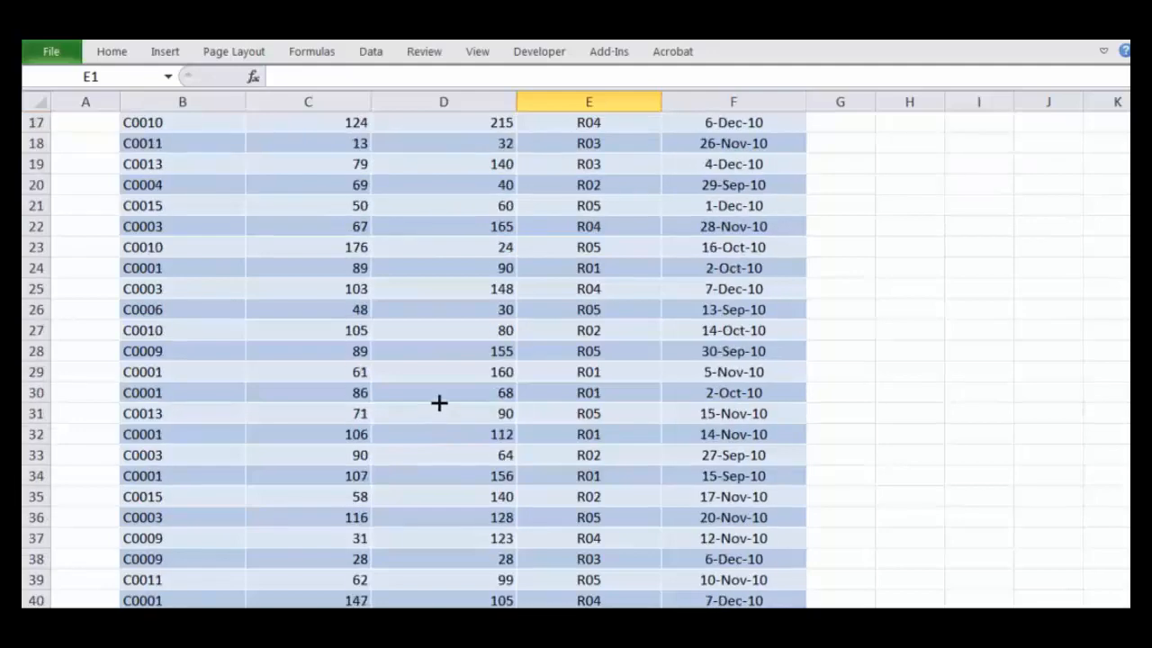
{"action": "scroll", "coordinate": [439, 403], "scroll_direction": "up", "scroll_amount": 5}
{"action": "left_click", "coordinate": [442, 394]}
{"action": "scroll", "coordinate": [444, 393], "scroll_direction": "down", "scroll_amount": 8}
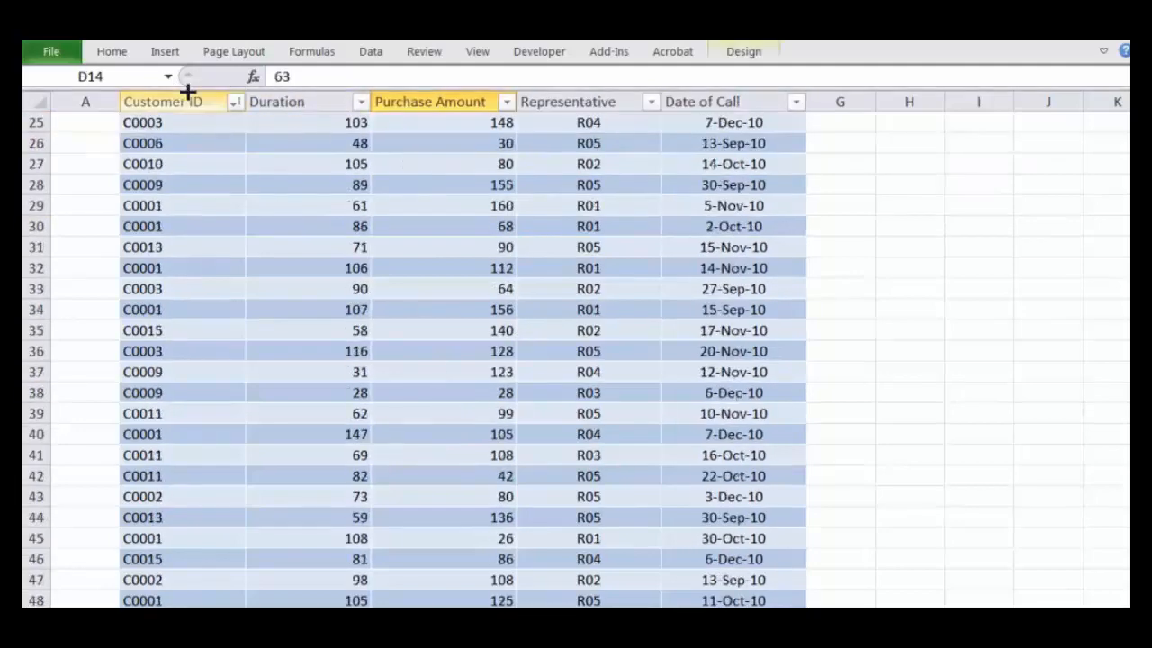
Step: Check the pinned table headings while selecting cells E36 and C29 in the scrolled call center table
{"action": "left_click", "coordinate": [632, 104]}
{"action": "left_click", "coordinate": [707, 102]}
{"action": "left_click", "coordinate": [523, 347]}
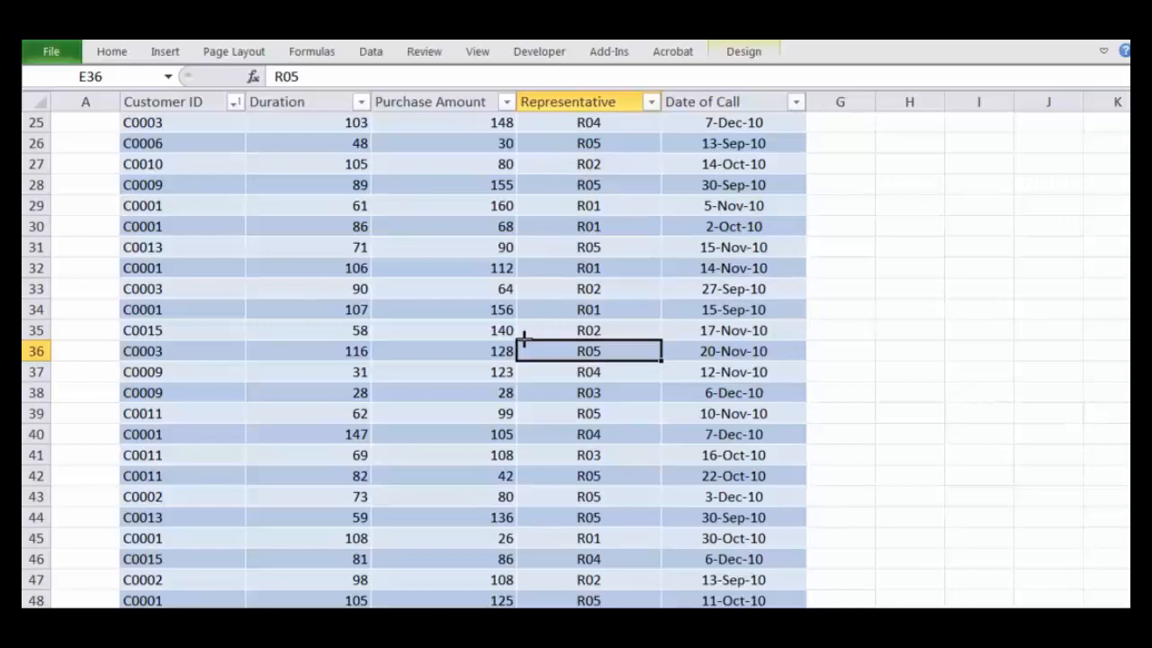
{"action": "left_click", "coordinate": [440, 268]}
{"action": "left_click", "coordinate": [323, 205]}
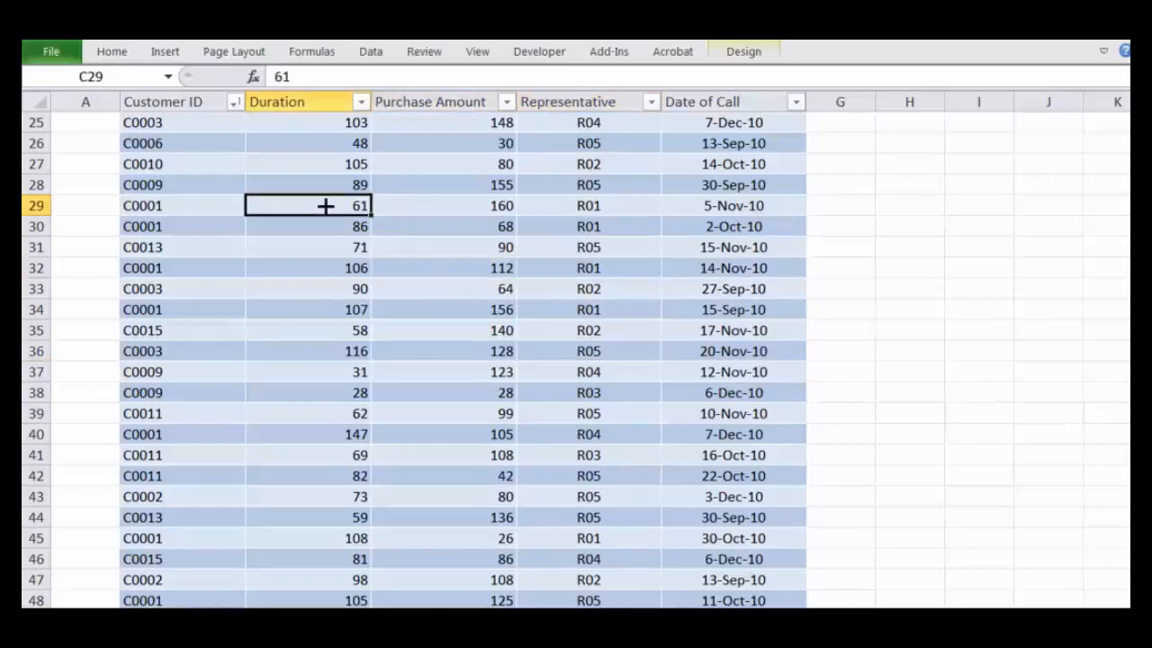
{"action": "scroll", "coordinate": [339, 268], "scroll_direction": "up", "scroll_amount": 4}
{"action": "scroll", "coordinate": [339, 268], "scroll_direction": "up", "scroll_amount": 4}
Step: Select cell B5 in the call center table and review the table design tools, including Summarize with PivotTable
{"action": "left_click", "coordinate": [303, 226]}
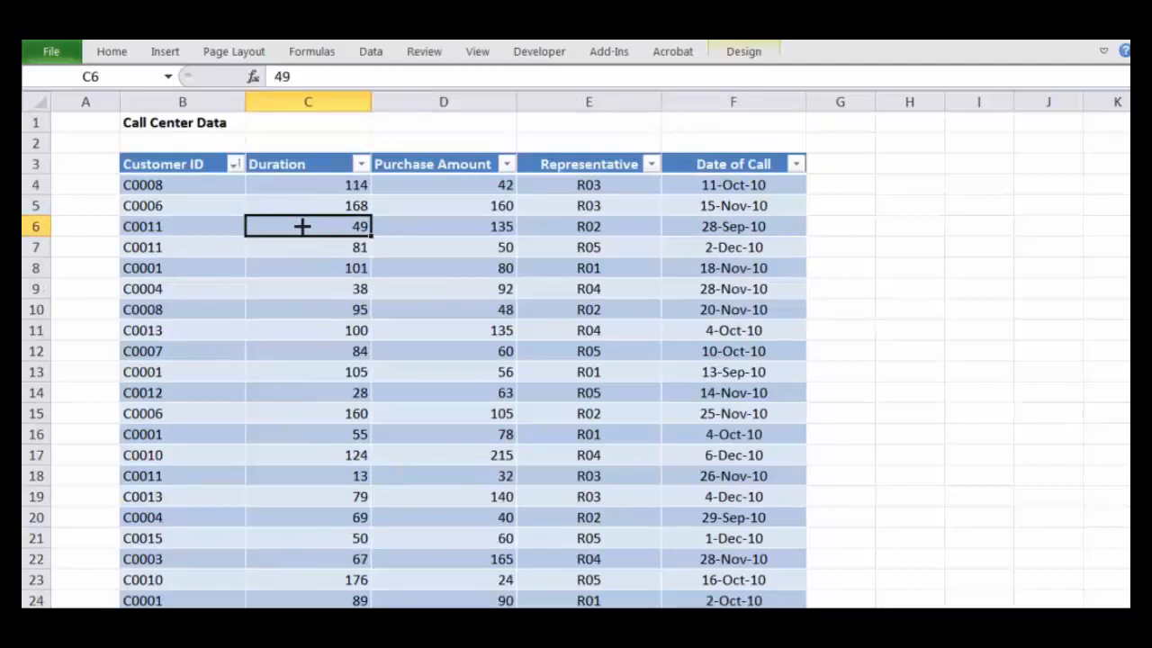
{"action": "left_click", "coordinate": [190, 196]}
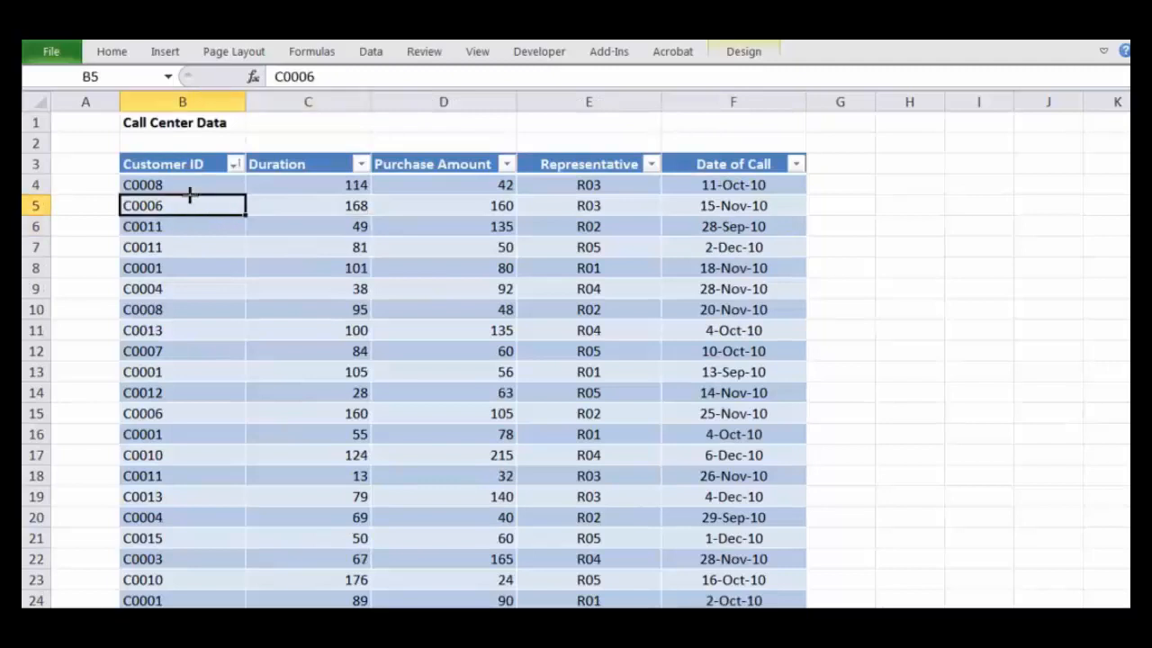
{"action": "left_click", "coordinate": [756, 52]}
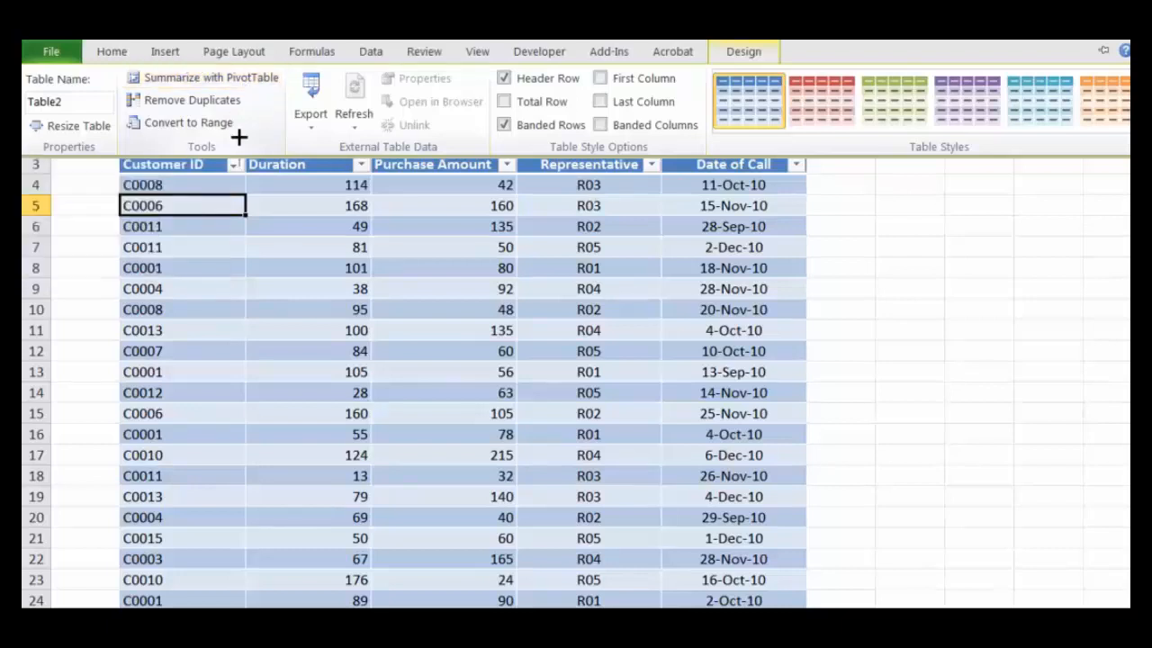
{"action": "left_click", "coordinate": [487, 325]}
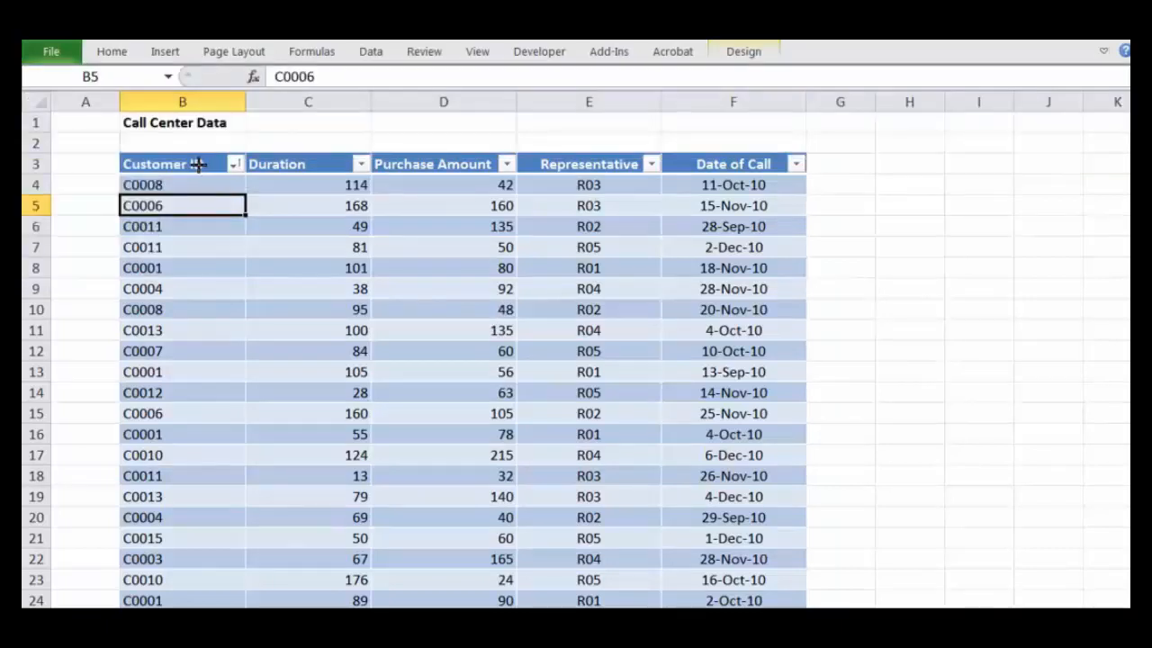
Step: Start inserting a PivotTable based on the call center table, with cell B5 in the Customer ID column selected
{"action": "left_click", "coordinate": [371, 262]}
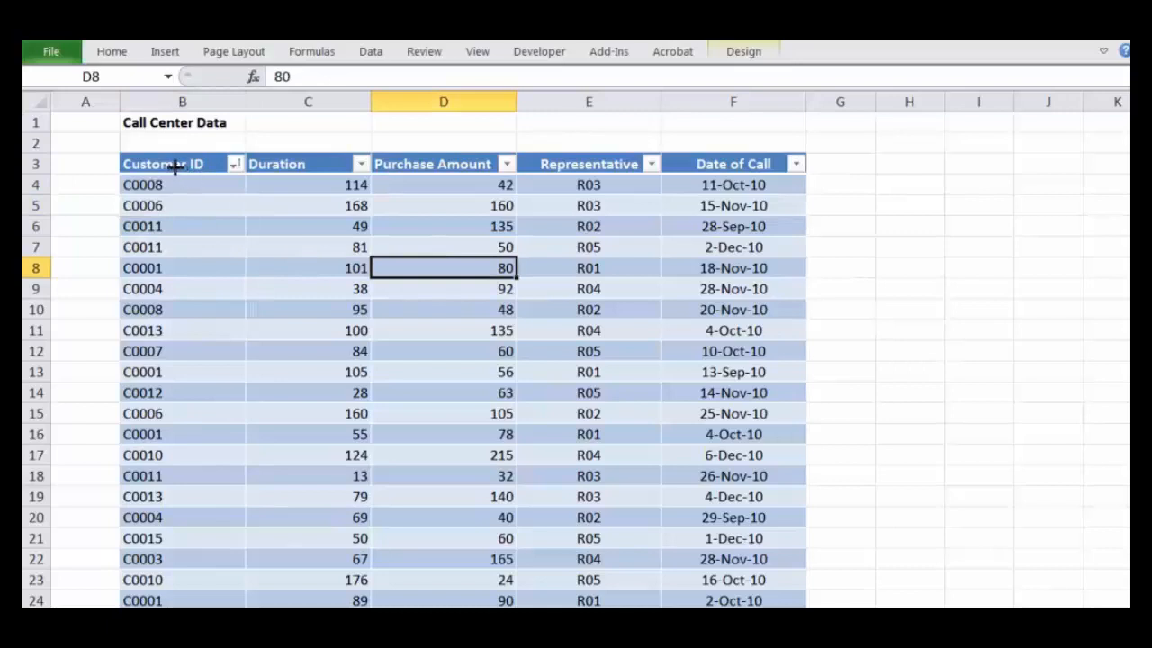
{"action": "left_click", "coordinate": [176, 166]}
{"action": "left_click", "coordinate": [232, 262]}
{"action": "left_click", "coordinate": [177, 162]}
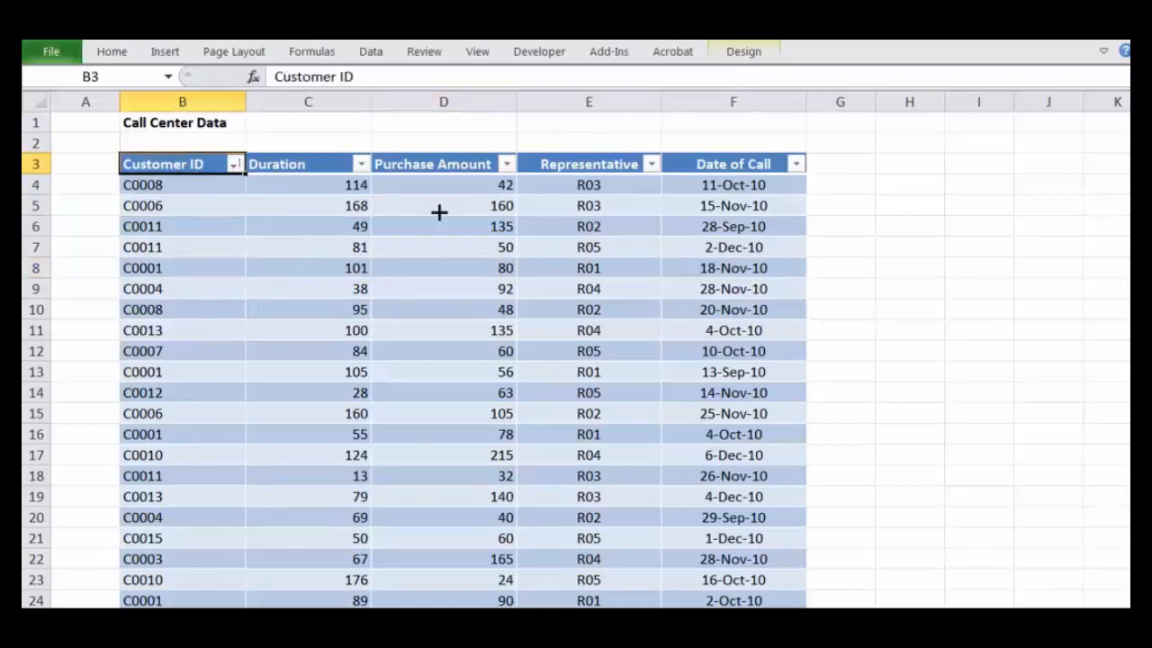
{"action": "left_click", "coordinate": [194, 261]}
{"action": "left_click", "coordinate": [142, 200]}
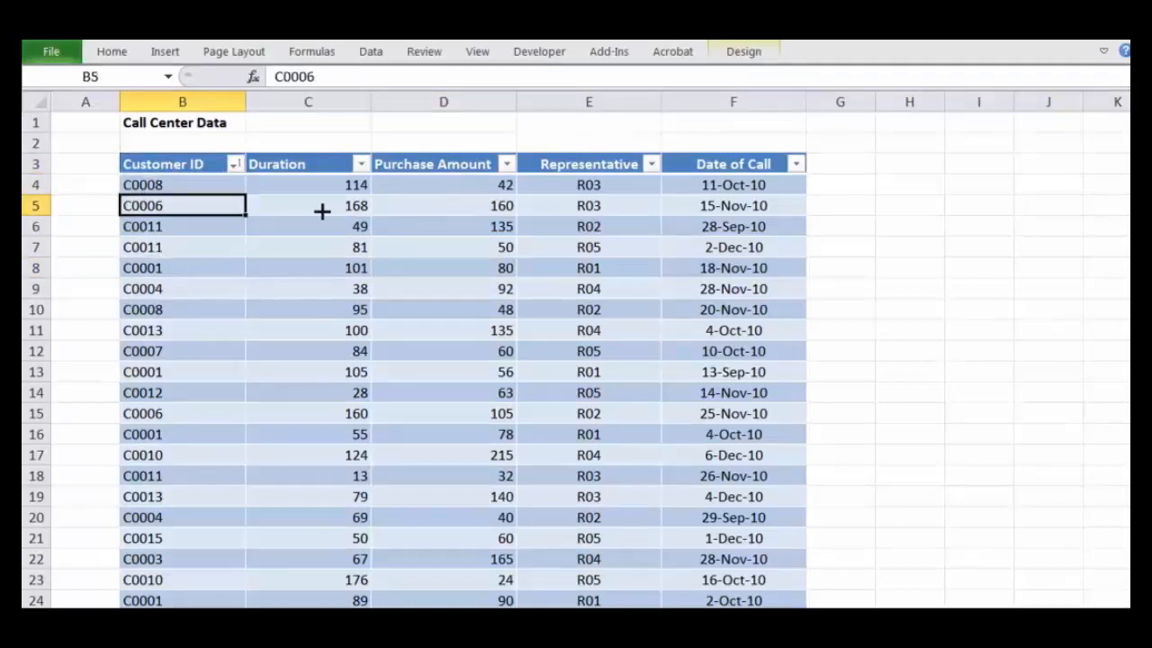
{"action": "left_click", "coordinate": [174, 52]}
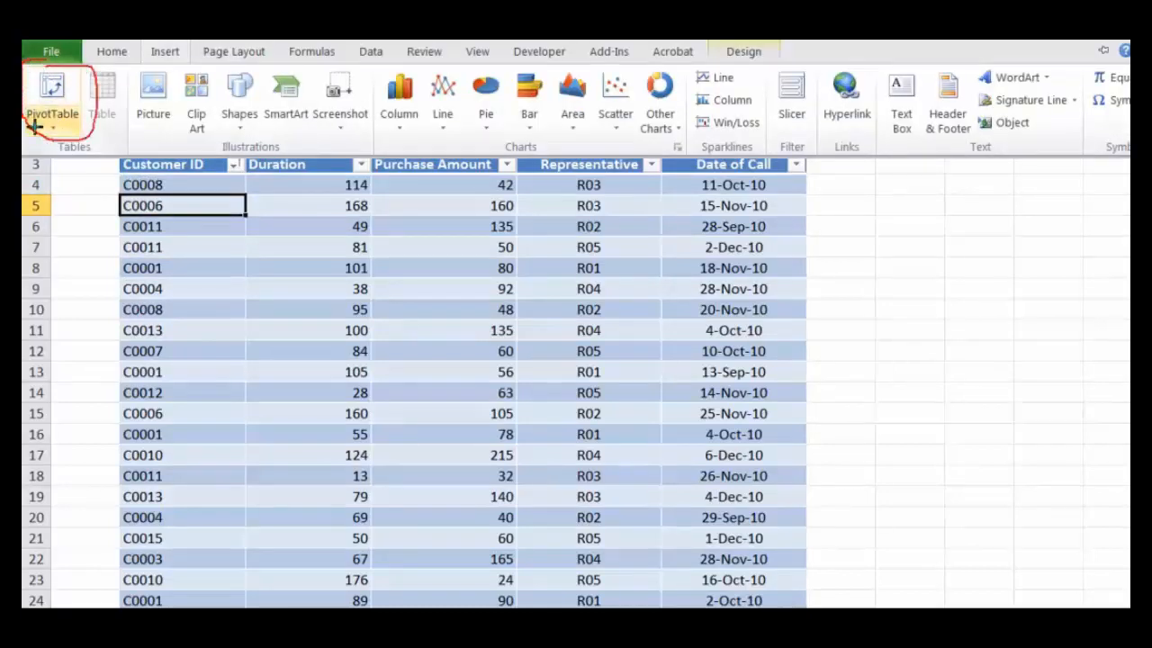
{"action": "left_click", "coordinate": [69, 189]}
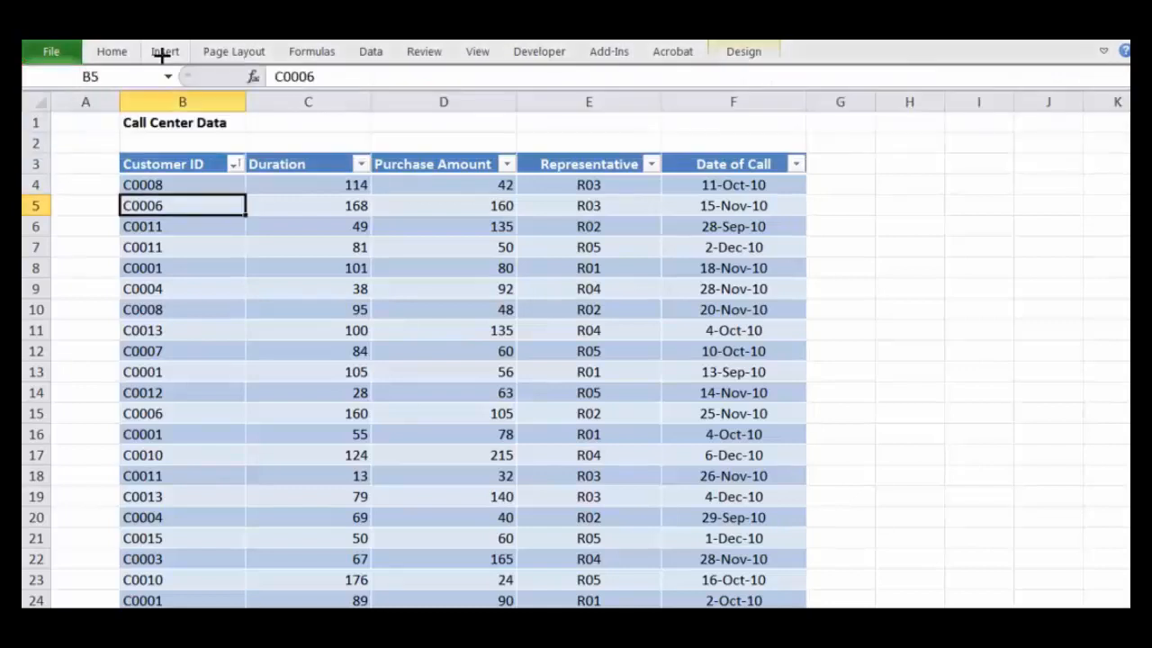
{"action": "left_click", "coordinate": [163, 56]}
{"action": "left_click", "coordinate": [54, 122]}
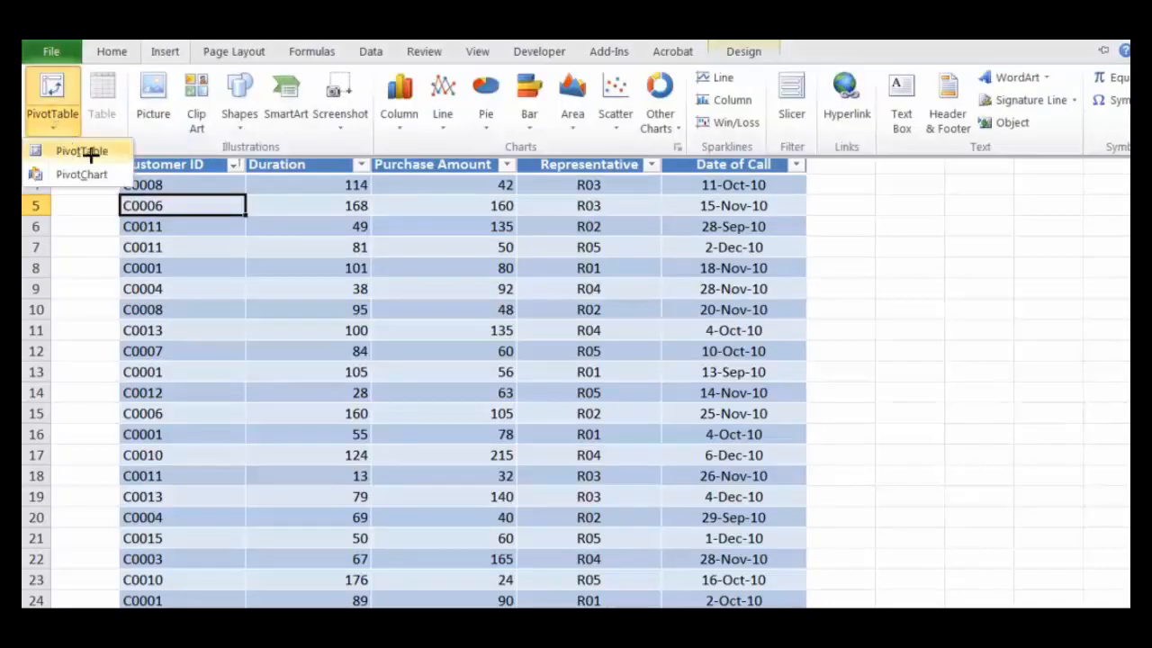
{"action": "left_click", "coordinate": [90, 154]}
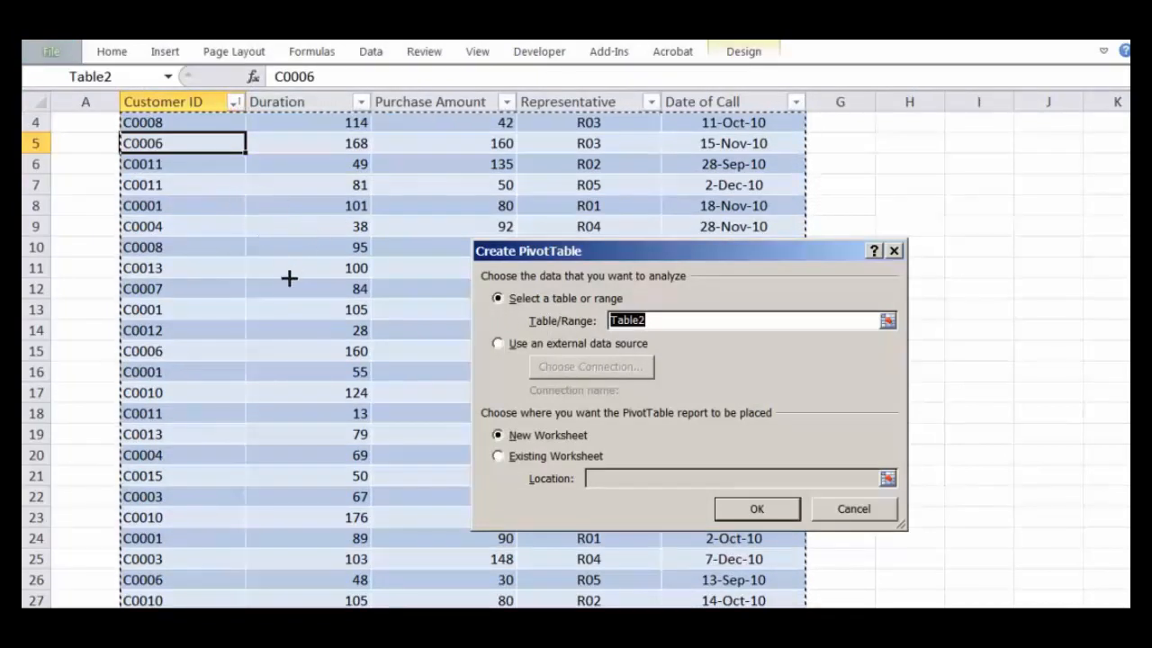
Step: Examine the extent of the marked PivotTable source data down through the call center table and back
{"action": "scroll", "coordinate": [289, 278], "scroll_direction": "down", "scroll_amount": 20}
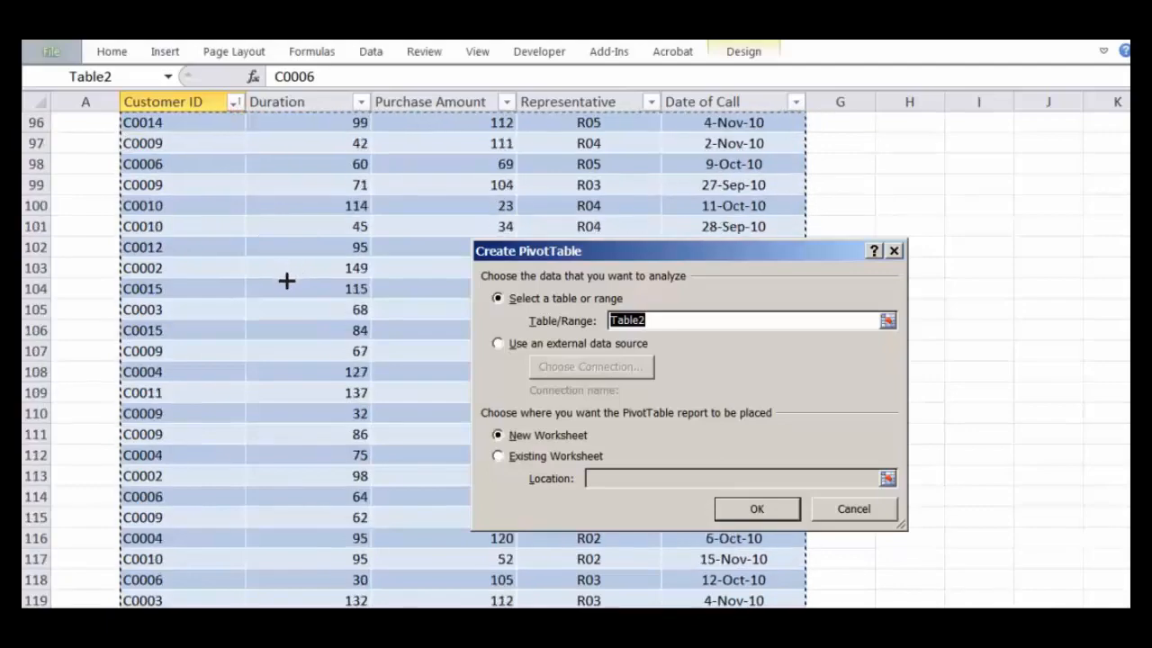
{"action": "scroll", "coordinate": [286, 281], "scroll_direction": "down", "scroll_amount": 20}
{"action": "scroll", "coordinate": [273, 285], "scroll_direction": "down", "scroll_amount": 9}
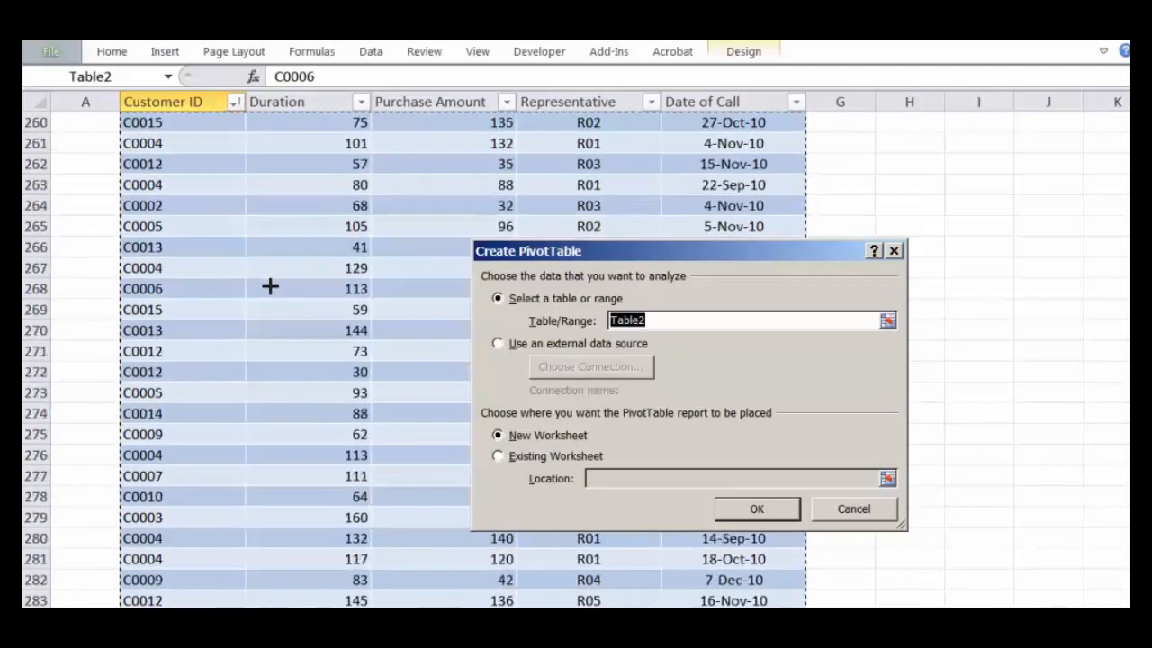
{"action": "scroll", "coordinate": [270, 286], "scroll_direction": "up", "scroll_amount": 20}
{"action": "scroll", "coordinate": [270, 286], "scroll_direction": "up", "scroll_amount": 20}
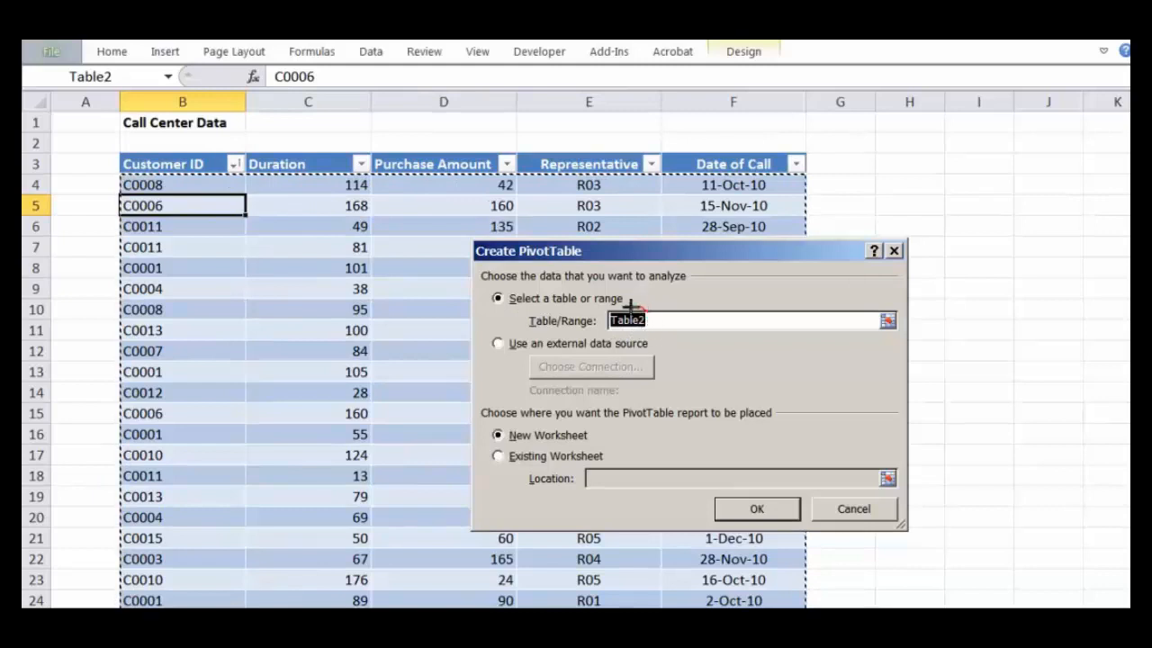
{"action": "mouse_move", "coordinate": [629, 309]}
{"action": "left_mouse_down"}
{"action": "mouse_move", "coordinate": [617, 326]}
{"action": "mouse_move", "coordinate": [632, 308]}
{"action": "left_mouse_up"}
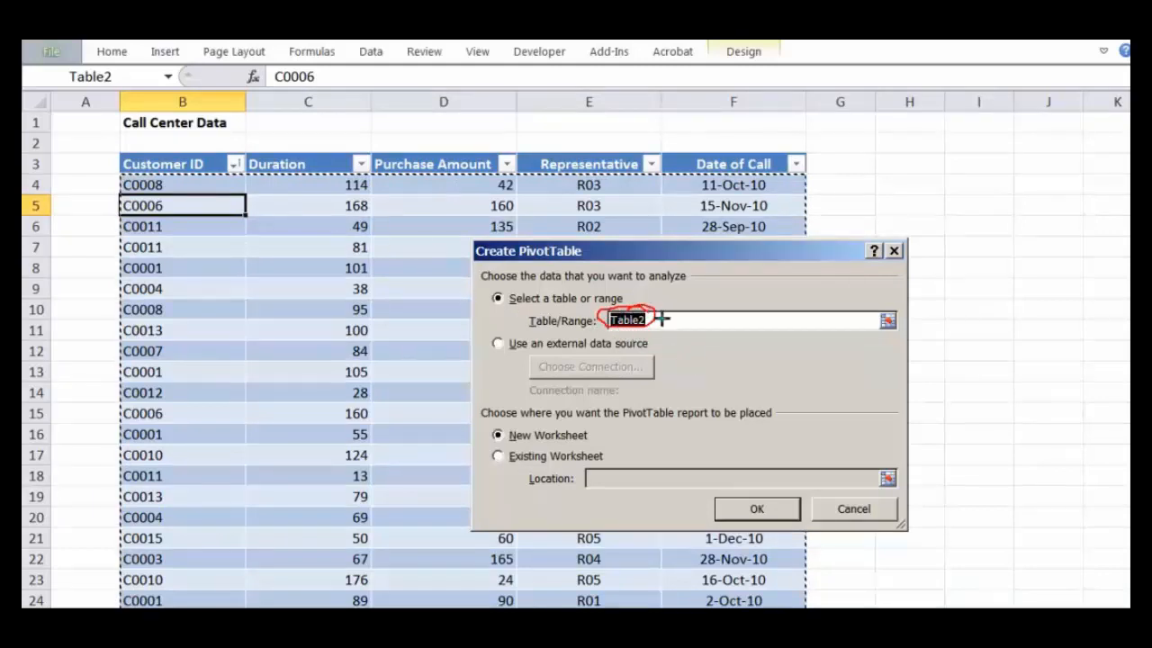
{"action": "key", "text": "Escape"}
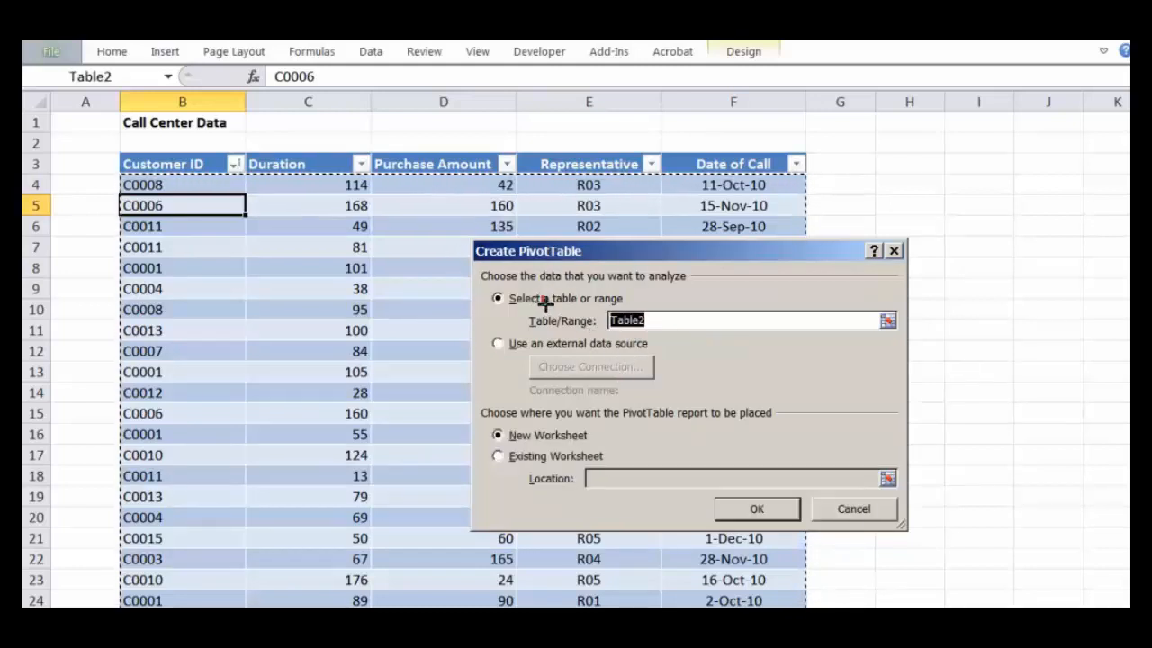
{"action": "left_click_drag", "start_coordinate": [542, 304], "coordinate": [576, 287]}
{"action": "mouse_move", "coordinate": [622, 417]}
{"action": "left_mouse_down"}
{"action": "mouse_move", "coordinate": [658, 429]}
{"action": "mouse_move", "coordinate": [782, 387]}
{"action": "mouse_move", "coordinate": [721, 433]}
{"action": "left_mouse_up"}
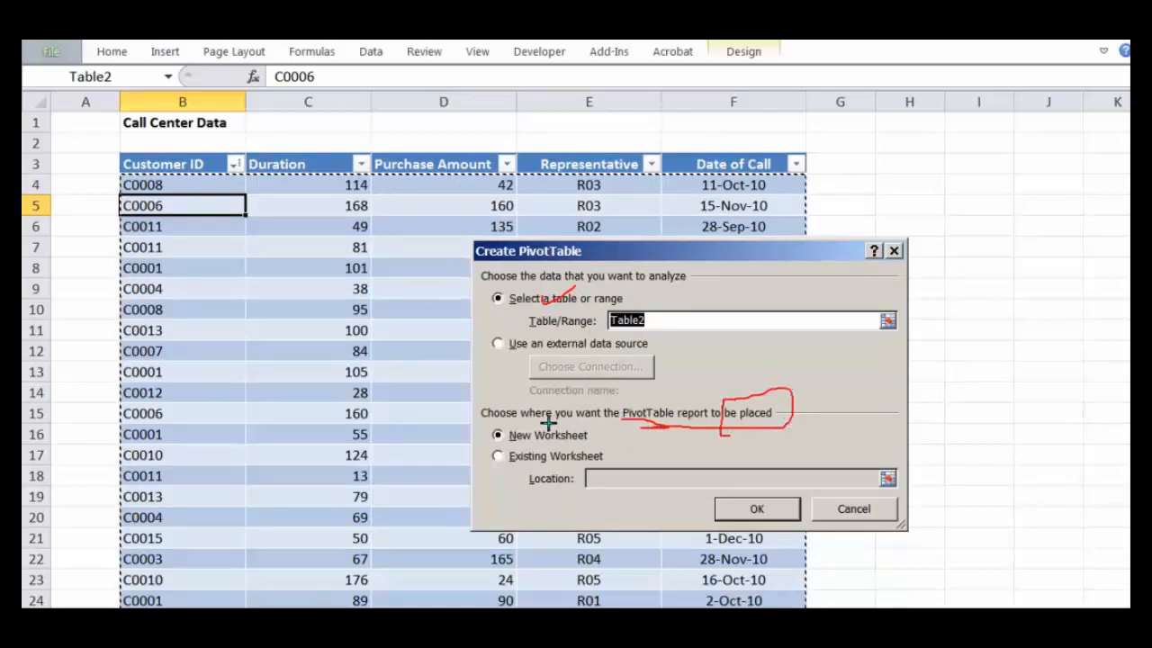
{"action": "mouse_move", "coordinate": [548, 422]}
{"action": "left_mouse_down"}
{"action": "mouse_move", "coordinate": [477, 430]}
{"action": "mouse_move", "coordinate": [491, 448]}
{"action": "mouse_move", "coordinate": [601, 441]}
{"action": "mouse_move", "coordinate": [512, 423]}
{"action": "mouse_move", "coordinate": [471, 445]}
{"action": "mouse_move", "coordinate": [508, 403]}
{"action": "left_mouse_up"}
{"action": "left_click_drag", "start_coordinate": [466, 435], "coordinate": [531, 402]}
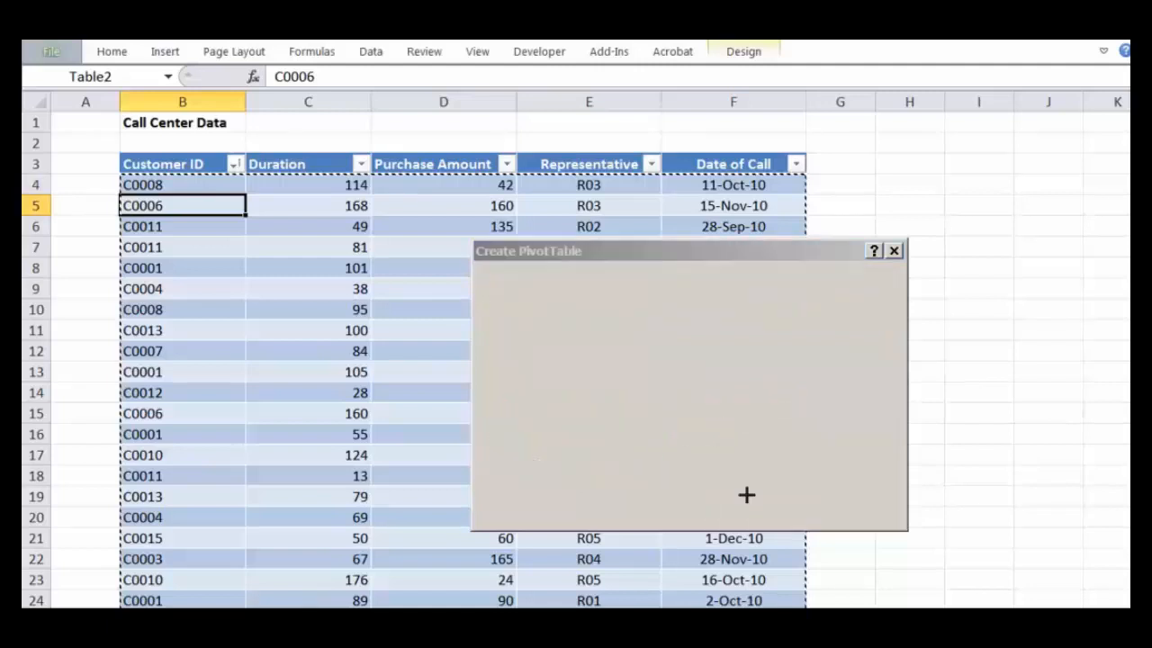
Step: Create the PivotTable from Table2 on a new worksheet
{"action": "left_click", "coordinate": [749, 507]}
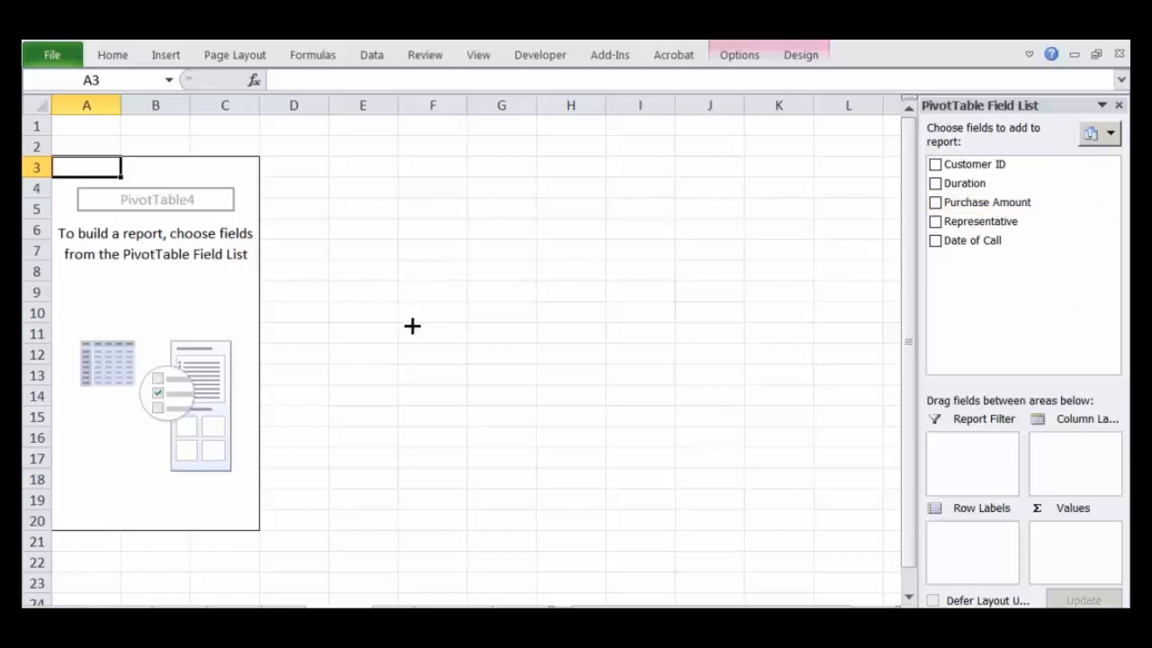
{"action": "mouse_move", "coordinate": [201, 189]}
{"action": "left_mouse_down"}
{"action": "mouse_move", "coordinate": [136, 178]}
{"action": "mouse_move", "coordinate": [231, 195]}
{"action": "mouse_move", "coordinate": [189, 198]}
{"action": "mouse_move", "coordinate": [234, 186]}
{"action": "mouse_move", "coordinate": [216, 206]}
{"action": "left_mouse_up"}
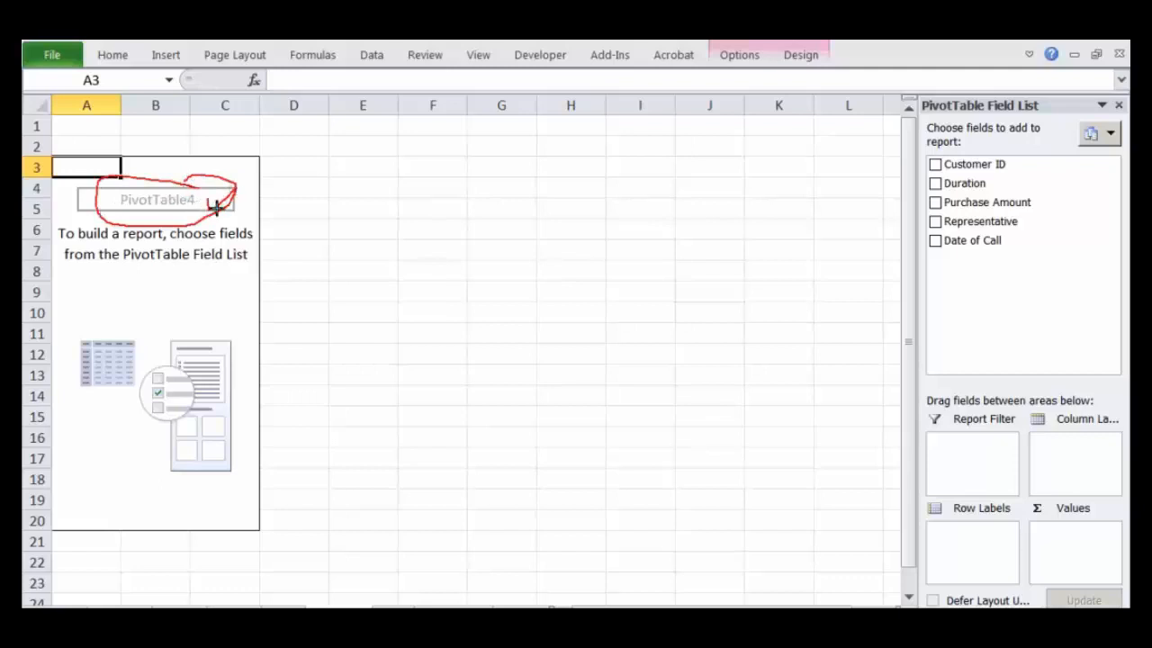
{"action": "left_click_drag", "start_coordinate": [90, 240], "coordinate": [158, 240]}
{"action": "left_click_drag", "start_coordinate": [85, 263], "coordinate": [206, 273]}
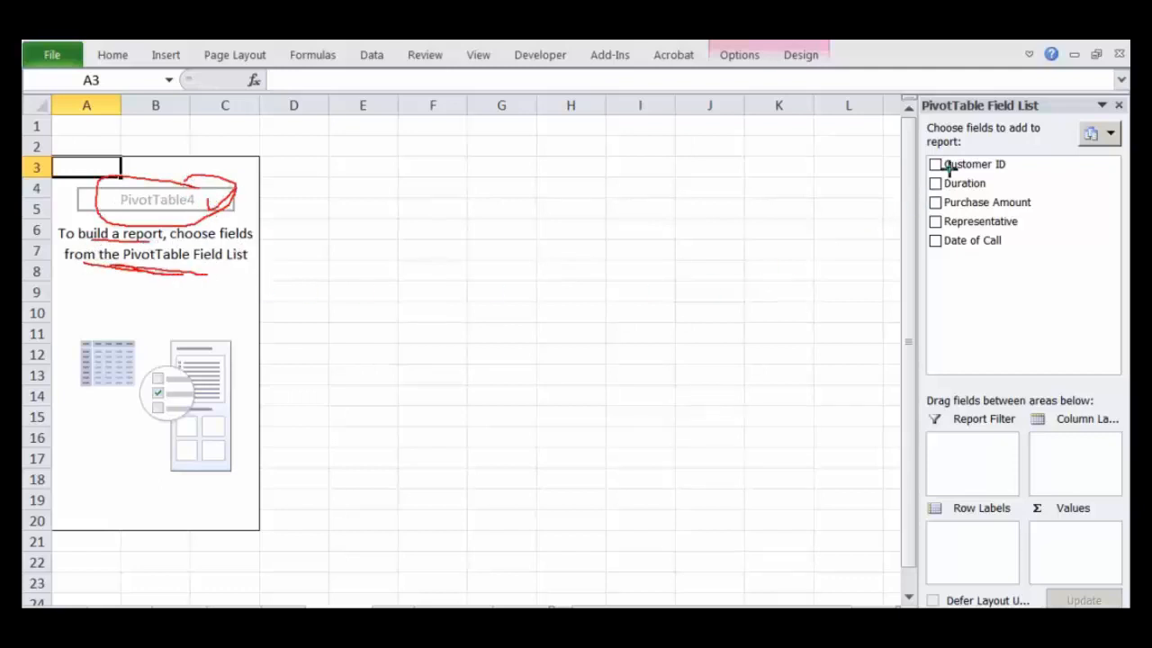
{"action": "mouse_move", "coordinate": [982, 76]}
{"action": "left_mouse_down"}
{"action": "mouse_move", "coordinate": [873, 180]}
{"action": "mouse_move", "coordinate": [920, 590]}
{"action": "left_mouse_up"}
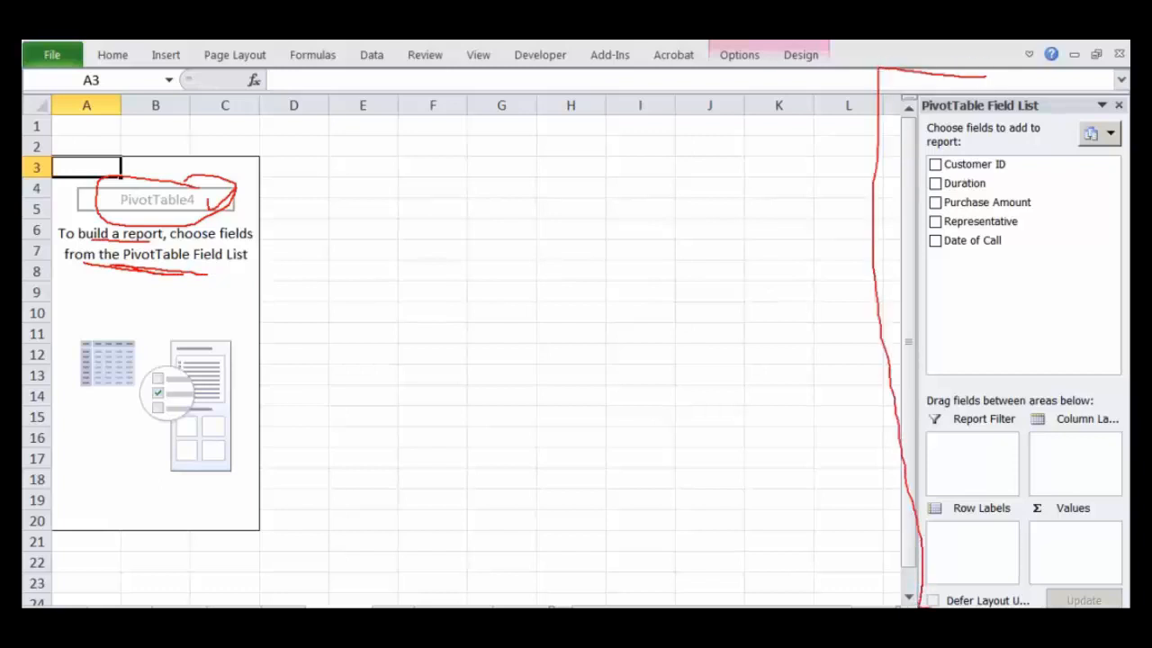
{"action": "left_click_drag", "start_coordinate": [1083, 606], "coordinate": [1038, 88]}
{"action": "key", "text": "e"}
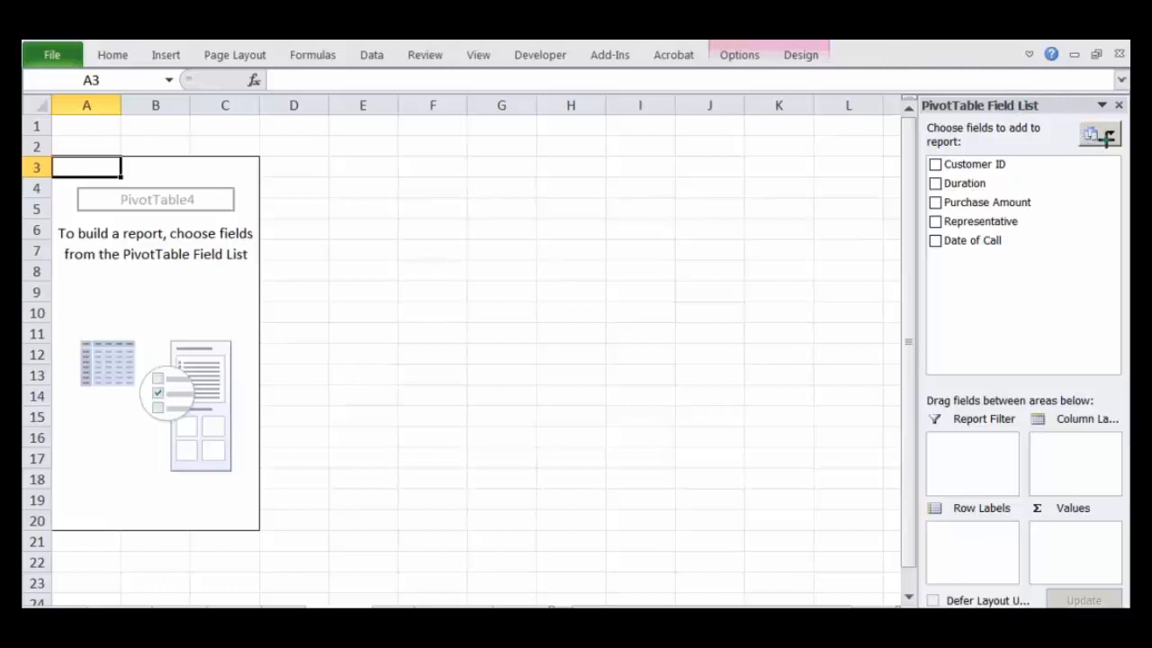
Step: Set the PivotTable Field List layout to Fields Section and Areas Section Side-By-Side
{"action": "left_click", "coordinate": [1104, 133]}
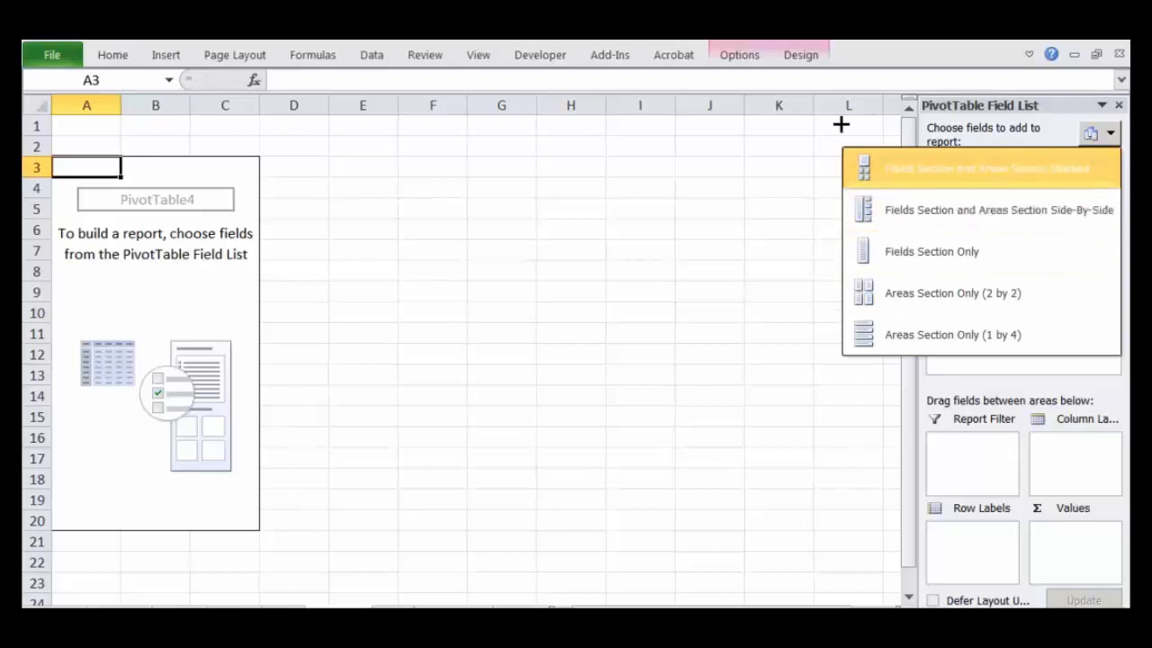
{"action": "left_click", "coordinate": [994, 129]}
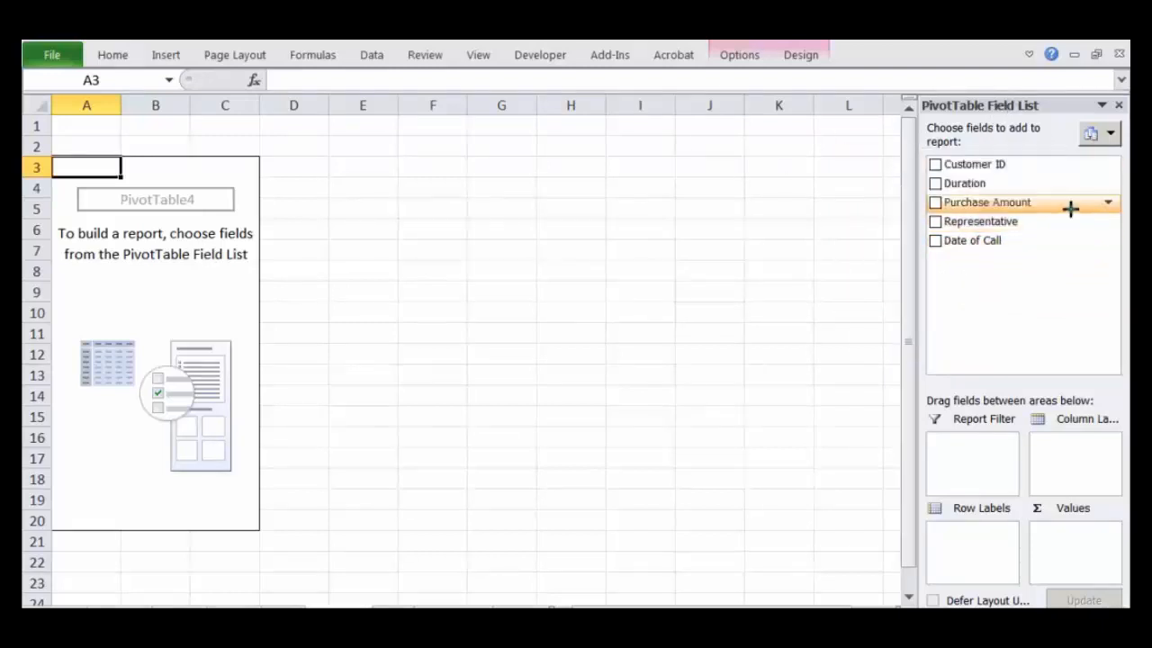
{"action": "mouse_move", "coordinate": [1006, 150]}
{"action": "left_mouse_down"}
{"action": "mouse_move", "coordinate": [905, 188]}
{"action": "mouse_move", "coordinate": [1010, 128]}
{"action": "mouse_move", "coordinate": [995, 129]}
{"action": "left_mouse_up"}
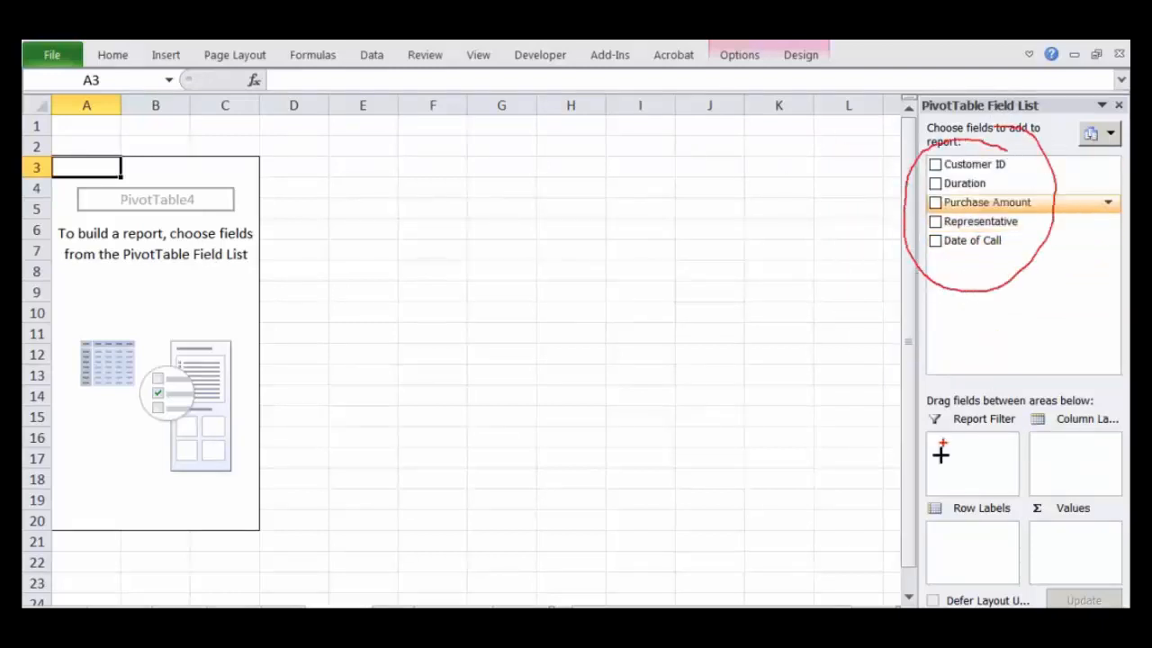
{"action": "mouse_move", "coordinate": [1043, 398]}
{"action": "left_mouse_down"}
{"action": "mouse_move", "coordinate": [928, 398]}
{"action": "mouse_move", "coordinate": [933, 599]}
{"action": "mouse_move", "coordinate": [1112, 384]}
{"action": "mouse_move", "coordinate": [1003, 391]}
{"action": "left_mouse_up"}
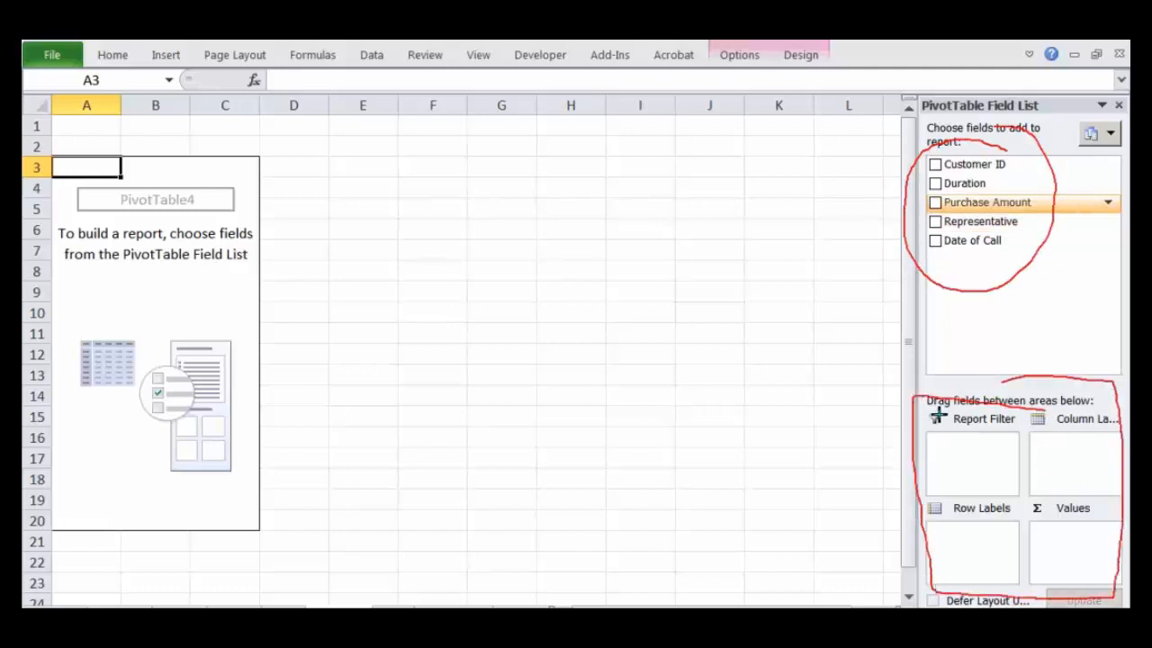
{"action": "key", "text": "Escape"}
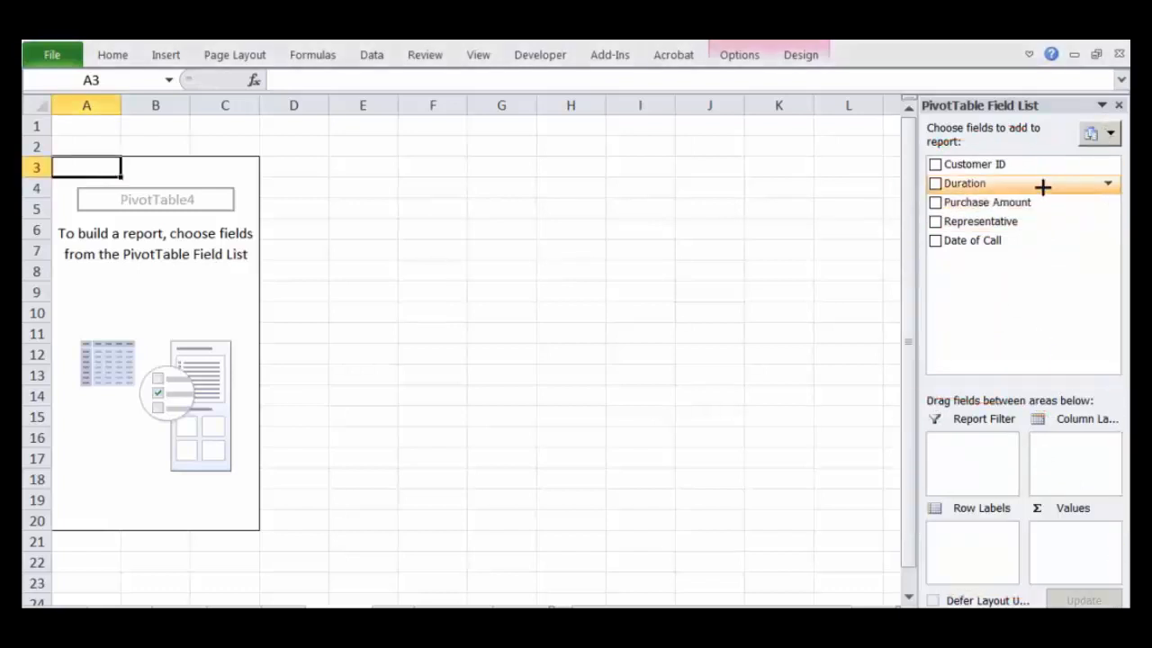
{"action": "left_click", "coordinate": [1101, 133]}
{"action": "left_click", "coordinate": [998, 211]}
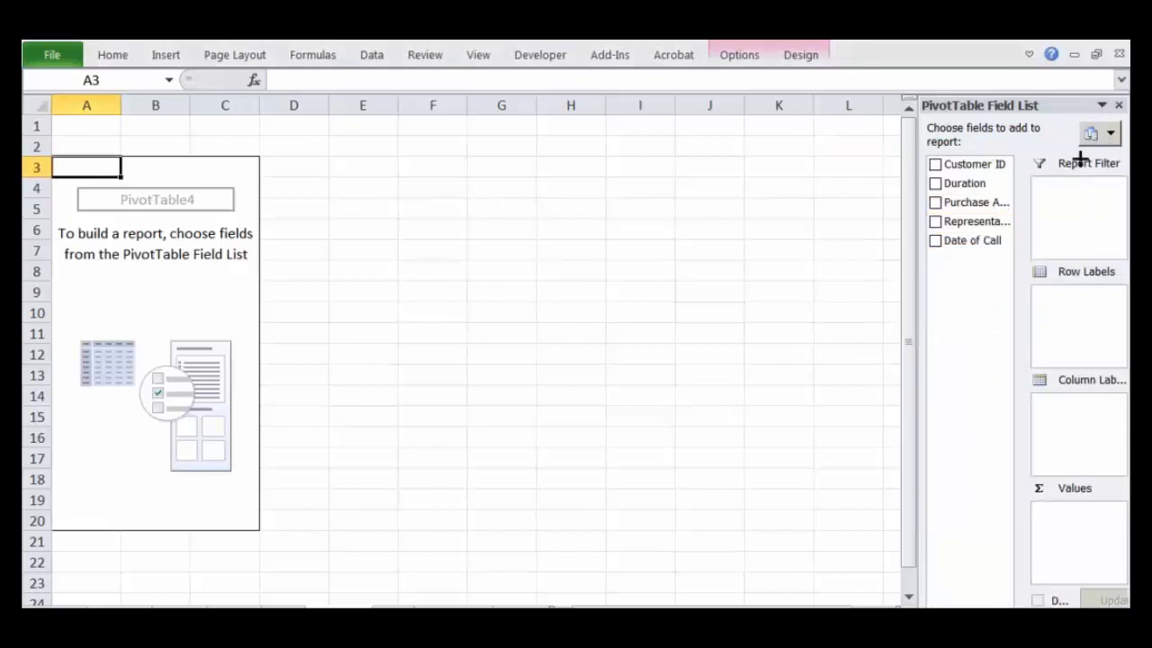
Step: Try the Fields Section Only, Areas Section Only (2 by 2) and single-column areas-only layouts for the PivotTable Field List
{"action": "left_click", "coordinate": [1110, 132]}
{"action": "left_click", "coordinate": [987, 261]}
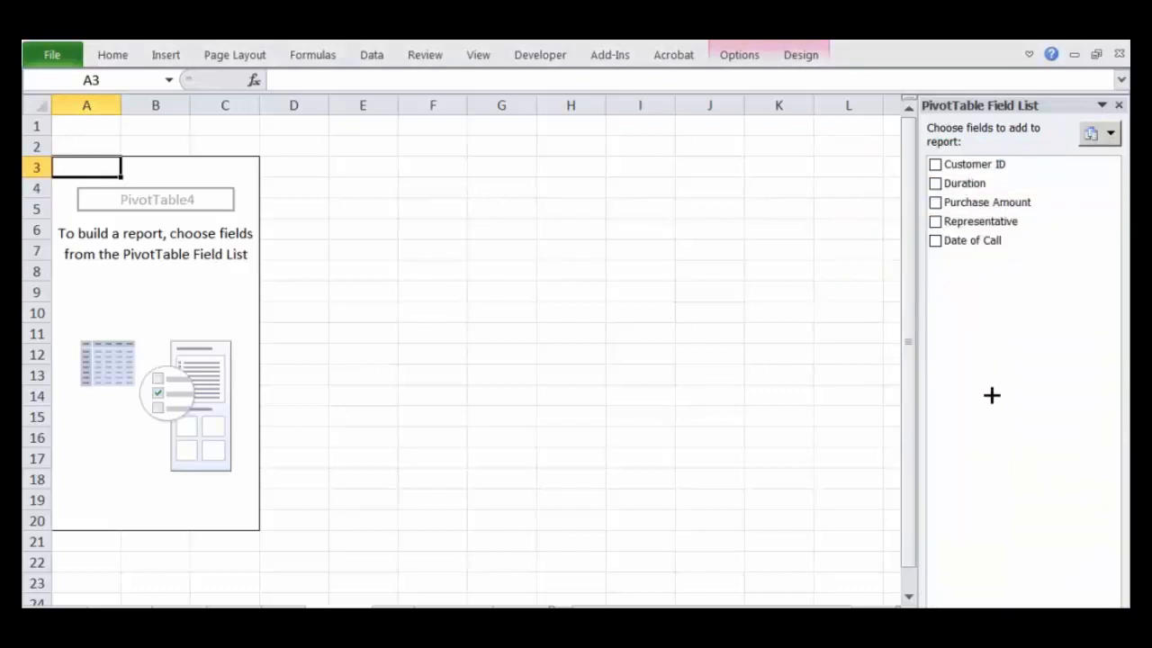
{"action": "left_click", "coordinate": [1106, 135]}
{"action": "left_click", "coordinate": [1013, 293]}
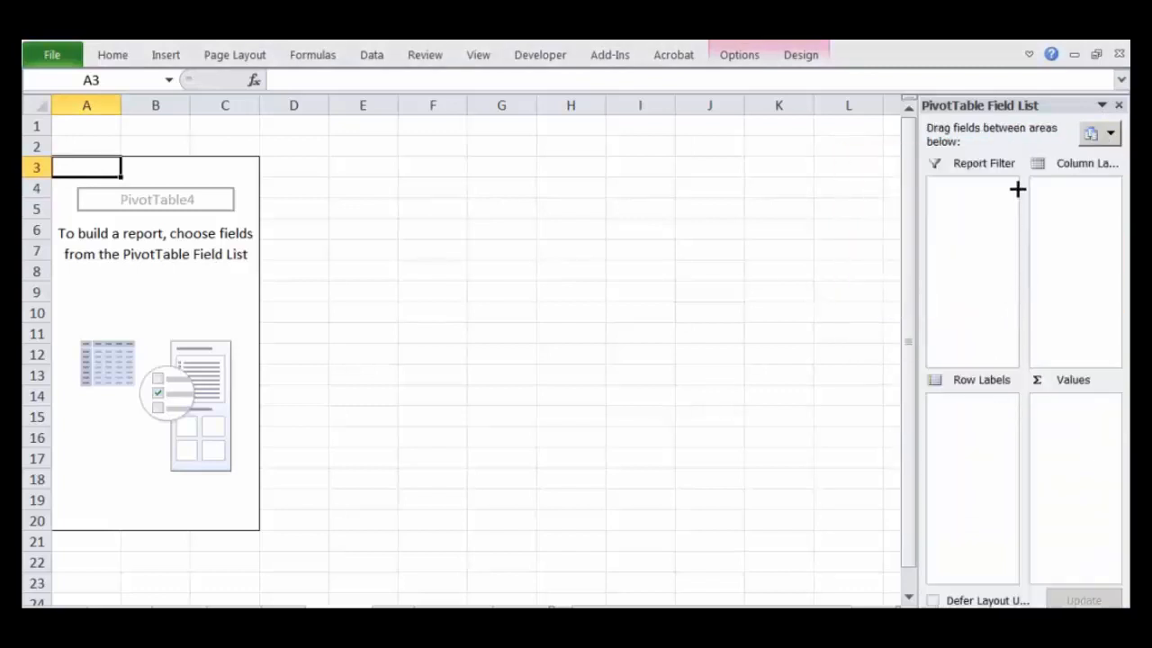
{"action": "left_click", "coordinate": [1101, 134]}
{"action": "left_click", "coordinate": [969, 332]}
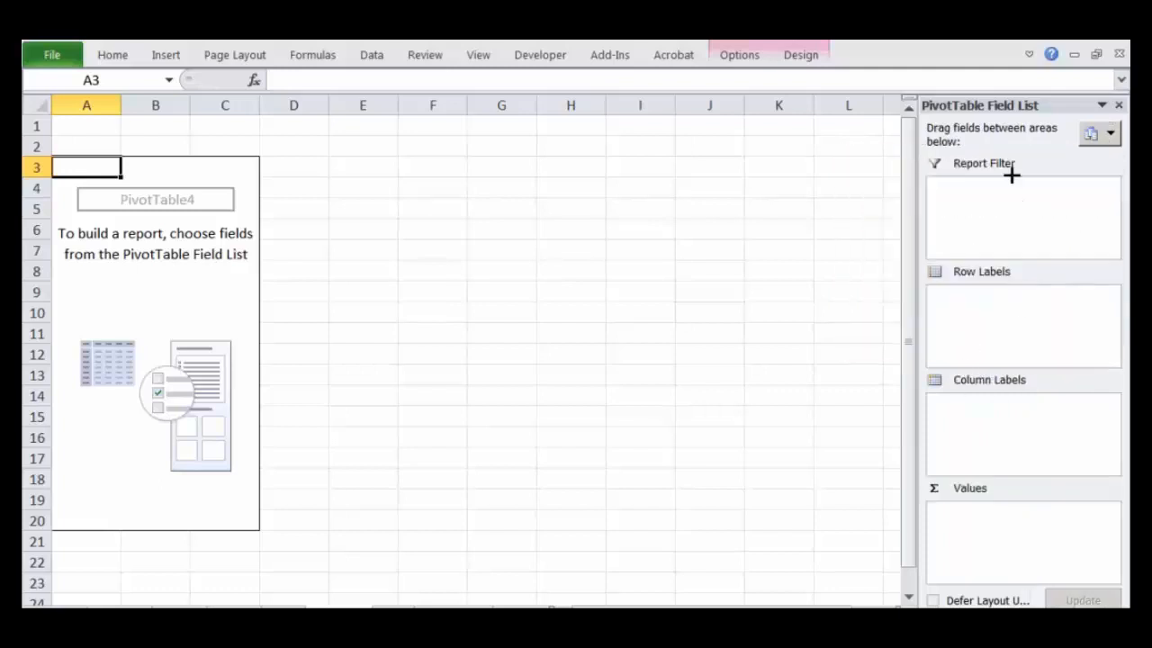
{"action": "left_click", "coordinate": [1099, 132]}
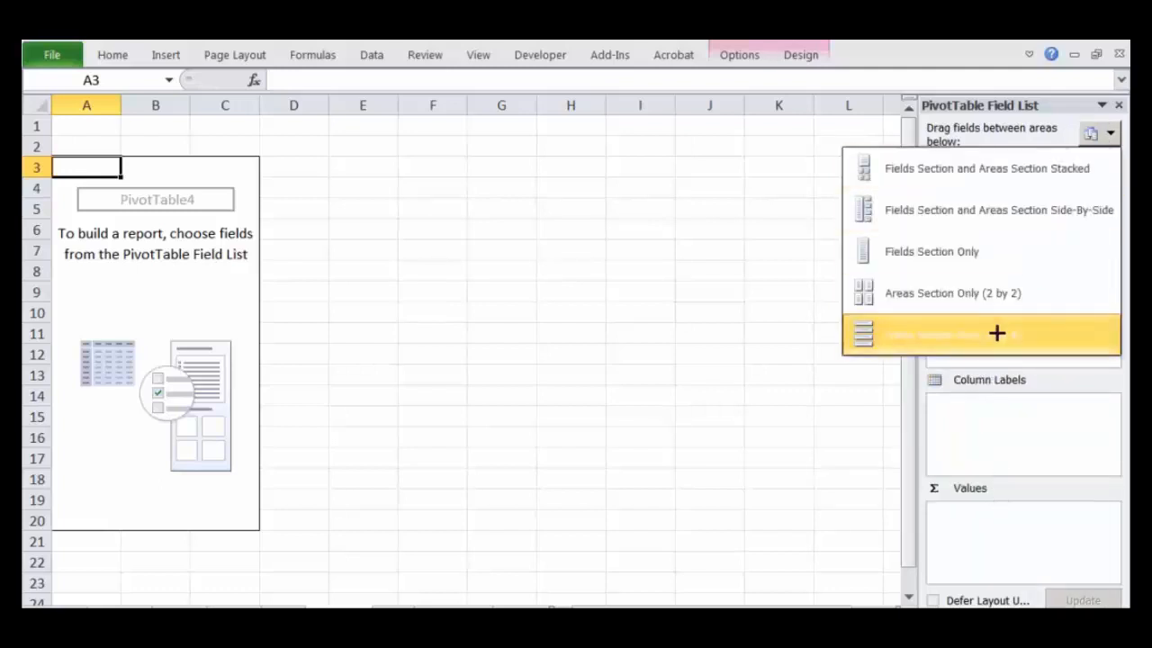
{"action": "left_click", "coordinate": [987, 298]}
{"action": "left_click", "coordinate": [1095, 134]}
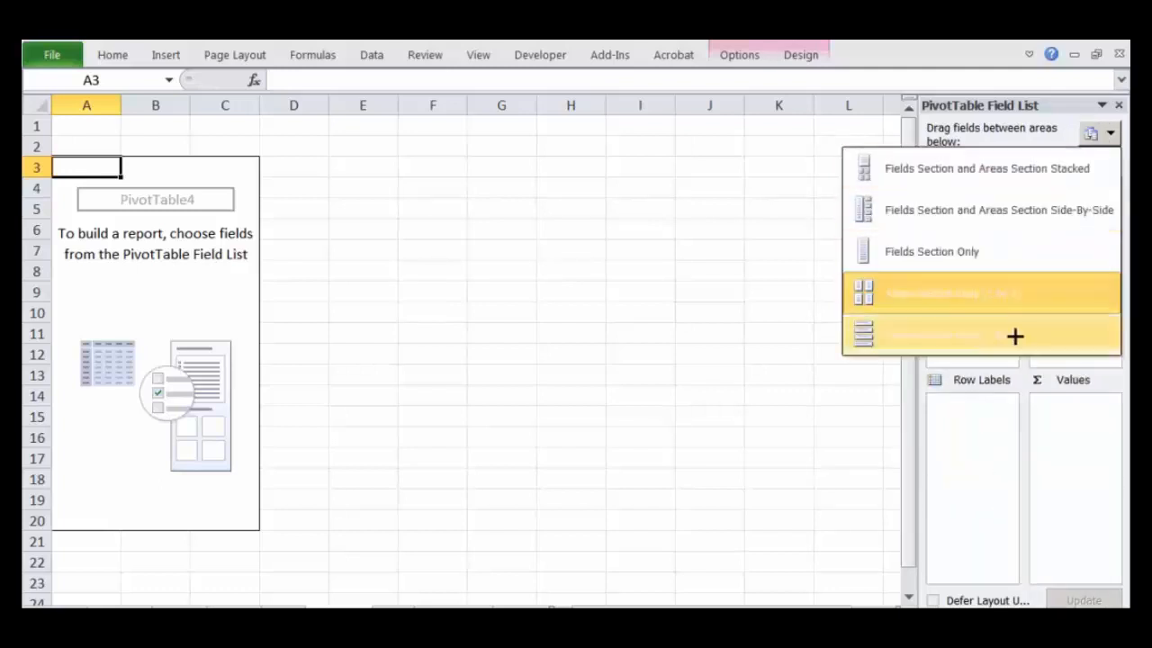
{"action": "left_click", "coordinate": [1015, 334]}
Step: Set the PivotTable Field List layout to Fields Section and Areas Section Stacked
{"action": "left_click", "coordinate": [1092, 137]}
{"action": "left_click", "coordinate": [976, 171]}
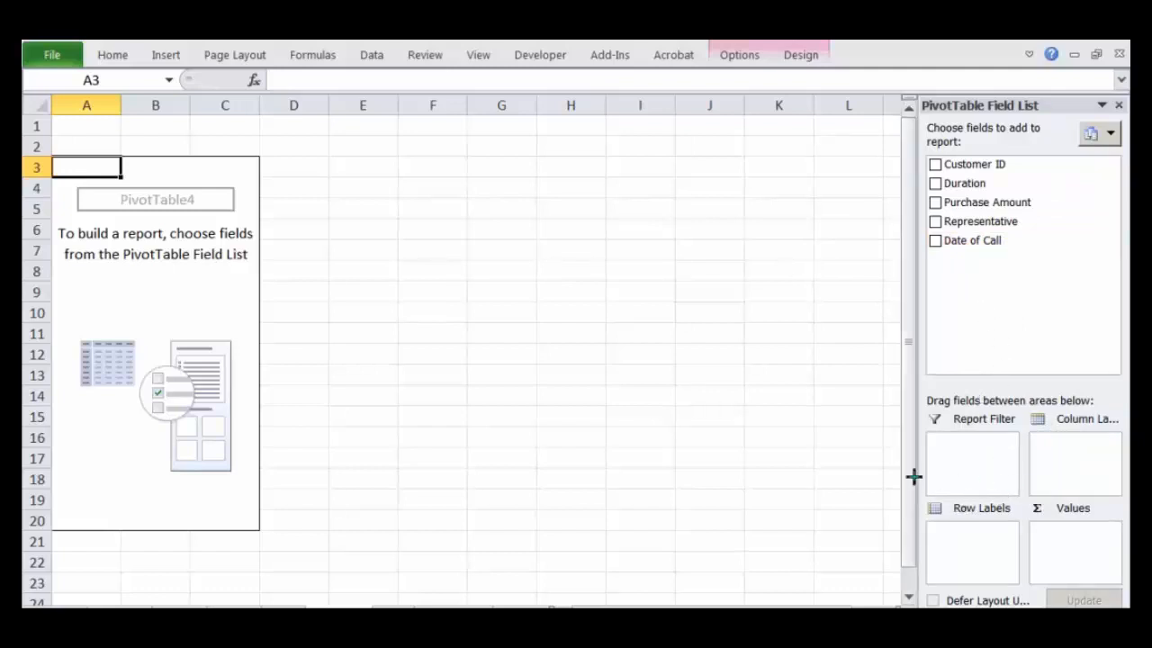
{"action": "mouse_move", "coordinate": [432, 231]}
{"action": "left_mouse_down"}
{"action": "mouse_move", "coordinate": [668, 226]}
{"action": "mouse_move", "coordinate": [417, 440]}
{"action": "mouse_move", "coordinate": [702, 182]}
{"action": "mouse_move", "coordinate": [686, 194]}
{"action": "left_mouse_up"}
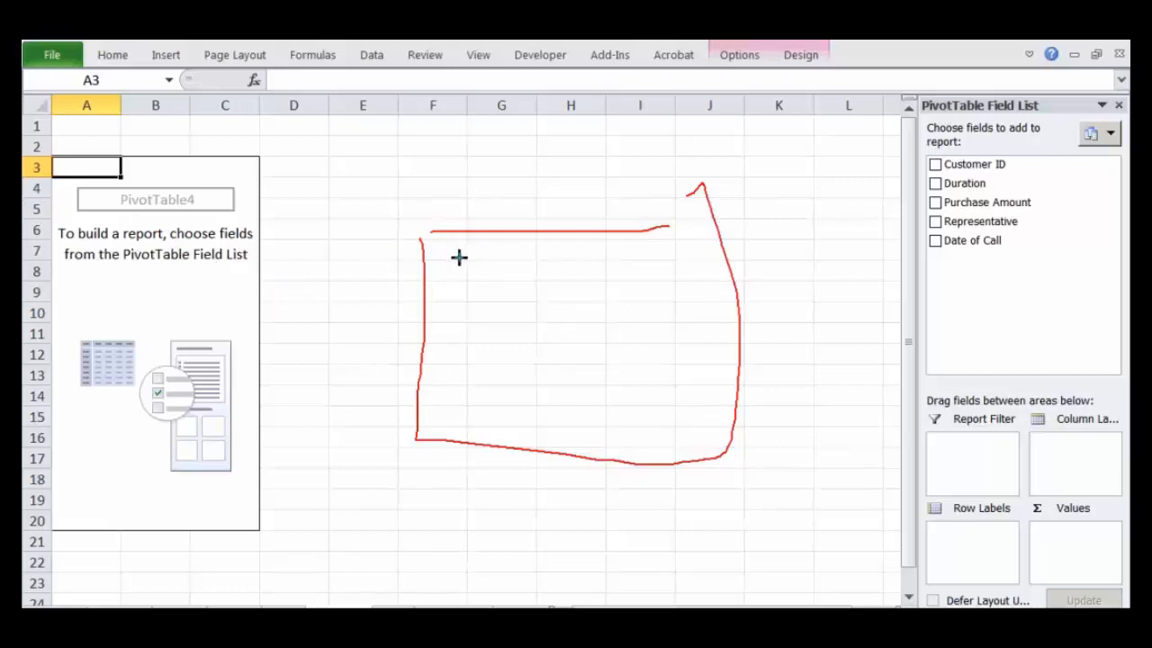
{"action": "left_click_drag", "start_coordinate": [434, 263], "coordinate": [488, 279]}
{"action": "mouse_move", "coordinate": [421, 306]}
{"action": "left_mouse_down"}
{"action": "mouse_move", "coordinate": [569, 289]}
{"action": "mouse_move", "coordinate": [472, 324]}
{"action": "mouse_move", "coordinate": [502, 317]}
{"action": "left_mouse_up"}
{"action": "left_click_drag", "start_coordinate": [427, 342], "coordinate": [576, 333]}
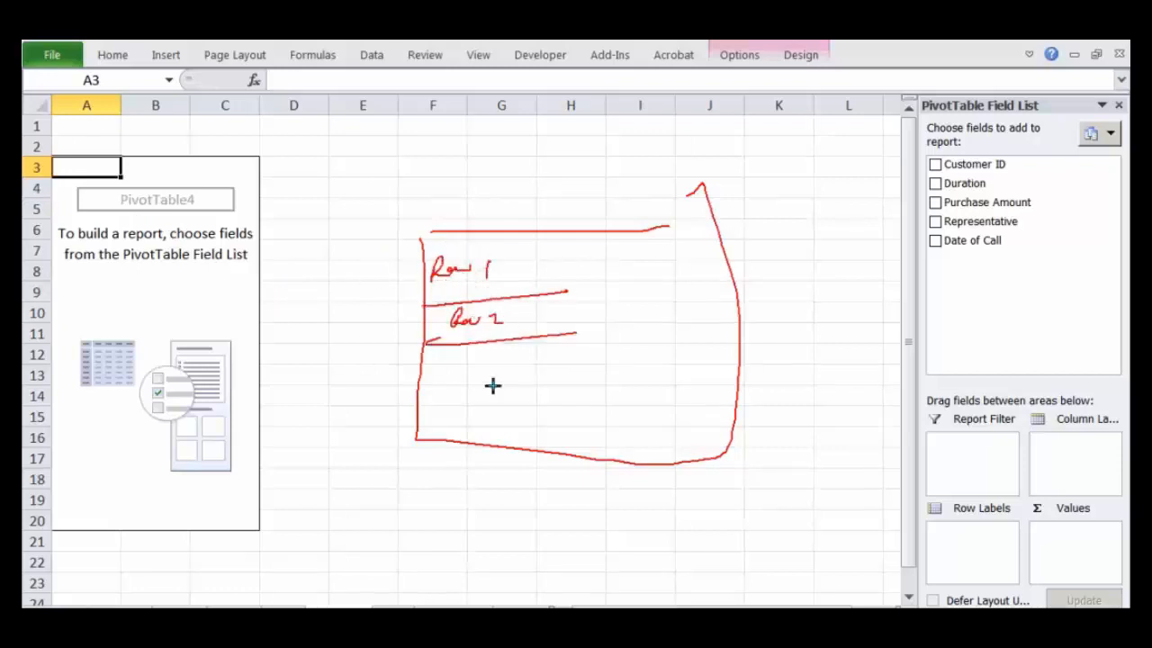
{"action": "left_click_drag", "start_coordinate": [519, 187], "coordinate": [504, 468]}
{"action": "left_click_drag", "start_coordinate": [613, 171], "coordinate": [603, 419]}
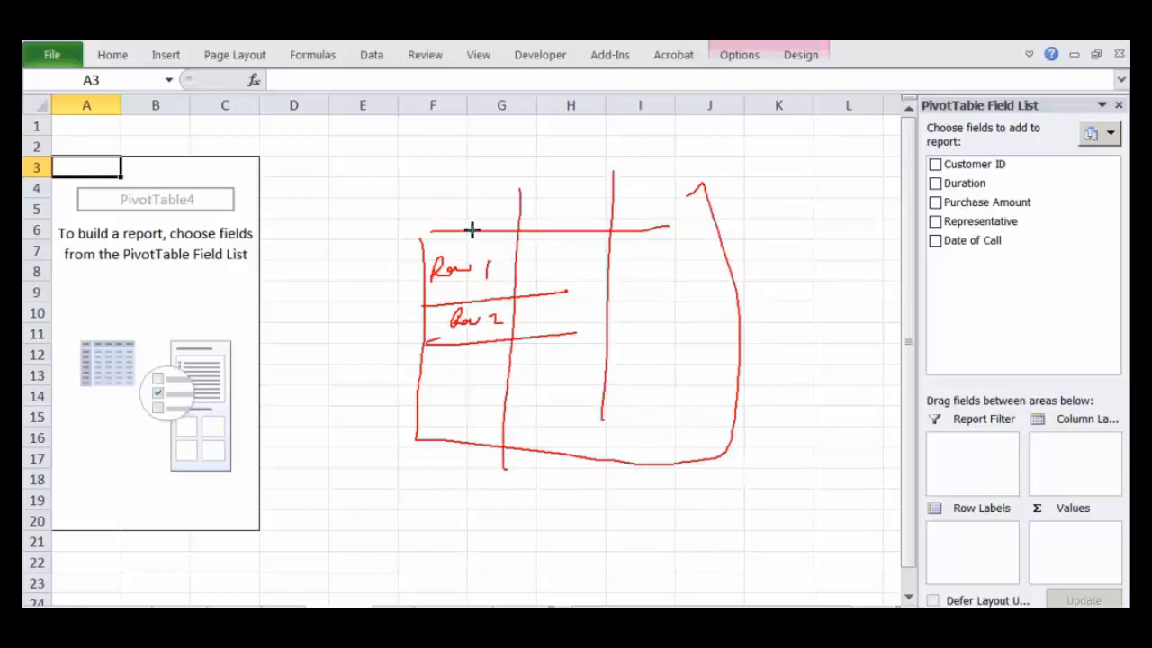
{"action": "mouse_move", "coordinate": [365, 172]}
{"action": "left_mouse_down"}
{"action": "mouse_move", "coordinate": [381, 182]}
{"action": "mouse_move", "coordinate": [447, 159]}
{"action": "mouse_move", "coordinate": [409, 191]}
{"action": "mouse_move", "coordinate": [442, 177]}
{"action": "left_mouse_up"}
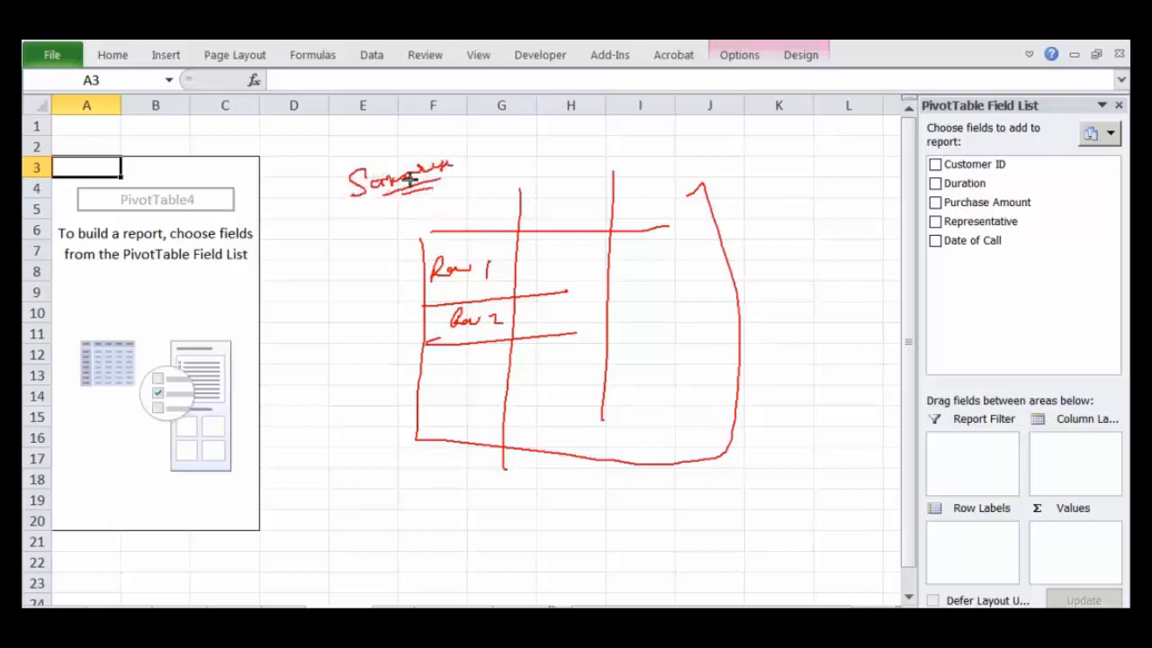
{"action": "mouse_move", "coordinate": [476, 249]}
{"action": "left_mouse_down"}
{"action": "mouse_move", "coordinate": [453, 297]}
{"action": "mouse_move", "coordinate": [482, 250]}
{"action": "left_mouse_up"}
{"action": "mouse_move", "coordinate": [316, 280]}
{"action": "left_mouse_down"}
{"action": "mouse_move", "coordinate": [308, 290]}
{"action": "mouse_move", "coordinate": [334, 312]}
{"action": "left_mouse_up"}
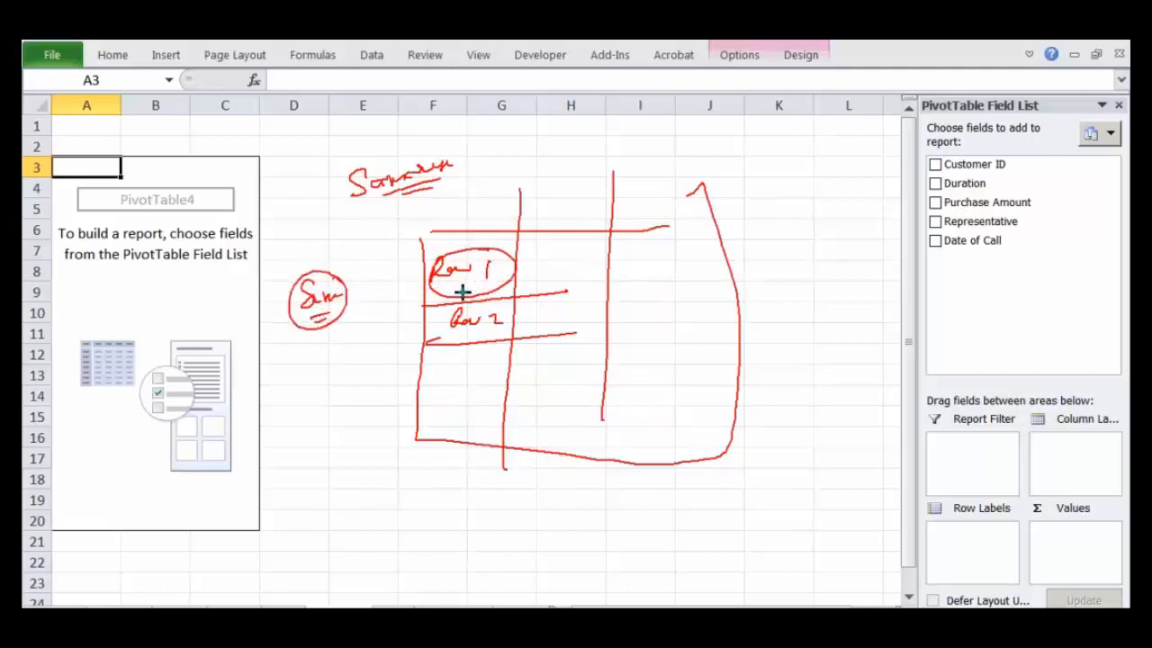
{"action": "mouse_move", "coordinate": [302, 358]}
{"action": "left_mouse_down"}
{"action": "mouse_move", "coordinate": [327, 365]}
{"action": "mouse_move", "coordinate": [288, 349]}
{"action": "mouse_move", "coordinate": [344, 347]}
{"action": "left_mouse_up"}
{"action": "left_click_drag", "start_coordinate": [444, 295], "coordinate": [472, 288]}
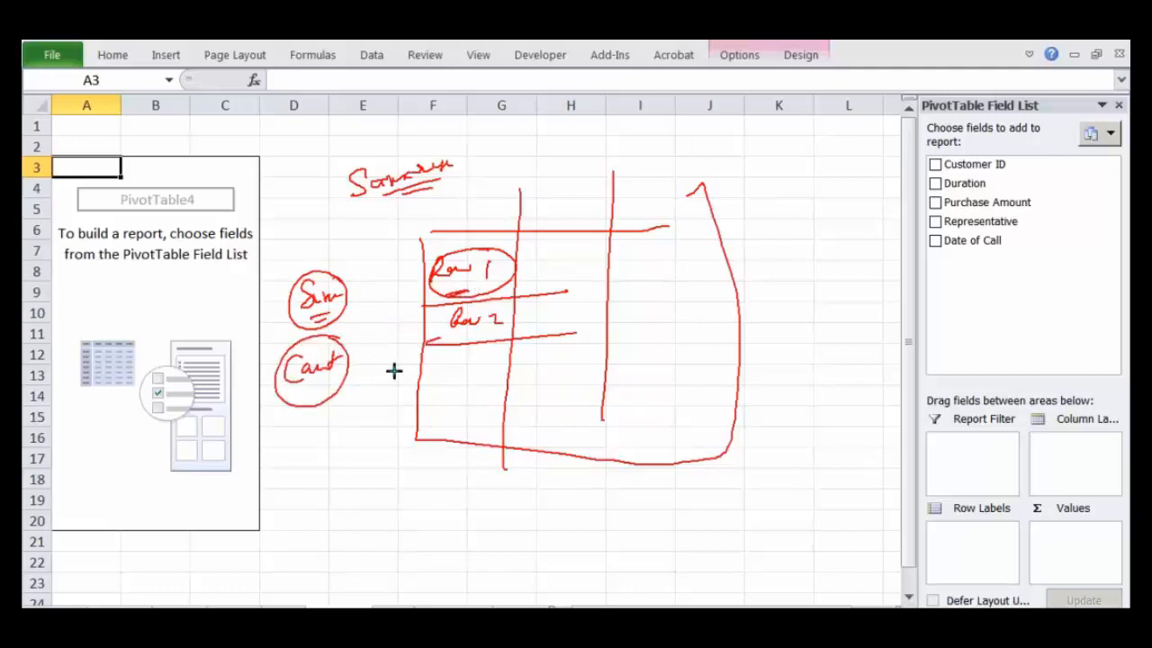
{"action": "mouse_move", "coordinate": [349, 505]}
{"action": "left_mouse_down"}
{"action": "mouse_move", "coordinate": [334, 532]}
{"action": "mouse_move", "coordinate": [352, 512]}
{"action": "mouse_move", "coordinate": [378, 522]}
{"action": "mouse_move", "coordinate": [349, 521]}
{"action": "mouse_move", "coordinate": [363, 538]}
{"action": "left_mouse_up"}
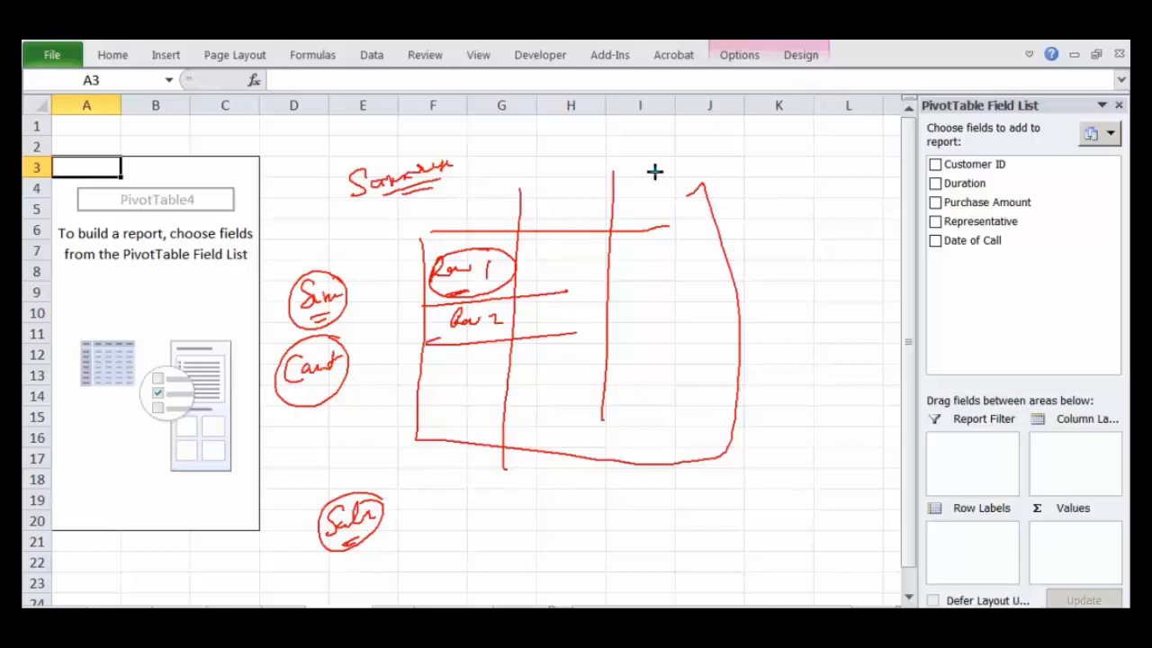
{"action": "key", "text": "e"}
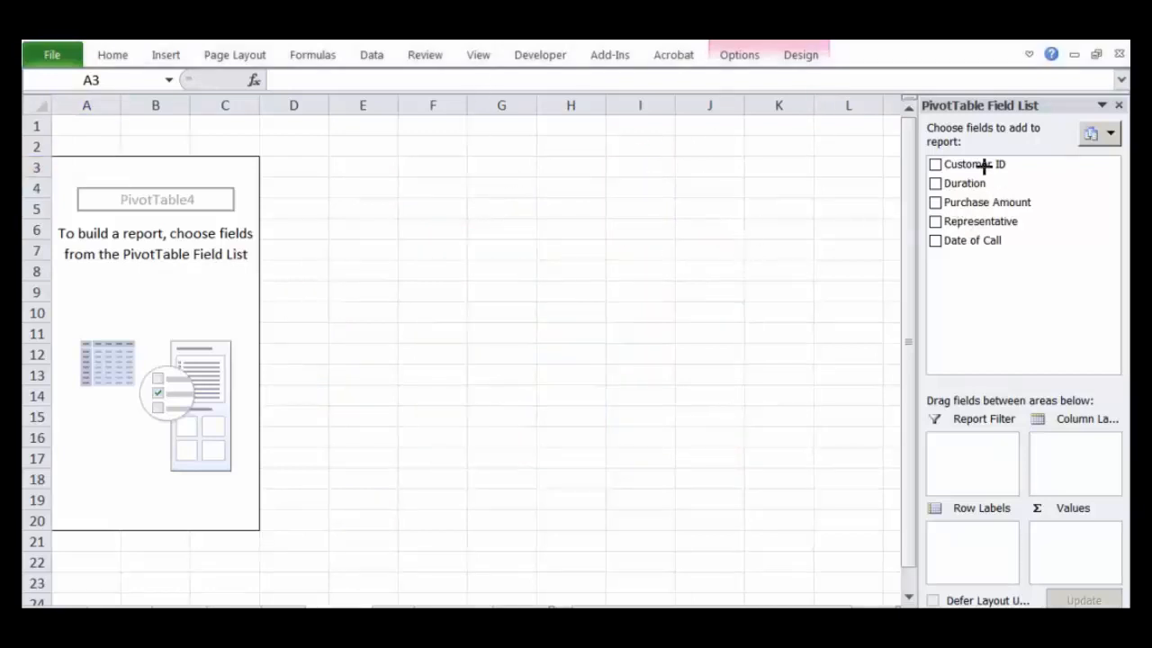
{"action": "mouse_move", "coordinate": [1020, 167]}
{"action": "left_mouse_down"}
{"action": "mouse_move", "coordinate": [1055, 157]}
{"action": "mouse_move", "coordinate": [1069, 177]}
{"action": "left_mouse_up"}
{"action": "left_click_drag", "start_coordinate": [1046, 212], "coordinate": [1083, 211]}
{"action": "mouse_move", "coordinate": [1021, 375]}
{"action": "left_mouse_down"}
{"action": "mouse_move", "coordinate": [912, 604]}
{"action": "mouse_move", "coordinate": [1124, 442]}
{"action": "mouse_move", "coordinate": [1062, 357]}
{"action": "left_mouse_up"}
{"action": "mouse_move", "coordinate": [953, 536]}
{"action": "left_mouse_down"}
{"action": "mouse_move", "coordinate": [989, 515]}
{"action": "mouse_move", "coordinate": [1029, 519]}
{"action": "left_mouse_up"}
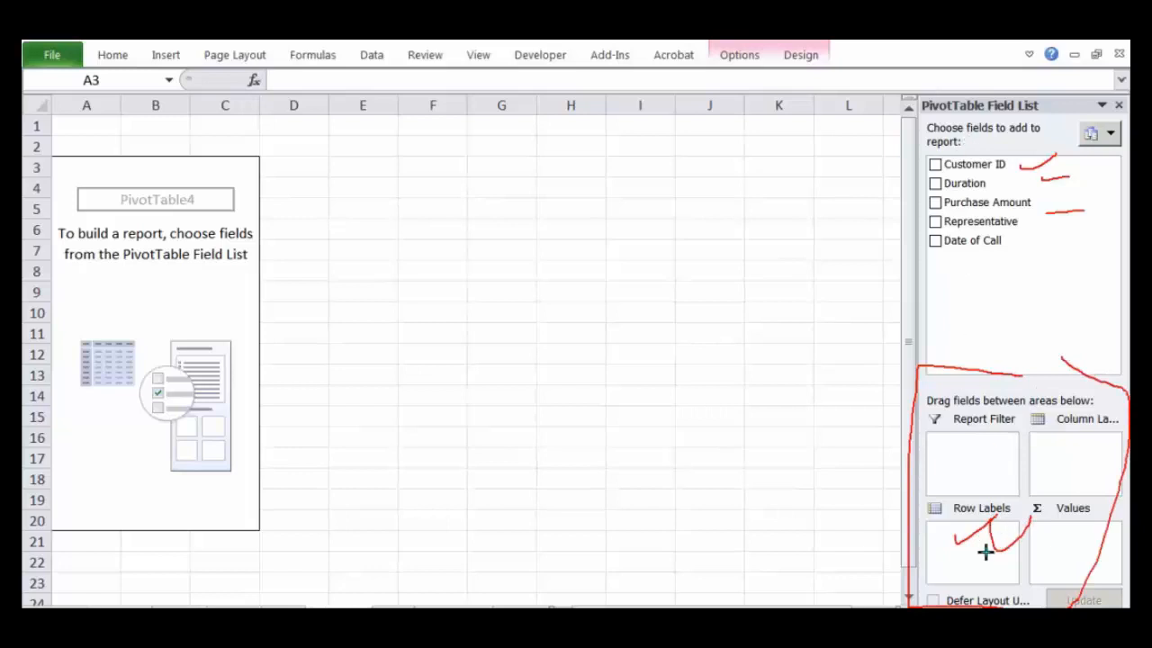
{"action": "mouse_move", "coordinate": [1073, 506]}
{"action": "left_mouse_down"}
{"action": "mouse_move", "coordinate": [1031, 501]}
{"action": "mouse_move", "coordinate": [1074, 530]}
{"action": "mouse_move", "coordinate": [1080, 501]}
{"action": "left_mouse_up"}
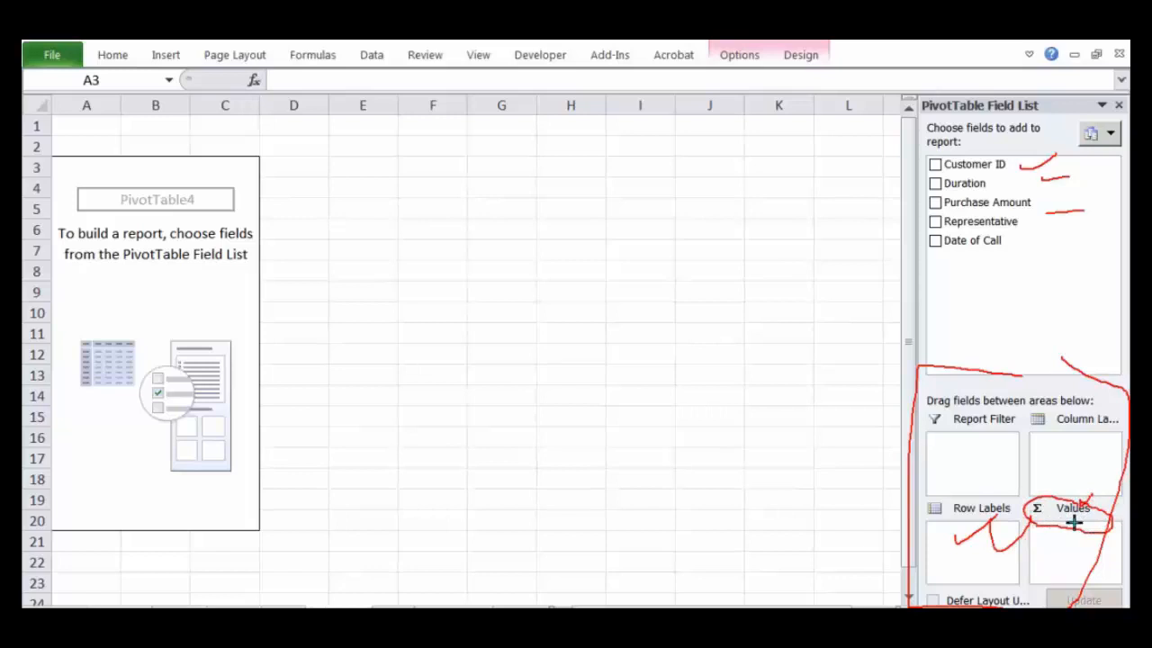
{"action": "key", "text": "Escape"}
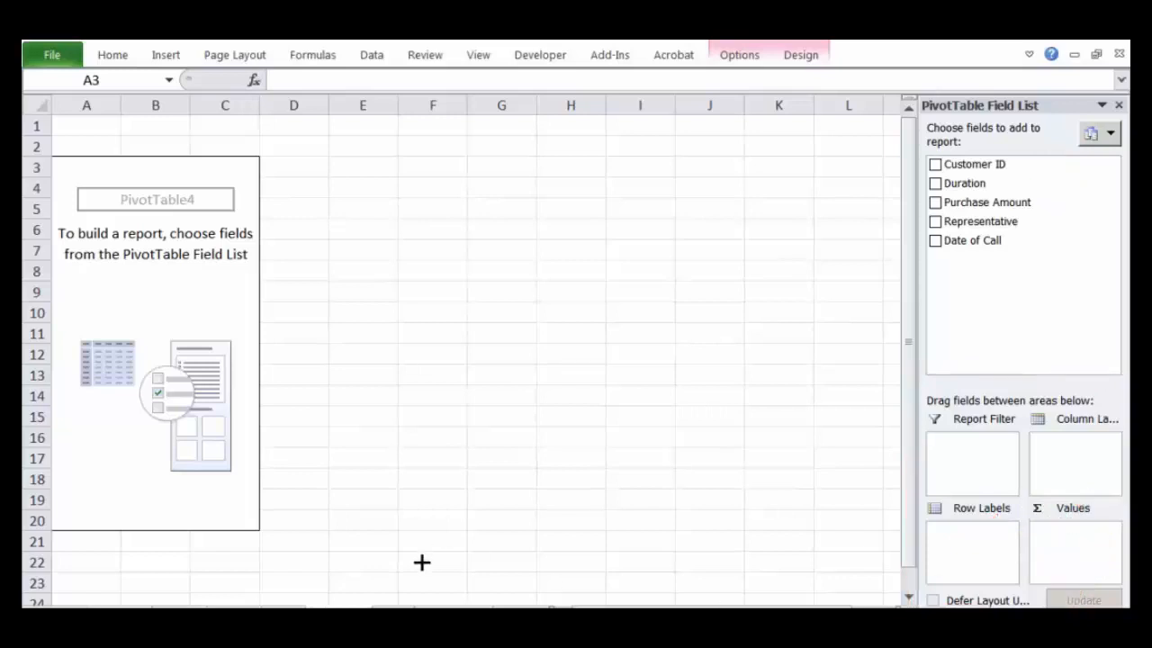
Step: Examine the Customer ID and Purchase Amount columns of the call center table as candidate PivotTable fields
{"action": "left_click", "coordinate": [393, 614]}
{"action": "left_click", "coordinate": [709, 354]}
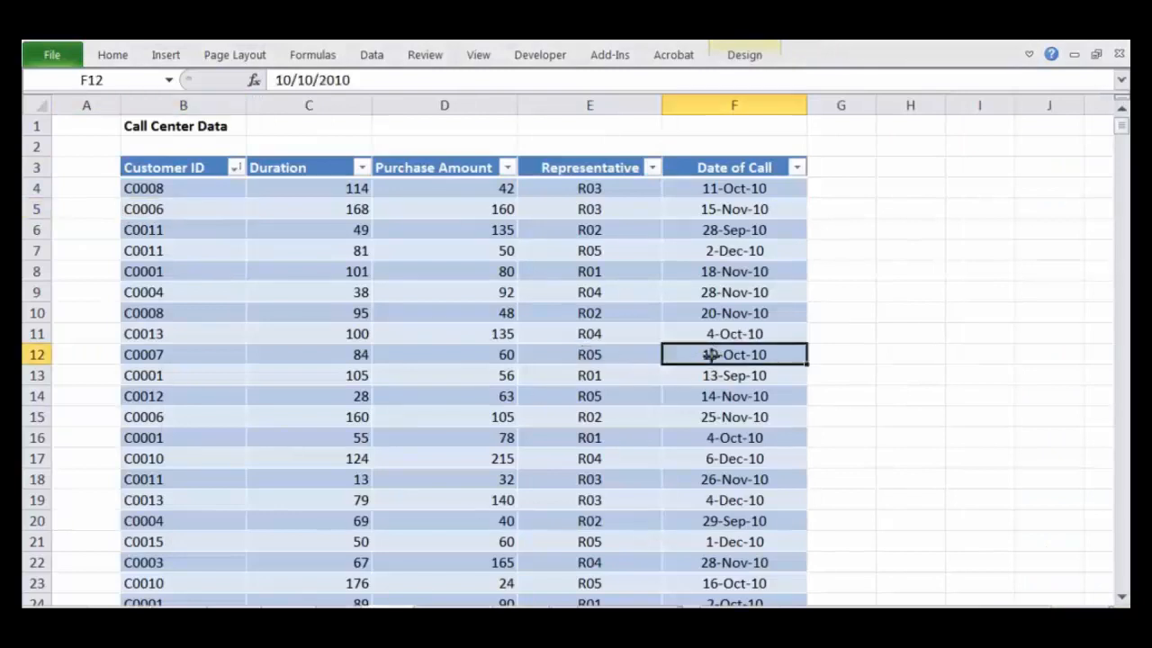
{"action": "mouse_move", "coordinate": [116, 197]}
{"action": "left_mouse_down"}
{"action": "mouse_move", "coordinate": [136, 178]}
{"action": "mouse_move", "coordinate": [98, 172]}
{"action": "mouse_move", "coordinate": [193, 168]}
{"action": "left_mouse_up"}
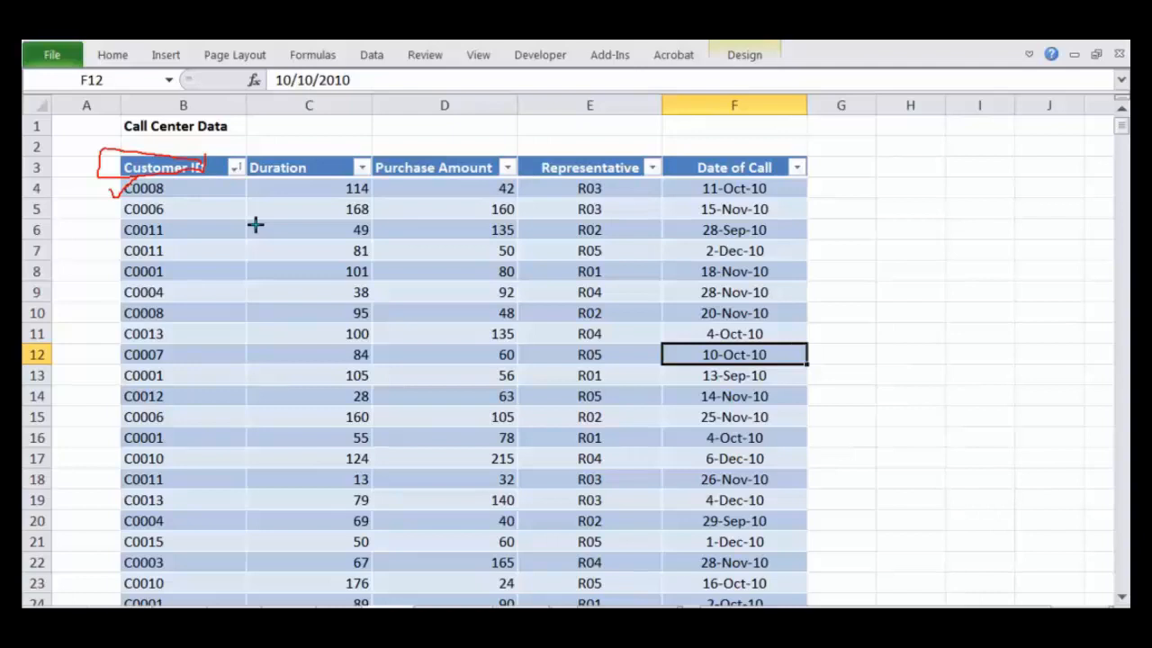
{"action": "left_click_drag", "start_coordinate": [158, 148], "coordinate": [227, 128]}
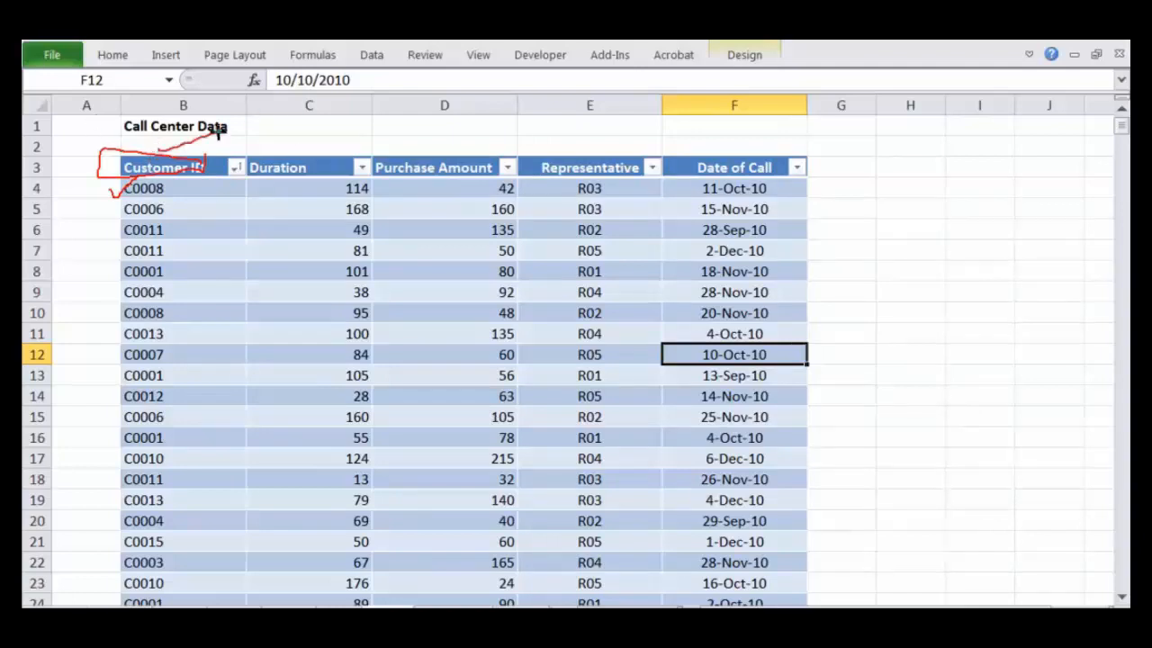
{"action": "mouse_move", "coordinate": [443, 153]}
{"action": "left_mouse_down"}
{"action": "mouse_move", "coordinate": [399, 180]}
{"action": "mouse_move", "coordinate": [464, 153]}
{"action": "left_mouse_up"}
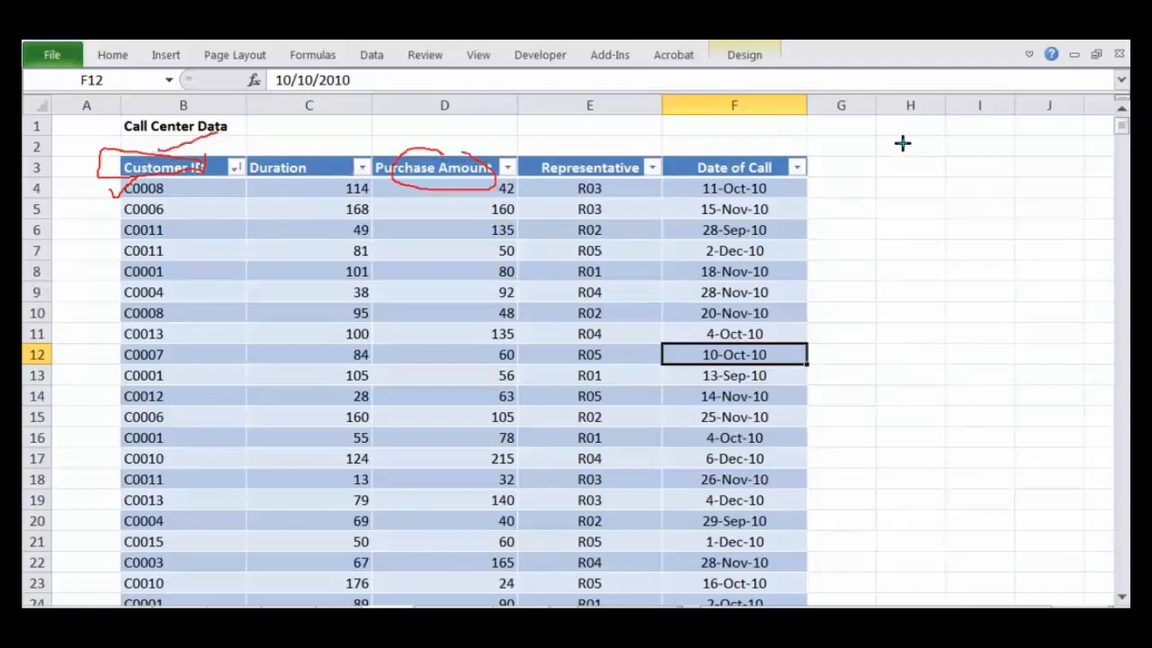
{"action": "key", "text": "Escape"}
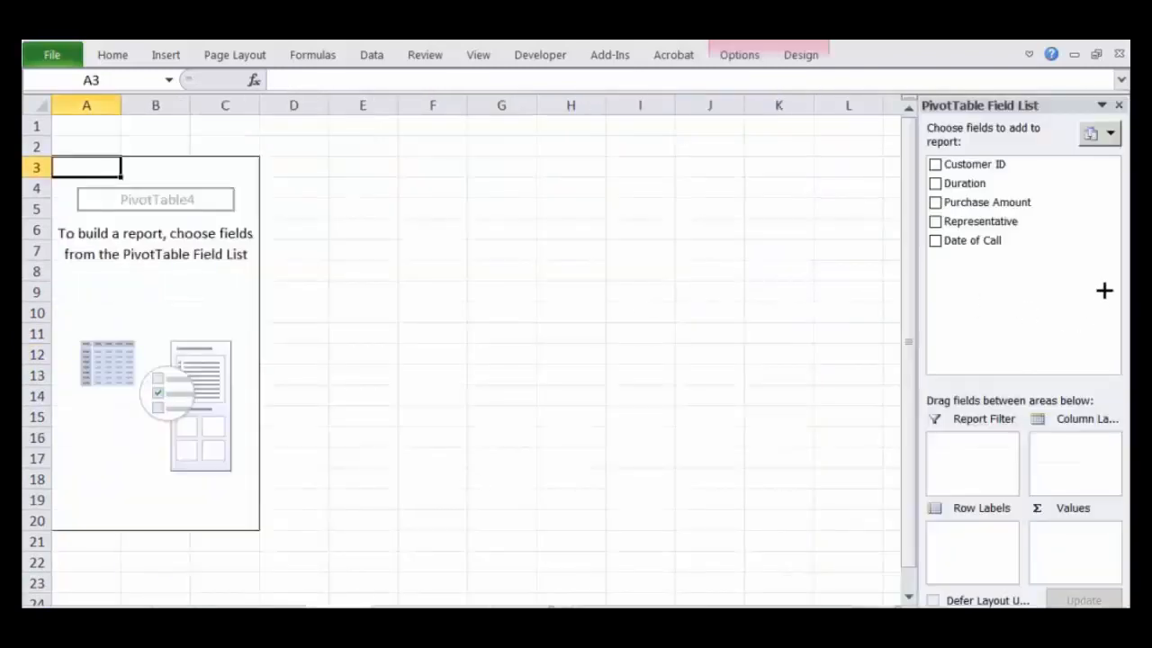
Step: Add the Customer ID field to the PivotTable's row labels and look over the listed customer IDs
{"action": "left_click_drag", "start_coordinate": [990, 171], "coordinate": [990, 532]}
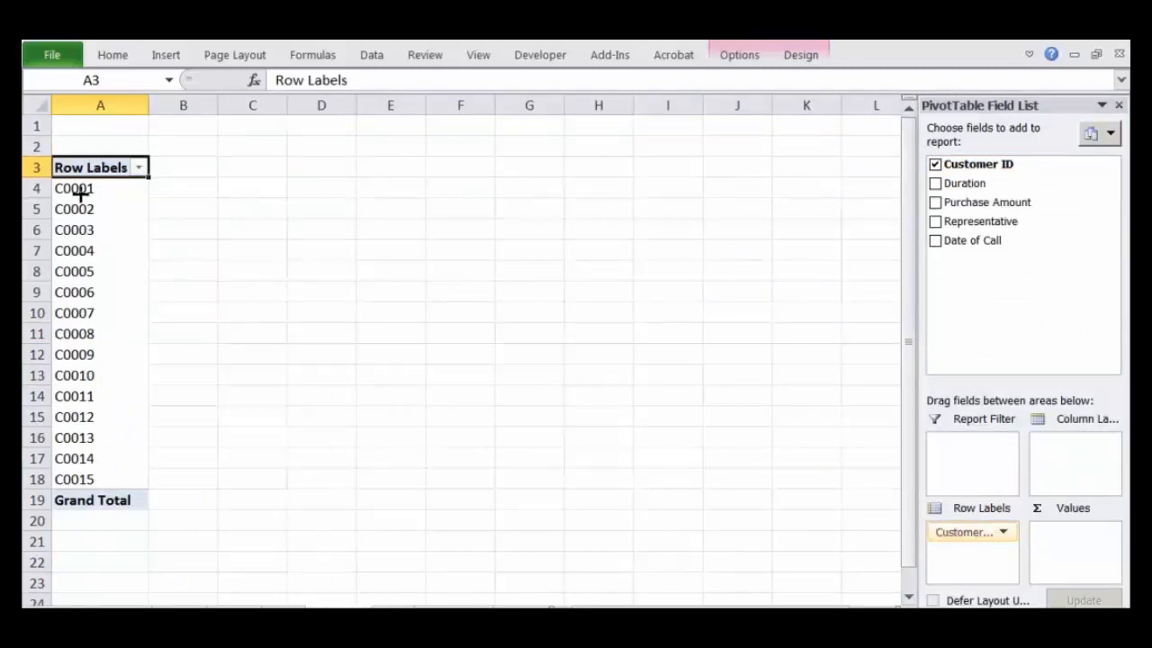
{"action": "left_click_drag", "start_coordinate": [77, 190], "coordinate": [78, 470]}
{"action": "left_click", "coordinate": [184, 232]}
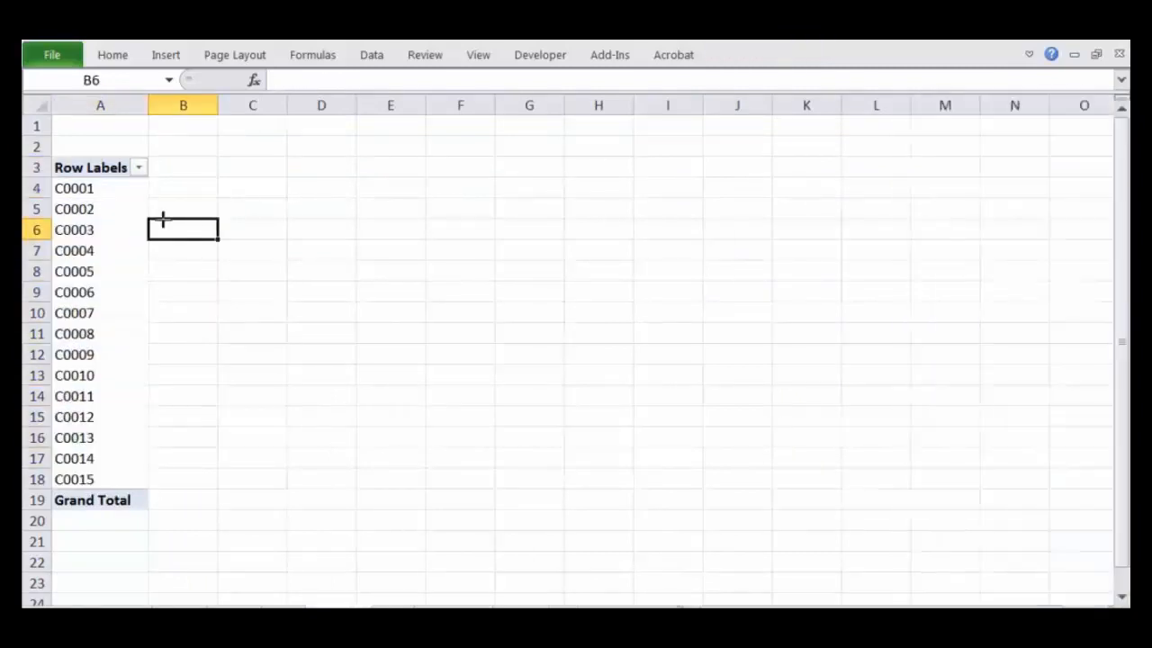
{"action": "left_click_drag", "start_coordinate": [89, 194], "coordinate": [77, 392]}
{"action": "left_click", "coordinate": [76, 353]}
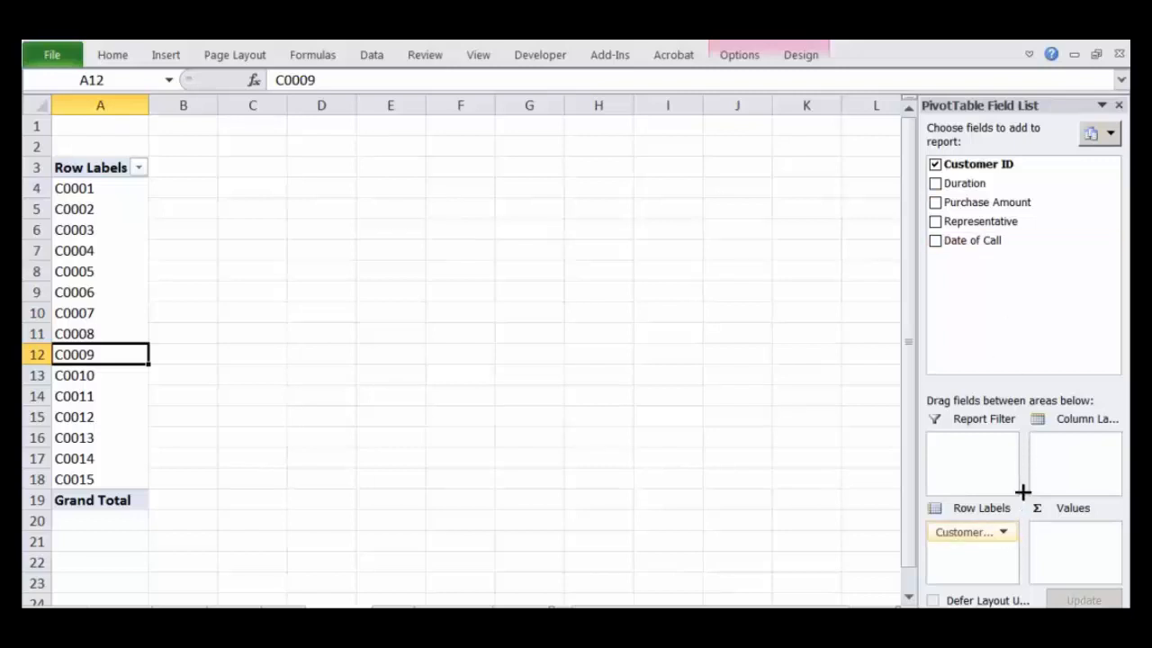
Step: Try Purchase Amount in the PivotTable's values area, and undo the placement of both fields
{"action": "left_click_drag", "start_coordinate": [990, 201], "coordinate": [1079, 553]}
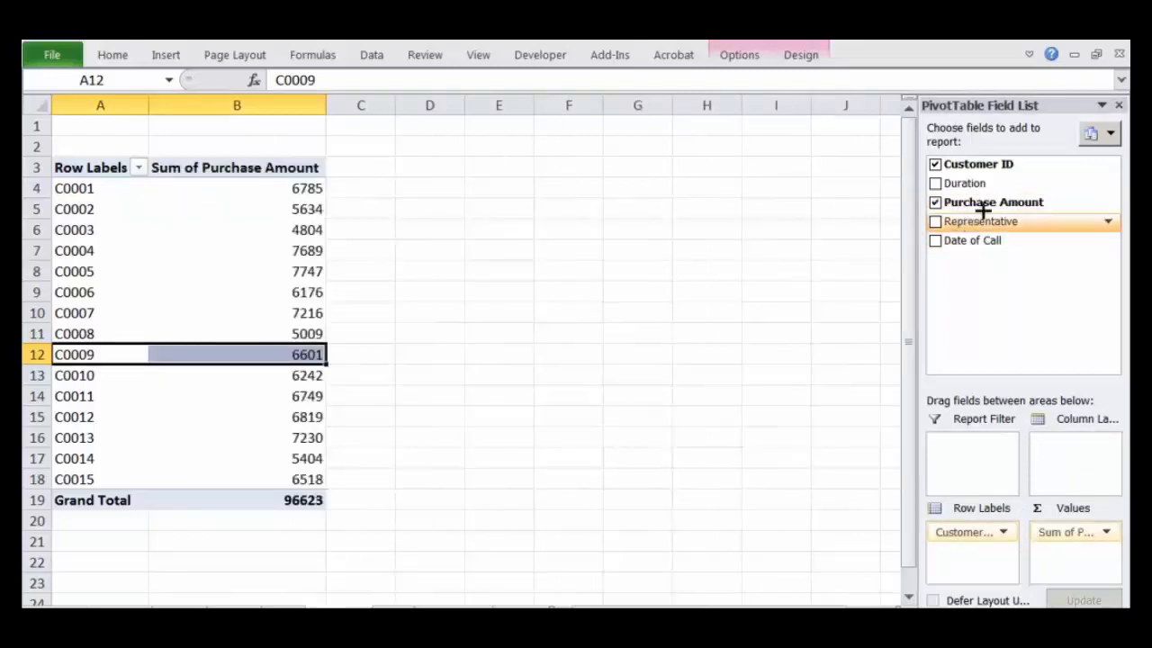
{"action": "key", "text": "ctrl+z"}
{"action": "key", "text": "ctrl+z"}
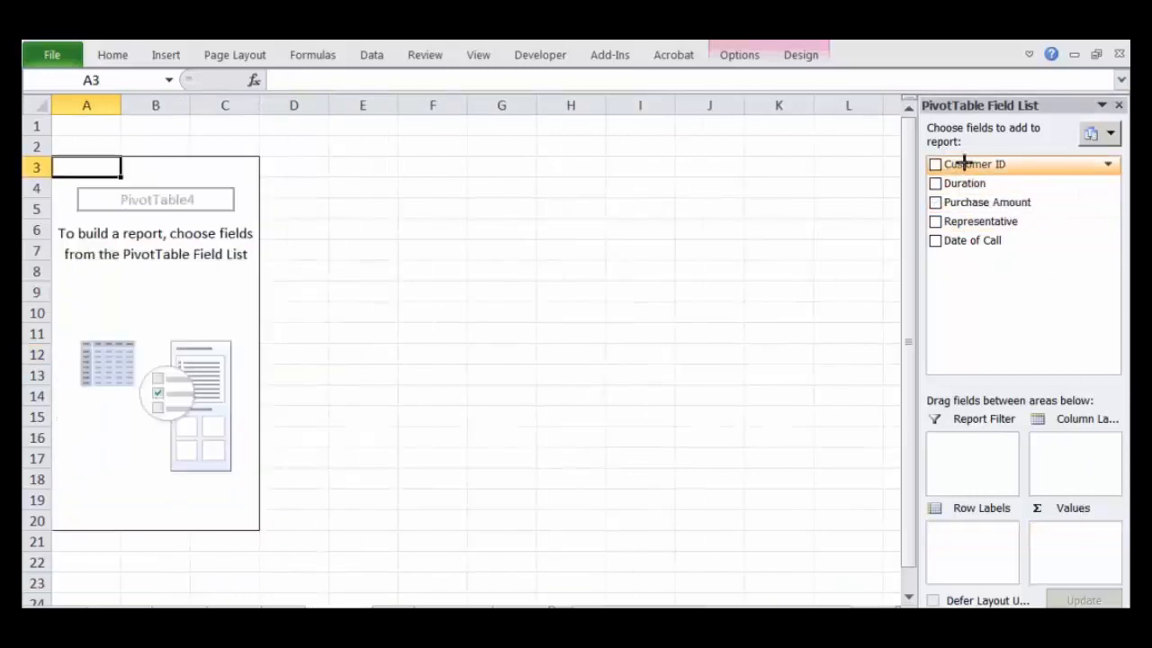
Step: Place Customer ID in the PivotTable's row labels and Purchase Amount in its values area, and review both columns
{"action": "left_click_drag", "start_coordinate": [965, 336], "coordinate": [977, 540]}
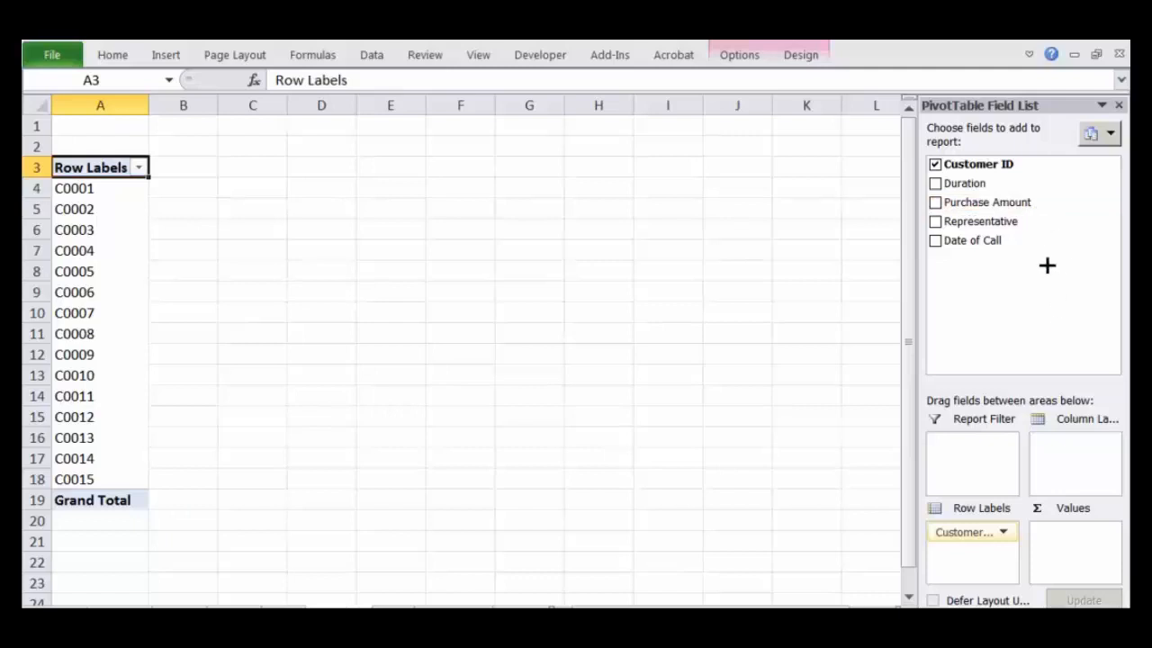
{"action": "left_click_drag", "start_coordinate": [1038, 286], "coordinate": [1078, 546]}
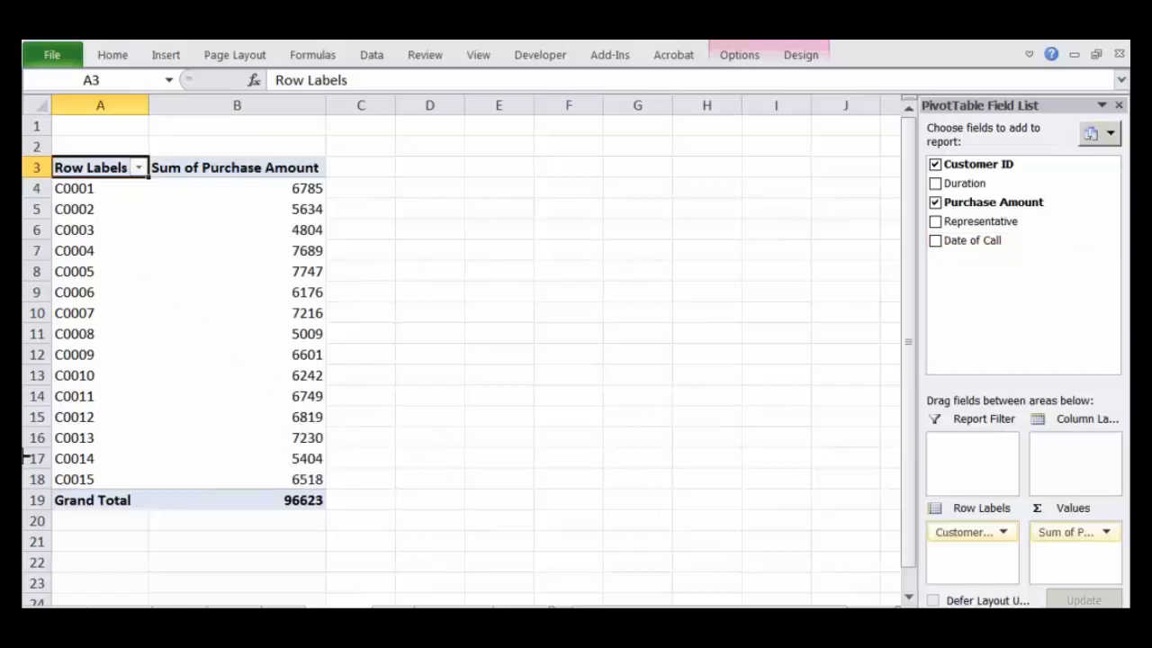
{"action": "left_click_drag", "start_coordinate": [117, 208], "coordinate": [125, 454]}
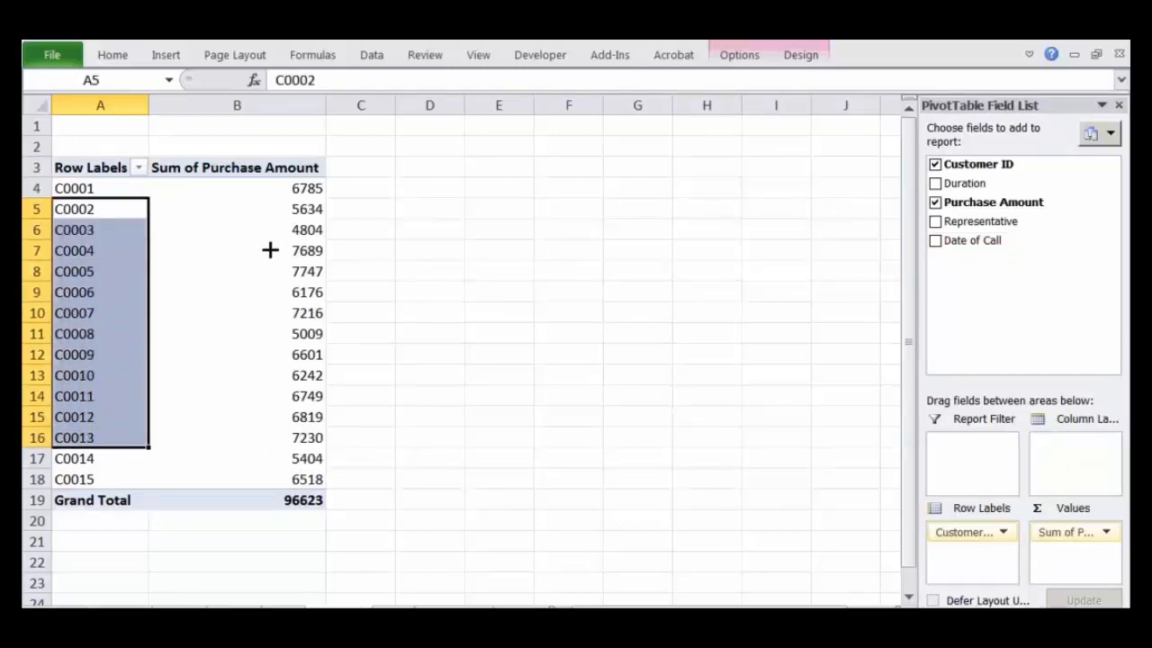
{"action": "left_click_drag", "start_coordinate": [269, 208], "coordinate": [288, 470]}
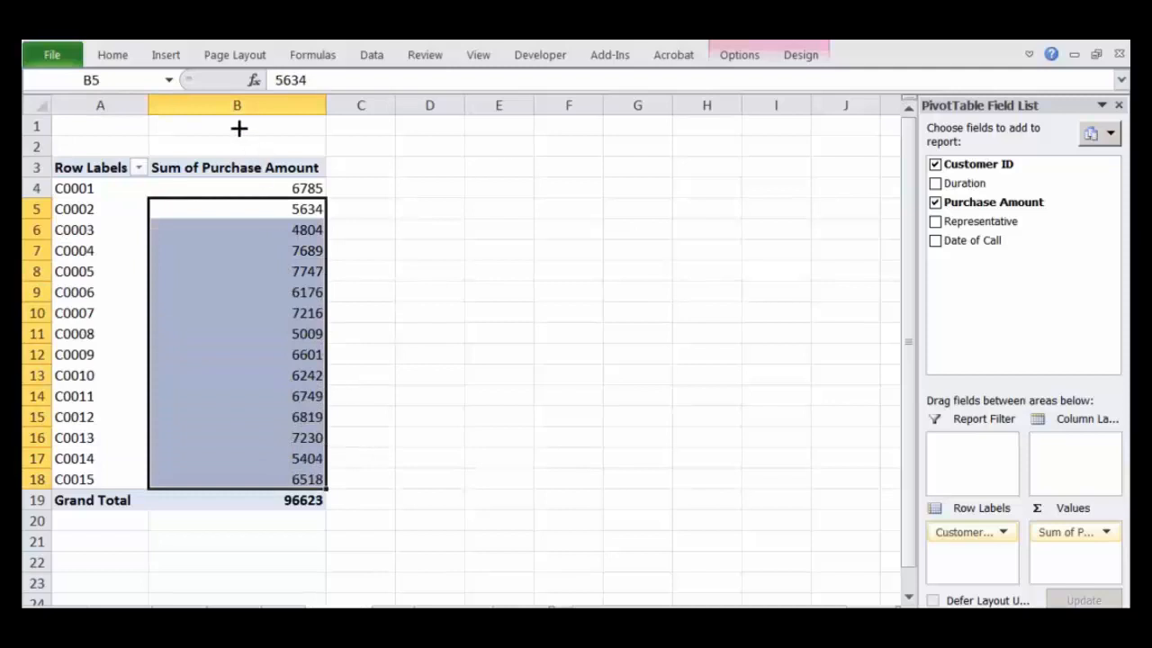
Step: Try to give the Sum of Purchase Amount field a new custom name in its Value Field Settings
{"action": "left_click", "coordinate": [234, 165]}
{"action": "double_click", "coordinate": [258, 171]}
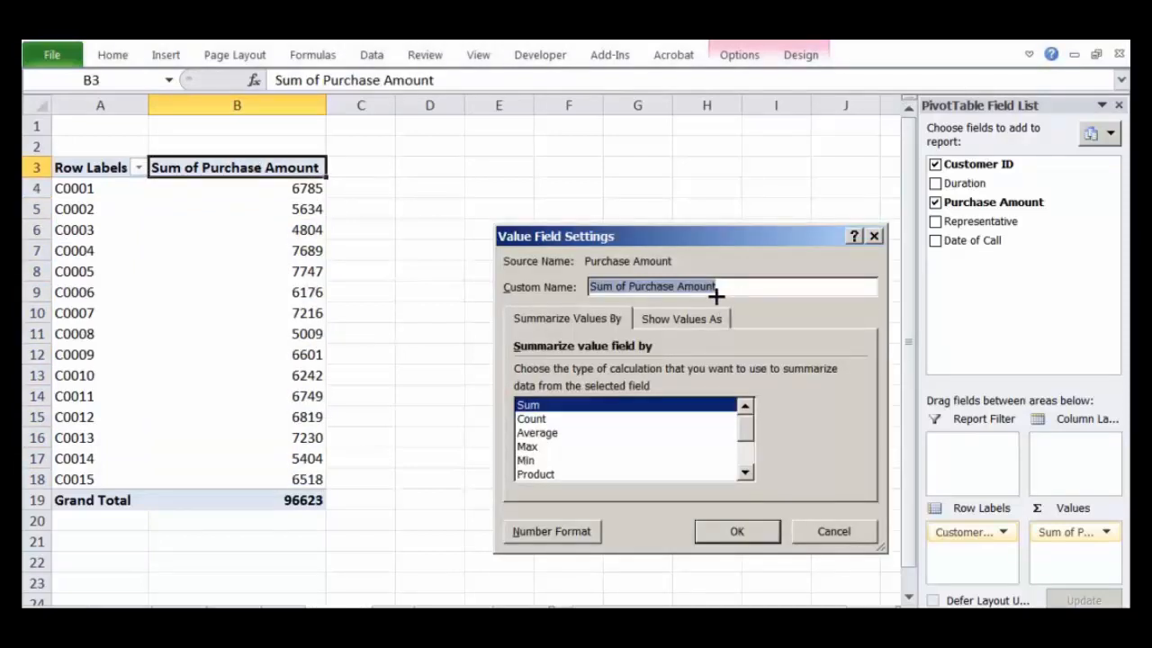
{"action": "type", "text": "Purchases"}
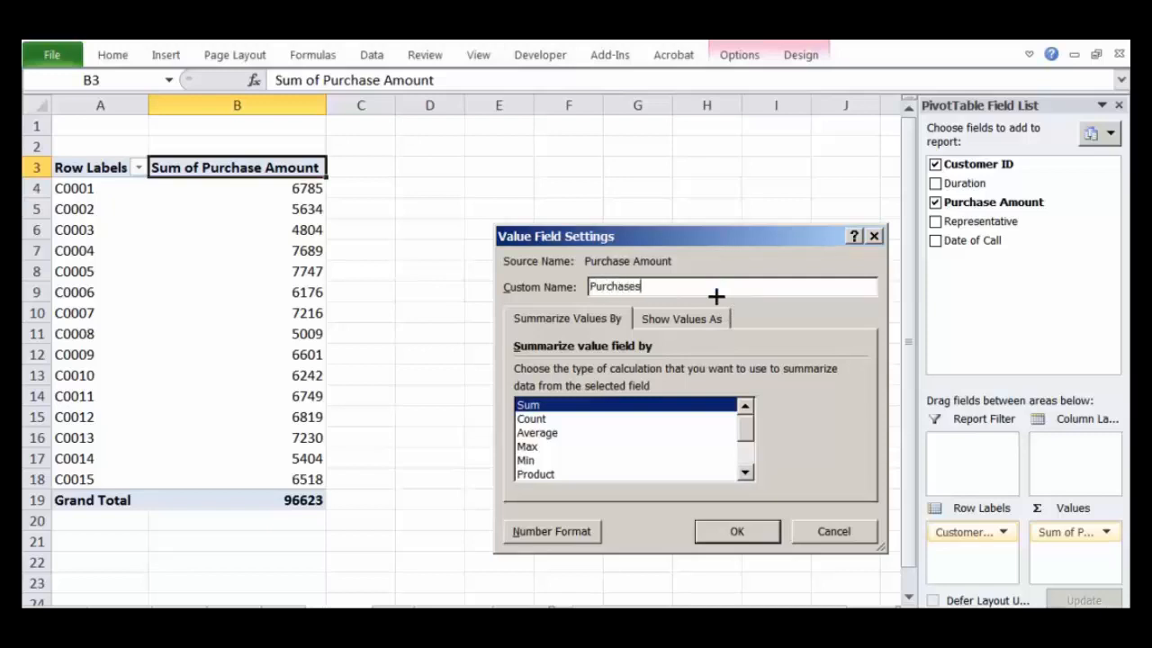
{"action": "key", "text": "Escape"}
{"action": "left_click", "coordinate": [276, 162]}
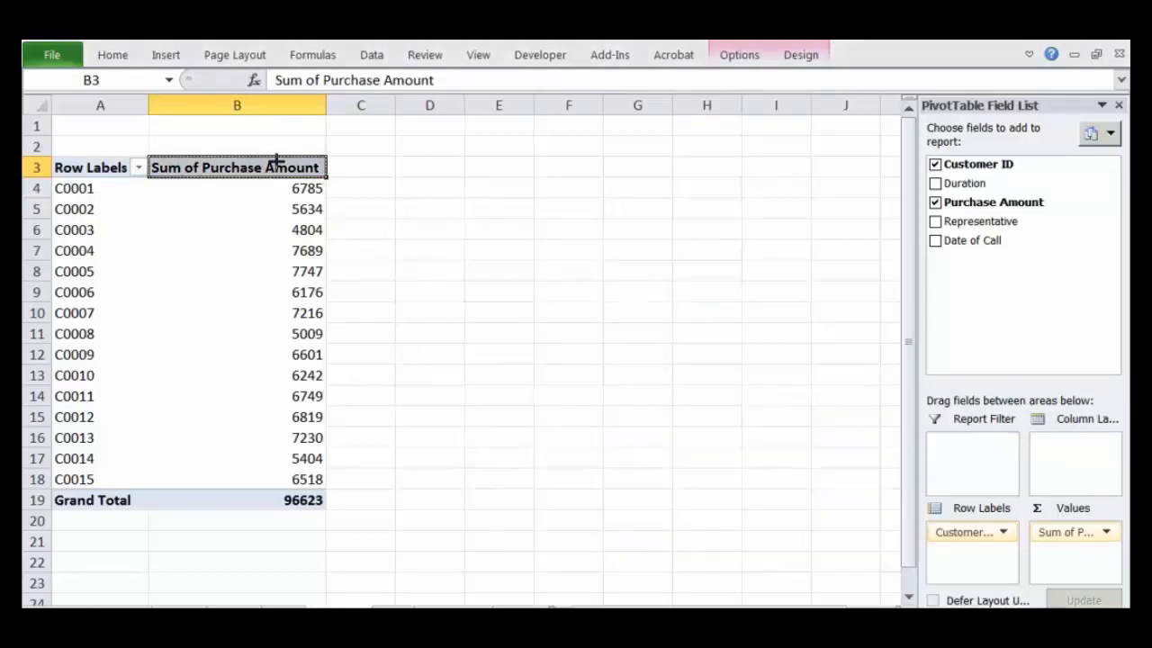
{"action": "key", "text": "Down"}
{"action": "key", "text": "Down"}
{"action": "key", "text": "Down"}
{"action": "key", "text": "Down"}
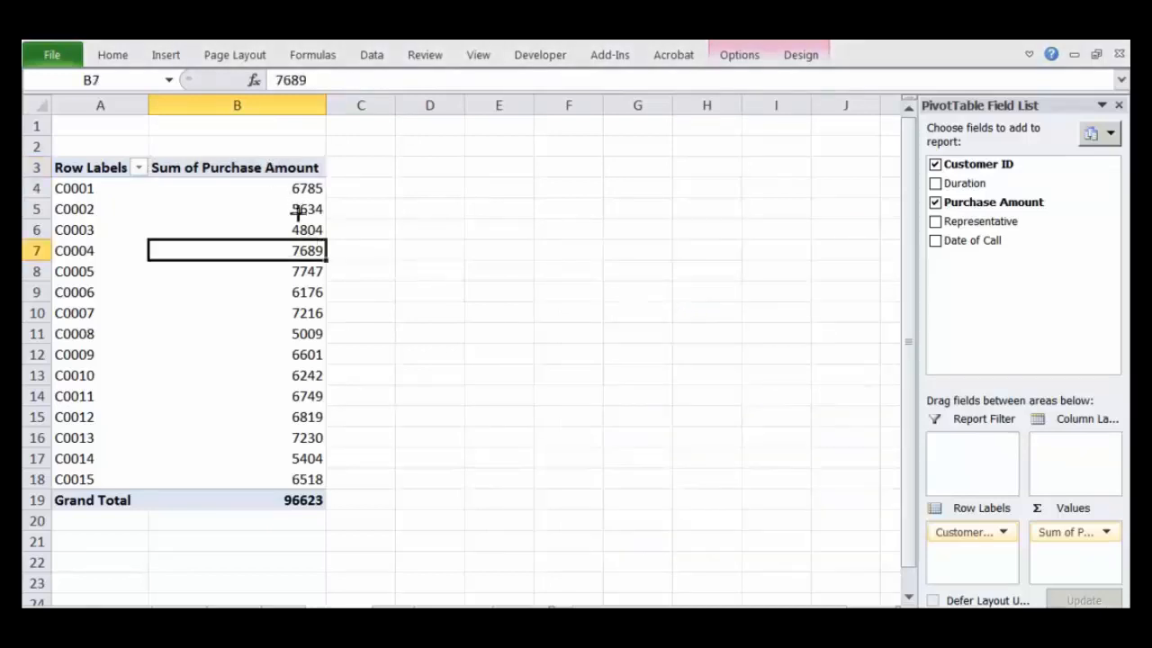
{"action": "double_click", "coordinate": [287, 185]}
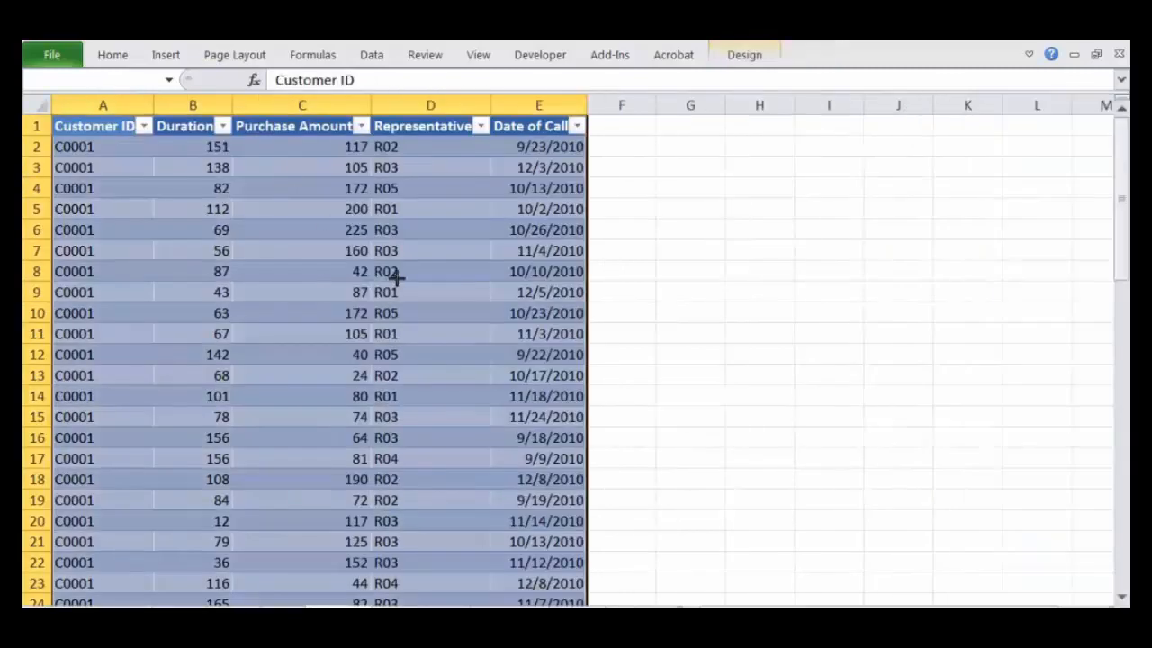
{"action": "key", "text": "alt+e"}
{"action": "key", "text": "l"}
{"action": "left_click", "coordinate": [560, 385]}
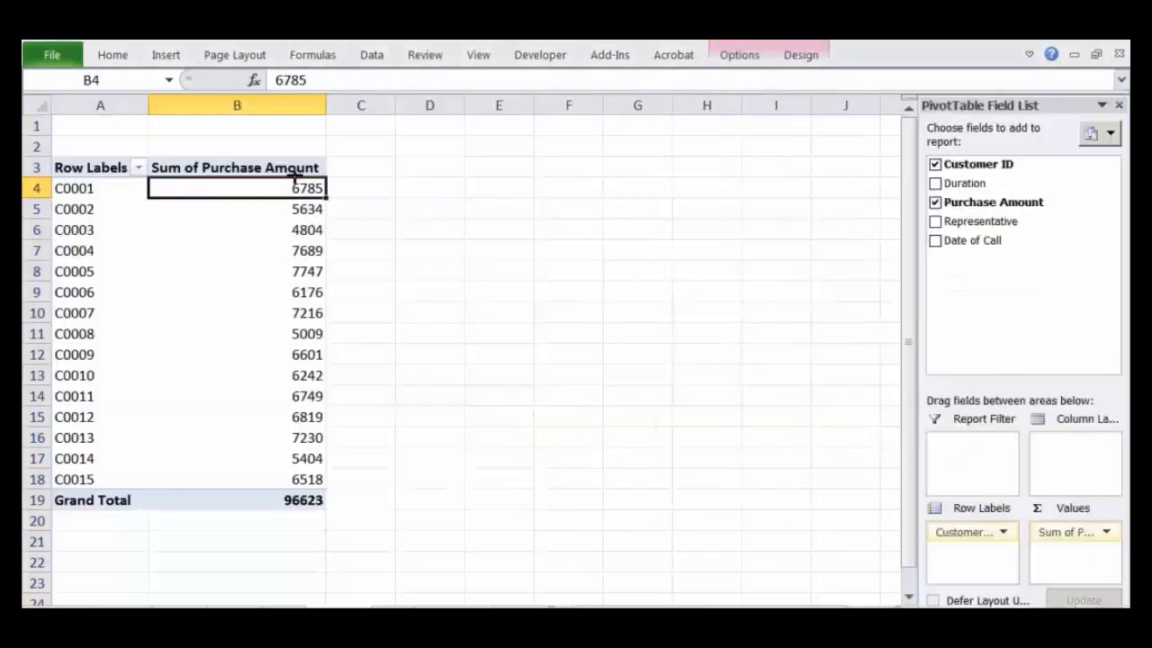
Step: Rename the Sum of Purchase Amount value field to "Purchases" in its Value Field Settings
{"action": "double_click", "coordinate": [296, 169]}
{"action": "key", "text": "Escape"}
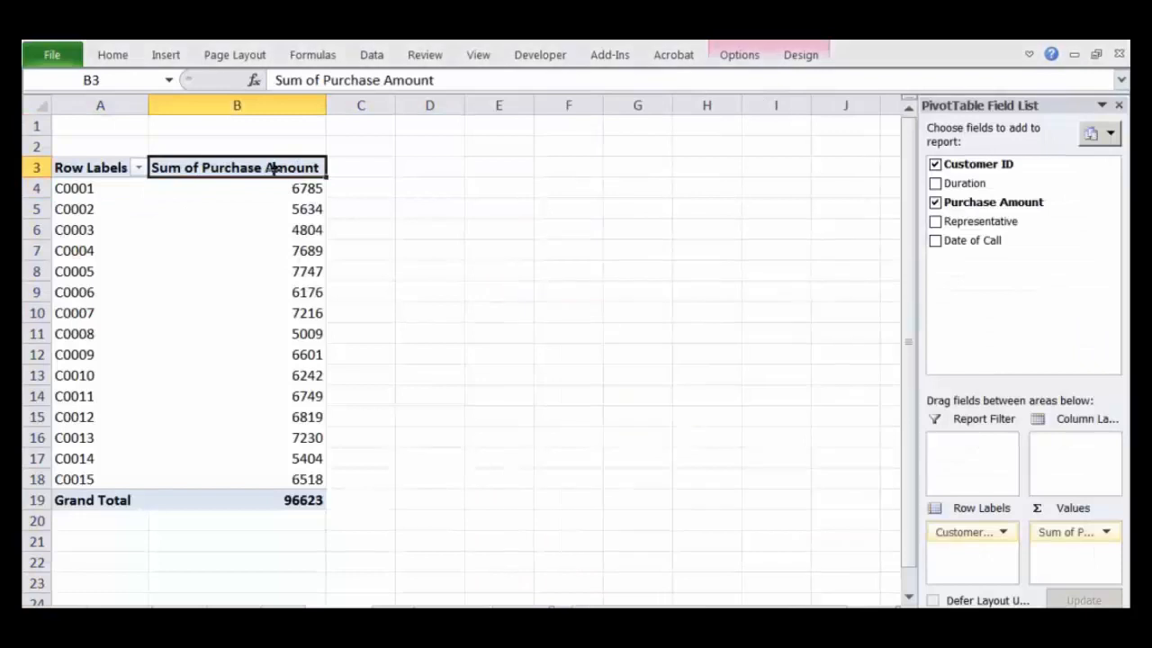
{"action": "double_click", "coordinate": [273, 168]}
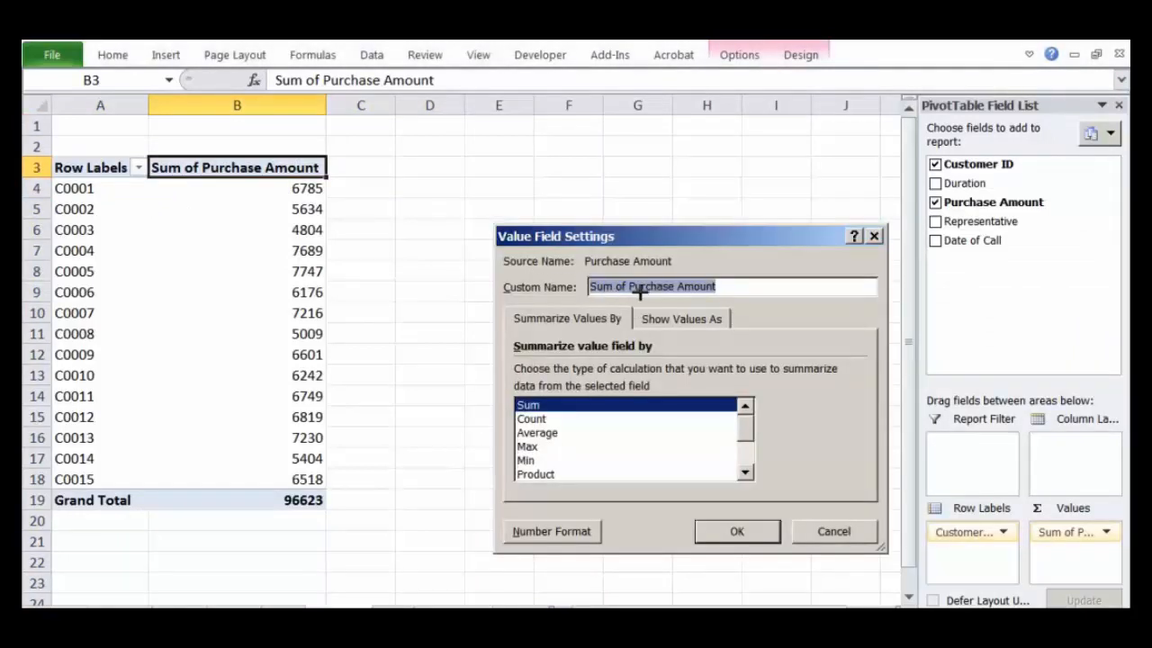
{"action": "left_click", "coordinate": [733, 291]}
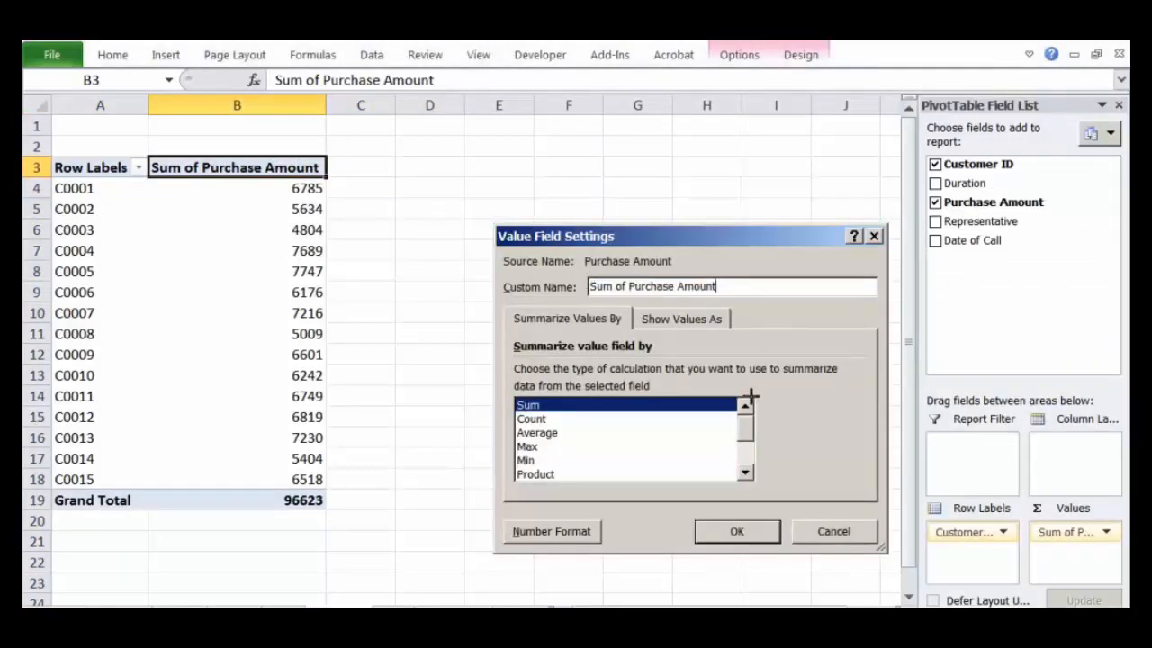
{"action": "key", "text": "shift+Home"}
{"action": "type", "text": "P"}
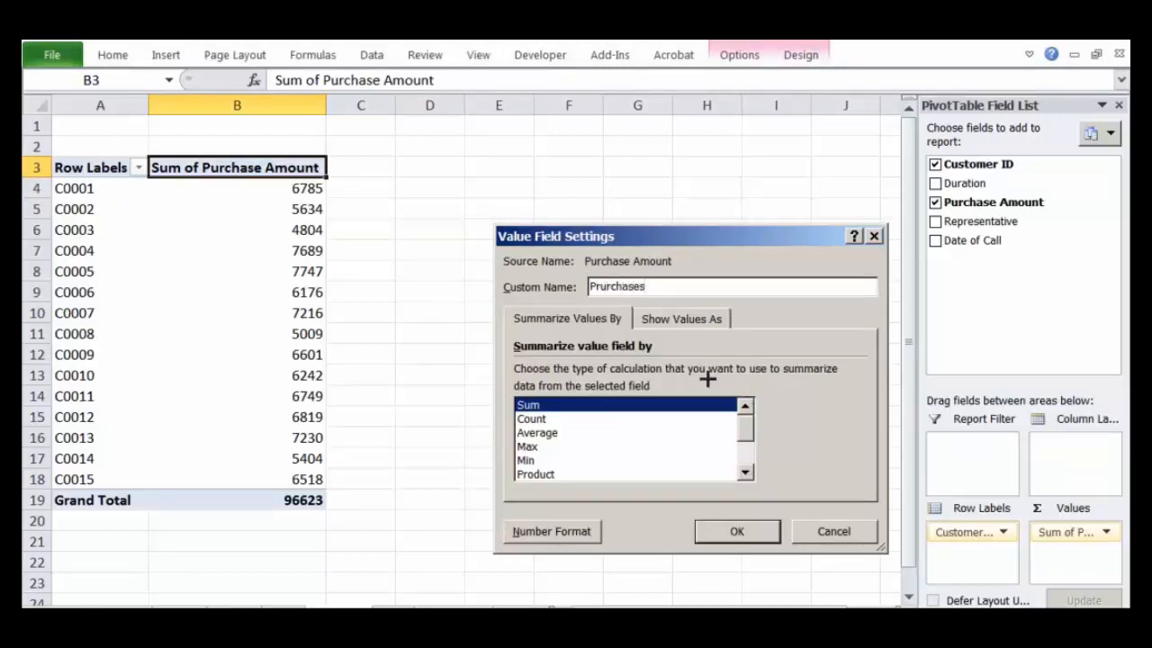
{"action": "key", "text": "BackSpace"}
{"action": "left_click", "coordinate": [705, 520]}
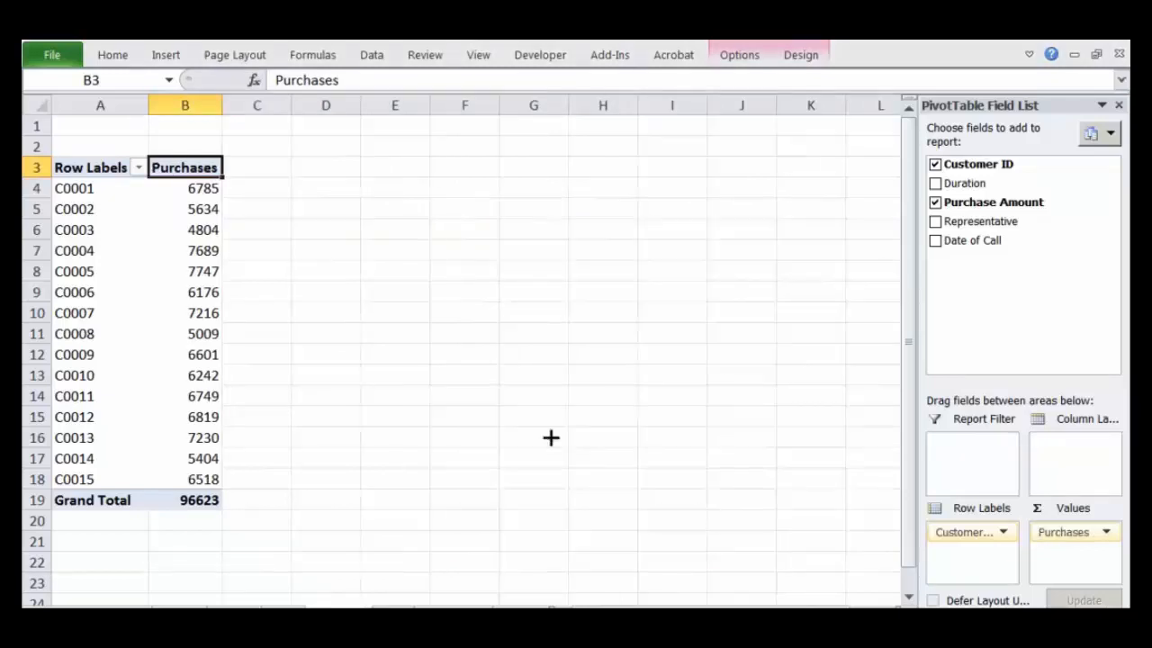
Step: Widen the PivotTable's Purchases column and its Row Labels column
{"action": "left_click", "coordinate": [308, 246]}
{"action": "left_click", "coordinate": [199, 168]}
{"action": "left_click_drag", "start_coordinate": [222, 105], "coordinate": [290, 106]}
{"action": "left_click_drag", "start_coordinate": [153, 106], "coordinate": [206, 106]}
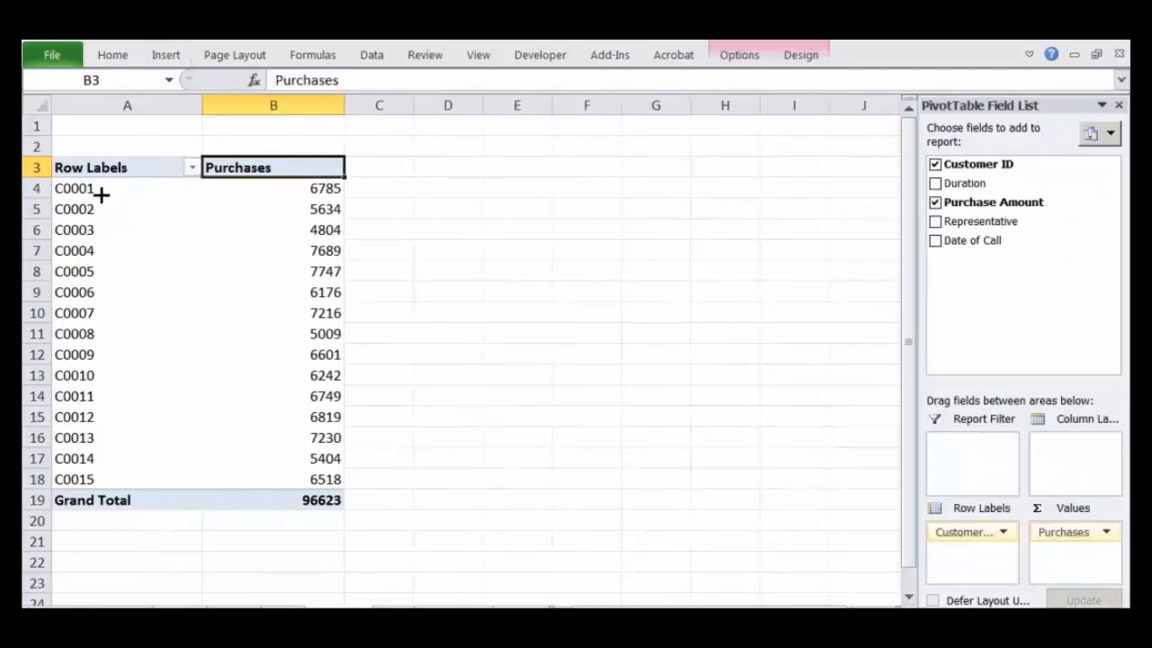
Step: Examine the customer IDs C0001 to C0015 and the purchase sum listed for each of them
{"action": "left_click_drag", "start_coordinate": [102, 191], "coordinate": [288, 479]}
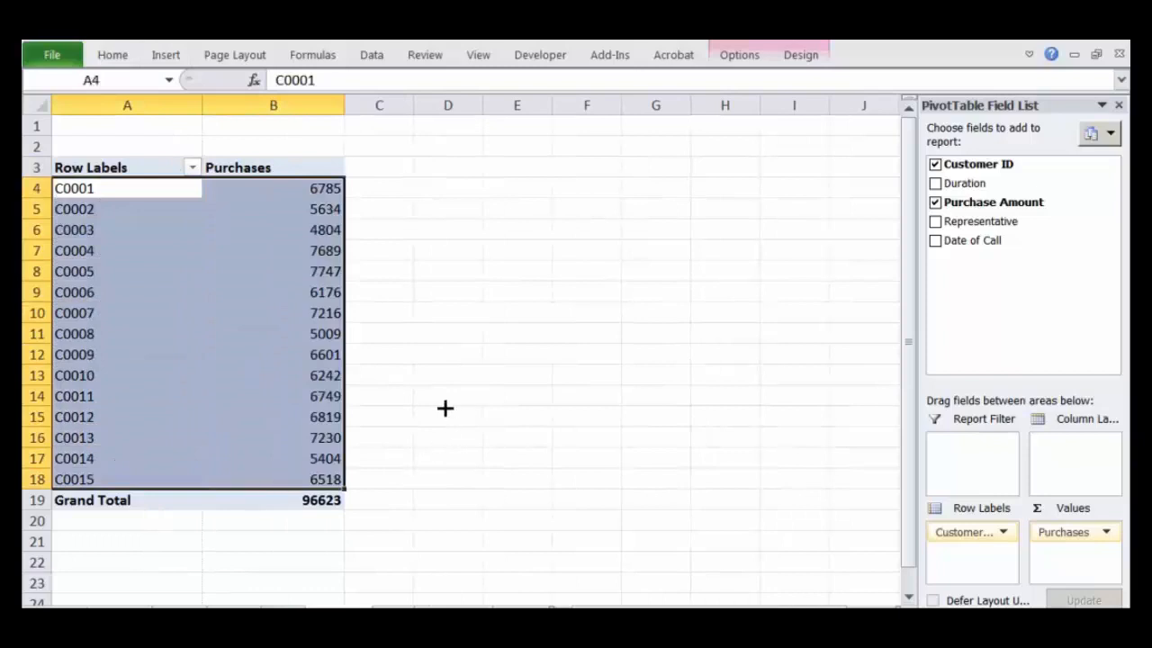
{"action": "left_click", "coordinate": [236, 352]}
{"action": "left_click", "coordinate": [99, 193]}
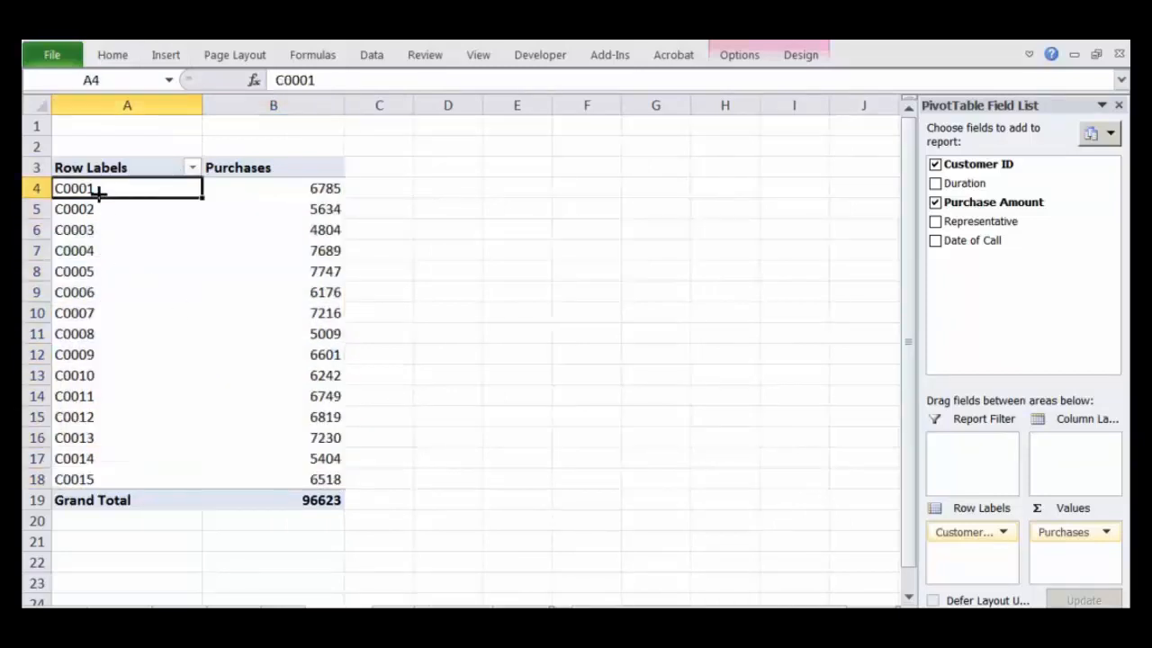
{"action": "left_click", "coordinate": [298, 194]}
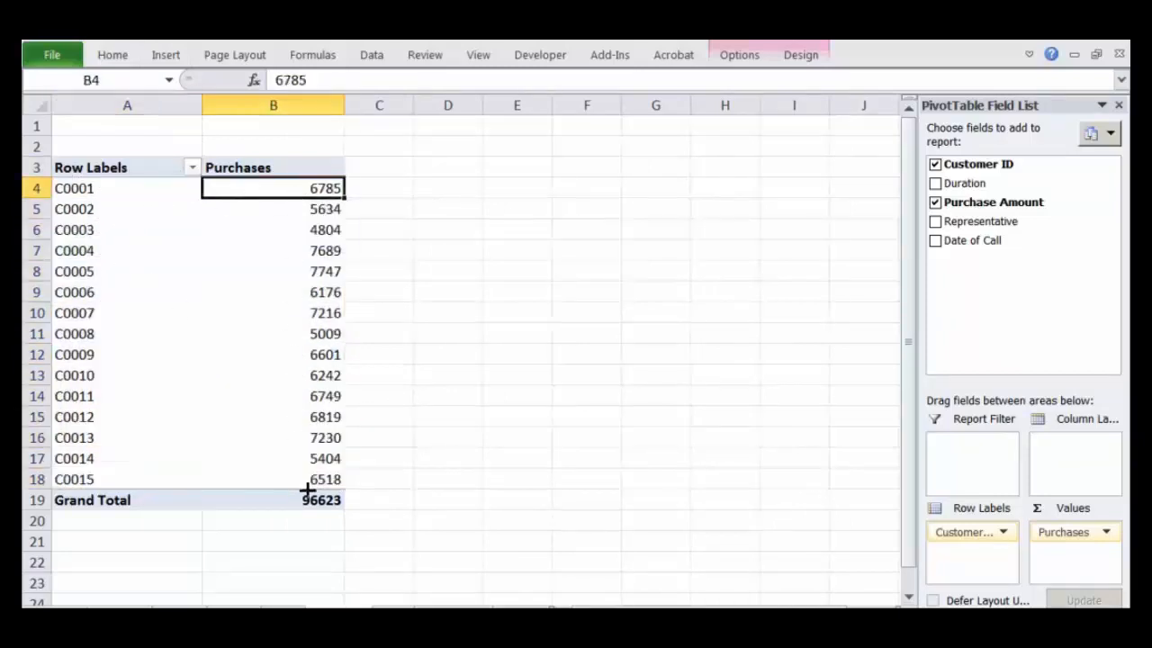
{"action": "mouse_move", "coordinate": [299, 375]}
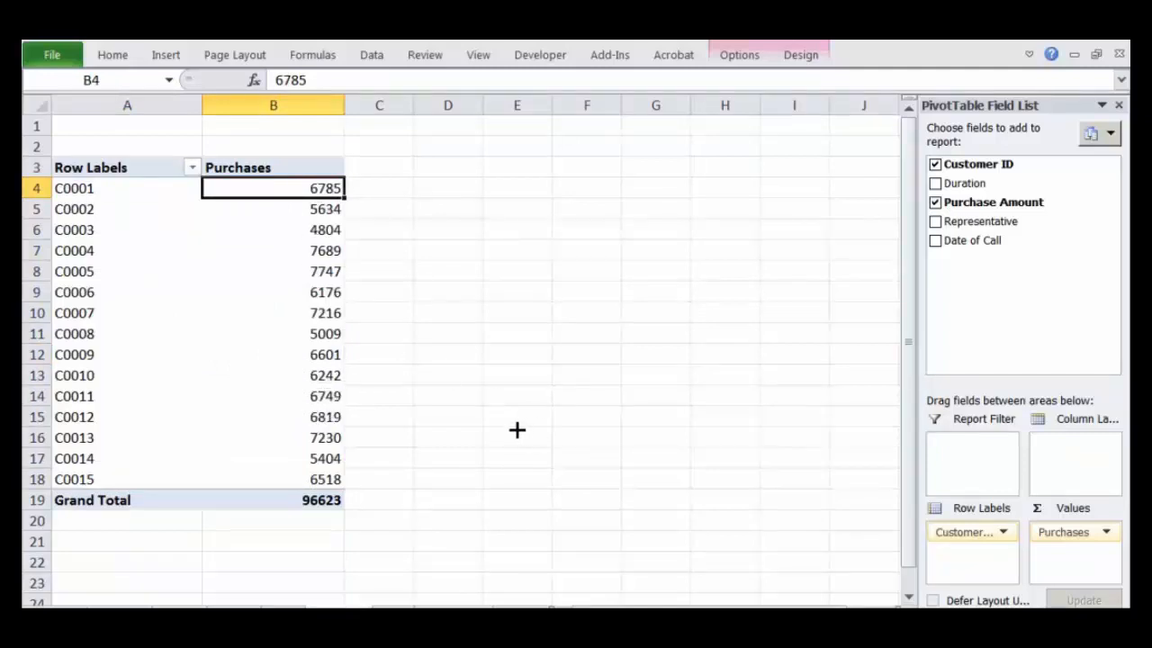
{"action": "mouse_move", "coordinate": [280, 332]}
{"action": "left_click", "coordinate": [303, 271]}
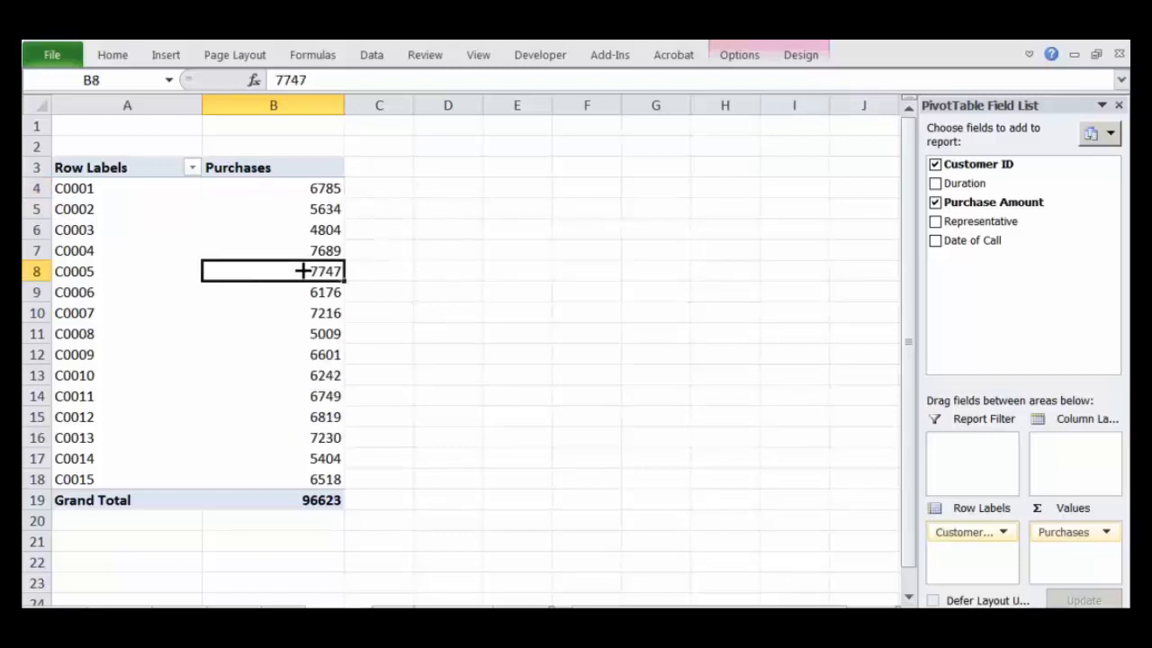
{"action": "left_click", "coordinate": [316, 193]}
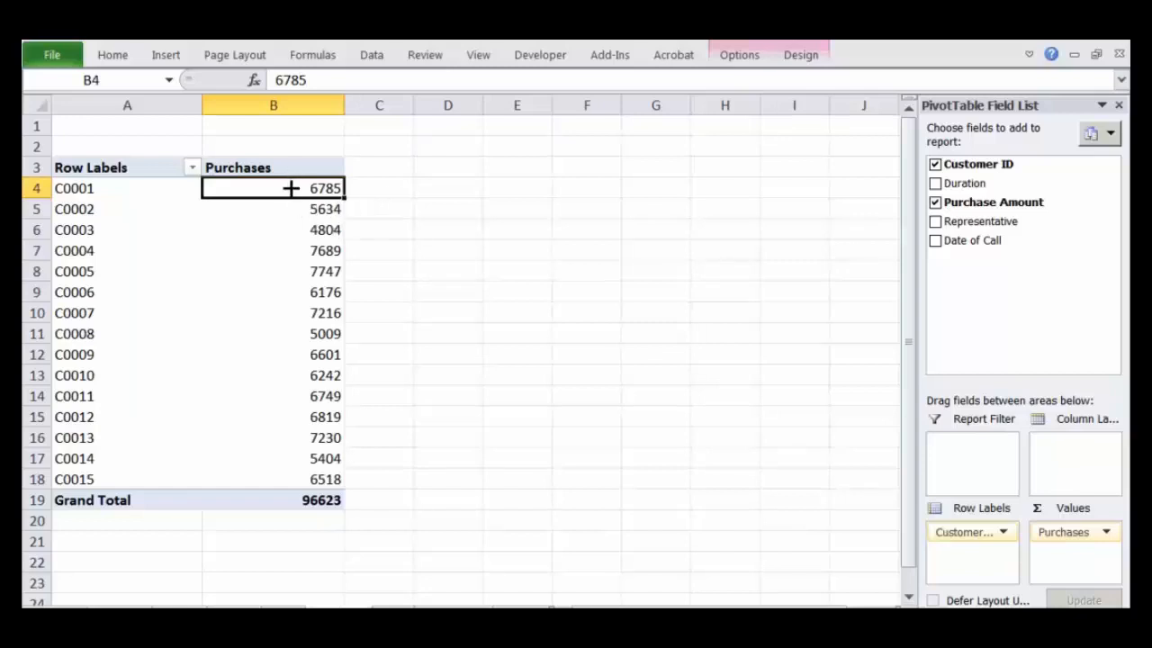
{"action": "left_click_drag", "start_coordinate": [278, 189], "coordinate": [307, 179]}
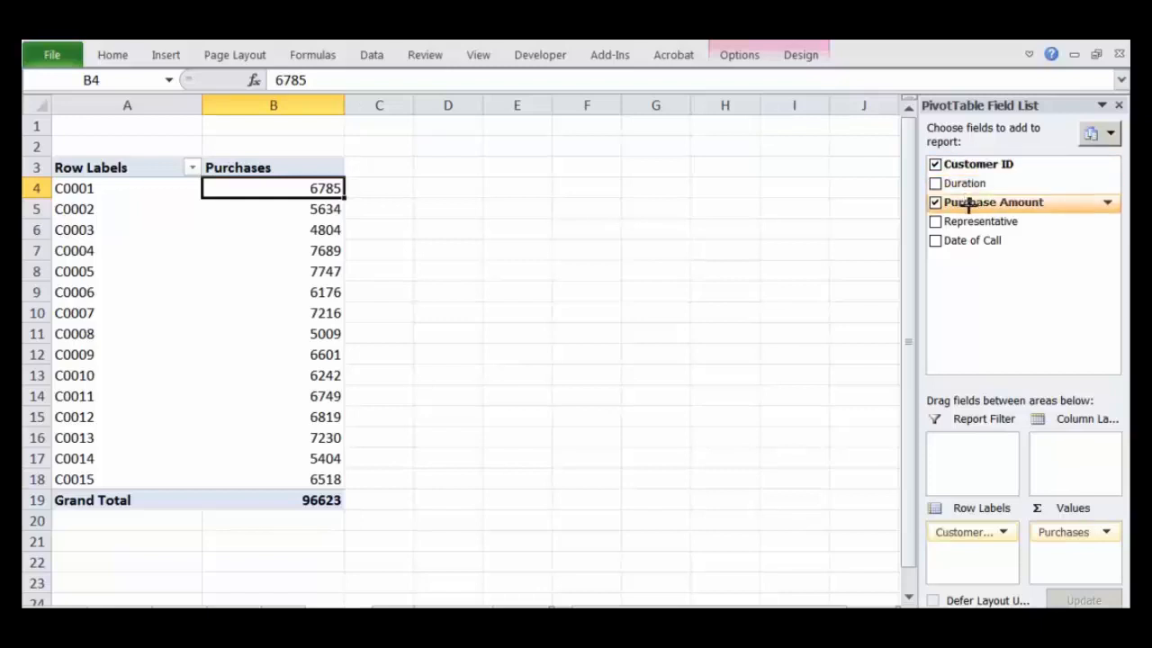
Step: Add Purchase Amount to the PivotTable's values area a second time, and look over the existing Purchases column
{"action": "left_click_drag", "start_coordinate": [970, 199], "coordinate": [1088, 566]}
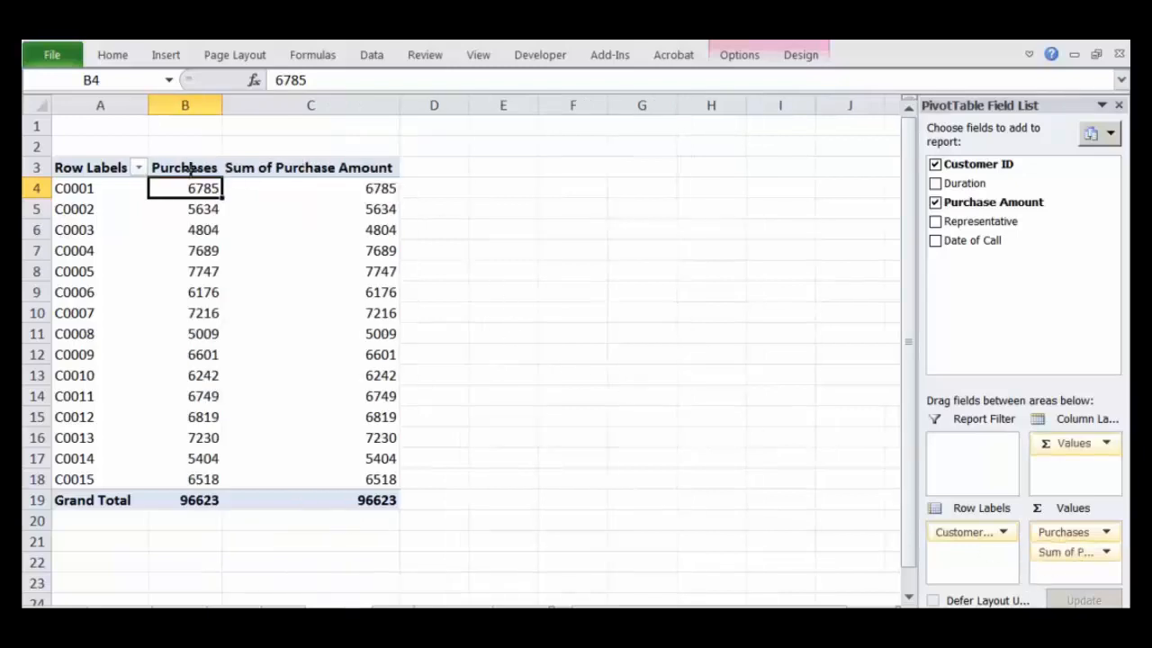
{"action": "left_click", "coordinate": [189, 168]}
{"action": "left_click_drag", "start_coordinate": [184, 188], "coordinate": [185, 479]}
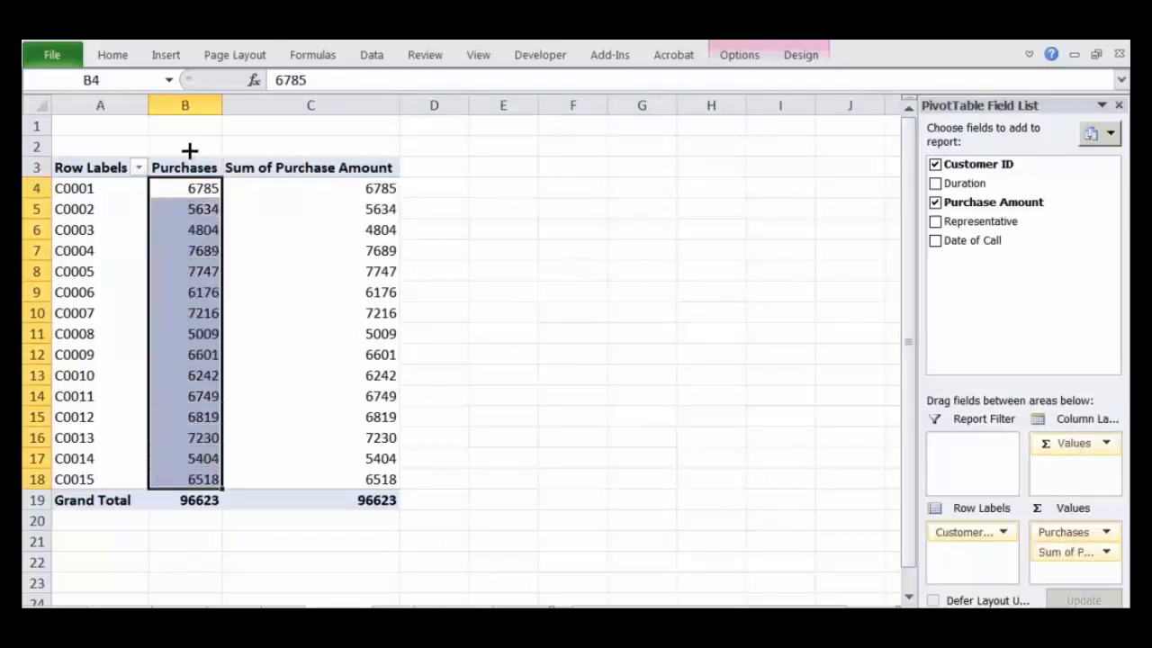
Step: Change the Purchases value field's custom name to "Purchases ($)"
{"action": "left_click", "coordinate": [192, 167]}
{"action": "double_click", "coordinate": [200, 169]}
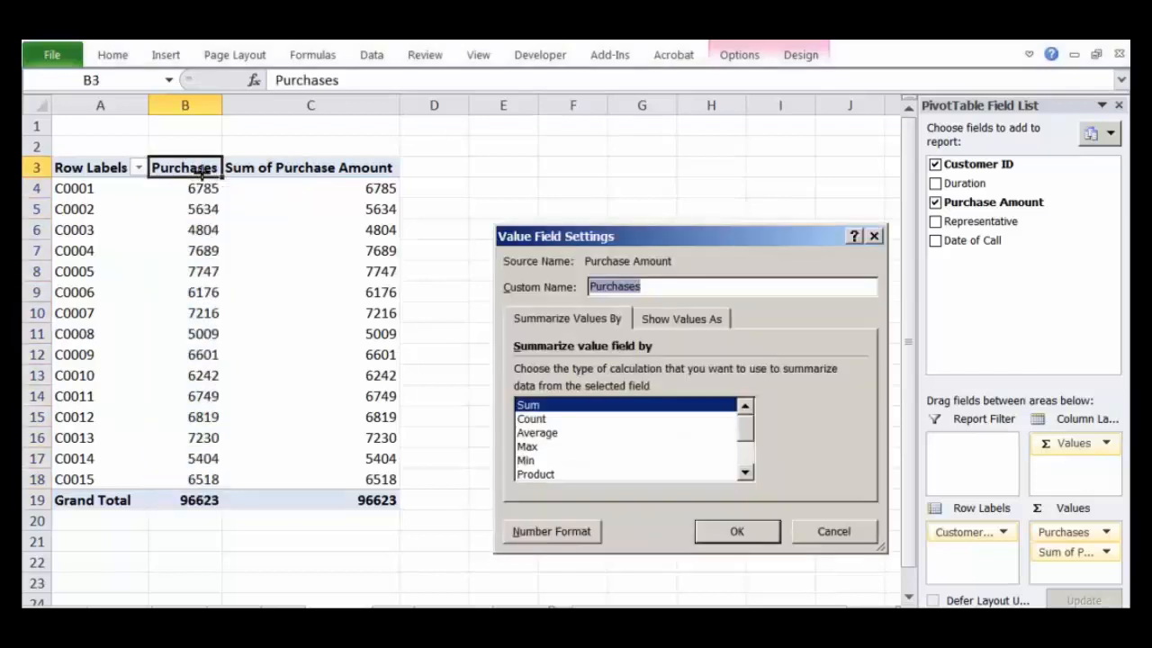
{"action": "left_click", "coordinate": [681, 288]}
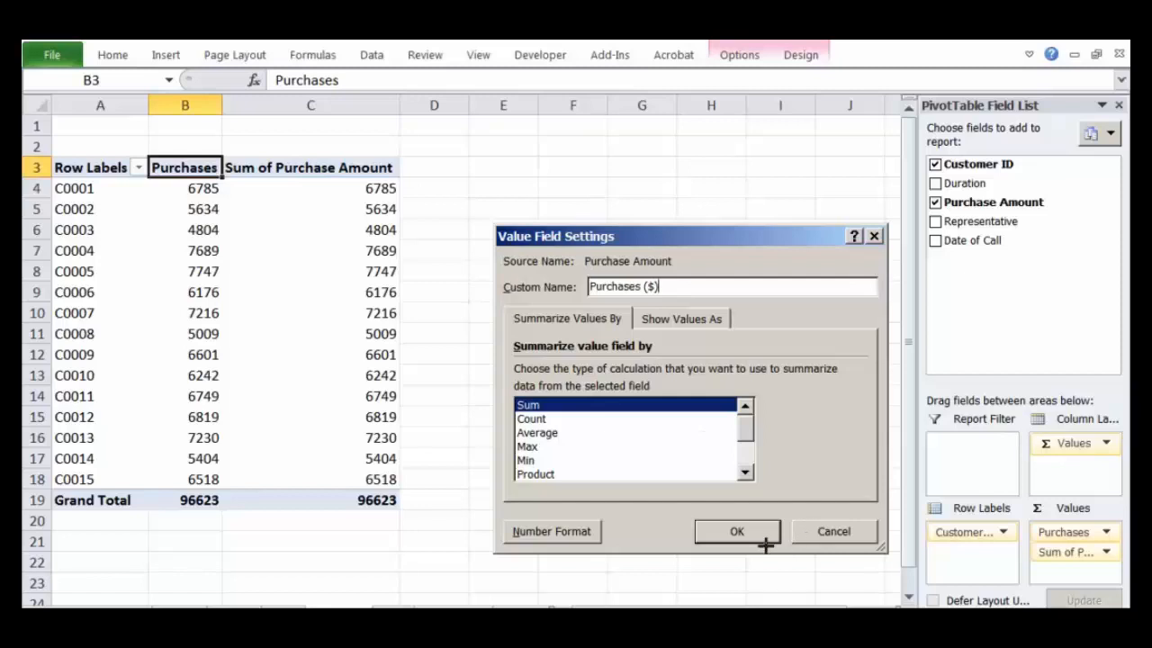
{"action": "left_click", "coordinate": [734, 531]}
Step: Review the values in the added Sum of Purchase Amount column for all customers
{"action": "left_click", "coordinate": [450, 313]}
{"action": "left_click", "coordinate": [322, 171]}
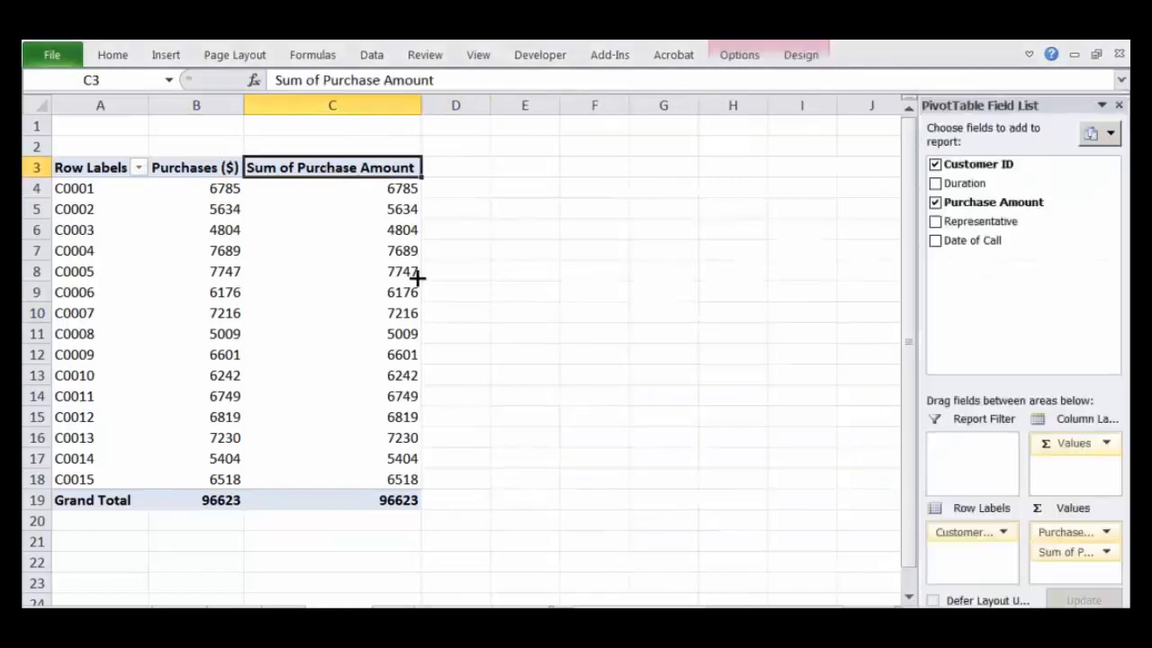
{"action": "left_click_drag", "start_coordinate": [380, 188], "coordinate": [391, 489]}
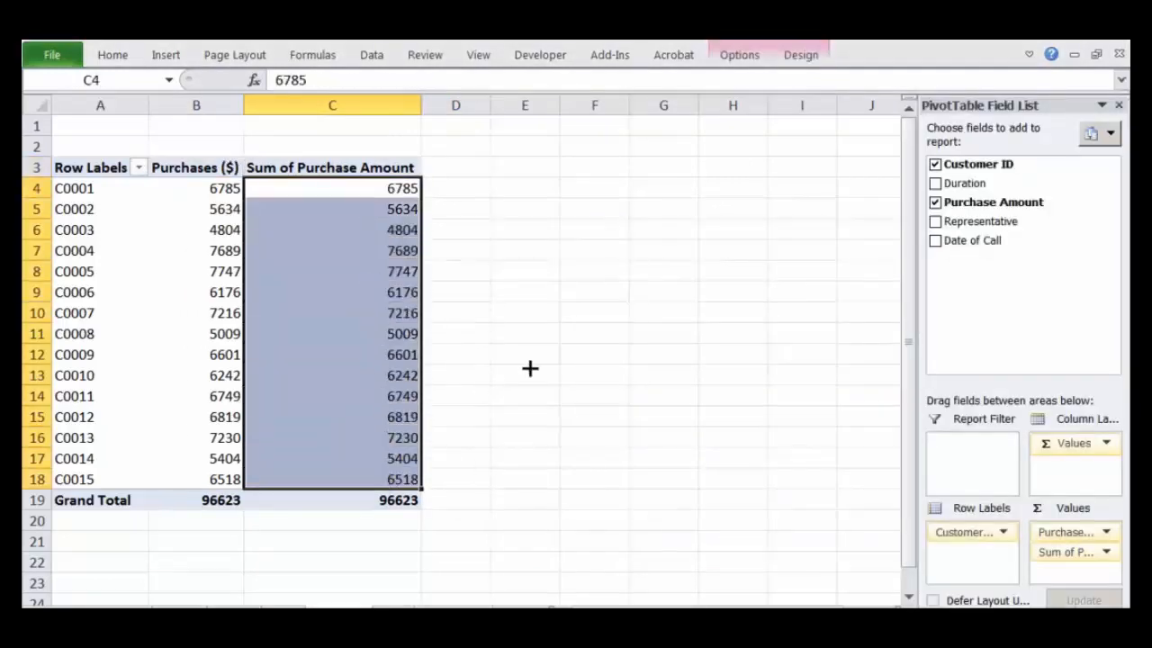
{"action": "left_click", "coordinate": [567, 333]}
{"action": "left_click", "coordinate": [360, 190]}
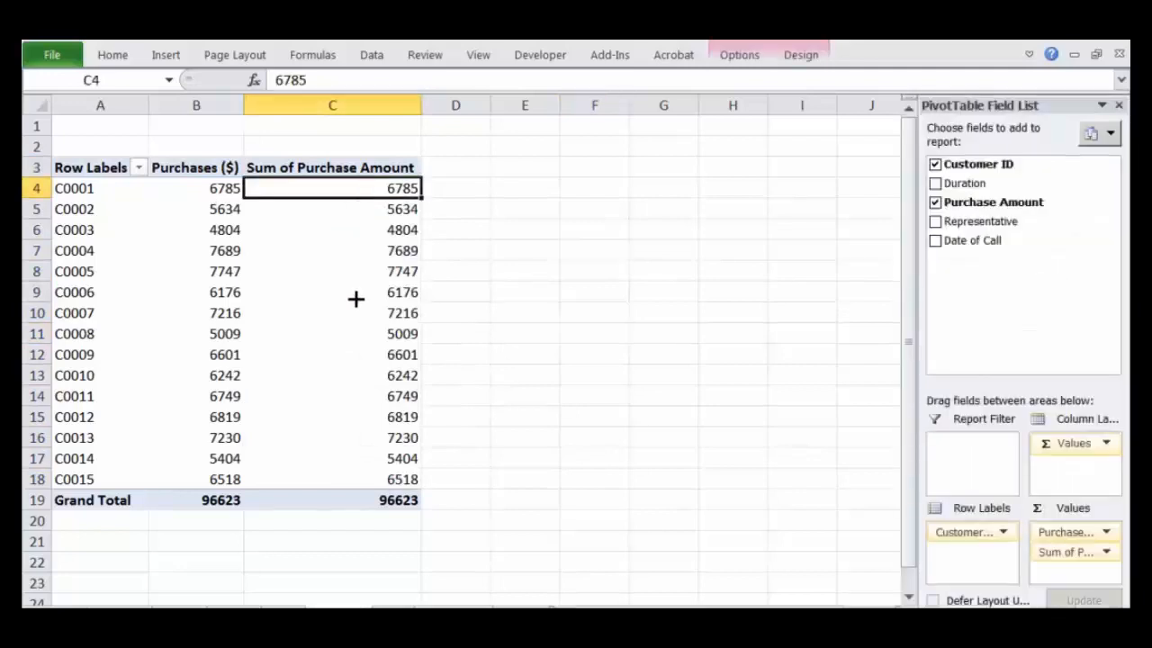
{"action": "mouse_move", "coordinate": [356, 298]}
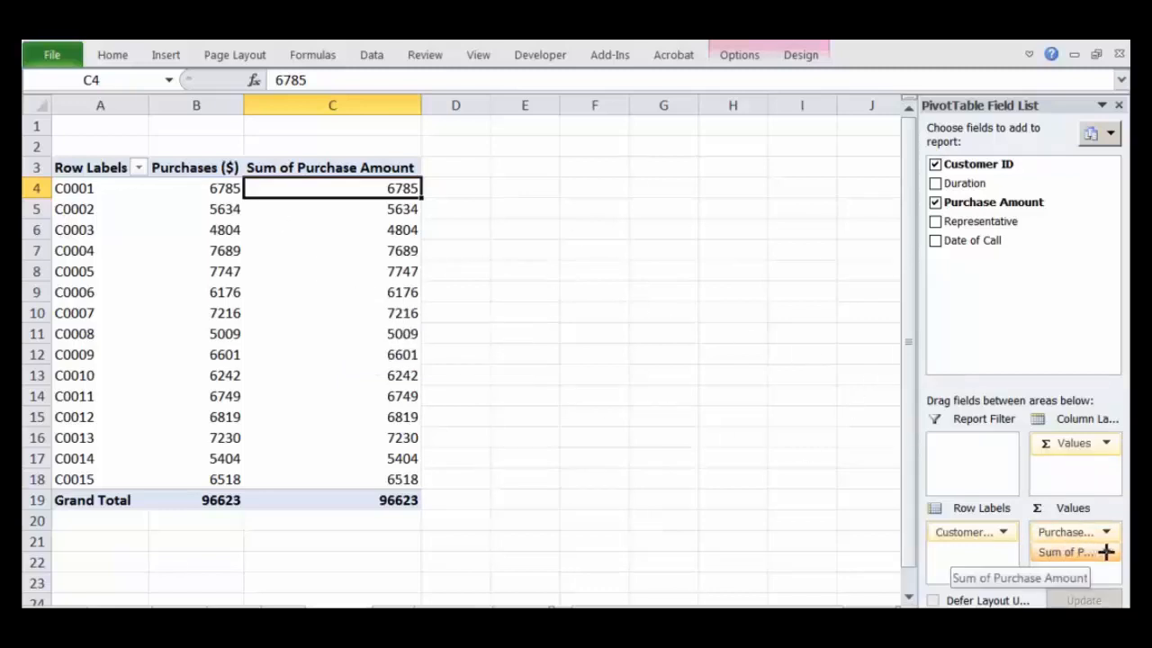
Step: Examine the Summarize Values By and Show Values As options for the Sum of Purchase Amount field, including % of Grand Total
{"action": "key", "text": "Up"}
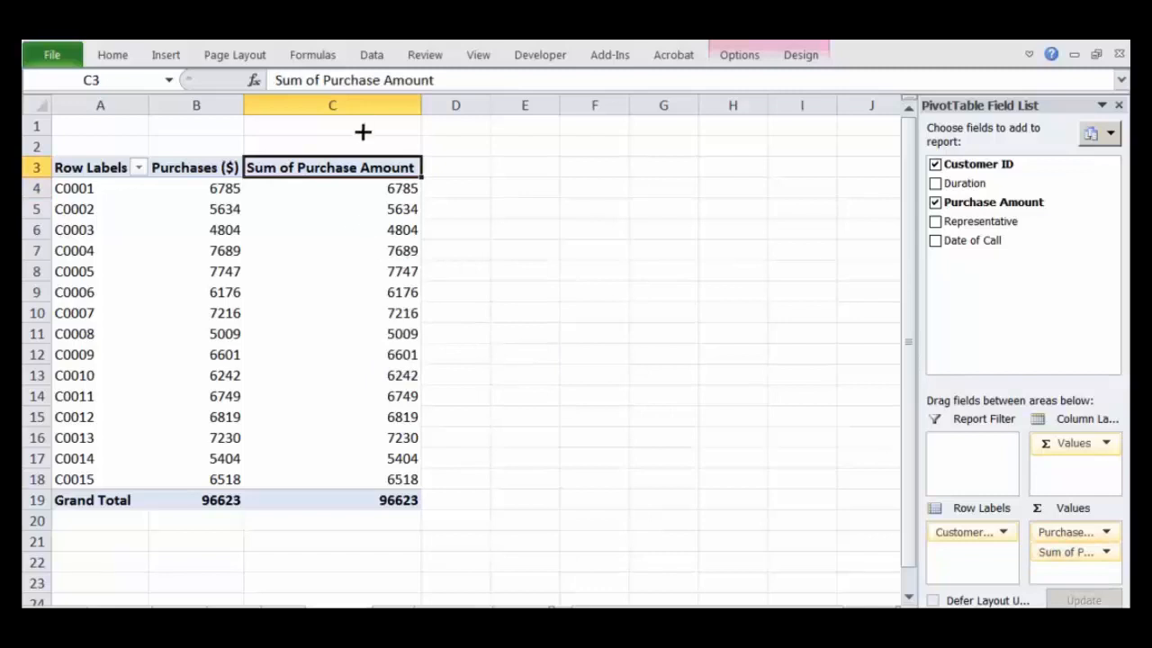
{"action": "right_click", "coordinate": [391, 168]}
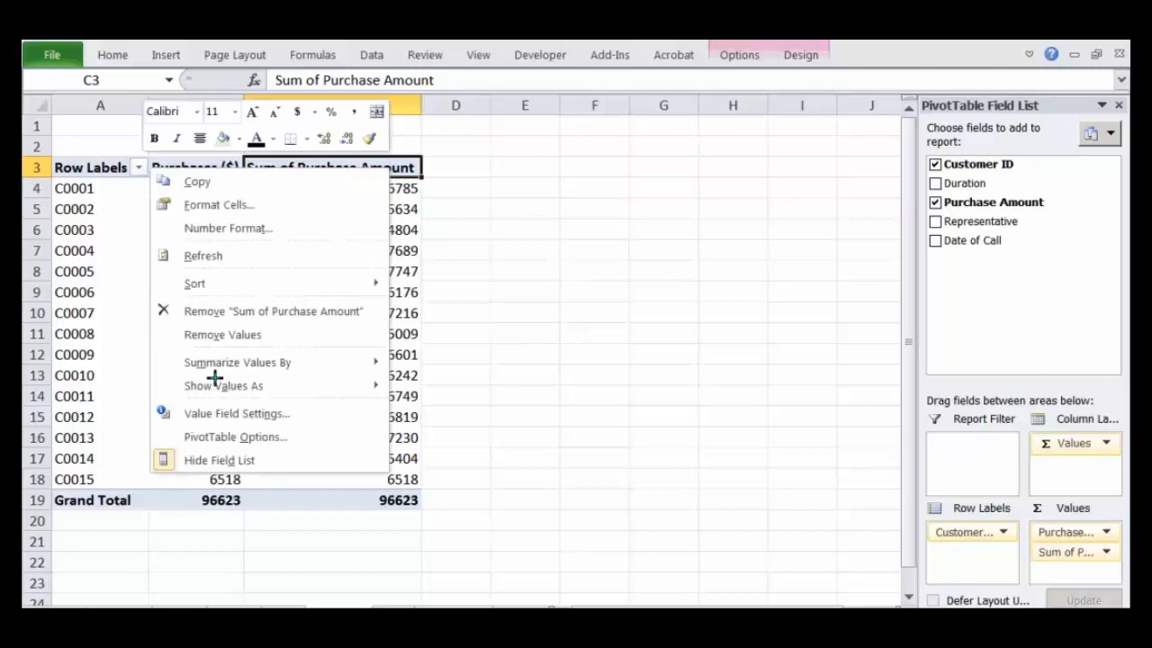
{"action": "left_click_drag", "start_coordinate": [183, 375], "coordinate": [284, 382]}
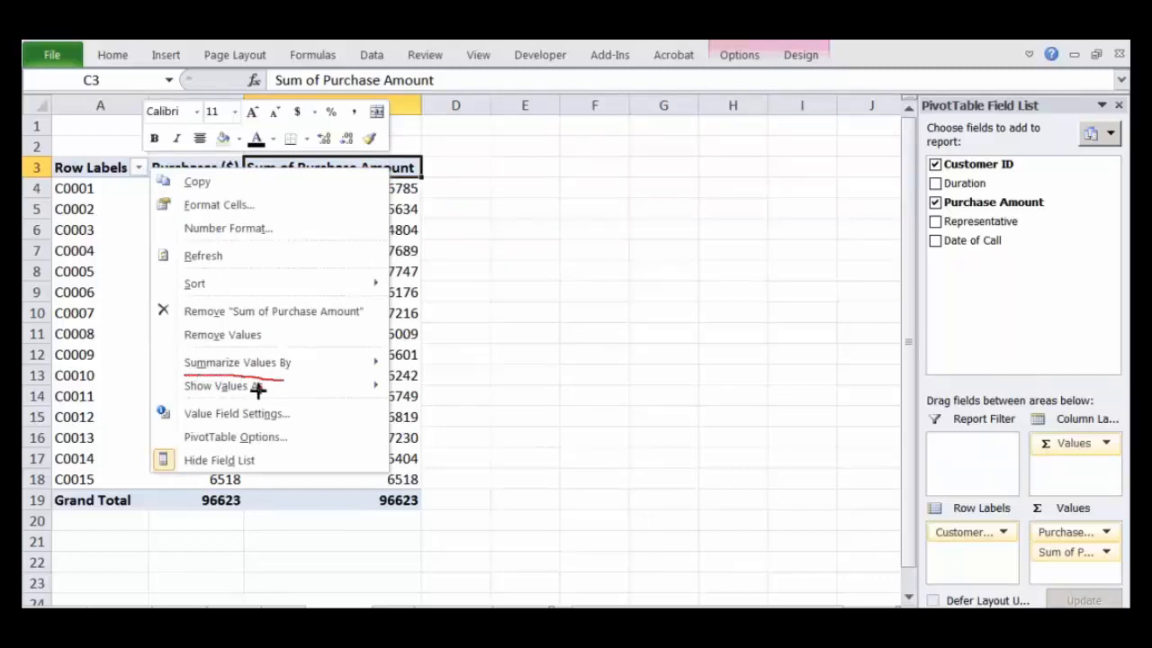
{"action": "left_click_drag", "start_coordinate": [187, 399], "coordinate": [288, 401]}
{"action": "key", "text": "Escape"}
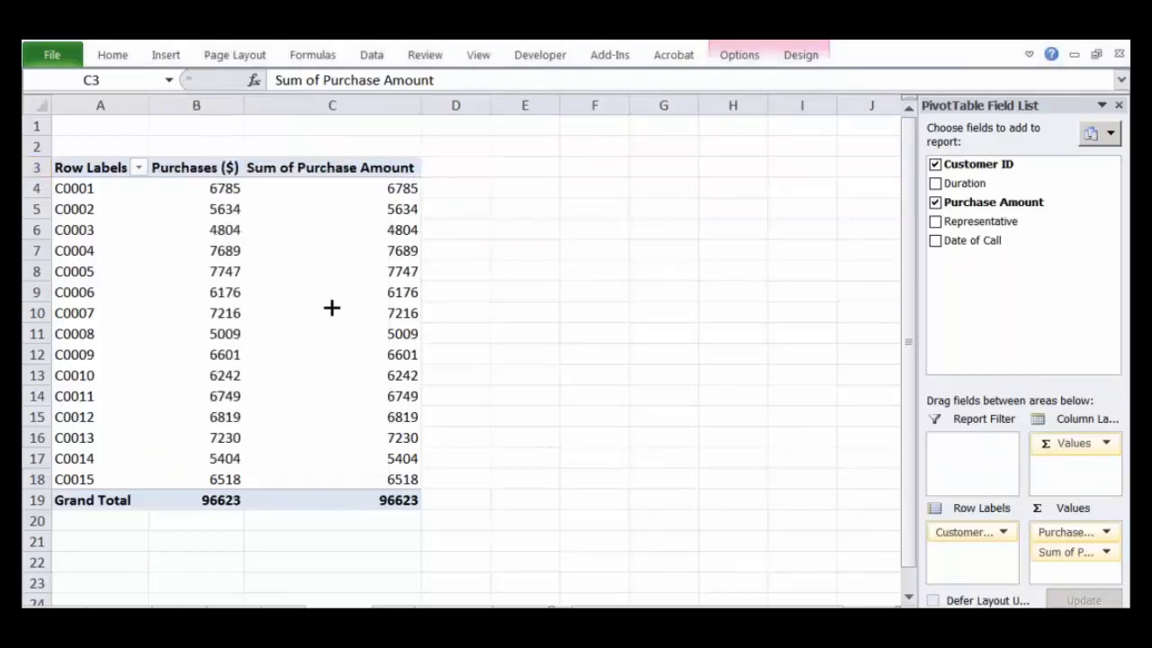
{"action": "left_click", "coordinate": [368, 164]}
{"action": "right_click", "coordinate": [368, 167]}
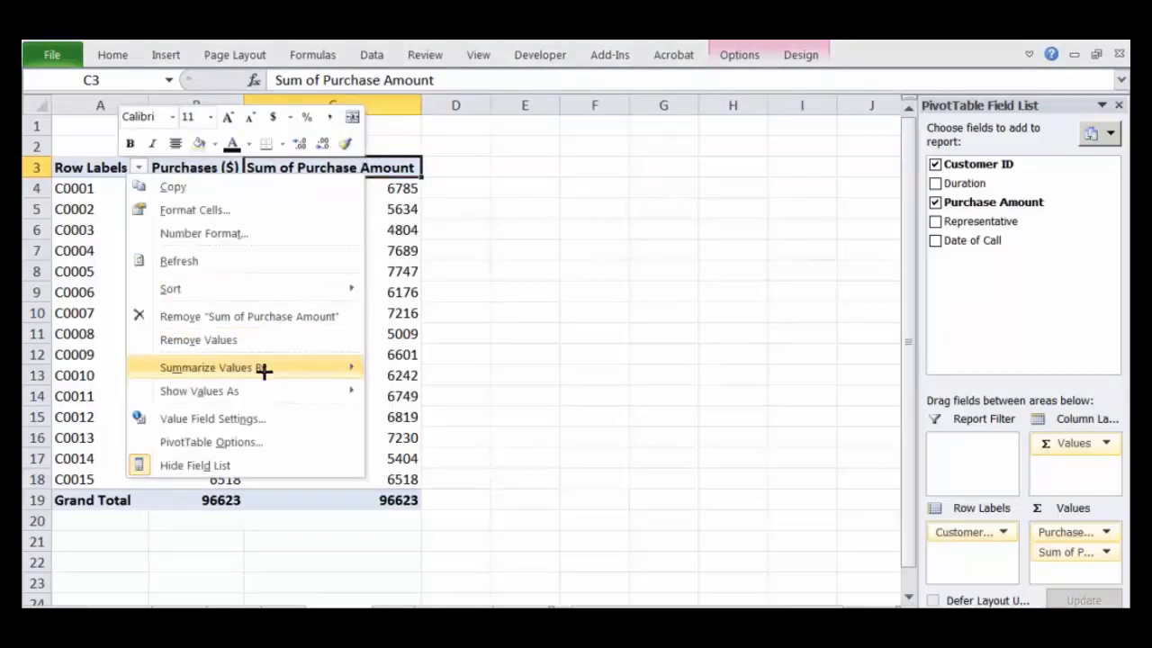
{"action": "mouse_move", "coordinate": [266, 392]}
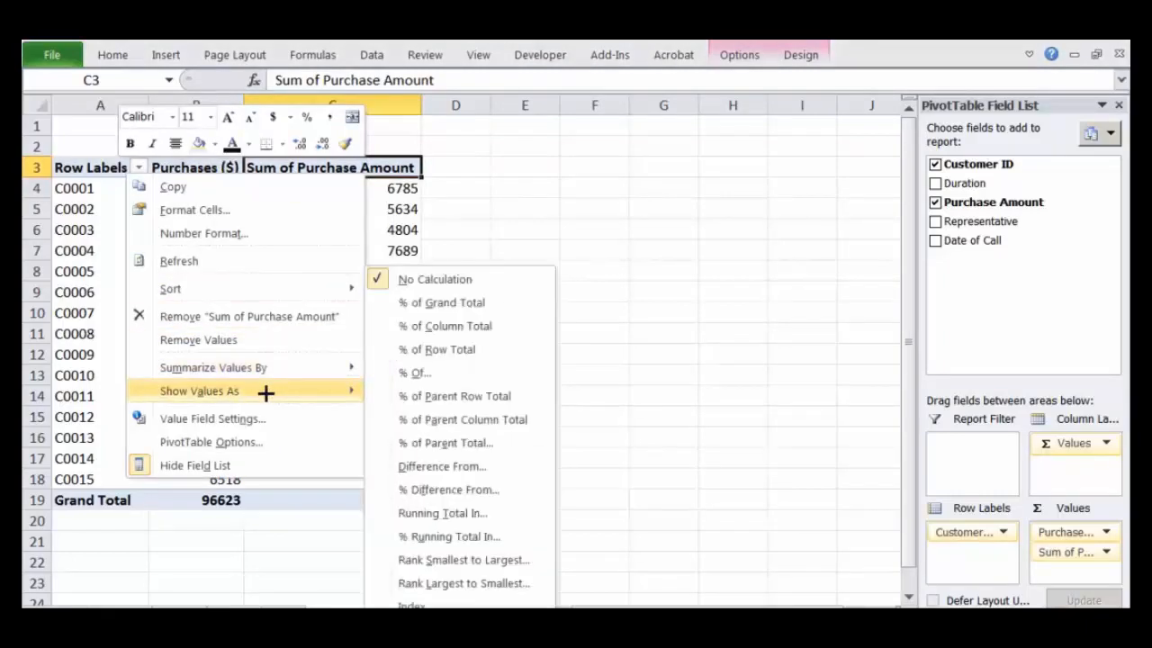
{"action": "mouse_move", "coordinate": [419, 288]}
{"action": "left_mouse_down"}
{"action": "mouse_move", "coordinate": [372, 301]}
{"action": "mouse_move", "coordinate": [454, 313]}
{"action": "mouse_move", "coordinate": [493, 294]}
{"action": "left_mouse_up"}
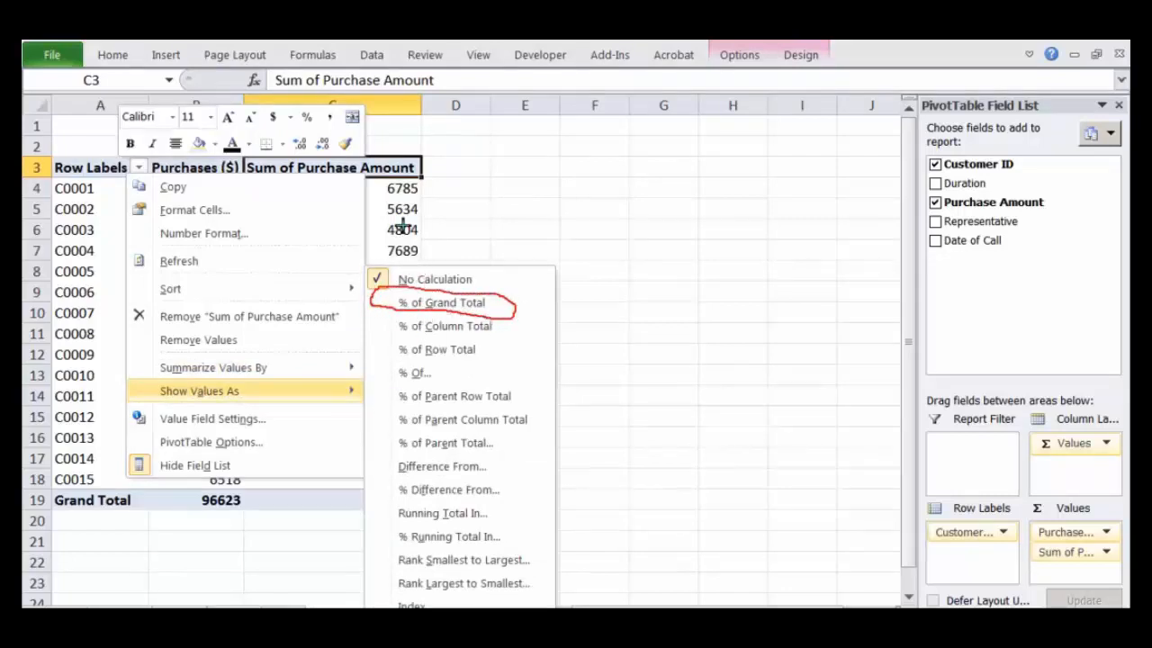
{"action": "key", "text": "Escape"}
Step: Show the Sum of Purchase Amount values as % of Grand Total and review the resulting percentages
{"action": "left_click", "coordinate": [379, 165]}
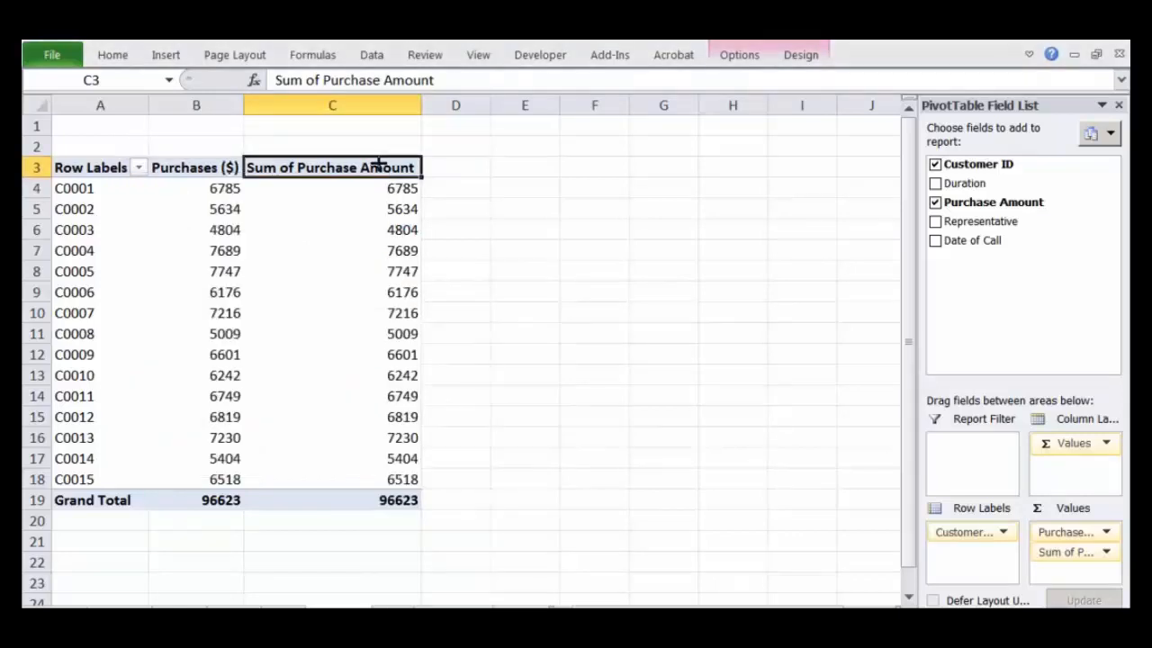
{"action": "right_click", "coordinate": [375, 167]}
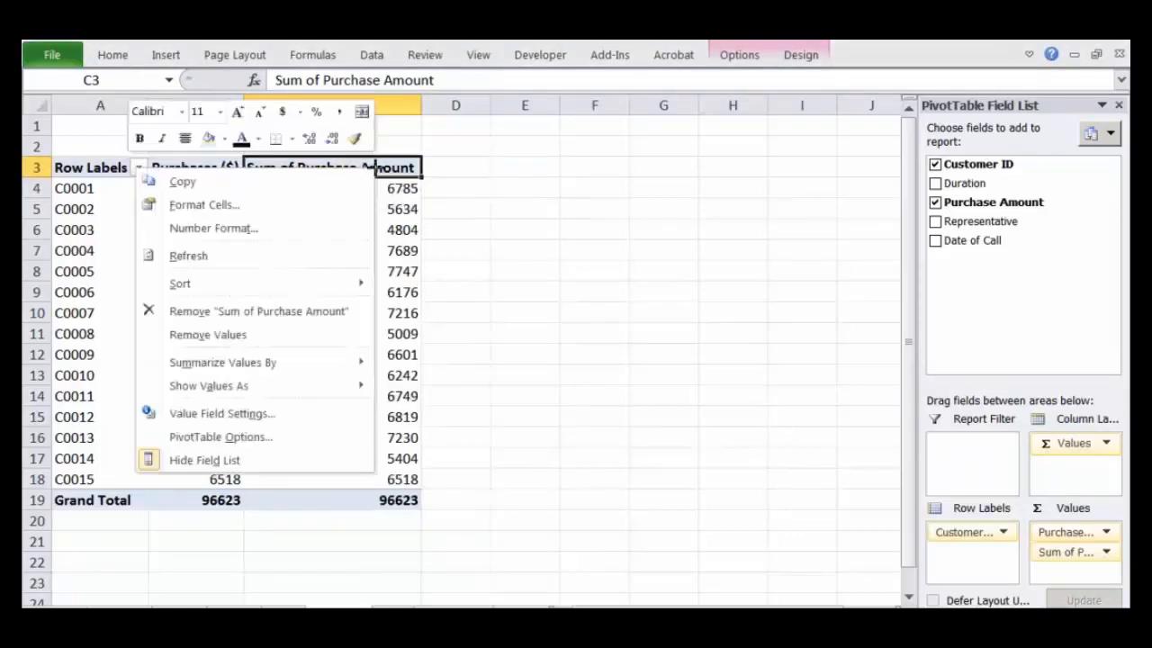
{"action": "left_click", "coordinate": [403, 171]}
{"action": "right_click", "coordinate": [405, 172]}
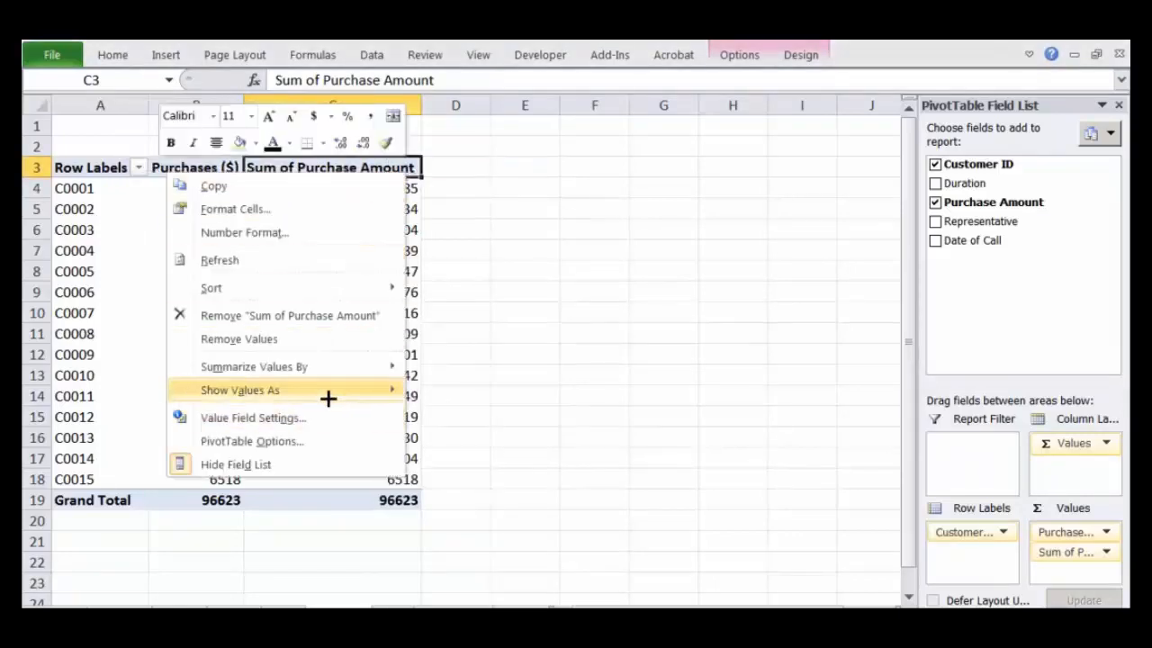
{"action": "mouse_move", "coordinate": [327, 397]}
{"action": "left_click", "coordinate": [489, 300]}
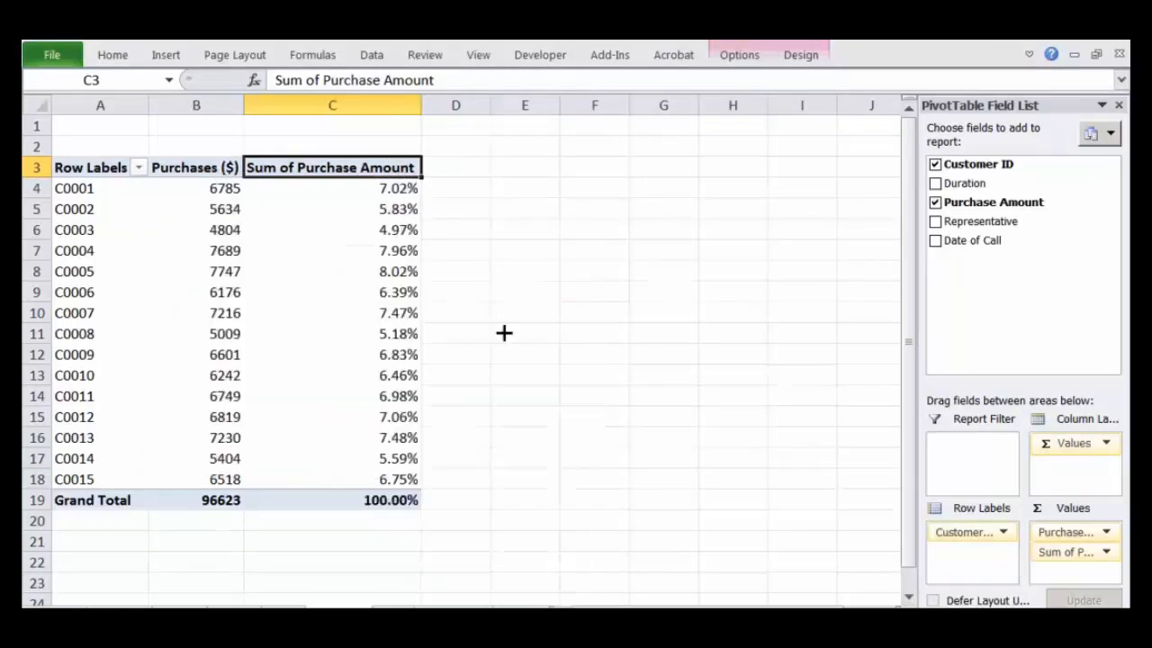
{"action": "left_click", "coordinate": [576, 397]}
{"action": "left_click", "coordinate": [435, 262]}
{"action": "left_click", "coordinate": [410, 292]}
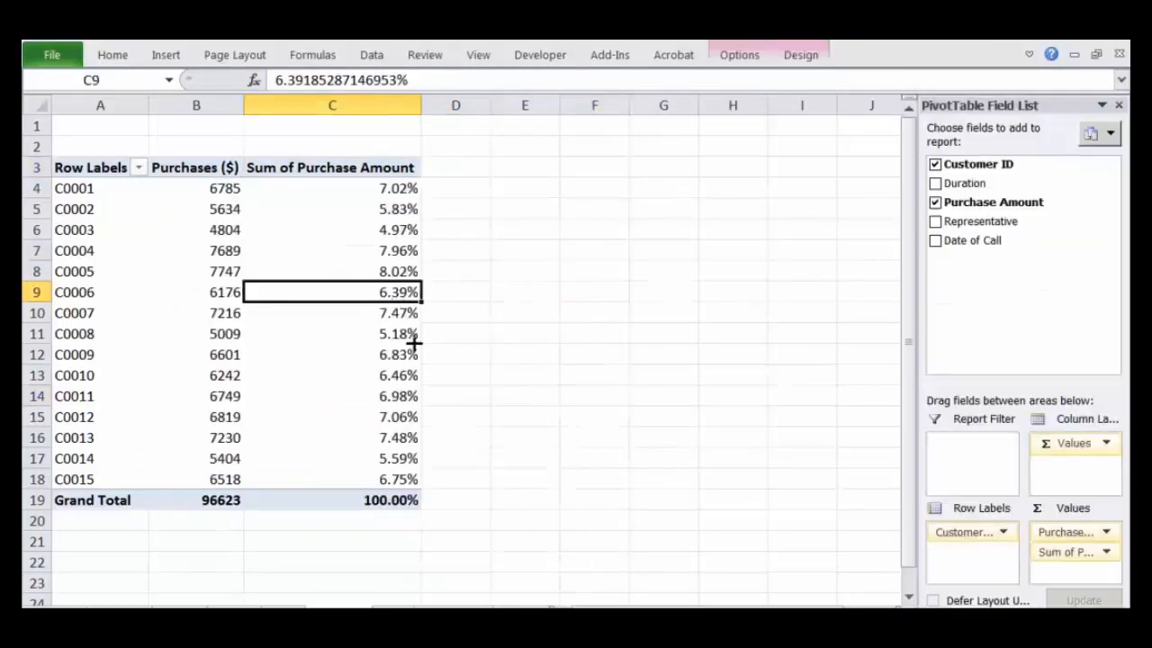
Step: Change the custom name of the Sum of Purchase Amount value field to "%age of total sales"
{"action": "mouse_move", "coordinate": [416, 169]}
{"action": "left_mouse_down"}
{"action": "mouse_move", "coordinate": [355, 306]}
{"action": "mouse_move", "coordinate": [378, 497]}
{"action": "mouse_move", "coordinate": [450, 279]}
{"action": "mouse_move", "coordinate": [414, 175]}
{"action": "mouse_move", "coordinate": [372, 195]}
{"action": "mouse_move", "coordinate": [358, 180]}
{"action": "left_mouse_up"}
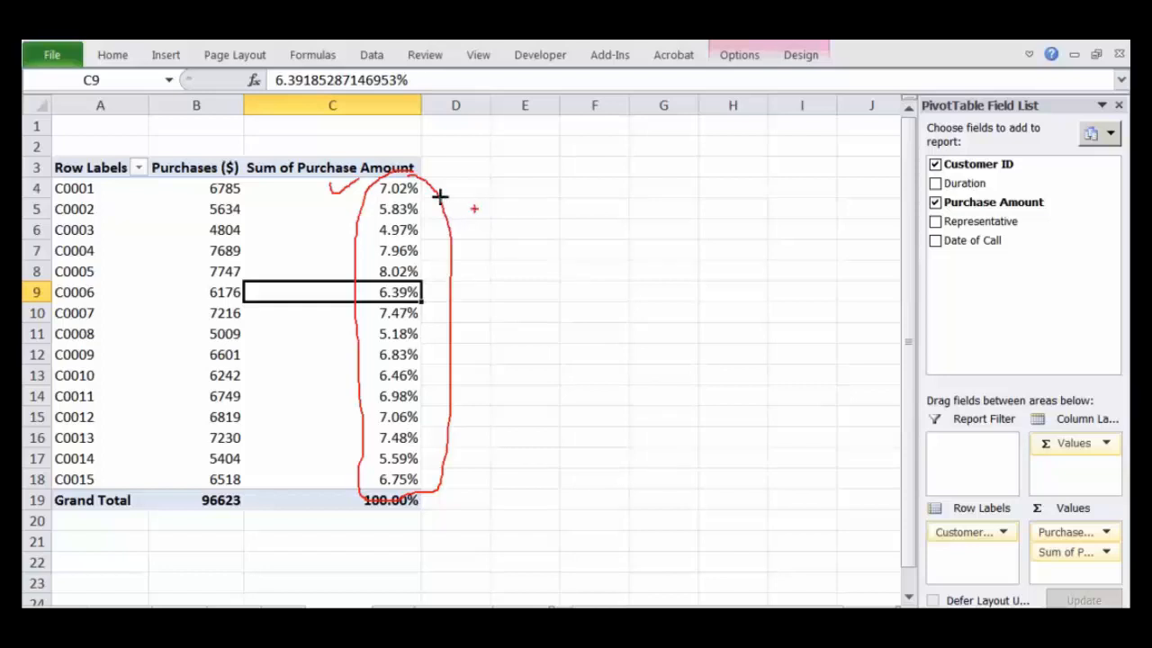
{"action": "key", "text": "Escape"}
{"action": "left_click", "coordinate": [329, 148]}
{"action": "double_click", "coordinate": [338, 167]}
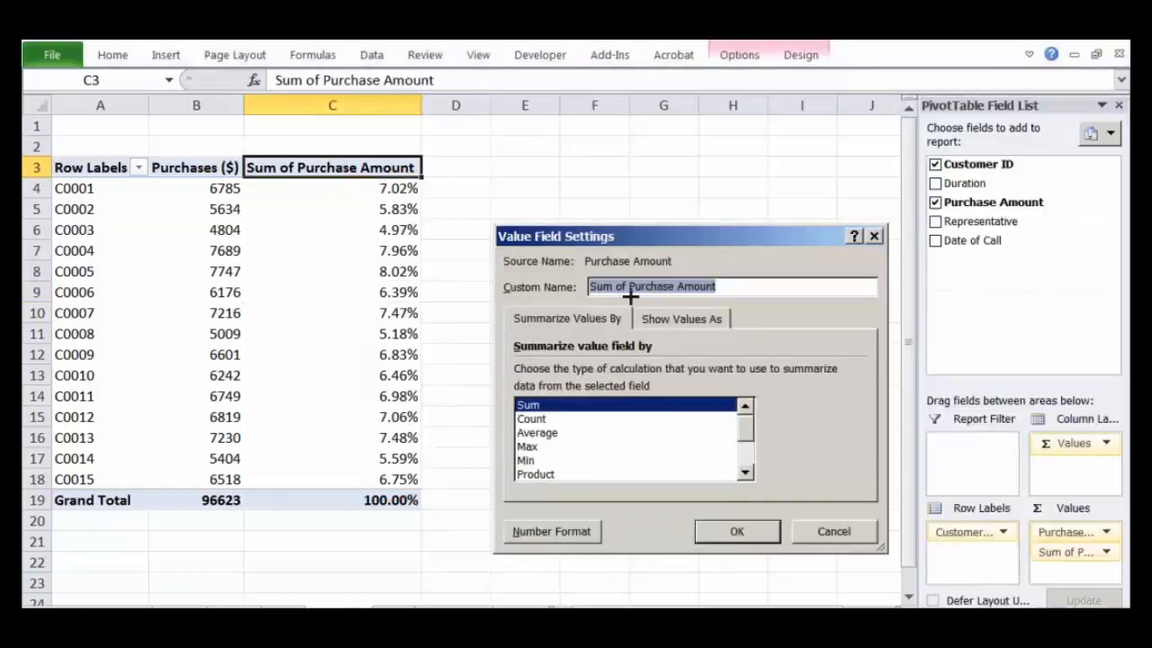
{"action": "type", "text": "%age of total"}
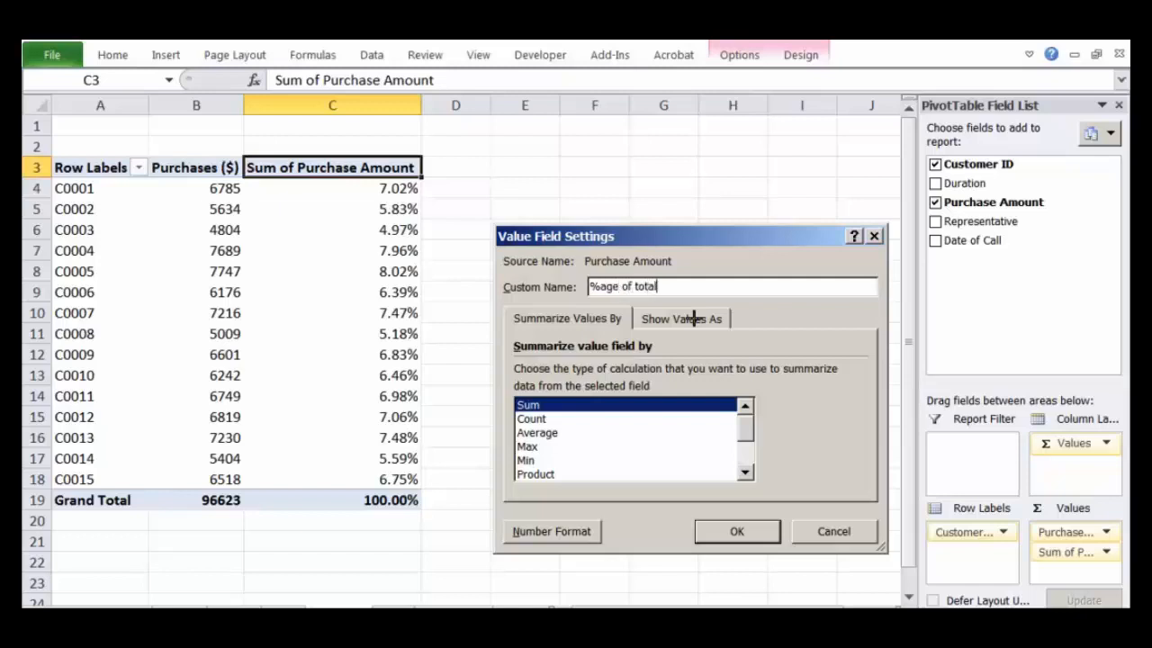
{"action": "type", "text": " sales"}
{"action": "key", "text": "Return"}
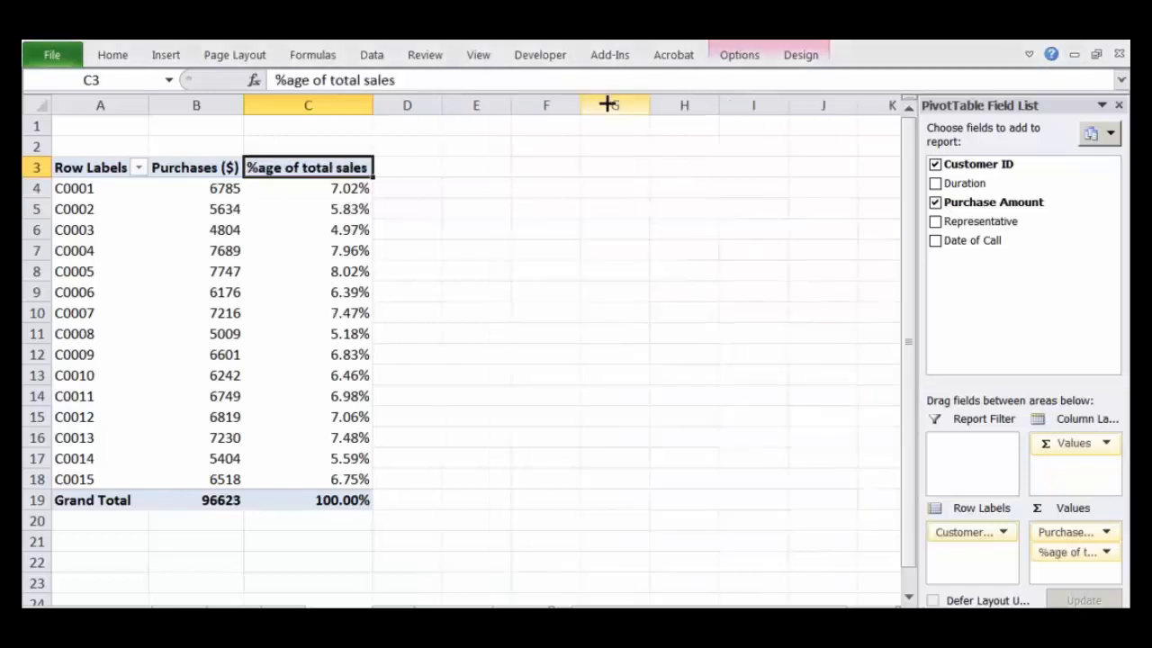
{"action": "left_click", "coordinate": [529, 270]}
{"action": "left_click_drag", "start_coordinate": [331, 188], "coordinate": [365, 479]}
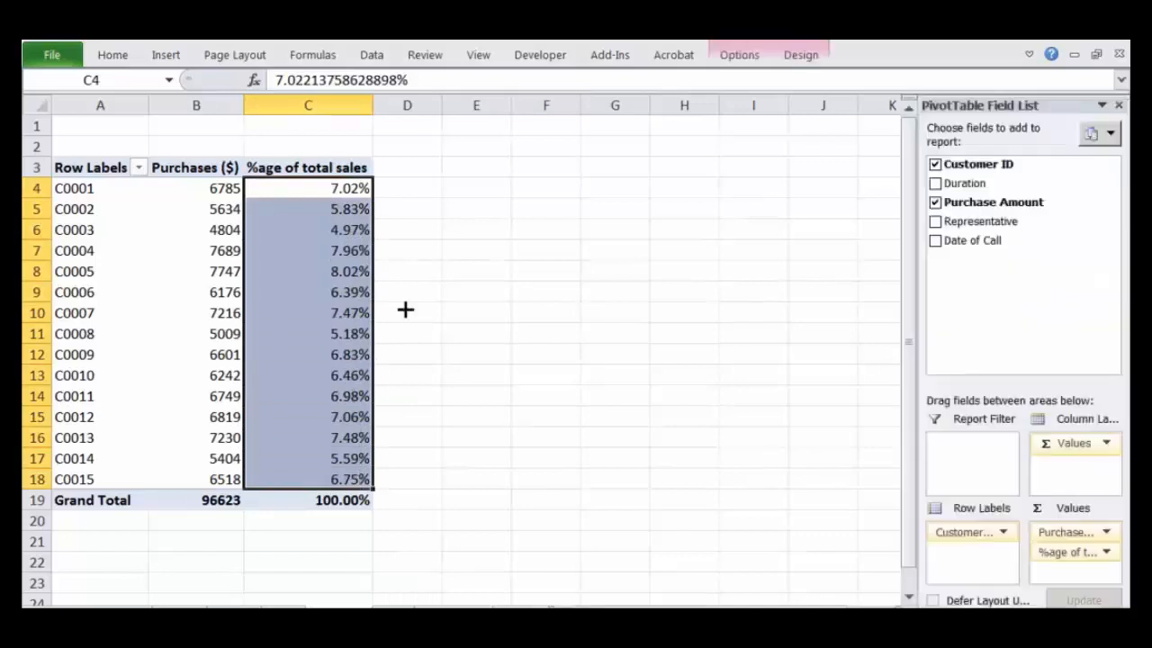
{"action": "left_click", "coordinate": [342, 168]}
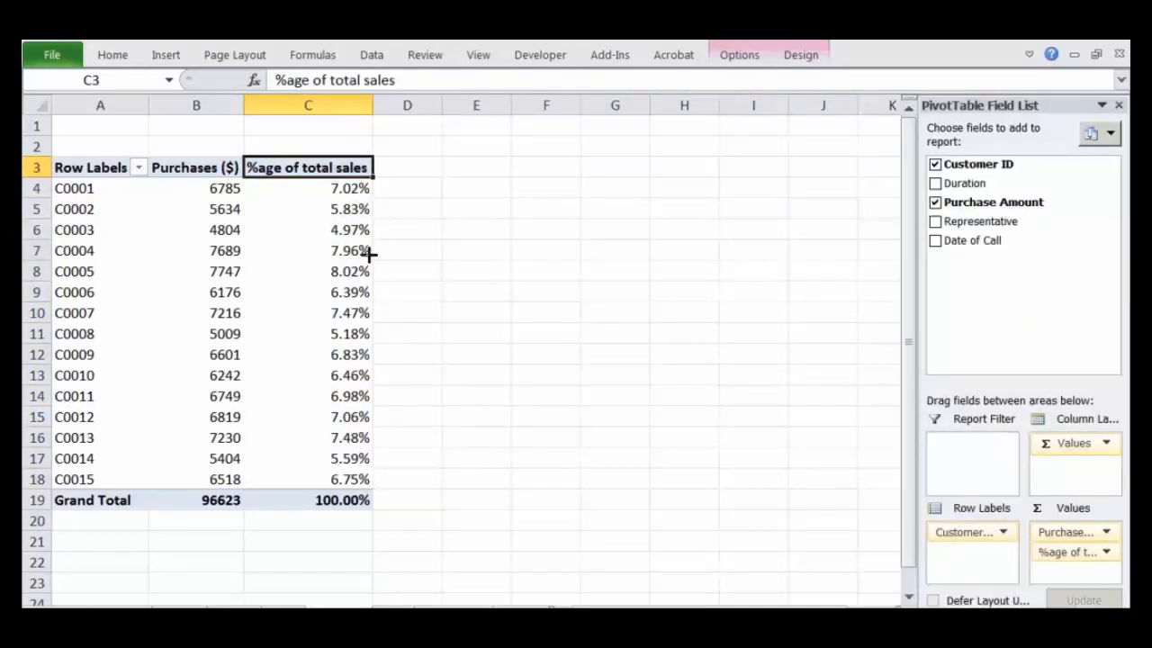
Step: Enter a formula in D4 that divides customer C0001's purchases by the PivotTable's grand total in B19
{"action": "left_click", "coordinate": [418, 187]}
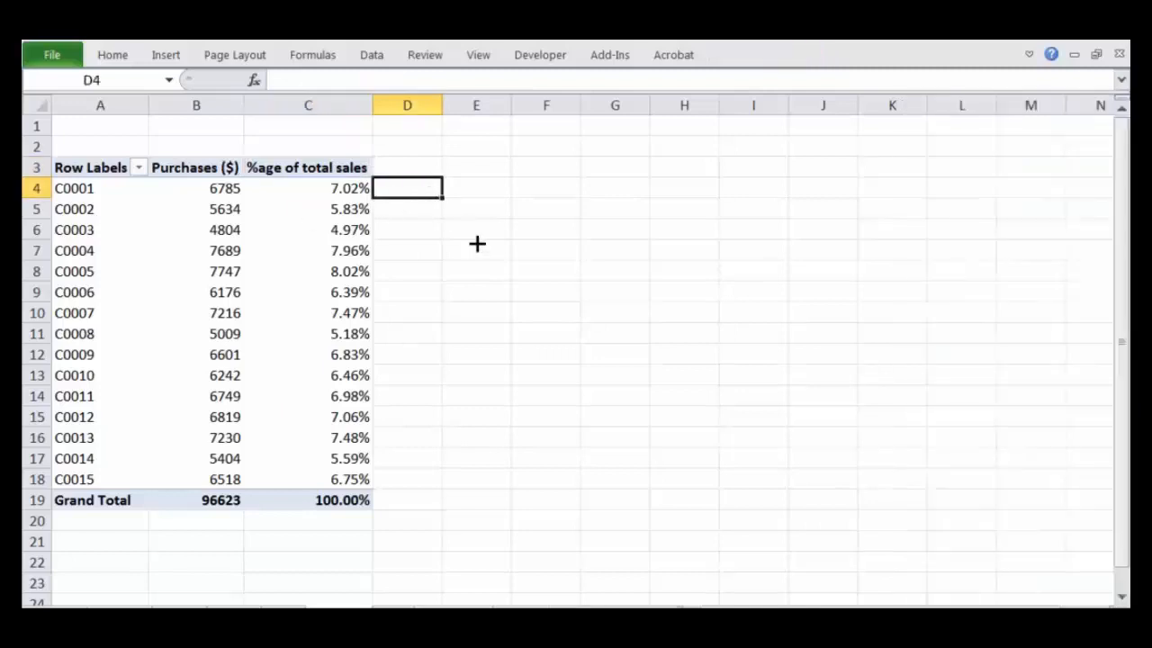
{"action": "type", "text": "="}
{"action": "key", "text": "Left"}
{"action": "key", "text": "Left"}
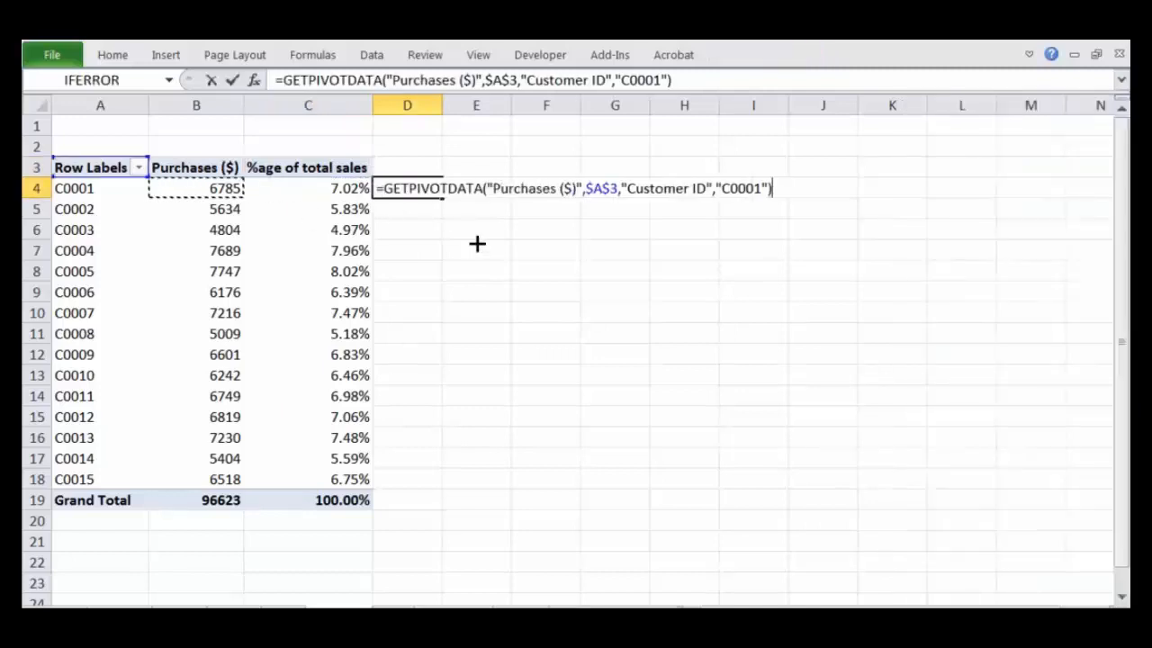
{"action": "type", "text": "/"}
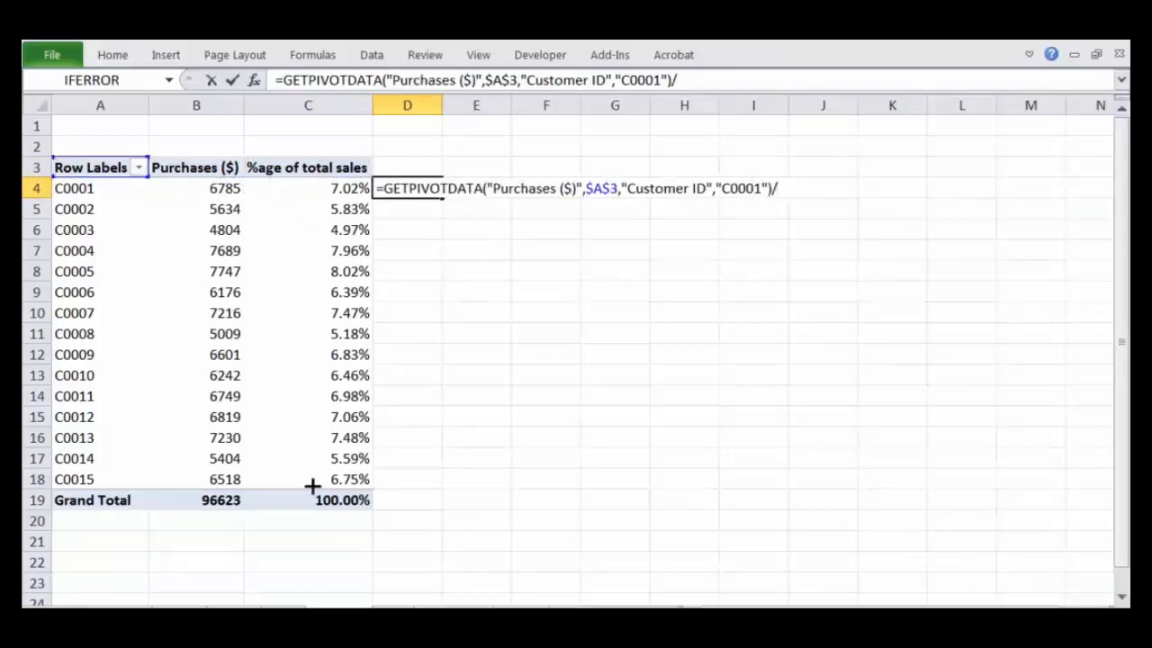
{"action": "left_click", "coordinate": [236, 500]}
{"action": "key", "text": "Return"}
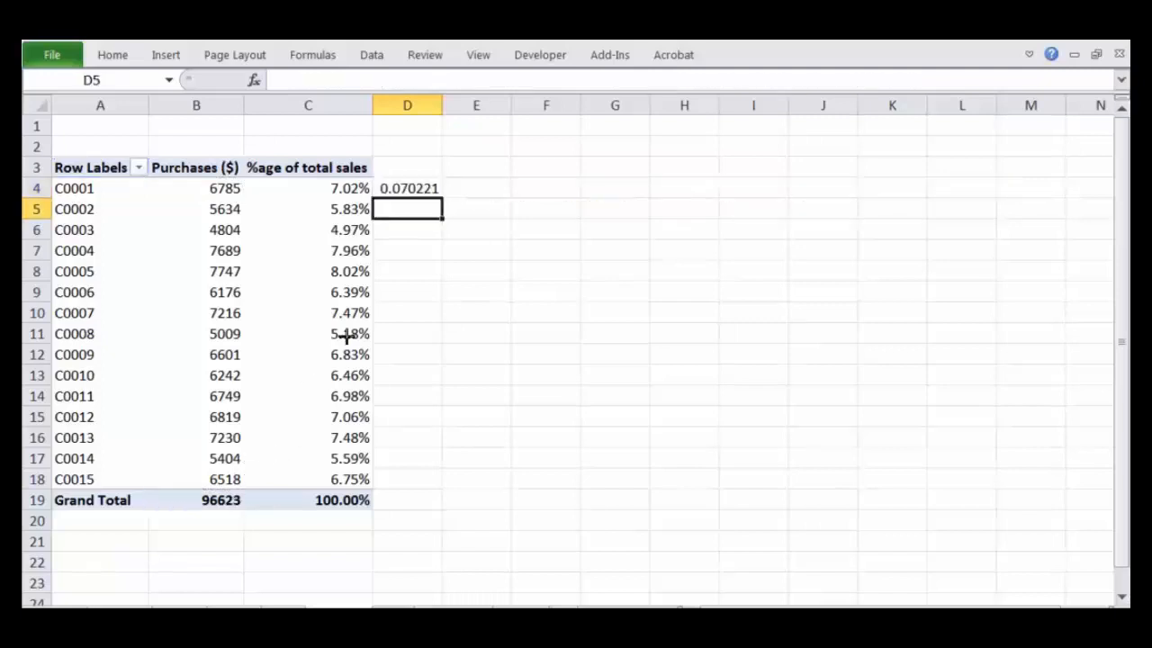
Step: Inspect the formula in D4 and copy it down into D5
{"action": "left_click", "coordinate": [413, 186]}
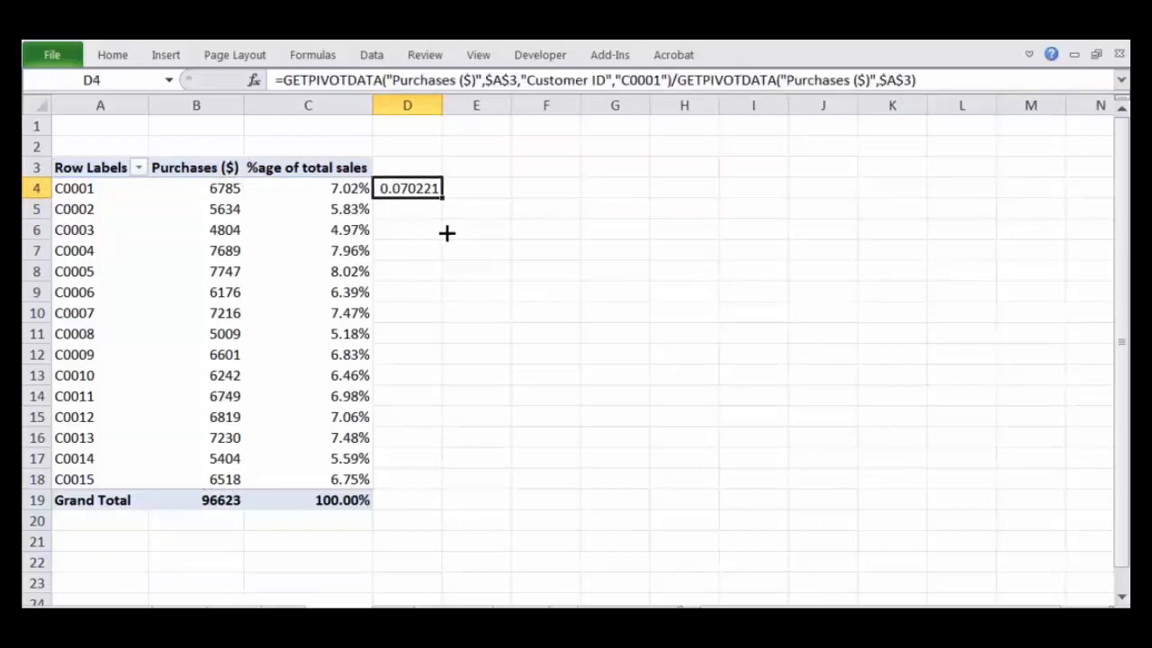
{"action": "double_click", "coordinate": [423, 195]}
{"action": "key", "text": "Escape"}
{"action": "left_click_drag", "start_coordinate": [441, 199], "coordinate": [440, 218]}
{"action": "left_click", "coordinate": [471, 257]}
Step: Compare the GETPIVOTDATA formulas in D4 and D5, checking the cell references and the customer ID argument
{"action": "left_click", "coordinate": [423, 212]}
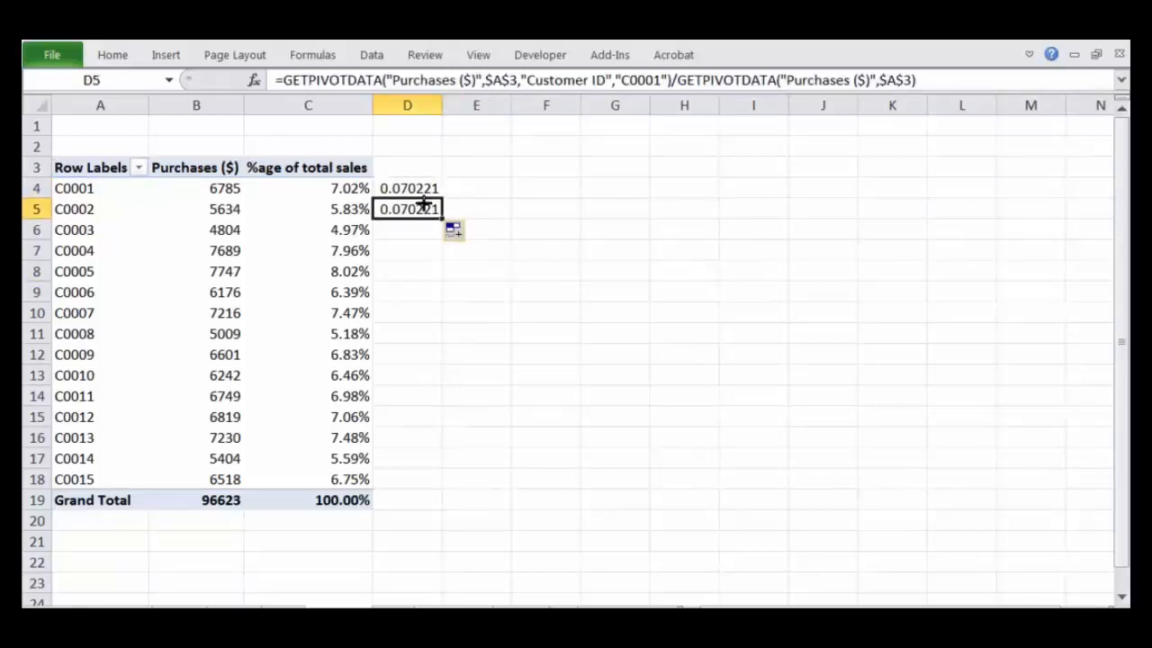
{"action": "left_click", "coordinate": [423, 188]}
{"action": "left_click", "coordinate": [426, 209]}
{"action": "double_click", "coordinate": [424, 188]}
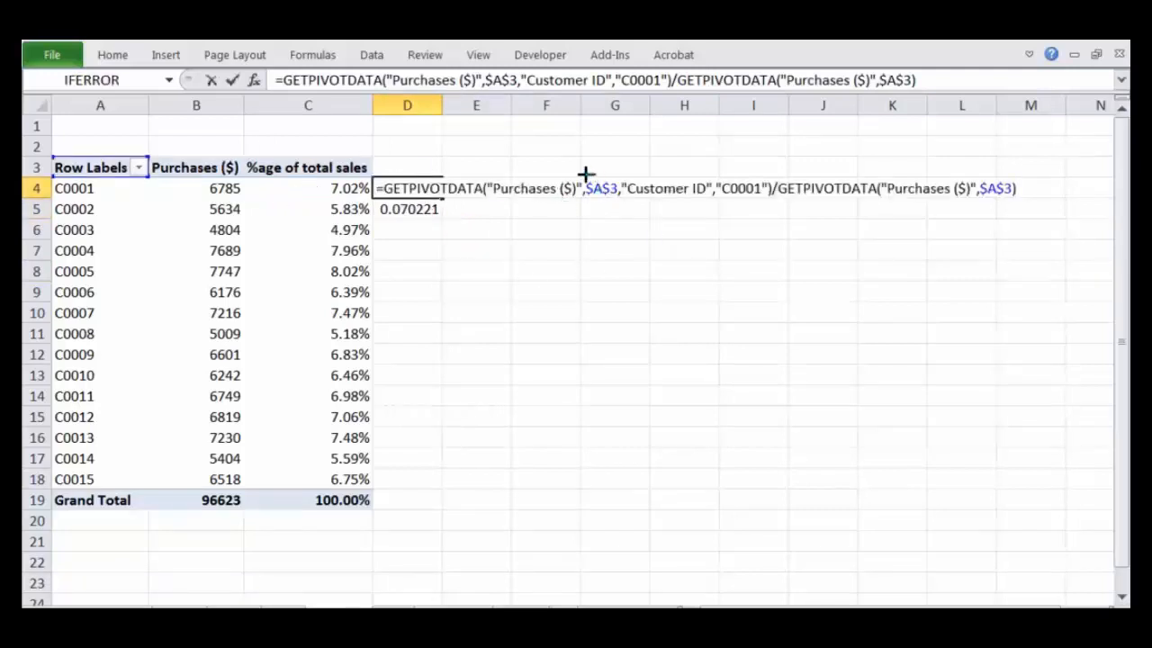
{"action": "mouse_move", "coordinate": [585, 172]}
{"action": "left_mouse_down"}
{"action": "mouse_move", "coordinate": [588, 201]}
{"action": "mouse_move", "coordinate": [617, 175]}
{"action": "mouse_move", "coordinate": [589, 171]}
{"action": "left_mouse_up"}
{"action": "key", "text": "Escape"}
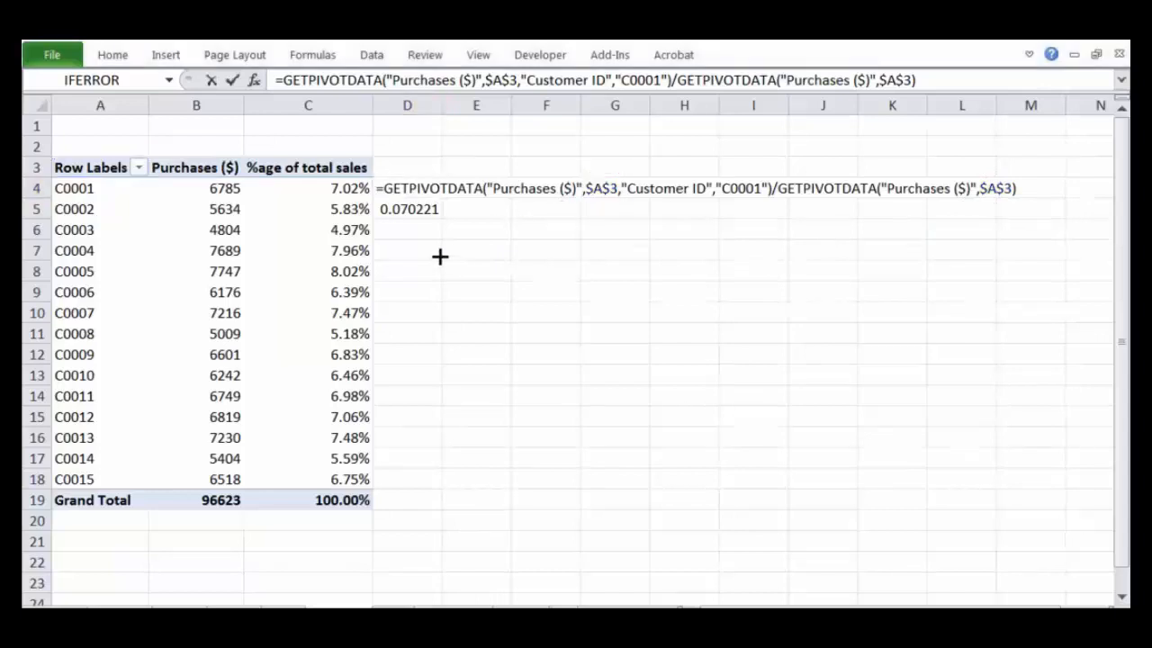
{"action": "left_click", "coordinate": [477, 277]}
Step: Fill the formula in D5 down through D17
{"action": "left_click", "coordinate": [426, 212]}
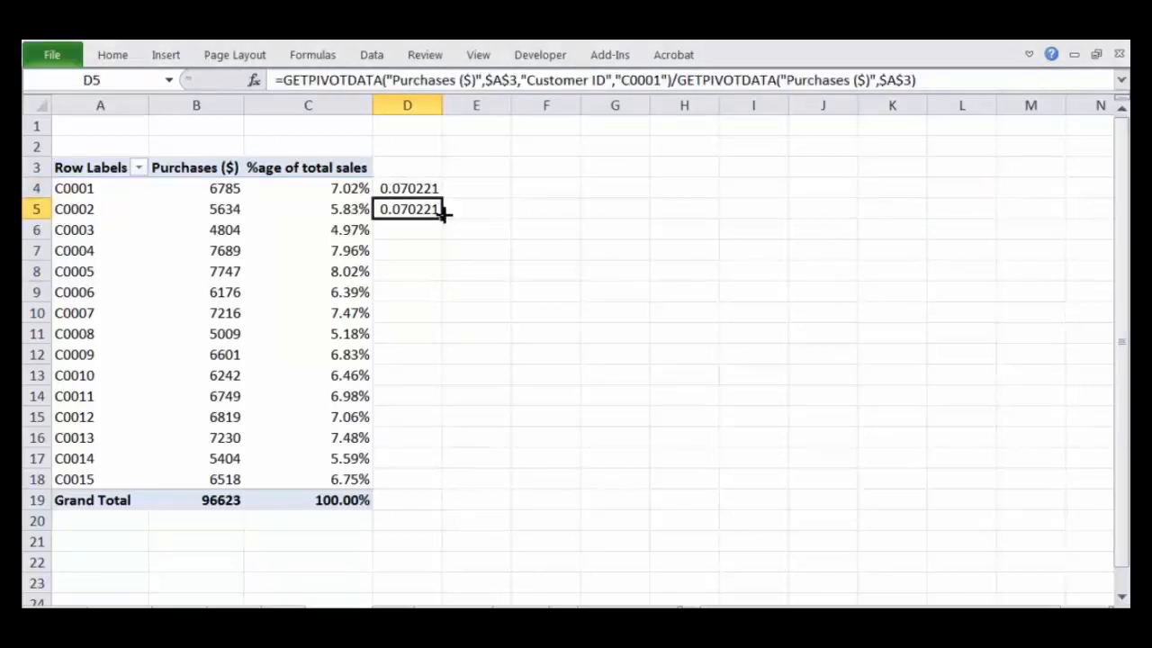
{"action": "left_click_drag", "start_coordinate": [444, 220], "coordinate": [438, 468]}
{"action": "left_click", "coordinate": [612, 347]}
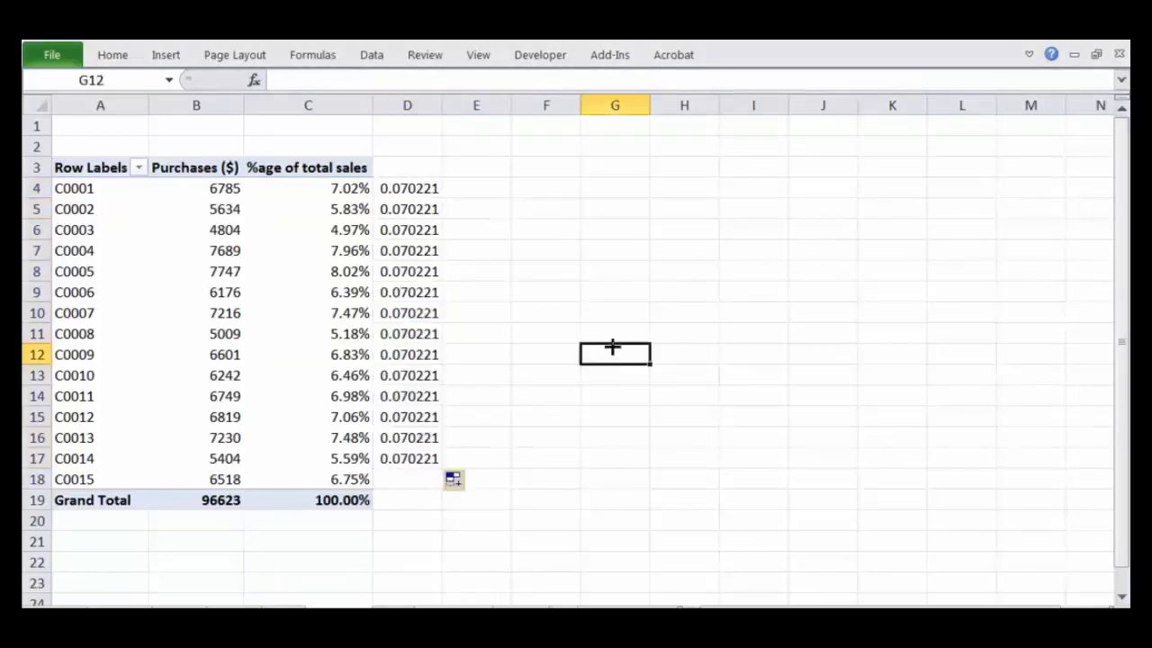
Step: Inspect the formula in D4 once more and clear the helper formulas from D4:D17
{"action": "left_click", "coordinate": [412, 186]}
{"action": "double_click", "coordinate": [412, 186]}
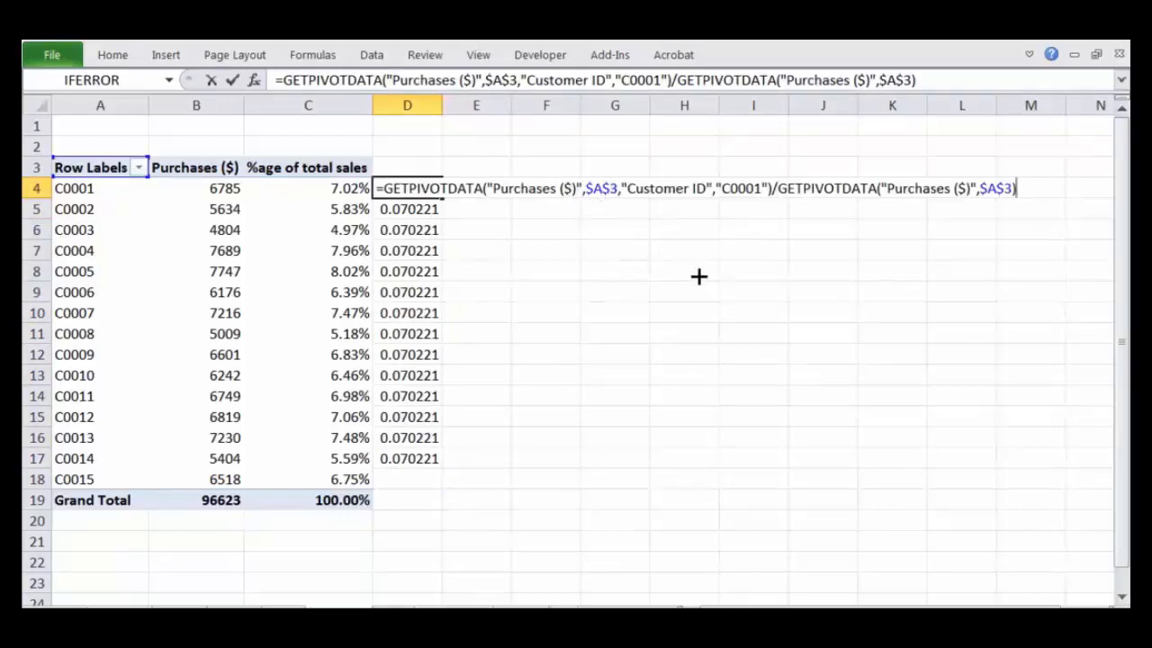
{"action": "key", "text": "Escape"}
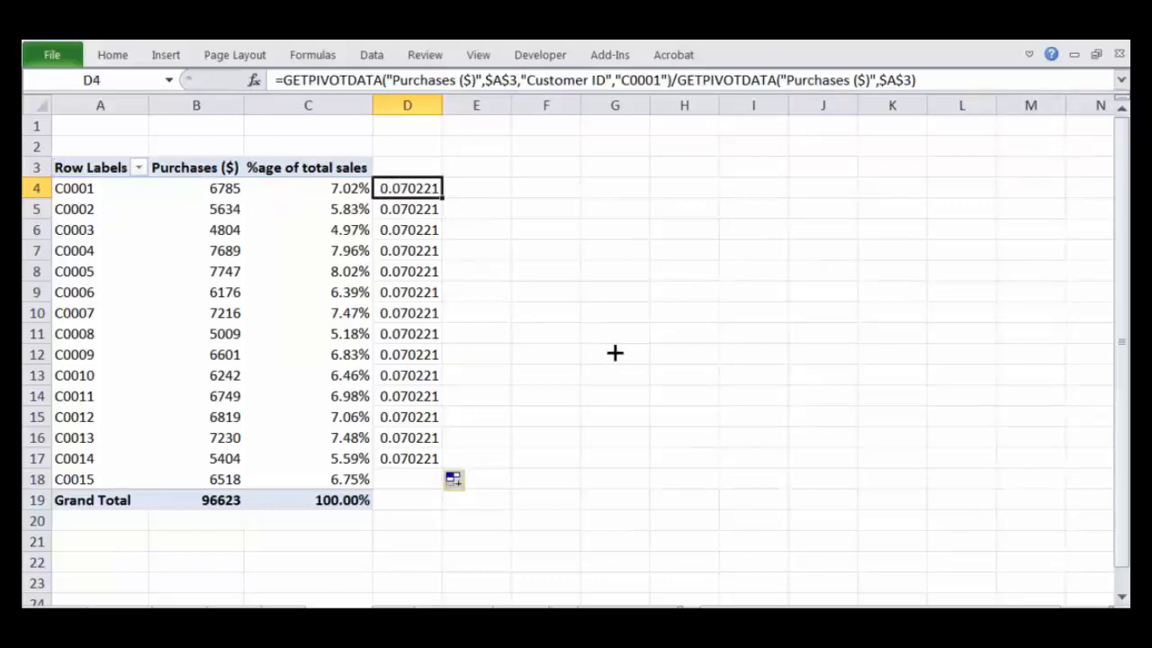
{"action": "key", "text": "ctrl+shift+Down"}
{"action": "key", "text": "Delete"}
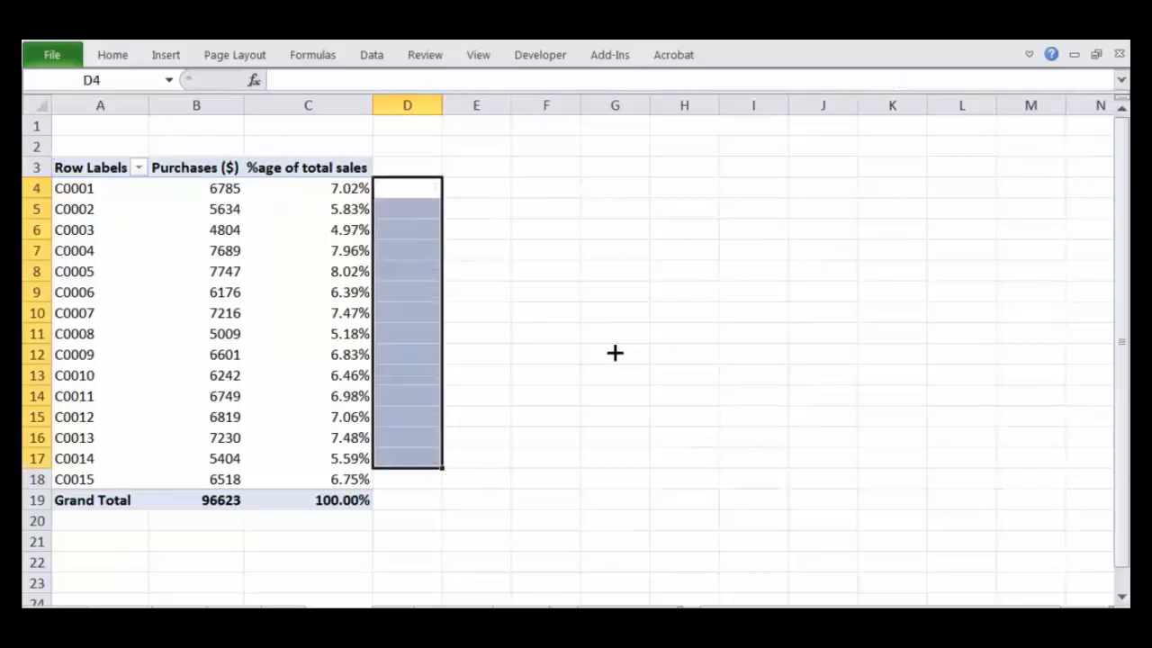
Step: Review the %age of total sales column and the list of customer IDs in the PivotTable
{"action": "left_click", "coordinate": [315, 163]}
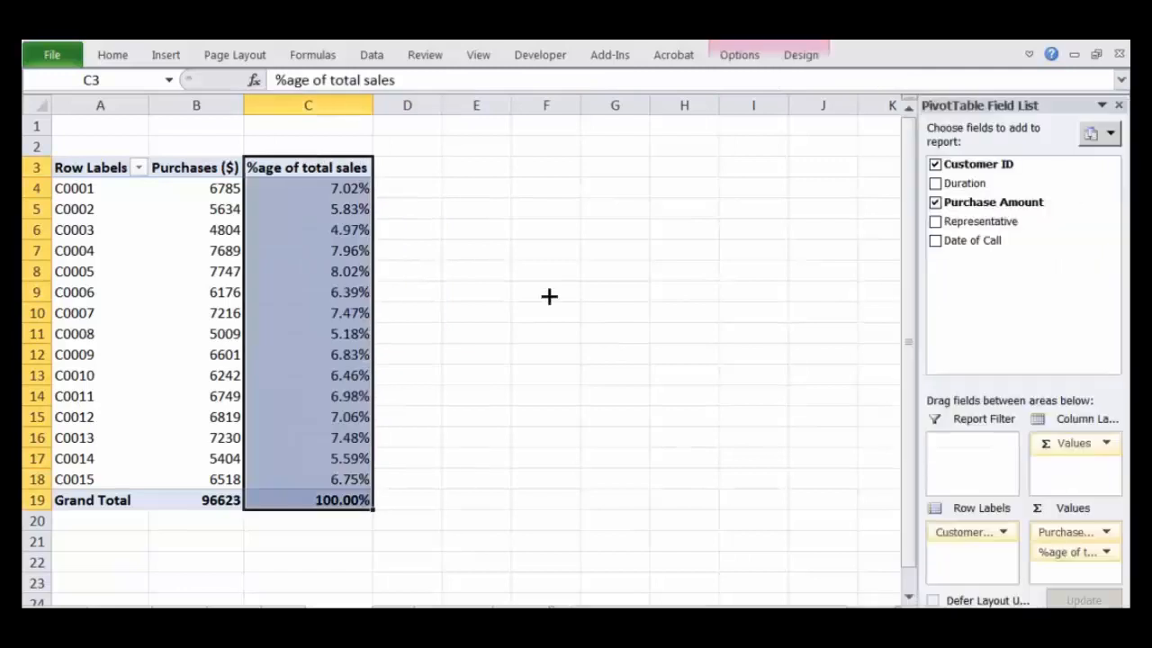
{"action": "left_click", "coordinate": [586, 275]}
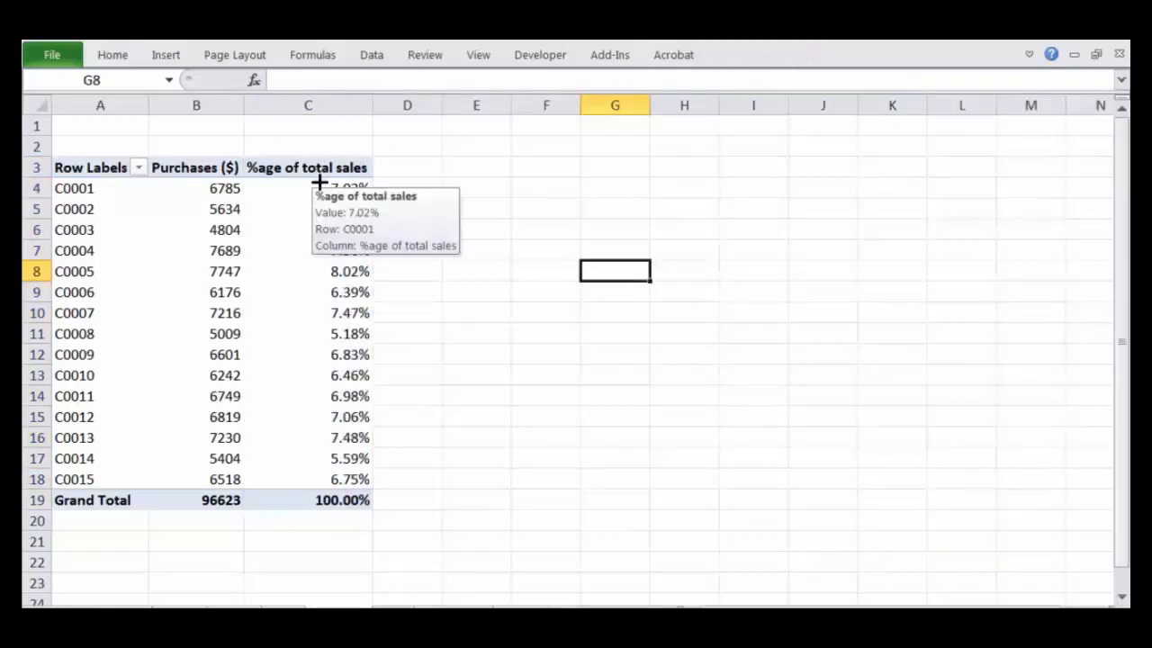
{"action": "left_click", "coordinate": [273, 225]}
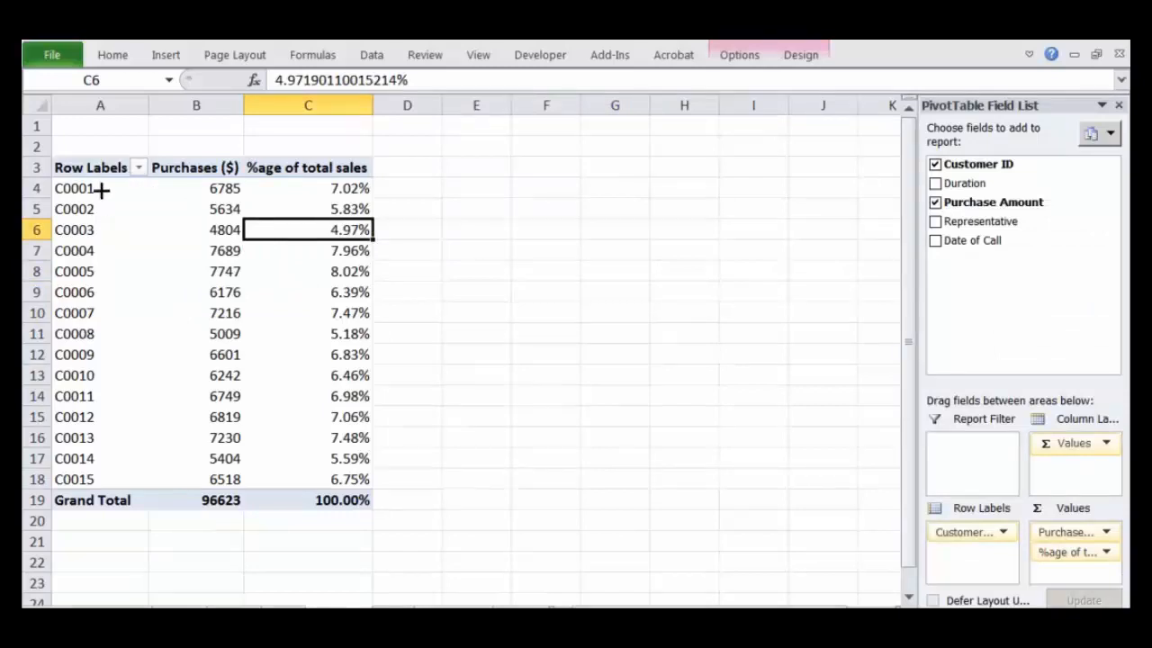
{"action": "left_click_drag", "start_coordinate": [102, 188], "coordinate": [105, 477]}
Step: Filter the customer row labels with a Top 10 value filter set to the top 5 items by Purchases ($)
{"action": "left_click", "coordinate": [219, 261]}
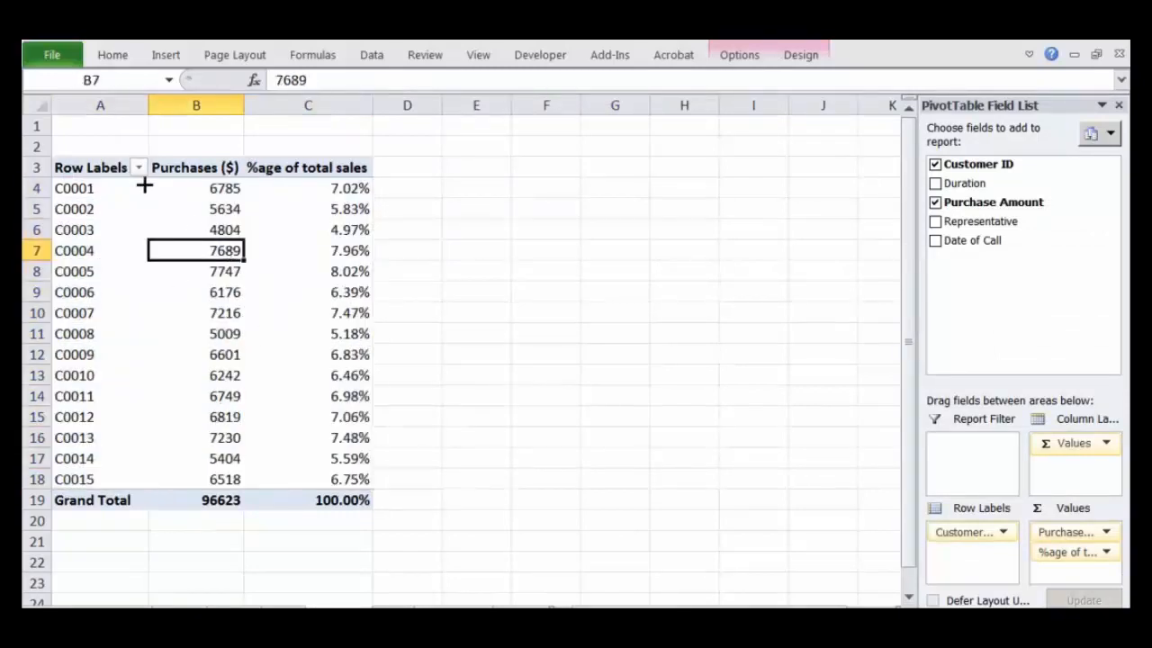
{"action": "left_click", "coordinate": [137, 168]}
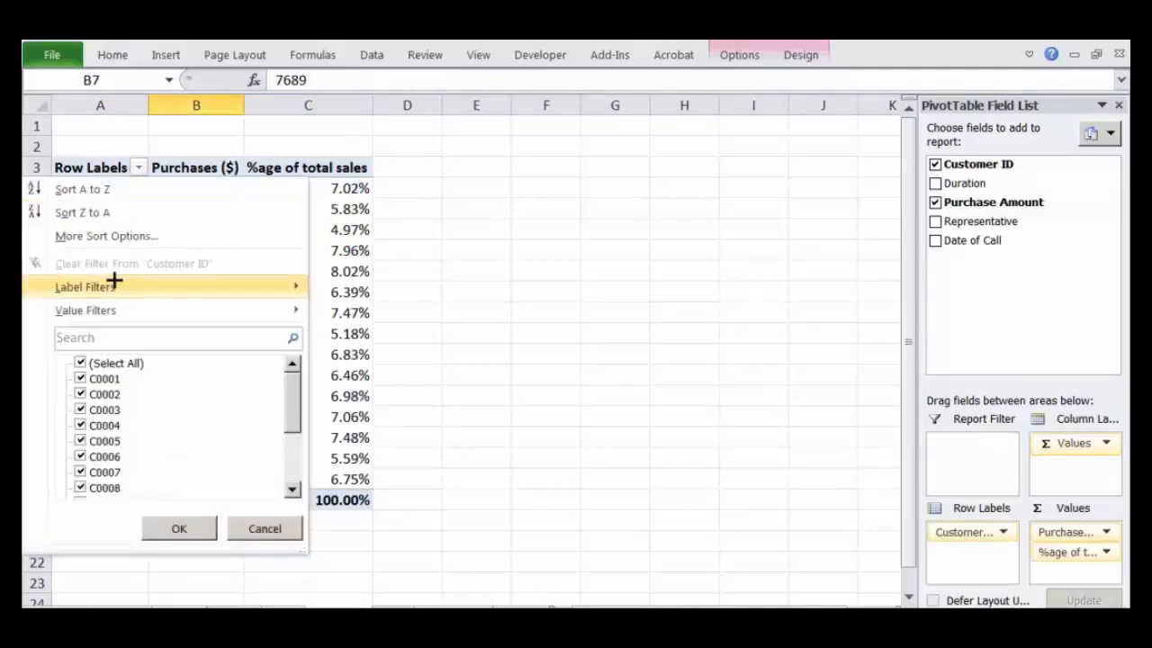
{"action": "mouse_move", "coordinate": [86, 317]}
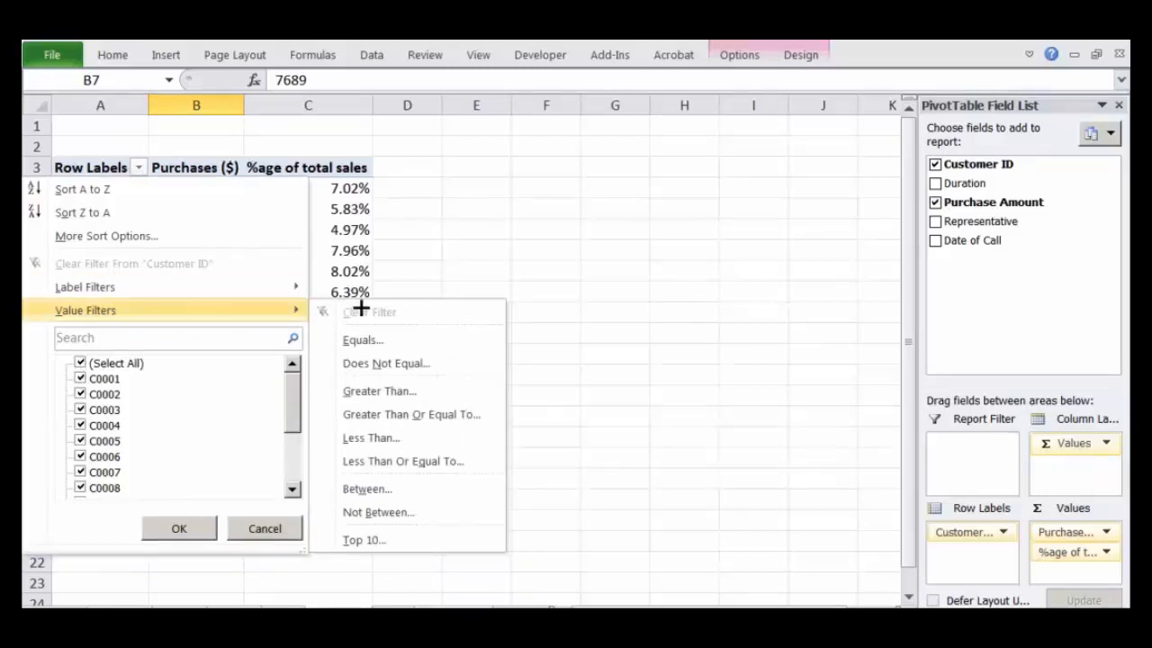
{"action": "left_click", "coordinate": [373, 538]}
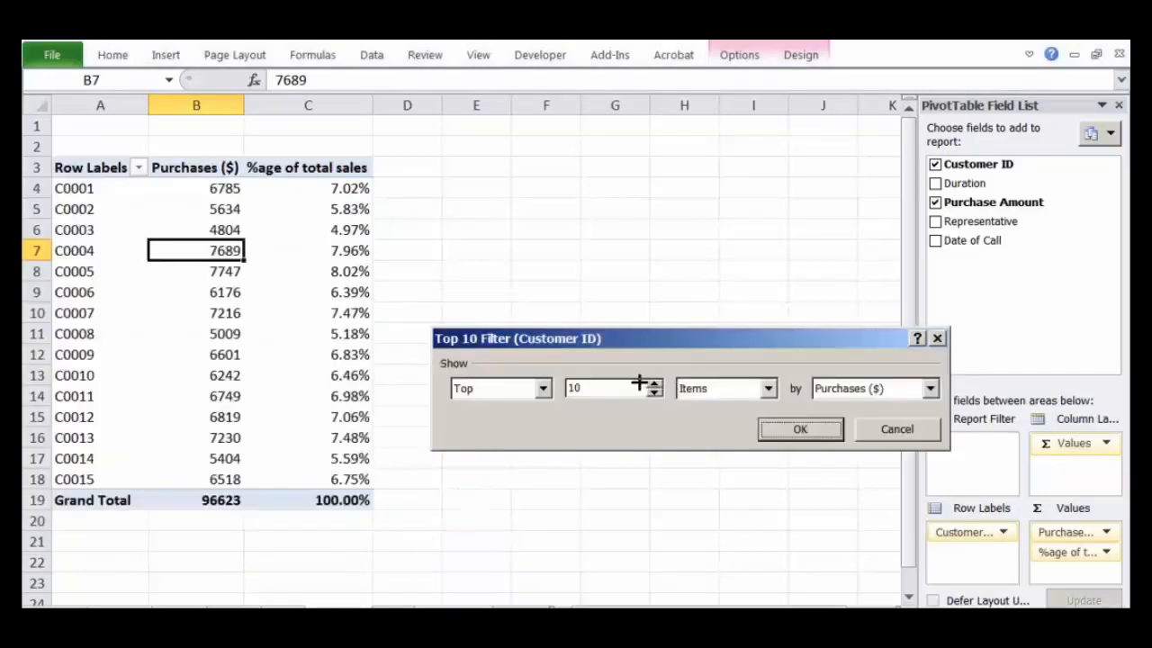
{"action": "left_click_drag", "start_coordinate": [621, 388], "coordinate": [550, 385]}
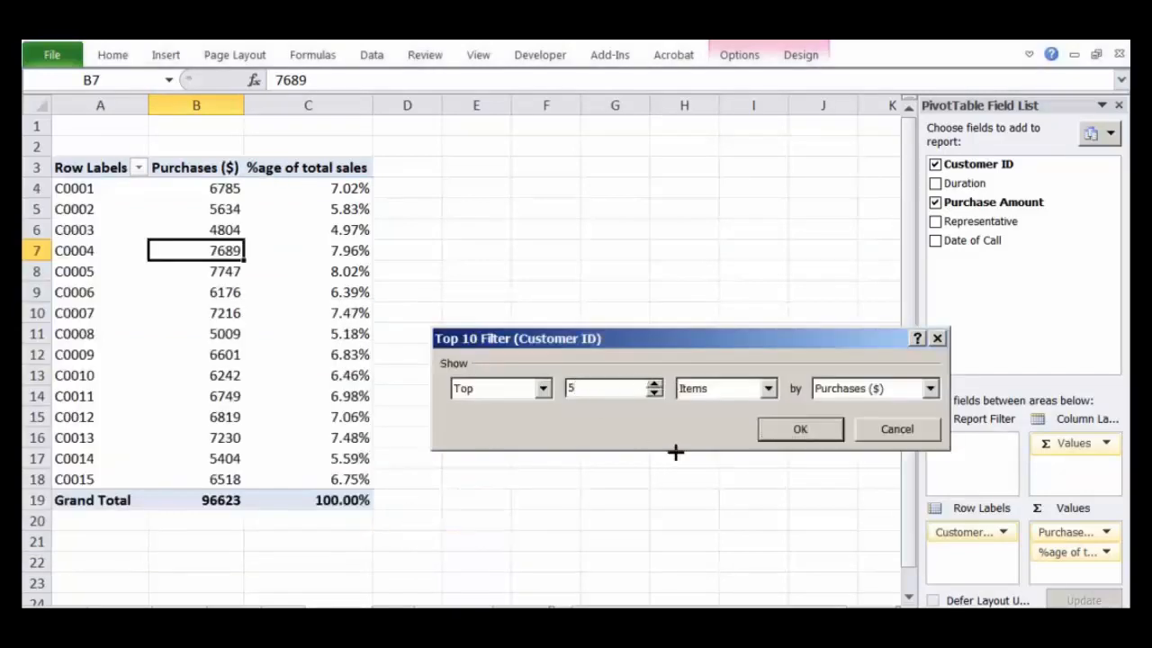
{"action": "left_click", "coordinate": [819, 429]}
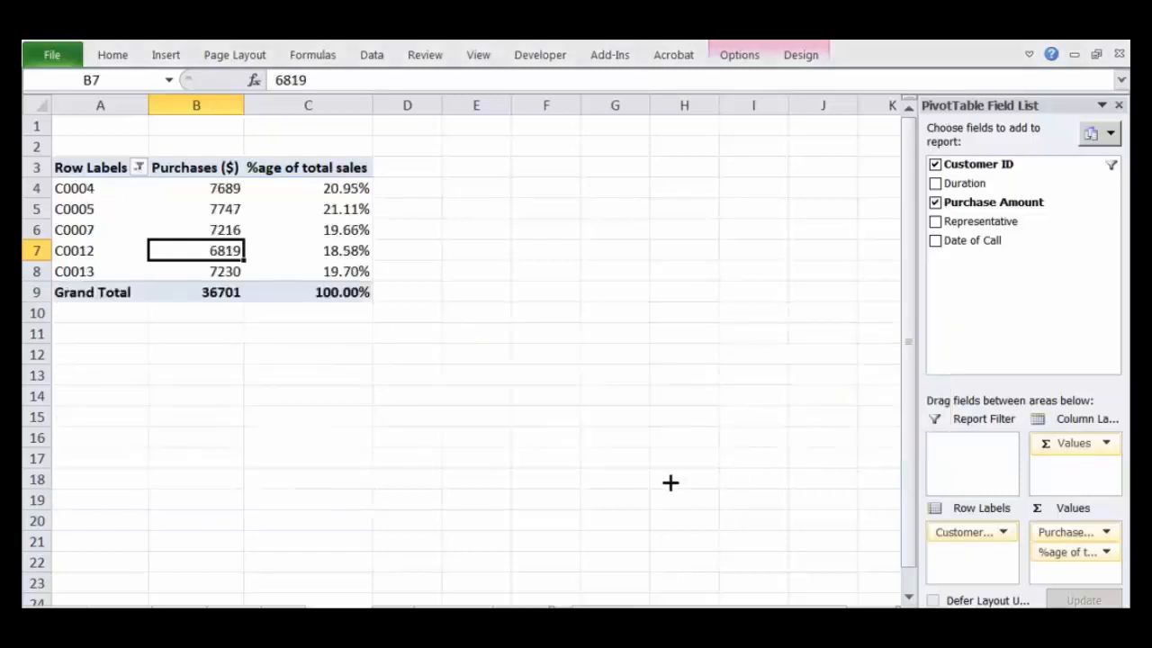
Step: Examine the filtered customers' purchase amounts and percentages in relation to the grand total
{"action": "left_click_drag", "start_coordinate": [110, 186], "coordinate": [110, 267]}
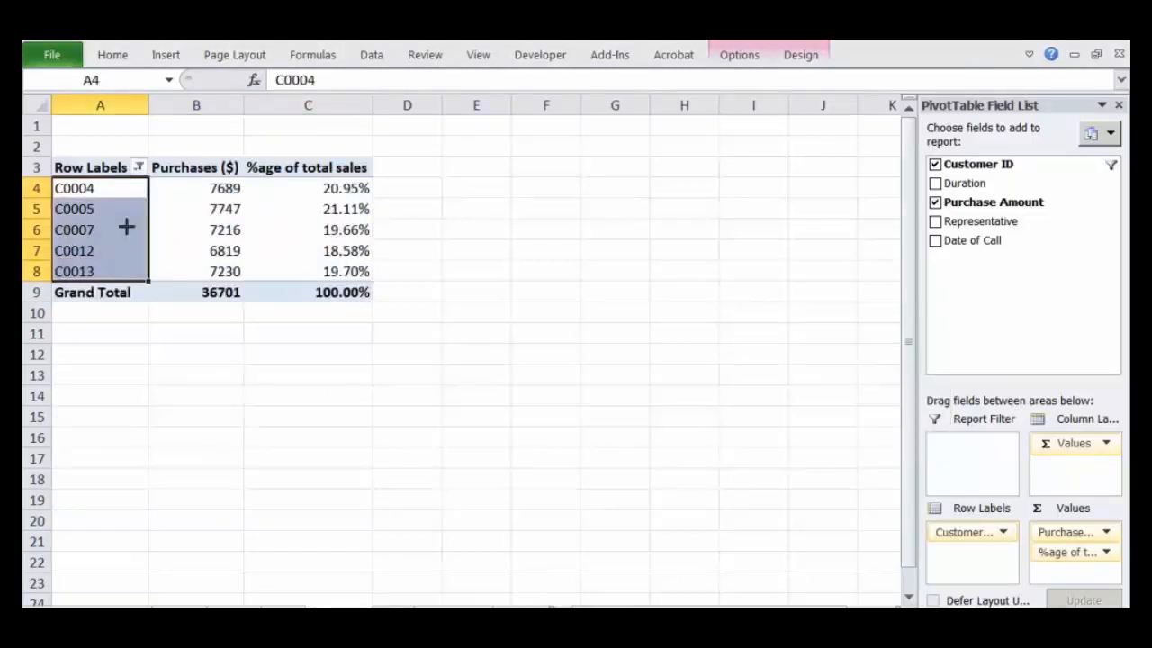
{"action": "left_click_drag", "start_coordinate": [329, 194], "coordinate": [327, 271]}
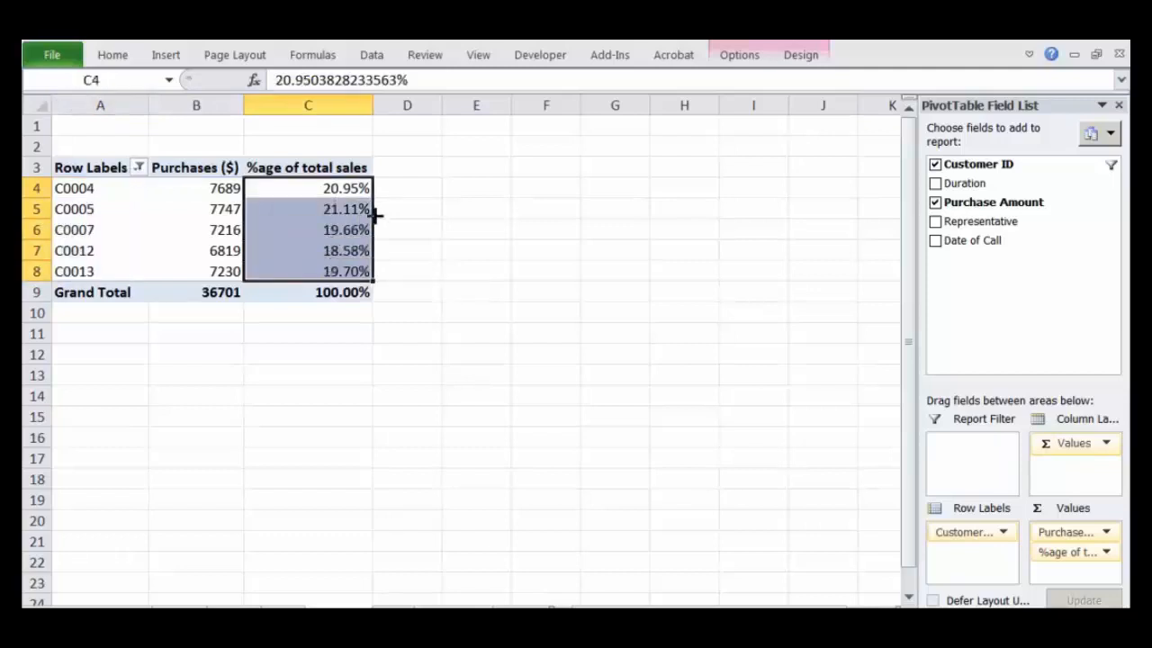
{"action": "left_click_drag", "start_coordinate": [182, 188], "coordinate": [185, 271]}
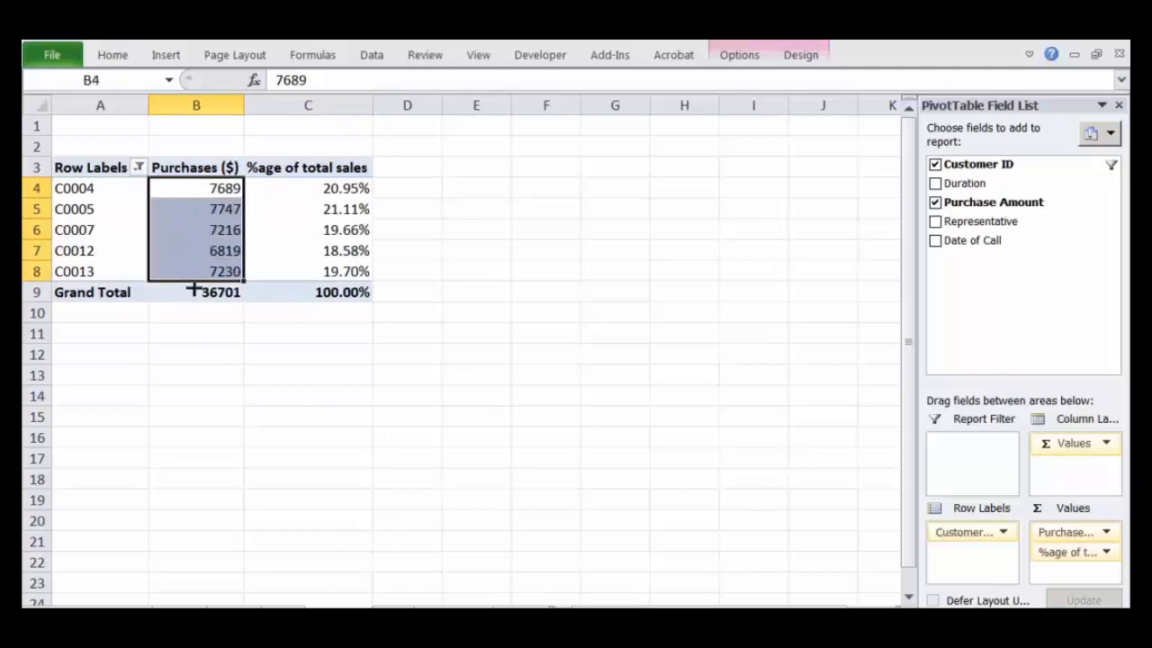
{"action": "left_click", "coordinate": [205, 291]}
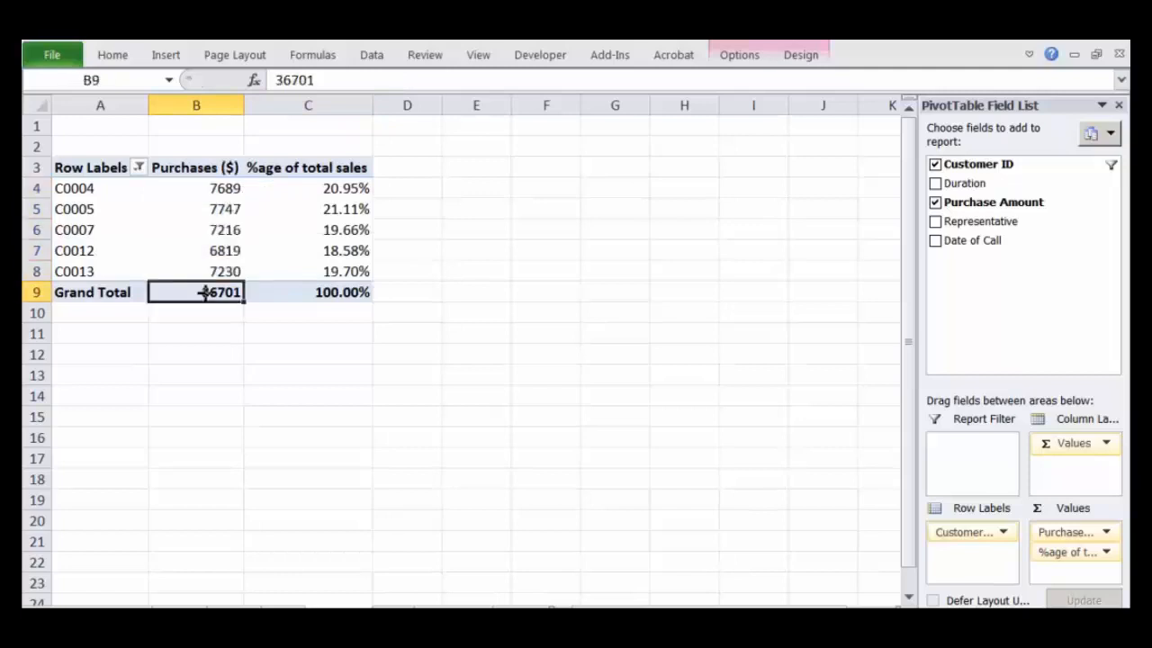
{"action": "left_click", "coordinate": [356, 188]}
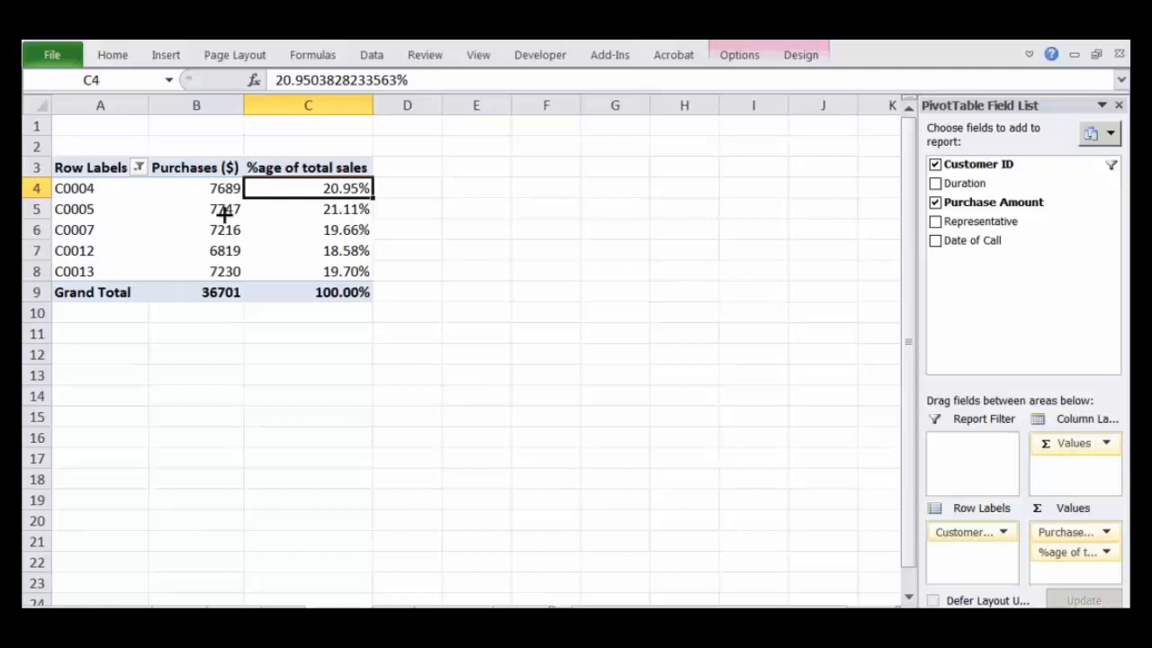
{"action": "left_click", "coordinate": [346, 275]}
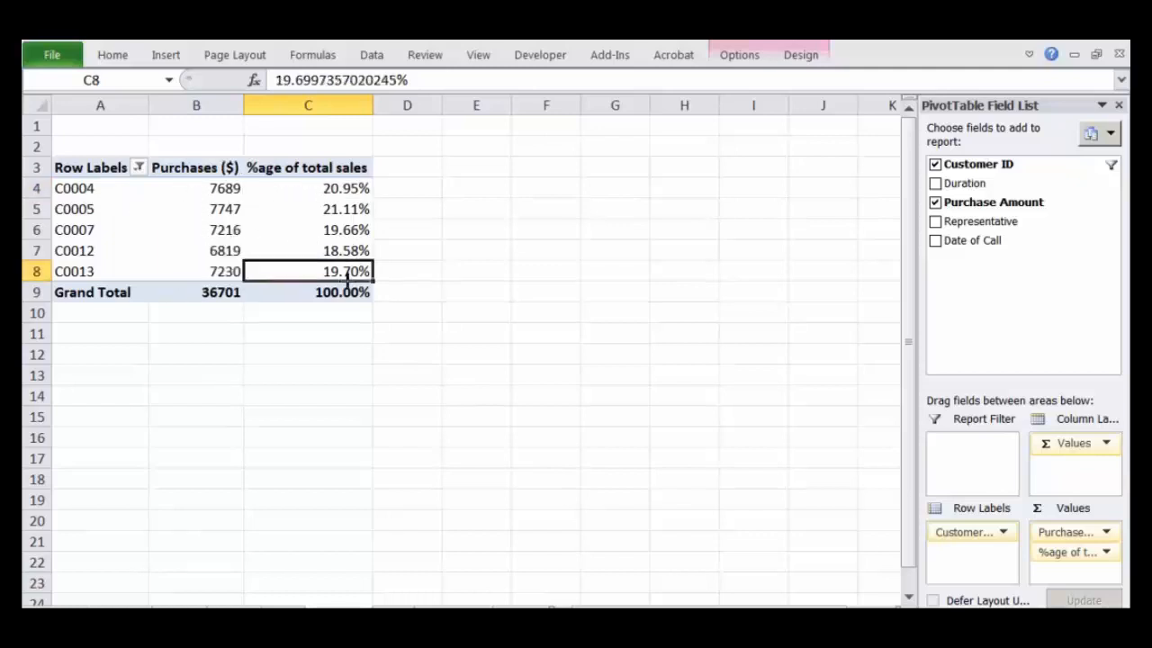
{"action": "left_click_drag", "start_coordinate": [346, 274], "coordinate": [352, 225]}
{"action": "left_click", "coordinate": [352, 185]}
{"action": "mouse_move", "coordinate": [348, 208]}
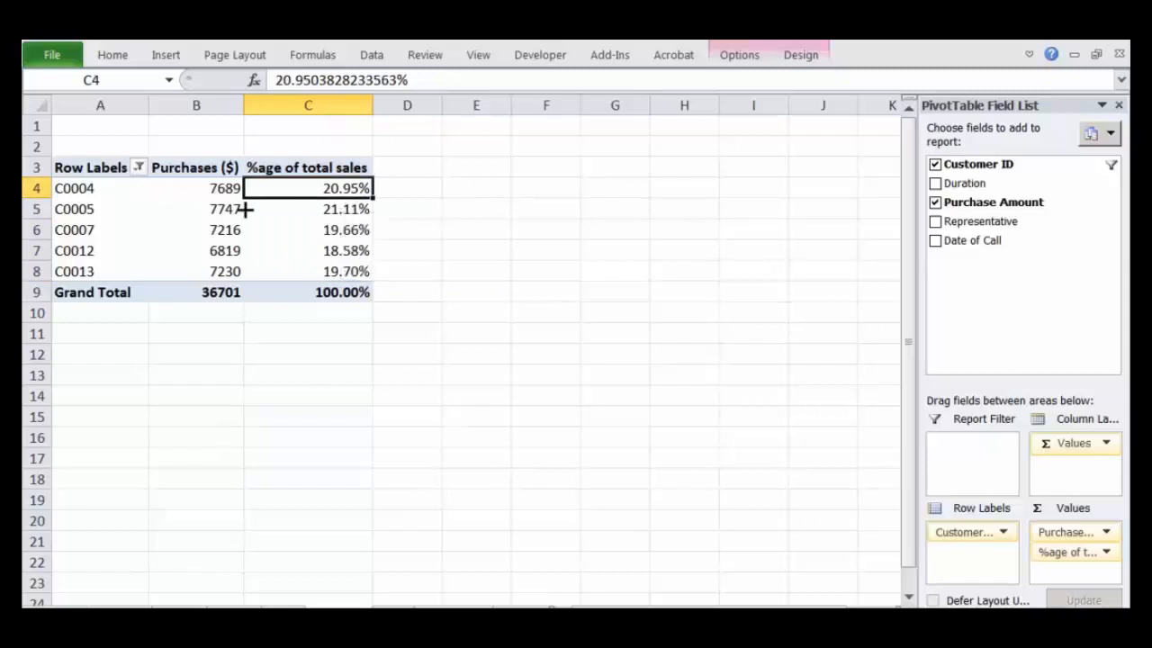
Step: Check the first customer's purchases and the grand total, and clear the top-five filter from Customer ID
{"action": "left_click", "coordinate": [220, 190]}
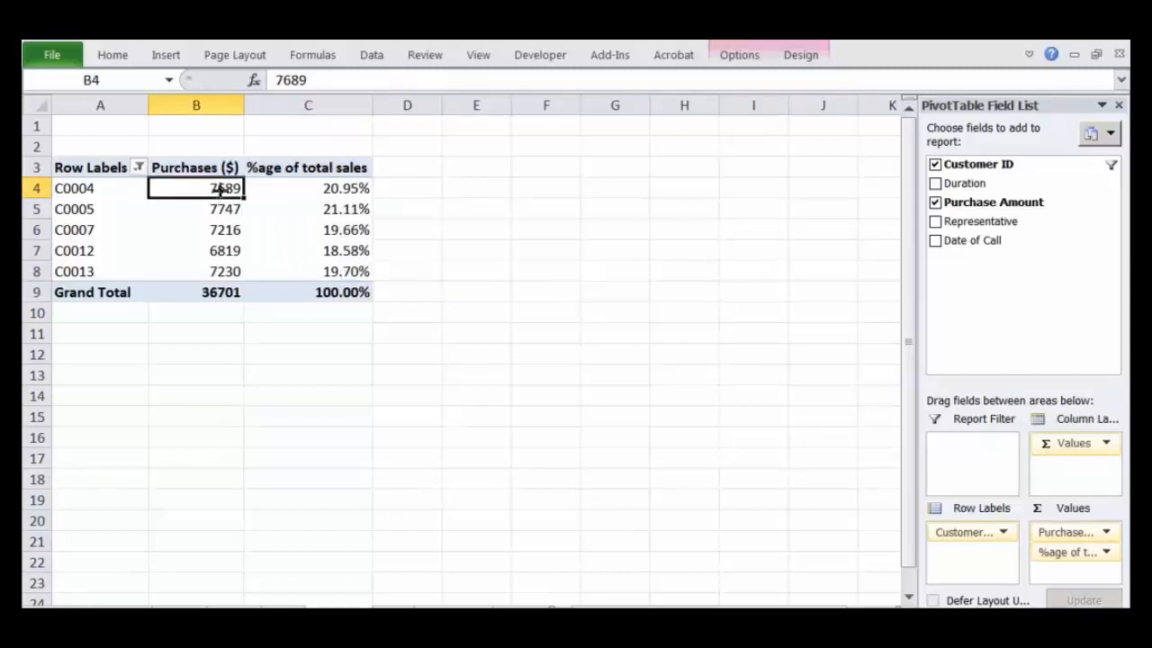
{"action": "left_click", "coordinate": [211, 288]}
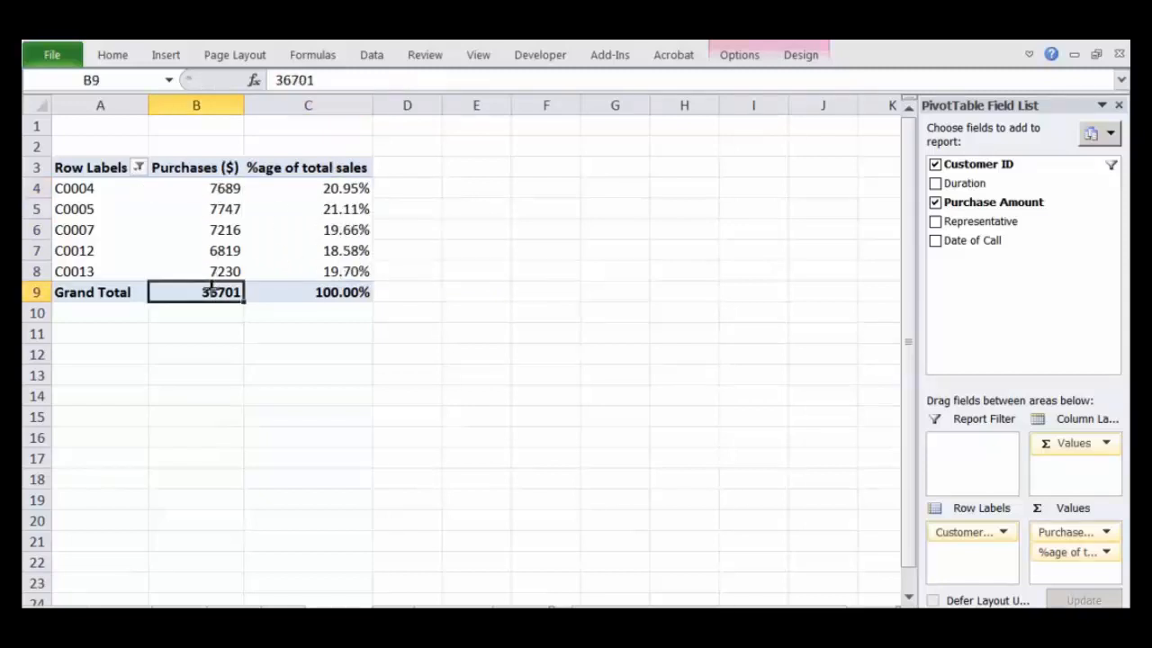
{"action": "left_click", "coordinate": [137, 167]}
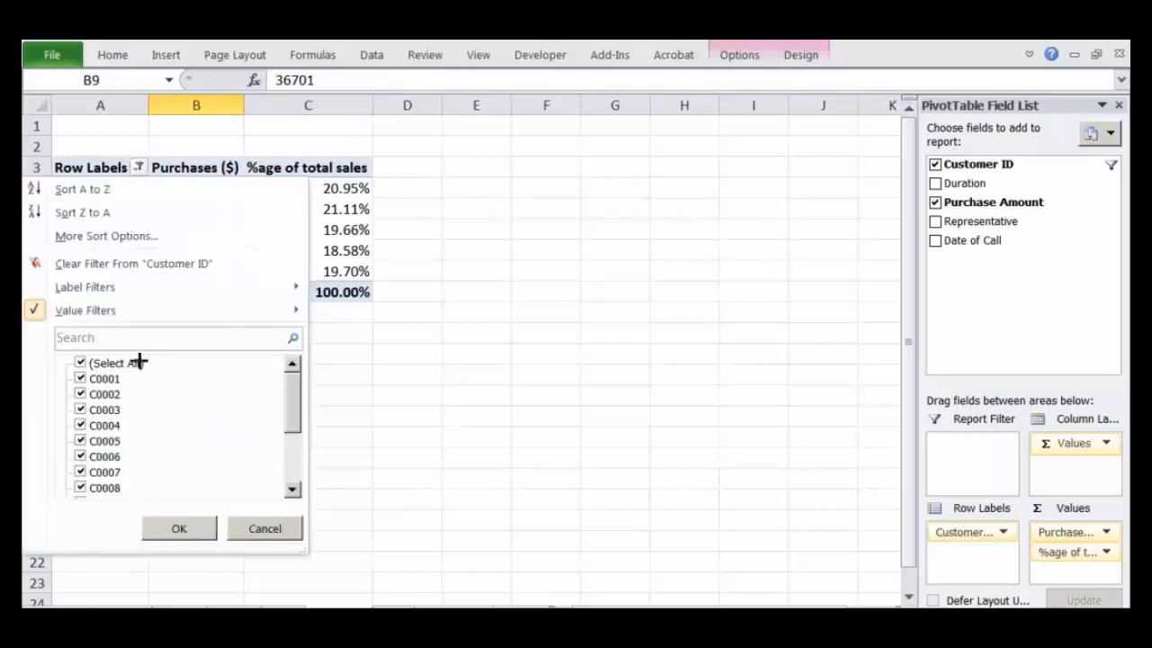
{"action": "left_click", "coordinate": [118, 263]}
Step: Filter the customer row labels to include only C0001, C0002, C0003 and C0004
{"action": "left_click", "coordinate": [138, 167]}
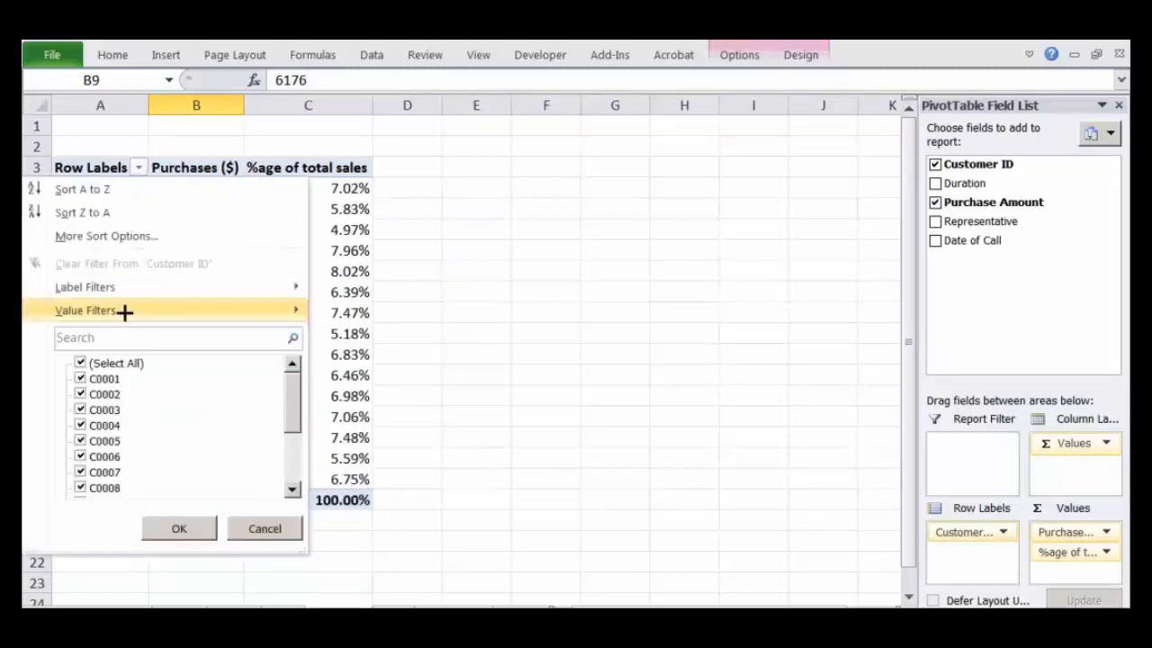
{"action": "left_click", "coordinate": [80, 363]}
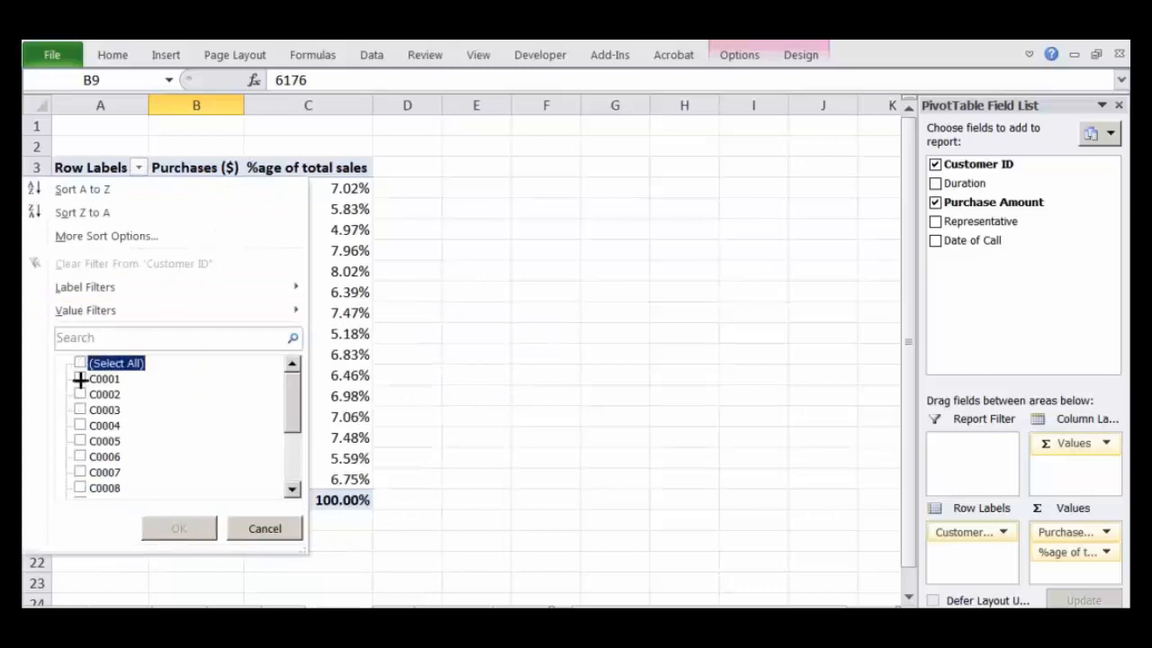
{"action": "left_click", "coordinate": [80, 379]}
{"action": "left_click", "coordinate": [80, 394]}
{"action": "left_click", "coordinate": [80, 410]}
{"action": "left_click", "coordinate": [76, 425]}
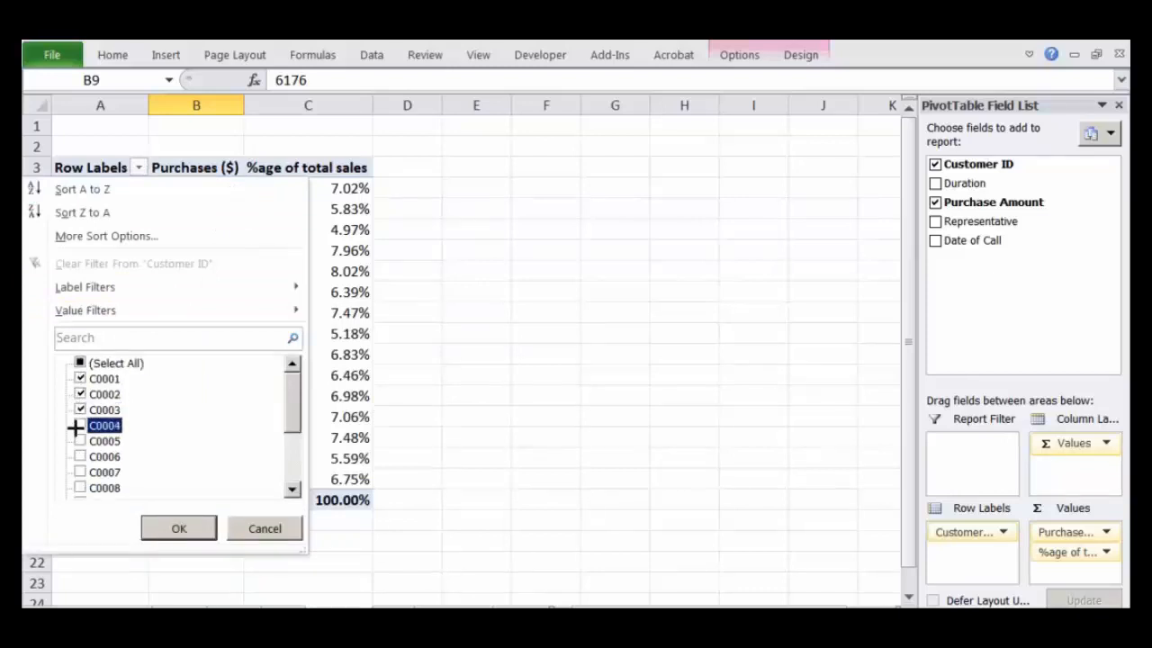
{"action": "left_click", "coordinate": [185, 527]}
{"action": "left_click", "coordinate": [104, 205]}
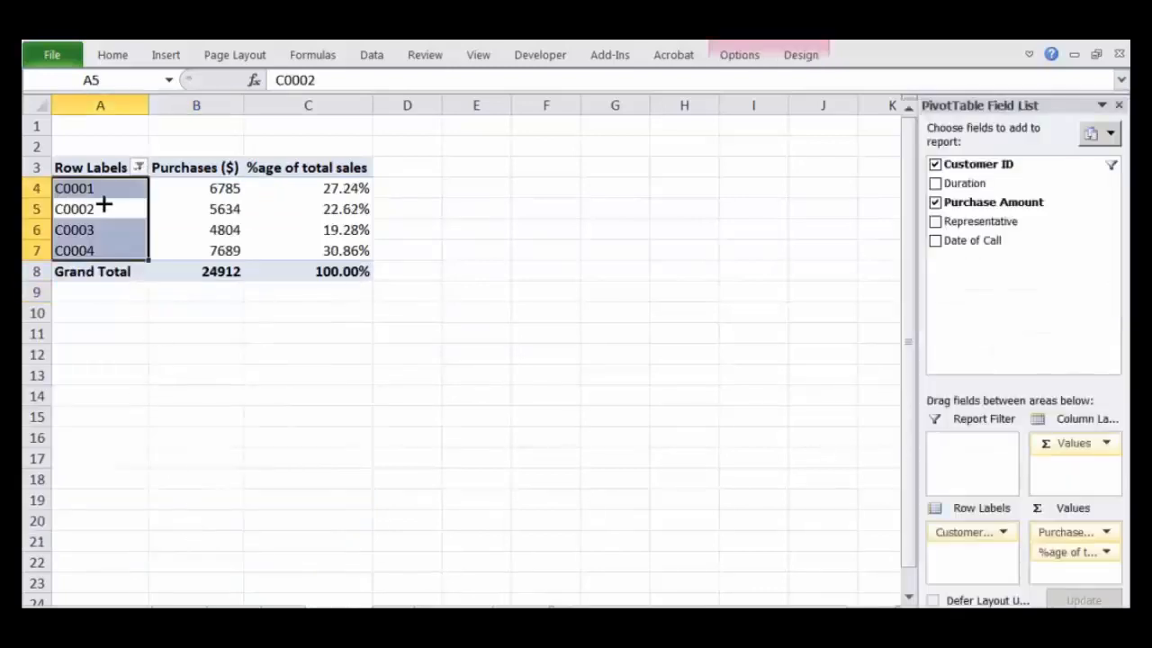
{"action": "left_click", "coordinate": [111, 195]}
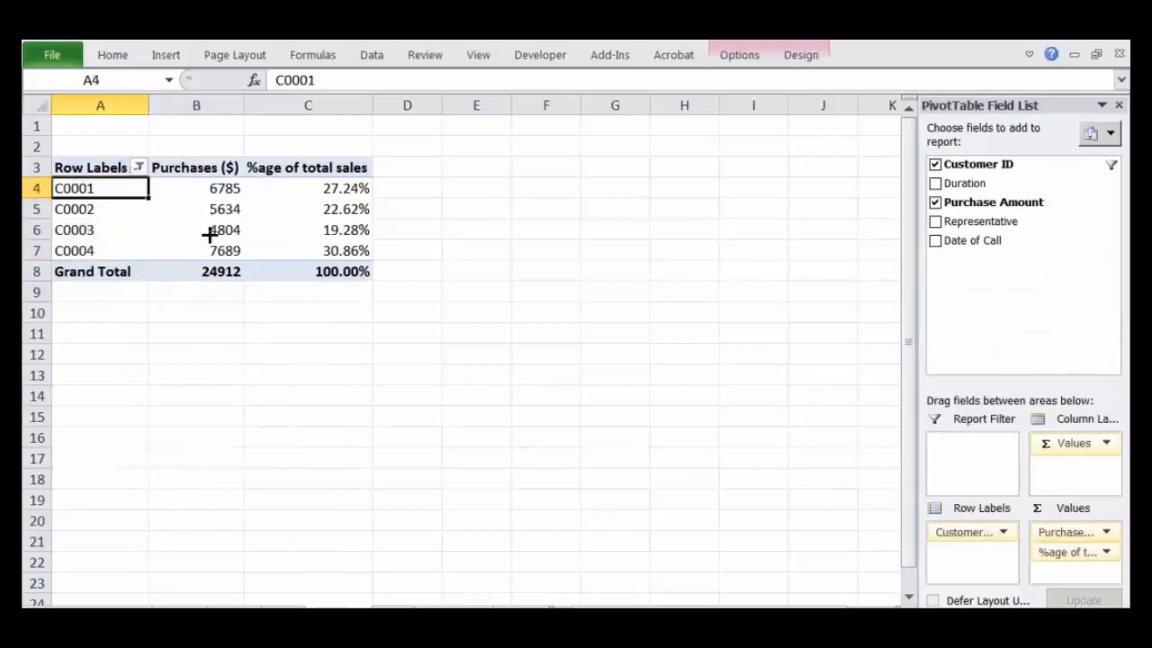
Step: Clear the manual customer selection filter from the Customer ID row labels
{"action": "mouse_move", "coordinate": [151, 142]}
{"action": "left_mouse_down"}
{"action": "mouse_move", "coordinate": [119, 155]}
{"action": "mouse_move", "coordinate": [153, 166]}
{"action": "mouse_move", "coordinate": [136, 146]}
{"action": "left_mouse_up"}
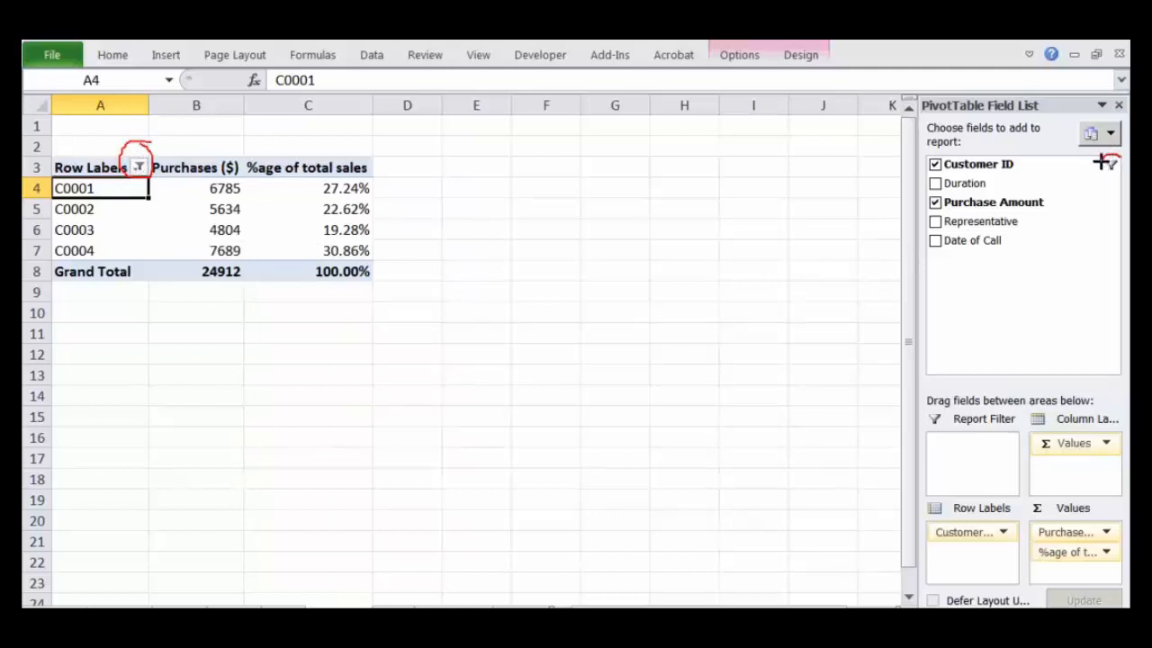
{"action": "mouse_move", "coordinate": [1099, 162]}
{"action": "left_mouse_down"}
{"action": "mouse_move", "coordinate": [1118, 182]}
{"action": "mouse_move", "coordinate": [1106, 154]}
{"action": "mouse_move", "coordinate": [1104, 200]}
{"action": "mouse_move", "coordinate": [1108, 184]}
{"action": "left_mouse_up"}
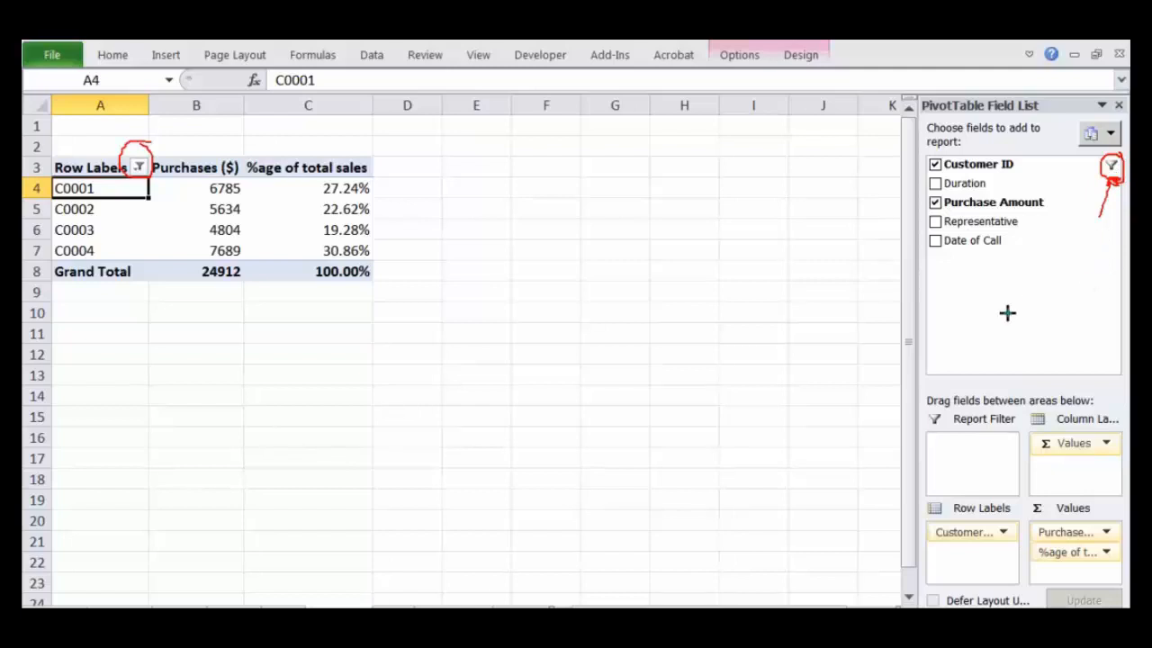
{"action": "left_click", "coordinate": [139, 167]}
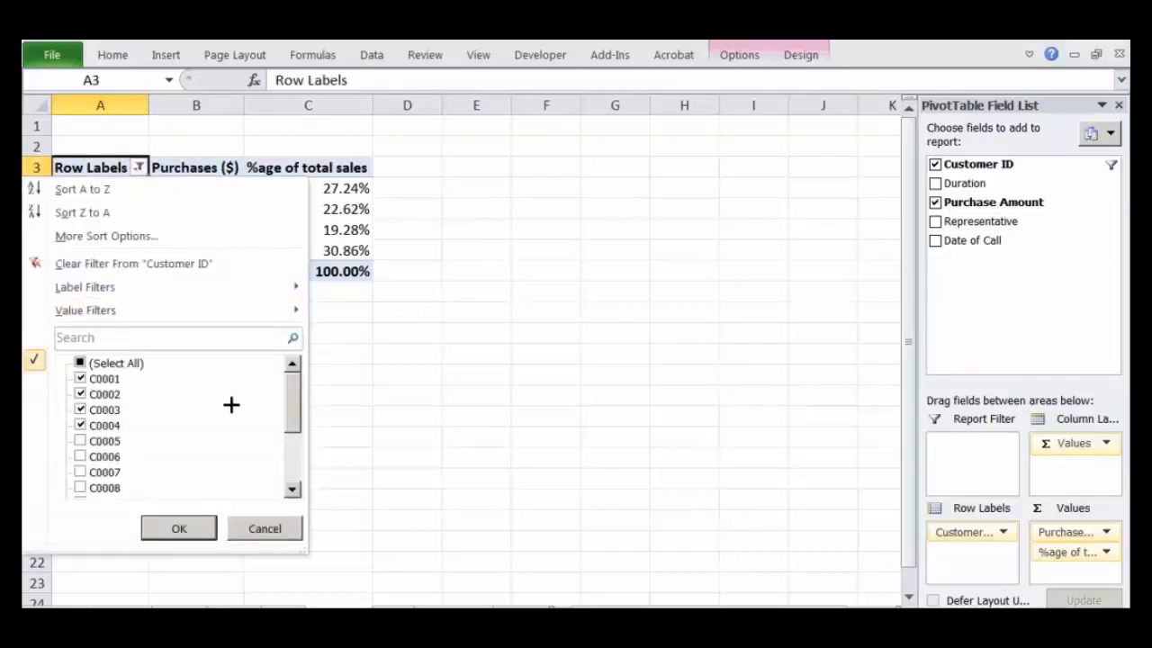
{"action": "mouse_move", "coordinate": [261, 306]}
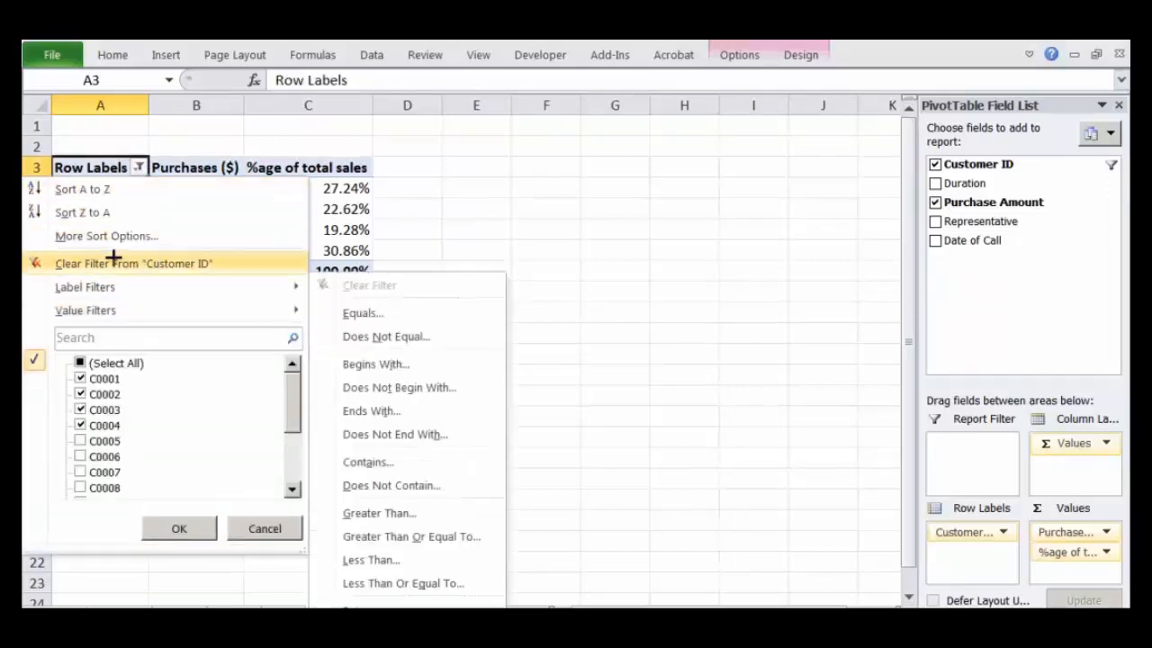
{"action": "left_click", "coordinate": [113, 261]}
{"action": "left_click", "coordinate": [547, 318]}
{"action": "left_click", "coordinate": [225, 289]}
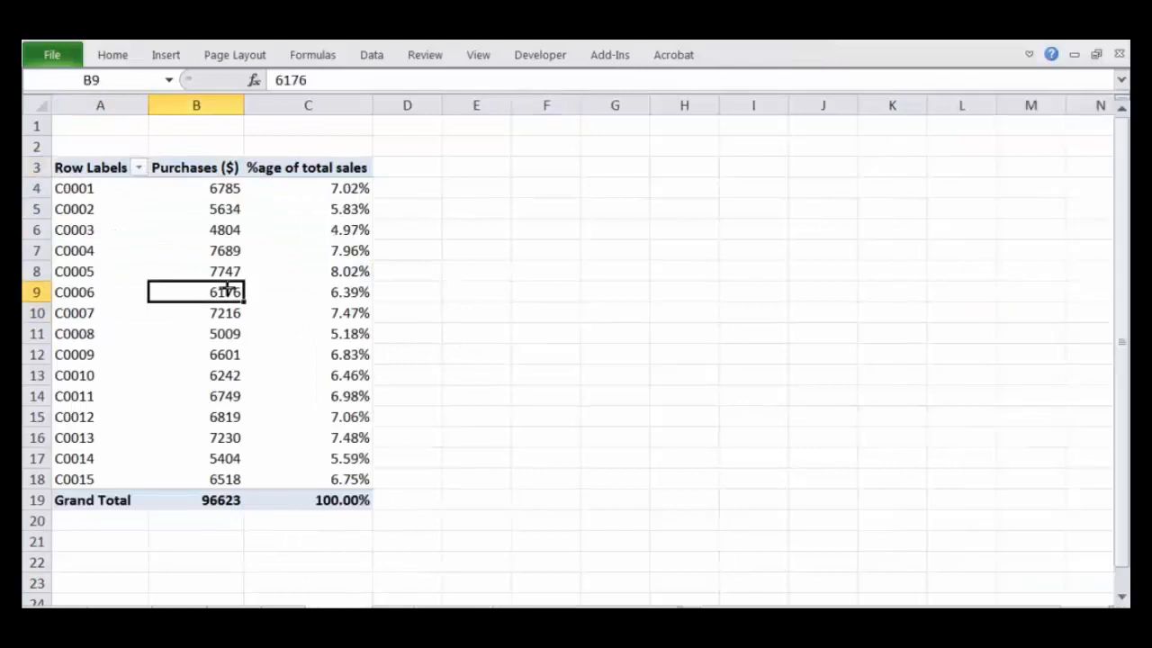
Step: Try removing the Values field from the column labels and undo the removal
{"action": "left_click", "coordinate": [131, 210]}
{"action": "left_click", "coordinate": [1107, 443]}
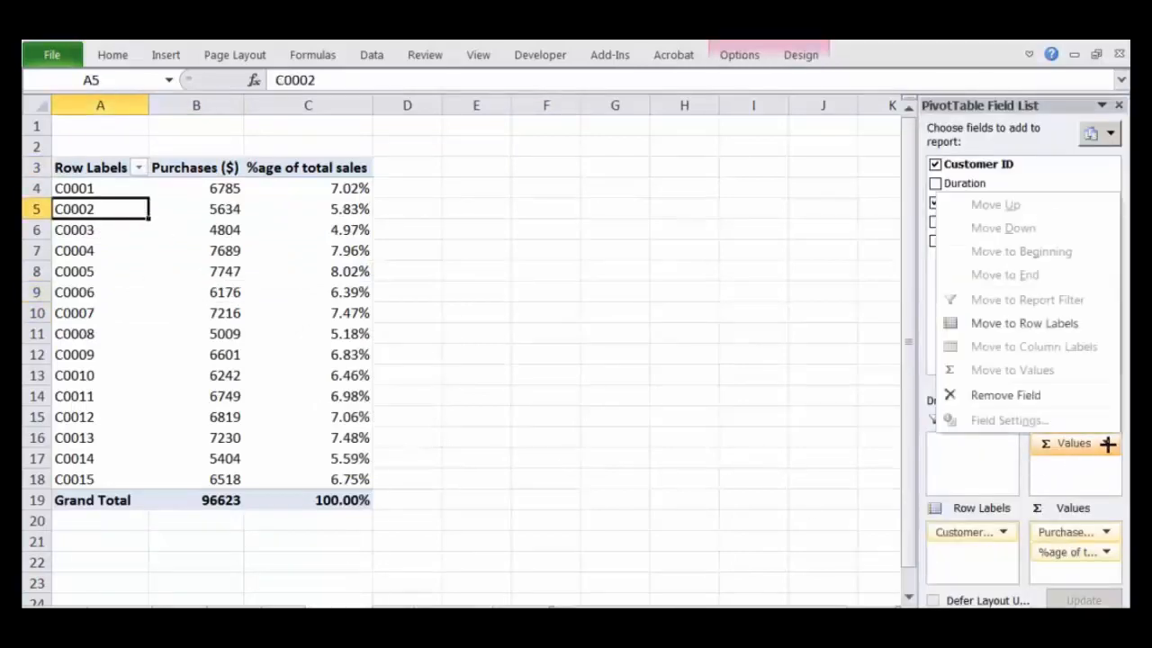
{"action": "left_click", "coordinate": [1005, 395]}
{"action": "key", "text": "ctrl+z"}
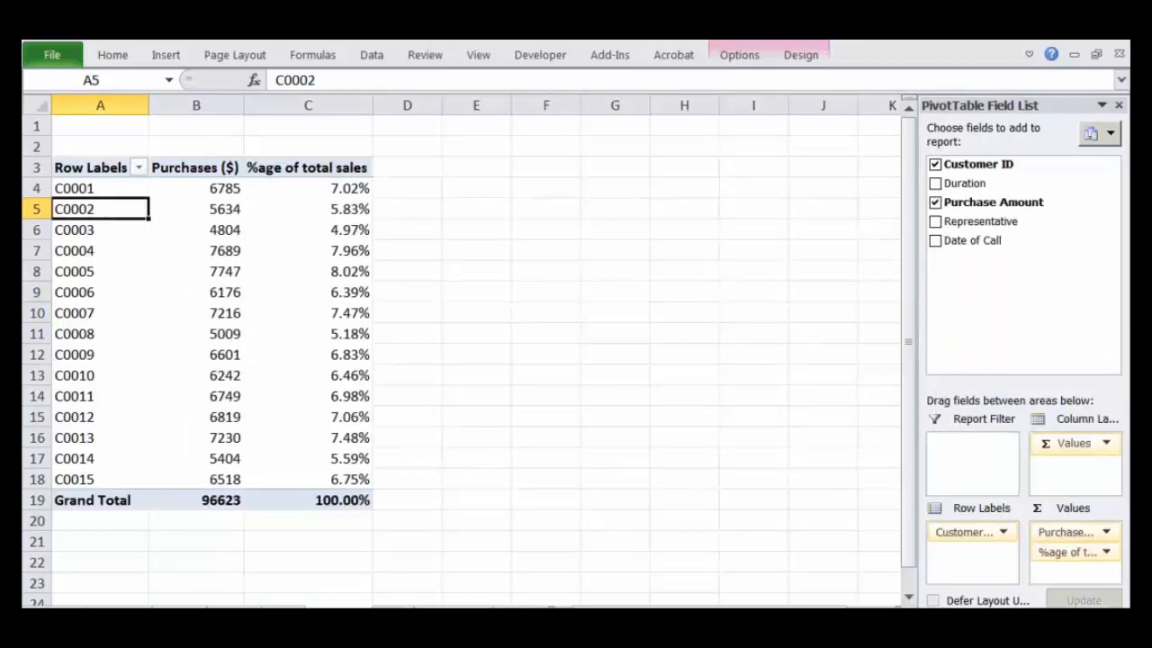
Step: Examine the Customer ID and Representative columns in the Call Center Data table, and return to the PivotTable sheet
{"action": "left_click", "coordinate": [361, 611]}
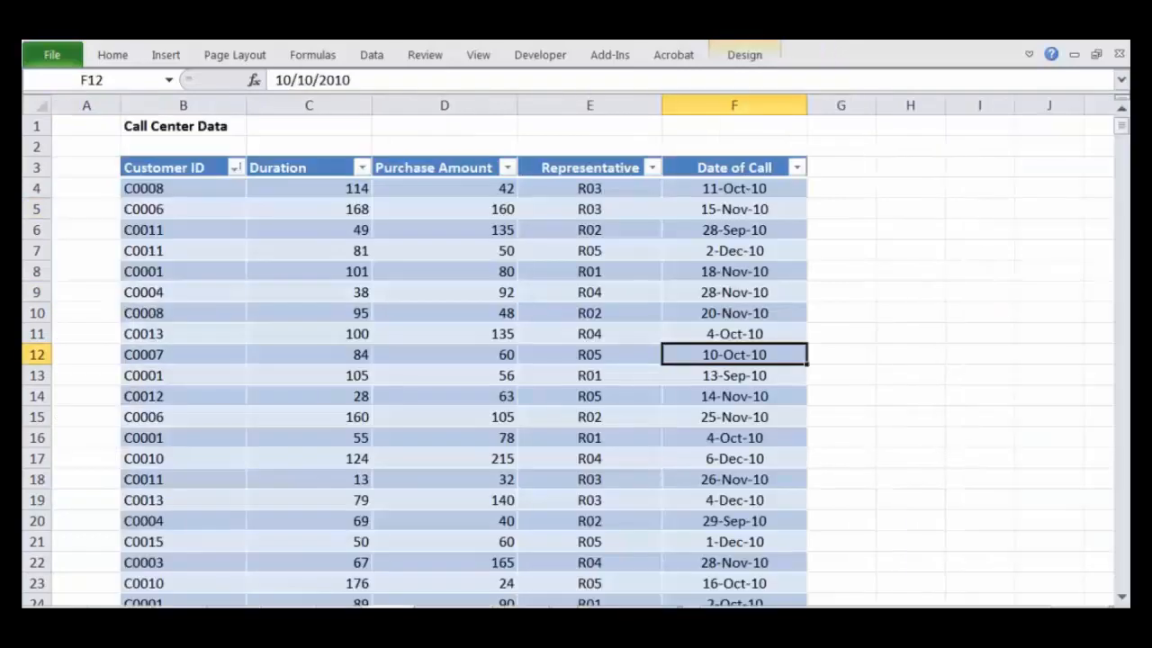
{"action": "left_click", "coordinate": [173, 193]}
{"action": "left_click", "coordinate": [579, 187]}
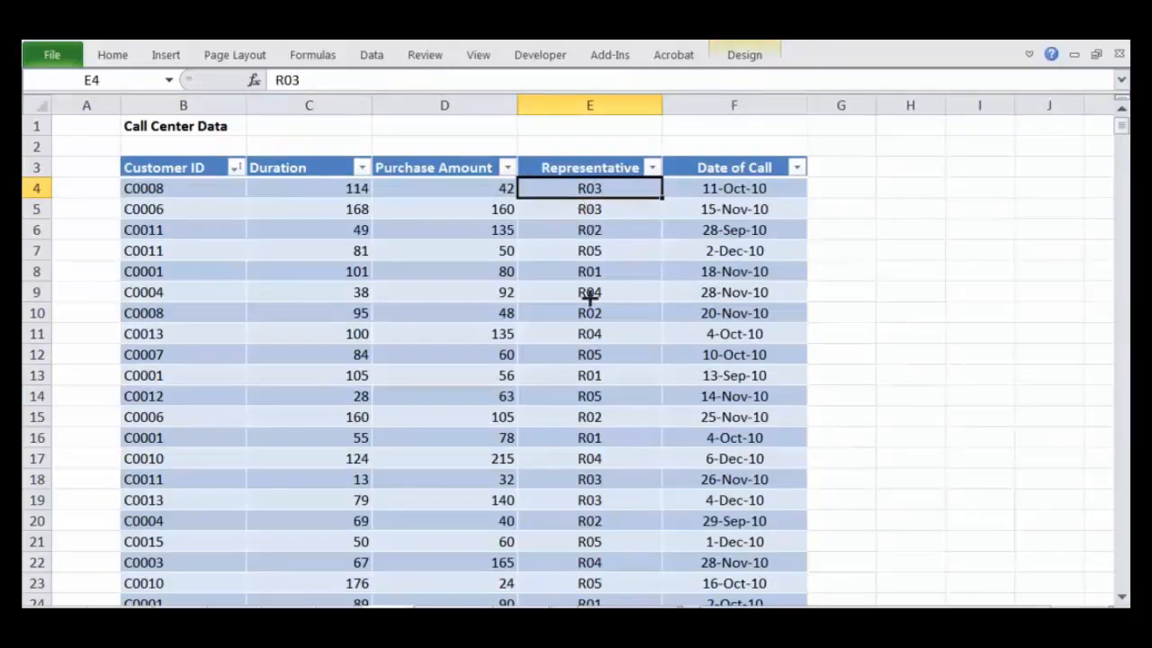
{"action": "left_click_drag", "start_coordinate": [554, 148], "coordinate": [580, 128]}
{"action": "mouse_move", "coordinate": [602, 188]}
{"action": "left_mouse_down"}
{"action": "mouse_move", "coordinate": [589, 201]}
{"action": "mouse_move", "coordinate": [594, 187]}
{"action": "mouse_move", "coordinate": [207, 241]}
{"action": "mouse_move", "coordinate": [232, 270]}
{"action": "left_mouse_up"}
{"action": "key", "text": "Escape"}
{"action": "left_click", "coordinate": [335, 613]}
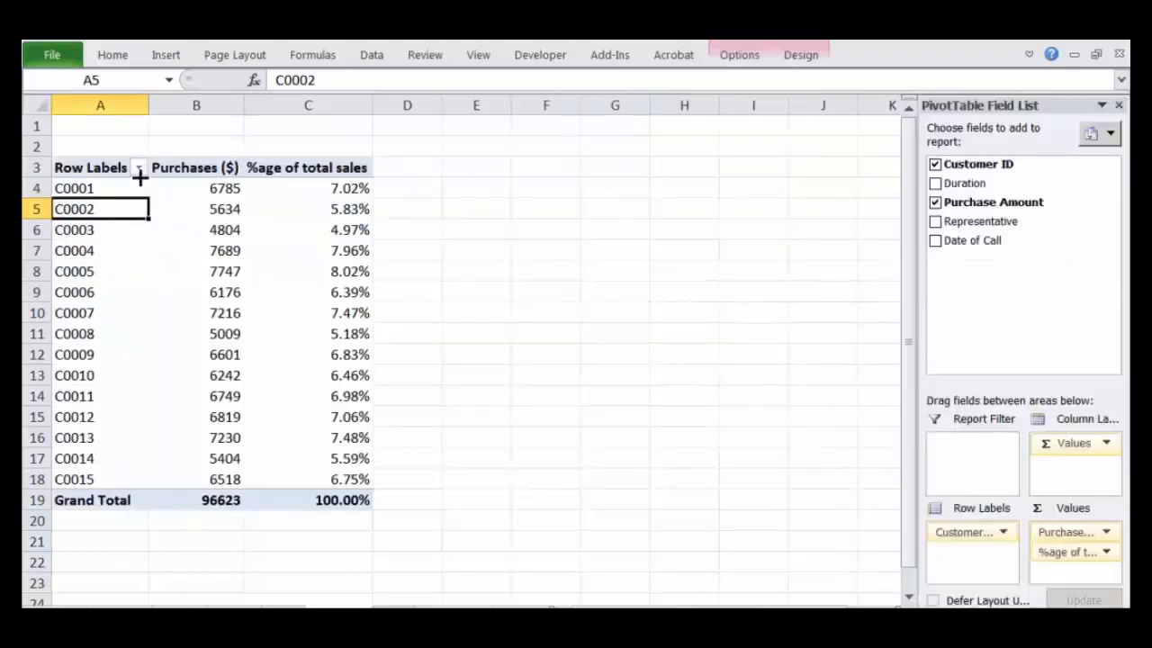
Step: Add the Representative field to the PivotTable as a report filter
{"action": "mouse_move", "coordinate": [941, 398]}
{"action": "left_mouse_down"}
{"action": "mouse_move", "coordinate": [914, 399]}
{"action": "mouse_move", "coordinate": [927, 493]}
{"action": "mouse_move", "coordinate": [1016, 447]}
{"action": "mouse_move", "coordinate": [926, 390]}
{"action": "left_mouse_up"}
{"action": "left_click_drag", "start_coordinate": [951, 437], "coordinate": [967, 421]}
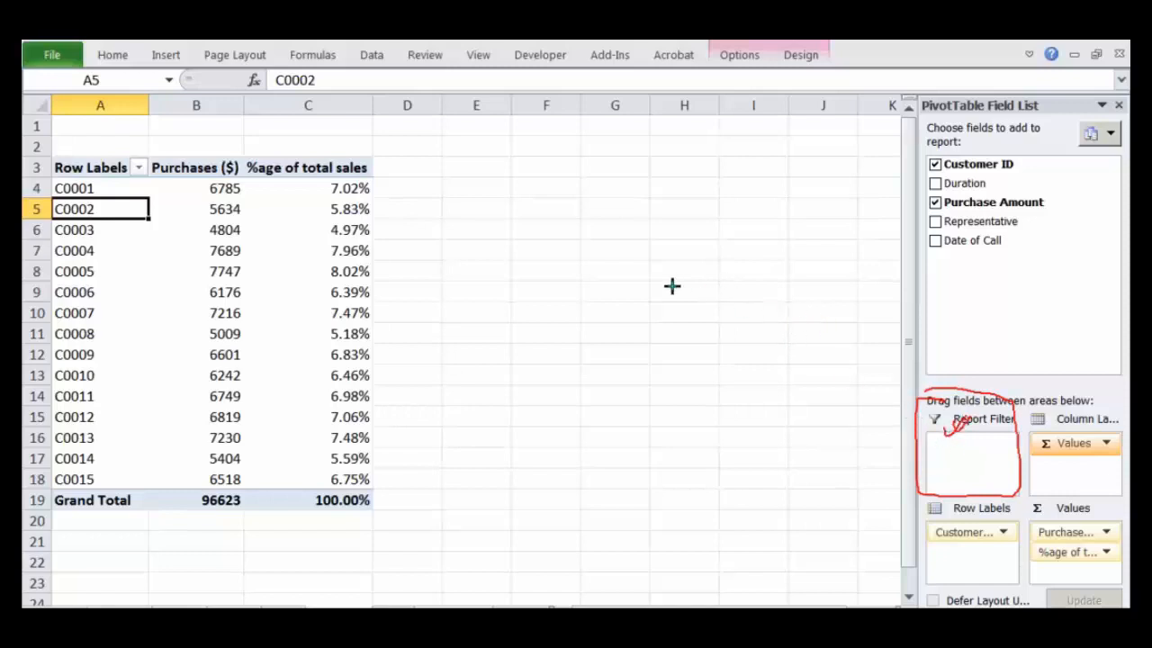
{"action": "left_click_drag", "start_coordinate": [979, 218], "coordinate": [1024, 211]}
{"action": "key", "text": "Escape"}
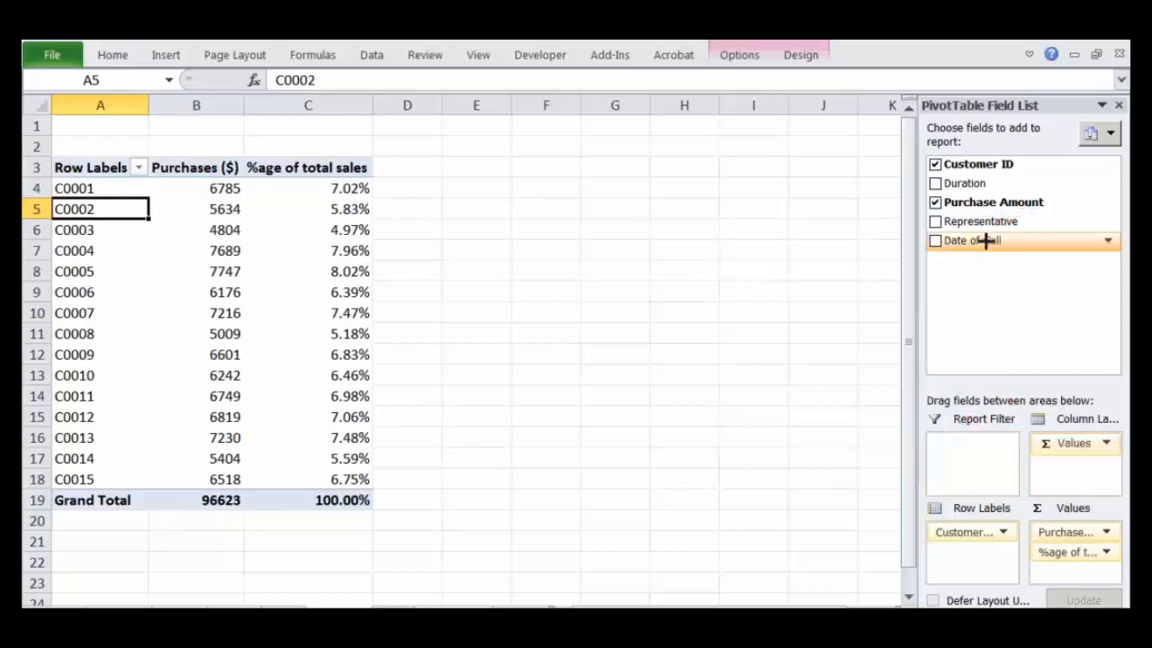
{"action": "left_click_drag", "start_coordinate": [961, 221], "coordinate": [984, 457]}
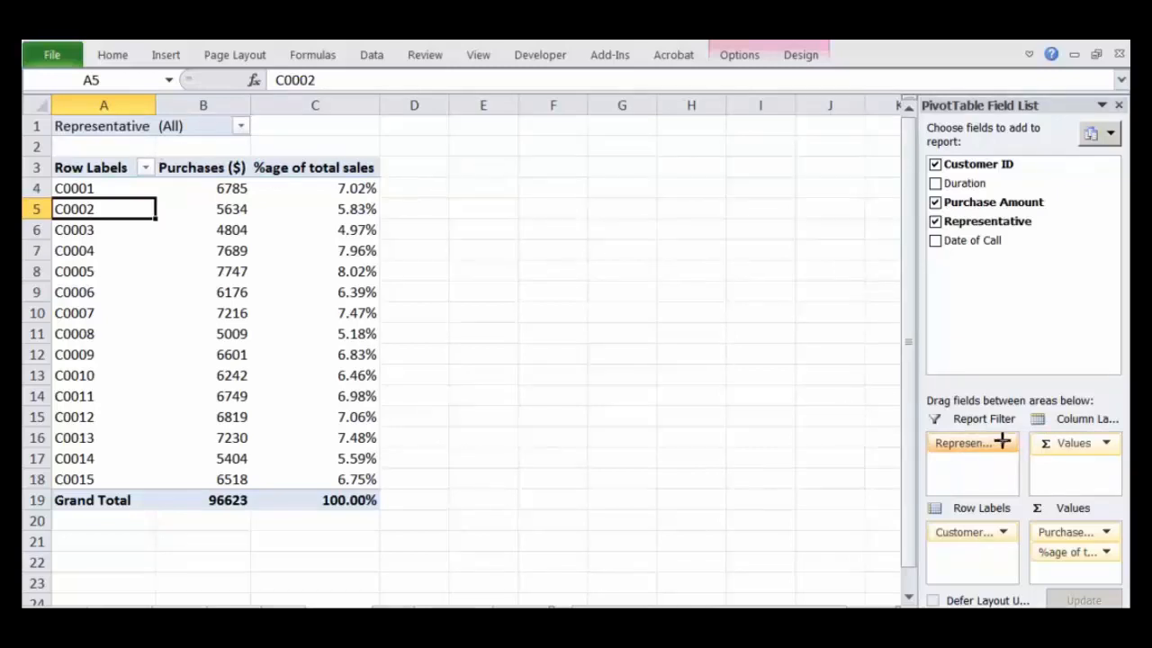
{"action": "mouse_move", "coordinate": [972, 421]}
{"action": "left_mouse_down"}
{"action": "mouse_move", "coordinate": [674, 275]}
{"action": "mouse_move", "coordinate": [260, 126]}
{"action": "mouse_move", "coordinate": [270, 142]}
{"action": "left_mouse_up"}
{"action": "mouse_move", "coordinate": [231, 99]}
{"action": "left_mouse_down"}
{"action": "mouse_move", "coordinate": [27, 109]}
{"action": "mouse_move", "coordinate": [72, 133]}
{"action": "mouse_move", "coordinate": [267, 141]}
{"action": "mouse_move", "coordinate": [220, 100]}
{"action": "mouse_move", "coordinate": [246, 121]}
{"action": "mouse_move", "coordinate": [162, 143]}
{"action": "mouse_move", "coordinate": [179, 109]}
{"action": "mouse_move", "coordinate": [166, 146]}
{"action": "mouse_move", "coordinate": [155, 115]}
{"action": "mouse_move", "coordinate": [165, 150]}
{"action": "left_mouse_up"}
{"action": "key", "text": "Escape"}
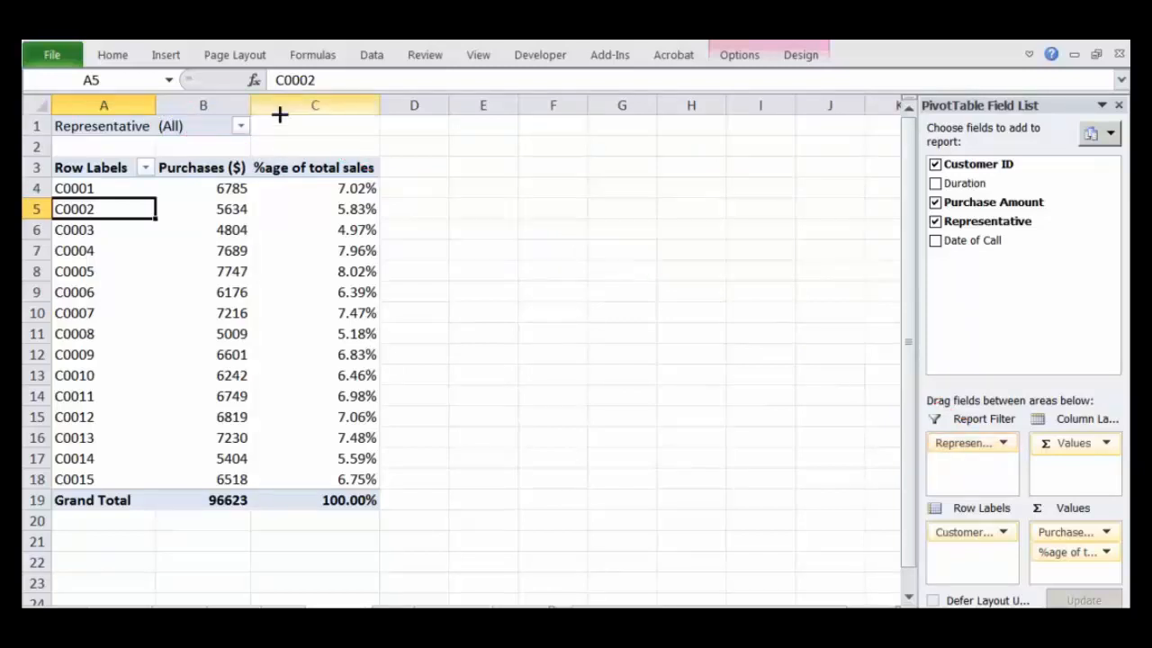
Step: Set the Representative report filter to R01 and review that representative's customer purchases, percentages and grand total
{"action": "left_click", "coordinate": [240, 125]}
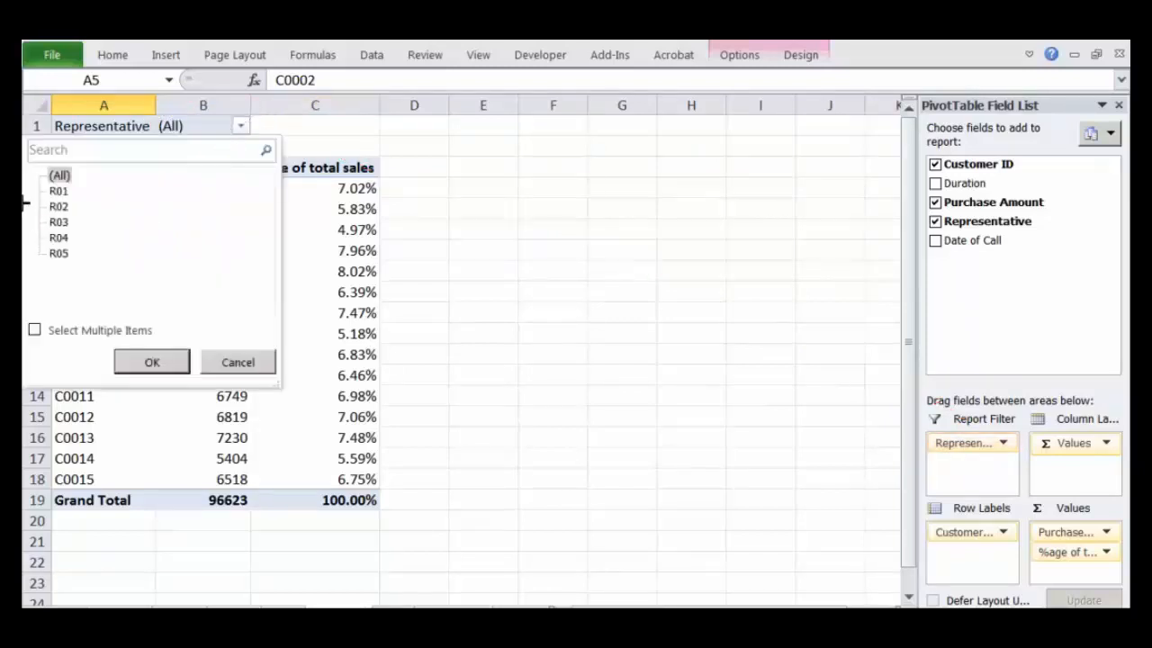
{"action": "left_click", "coordinate": [60, 191]}
{"action": "left_click", "coordinate": [58, 206]}
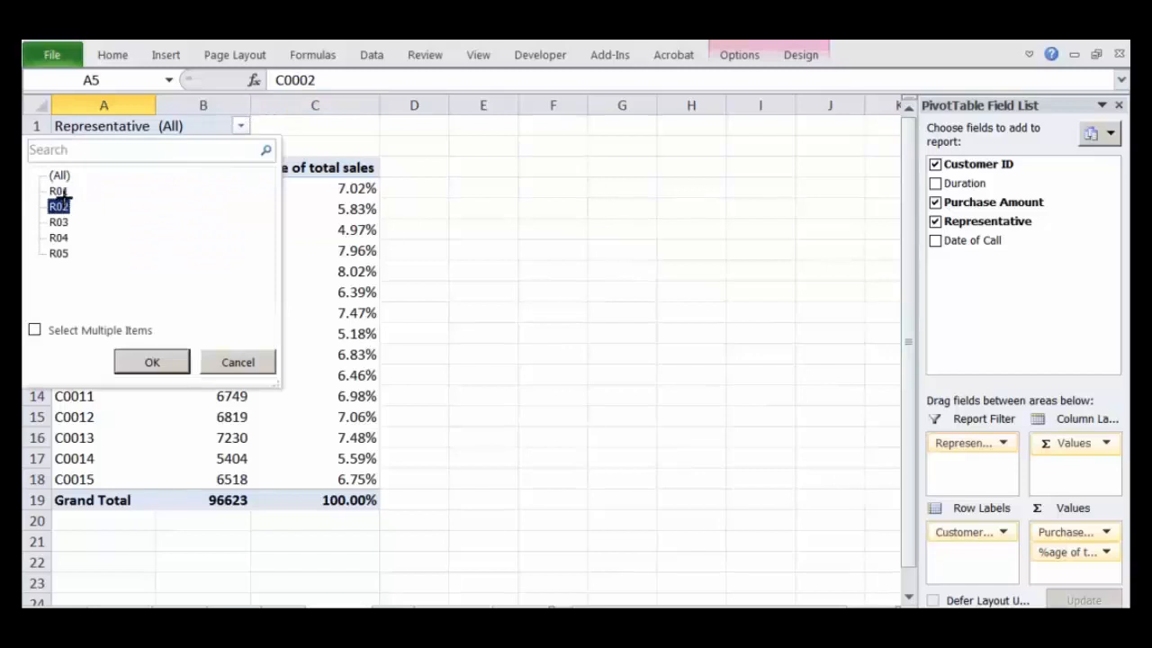
{"action": "left_click", "coordinate": [60, 191]}
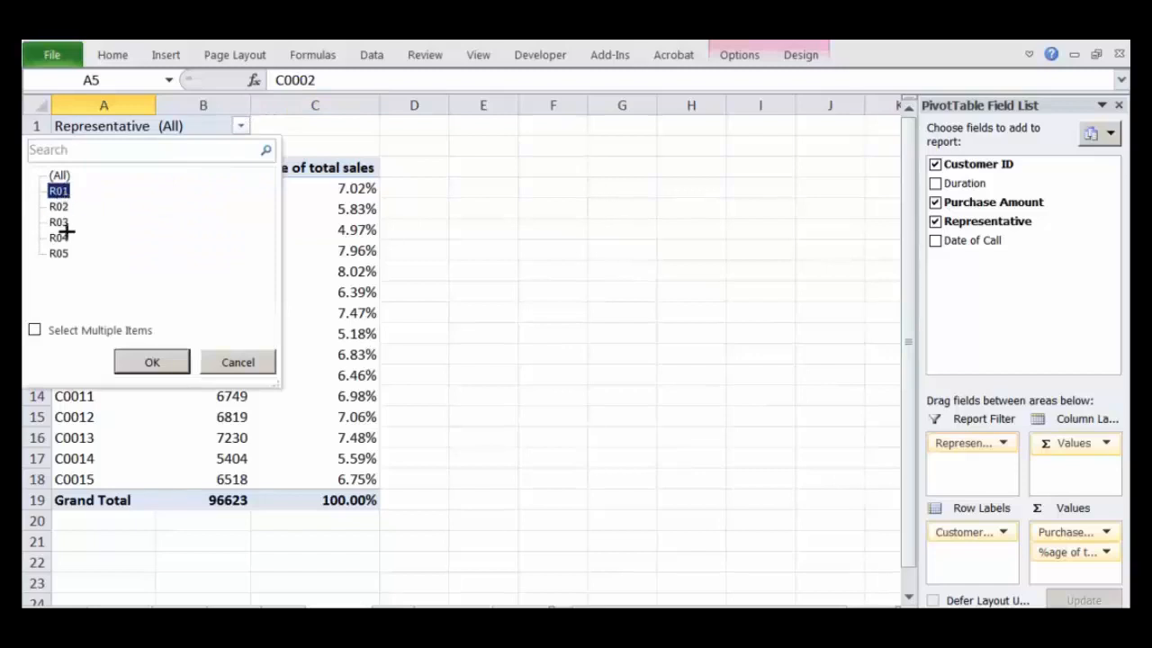
{"action": "left_click", "coordinate": [152, 362]}
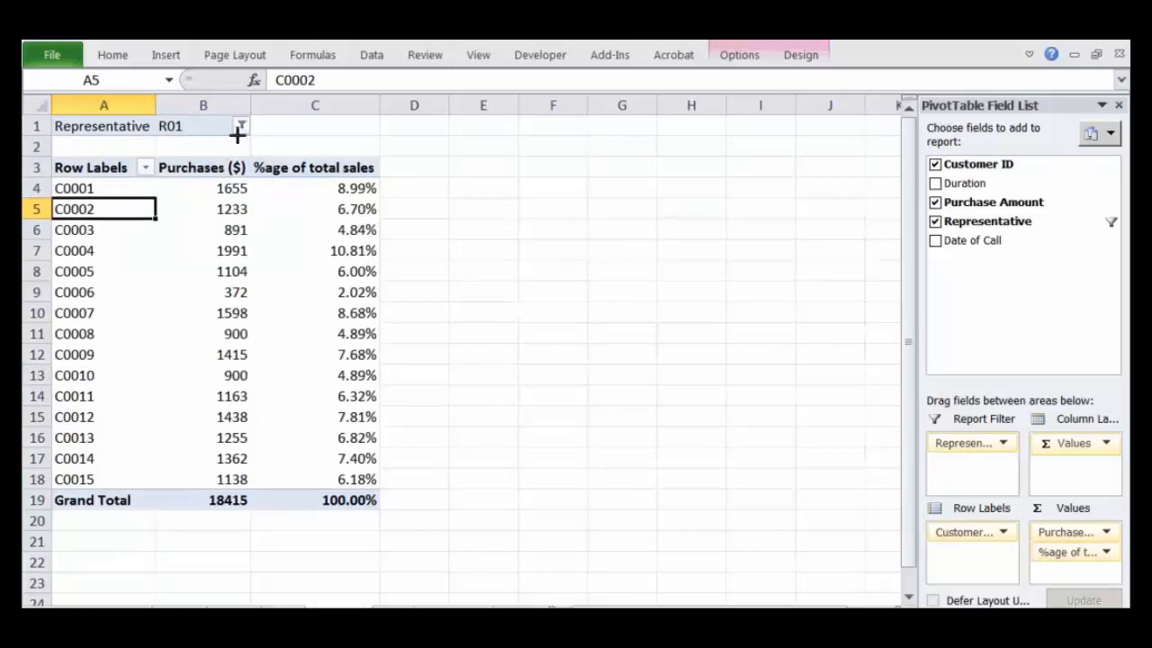
{"action": "left_click", "coordinate": [226, 500]}
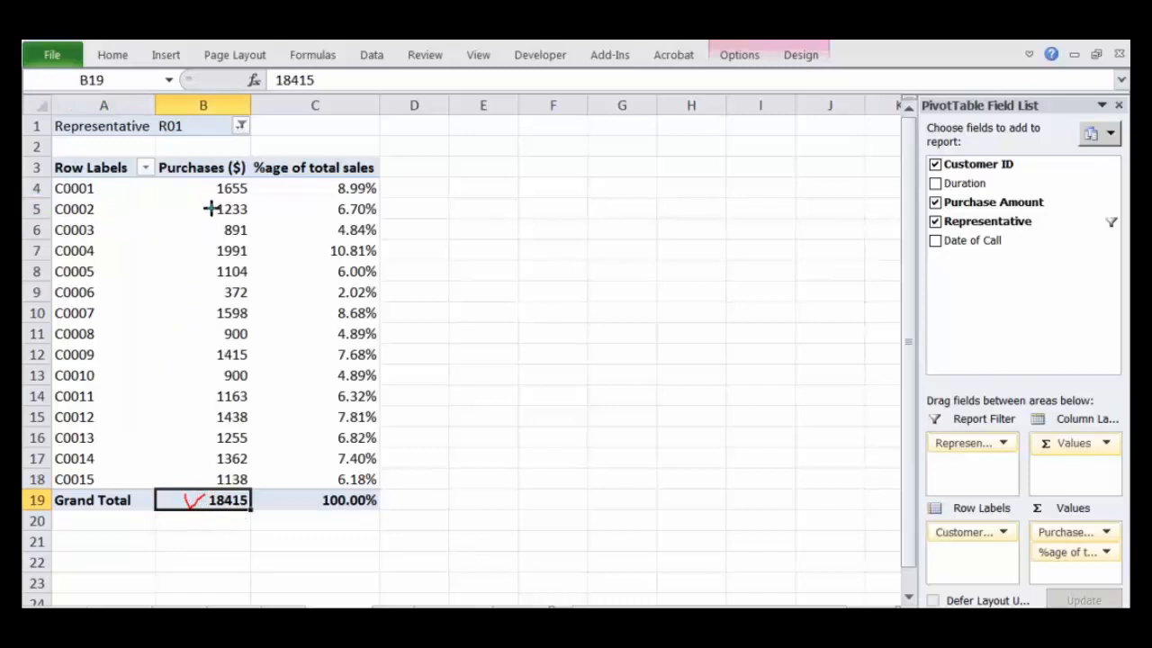
{"action": "mouse_move", "coordinate": [207, 185]}
{"action": "left_mouse_down"}
{"action": "mouse_move", "coordinate": [164, 379]}
{"action": "mouse_move", "coordinate": [189, 475]}
{"action": "left_mouse_up"}
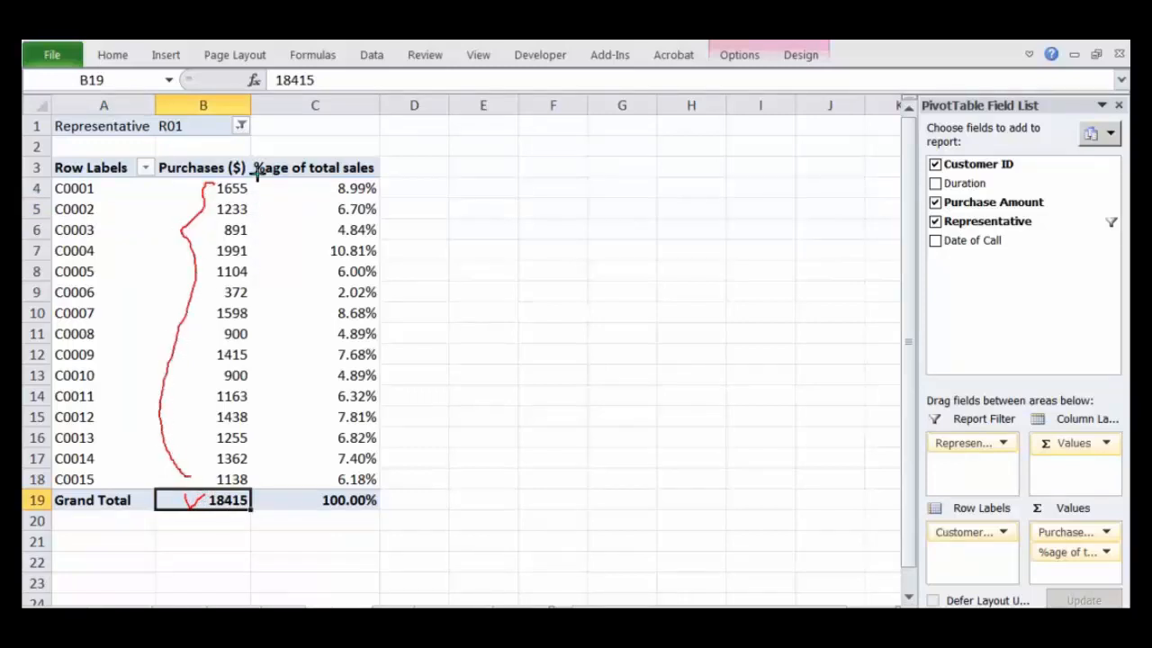
{"action": "left_click_drag", "start_coordinate": [261, 174], "coordinate": [262, 481]}
{"action": "key", "text": "Escape"}
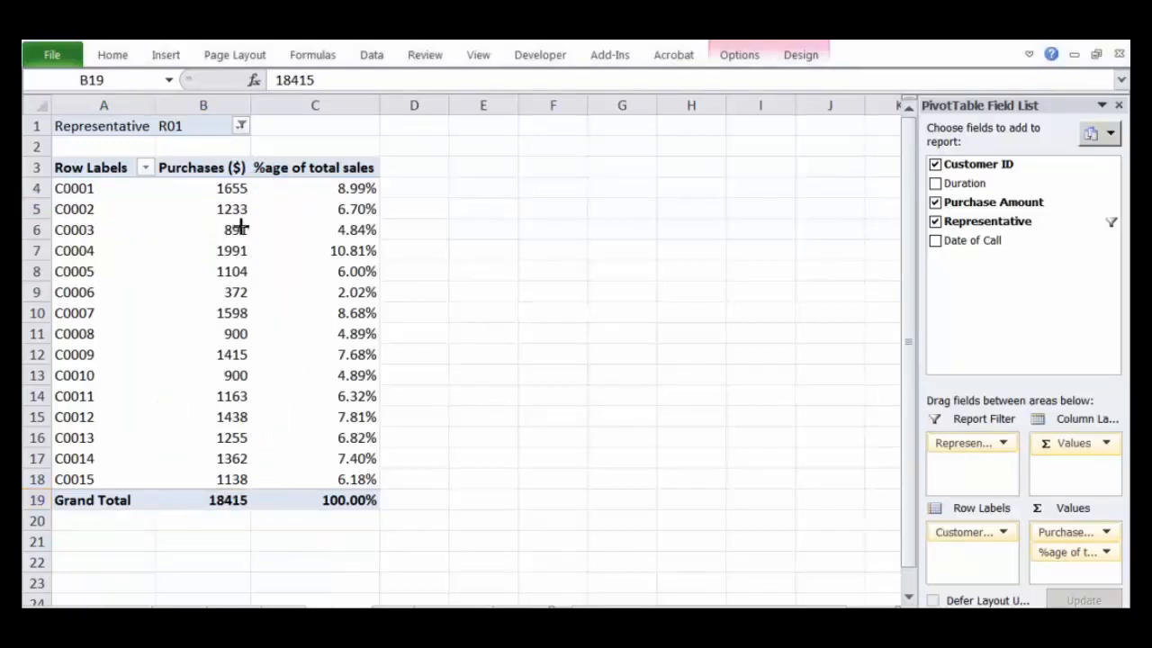
Step: Allow multiple items in the Representative report filter and include R02 alongside R01
{"action": "left_click", "coordinate": [239, 127]}
{"action": "left_click", "coordinate": [239, 127]}
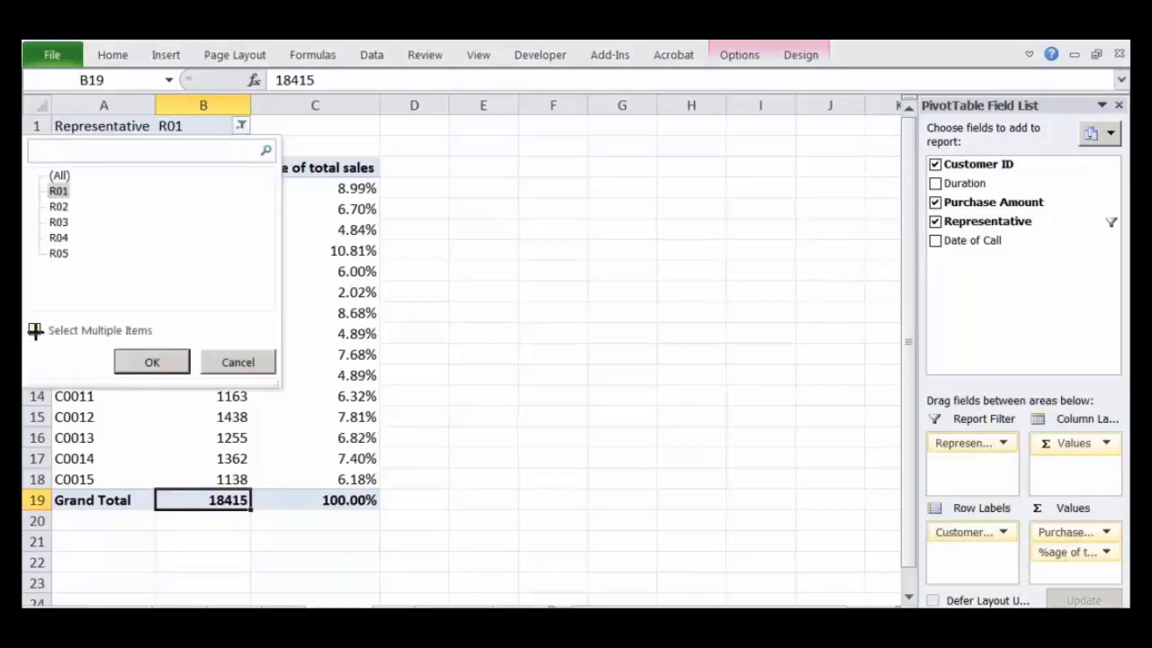
{"action": "left_click", "coordinate": [35, 330]}
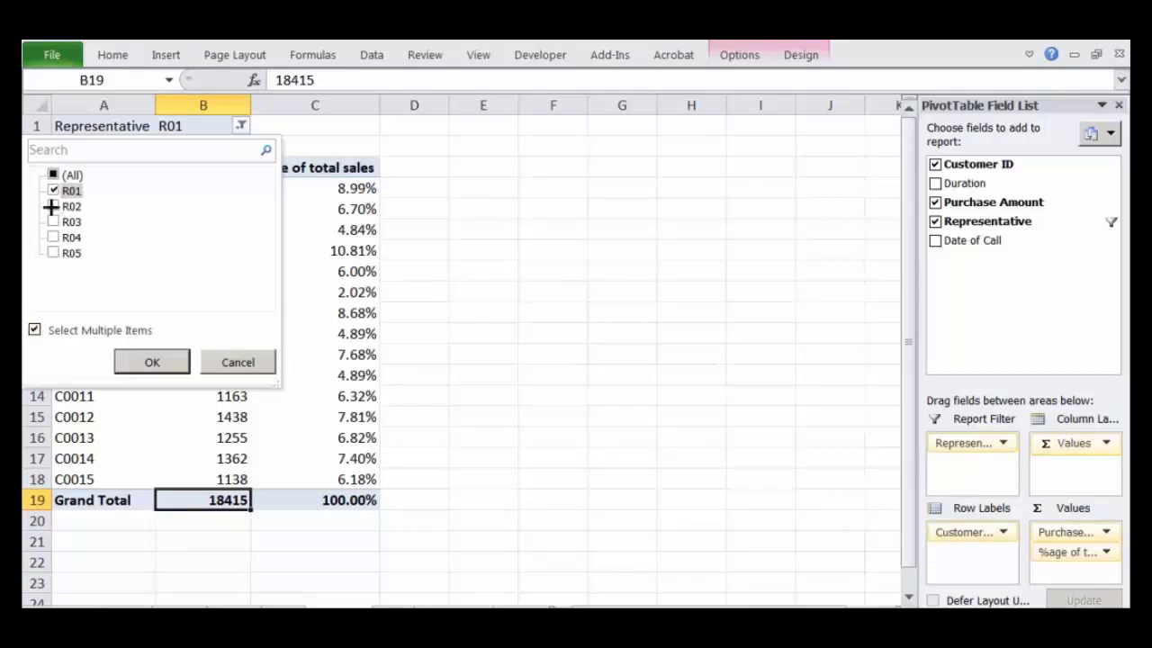
{"action": "left_click", "coordinate": [53, 206]}
{"action": "left_click", "coordinate": [150, 361]}
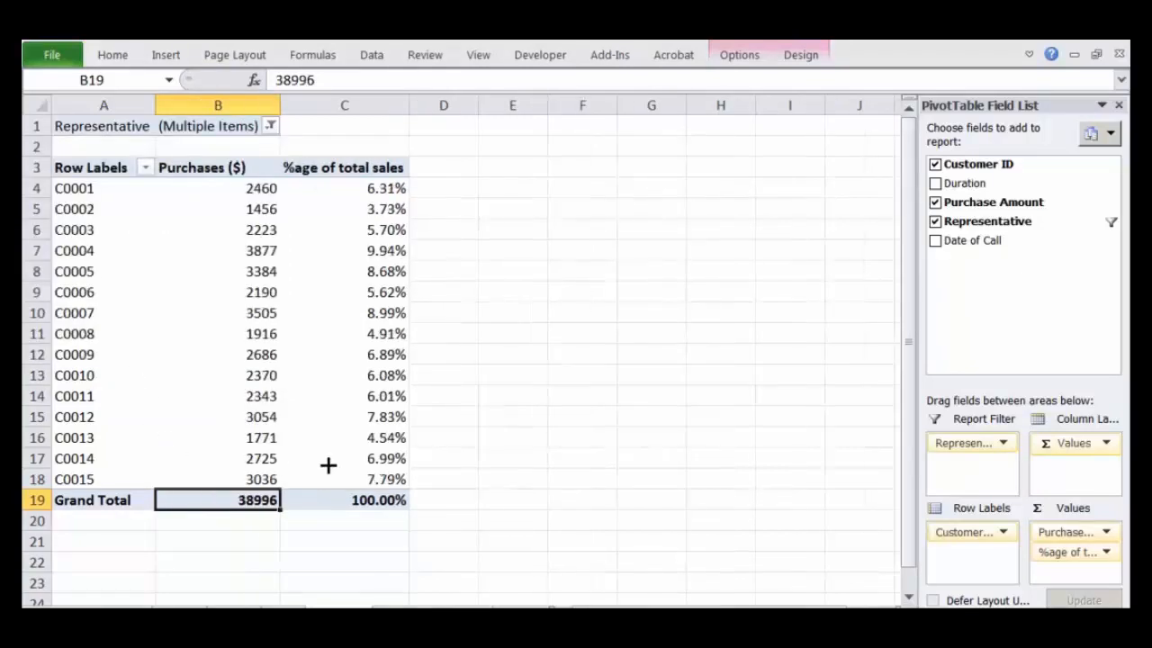
Step: Review which representatives are included in the Representative report filter and check the purchases grand total
{"action": "left_click", "coordinate": [269, 126]}
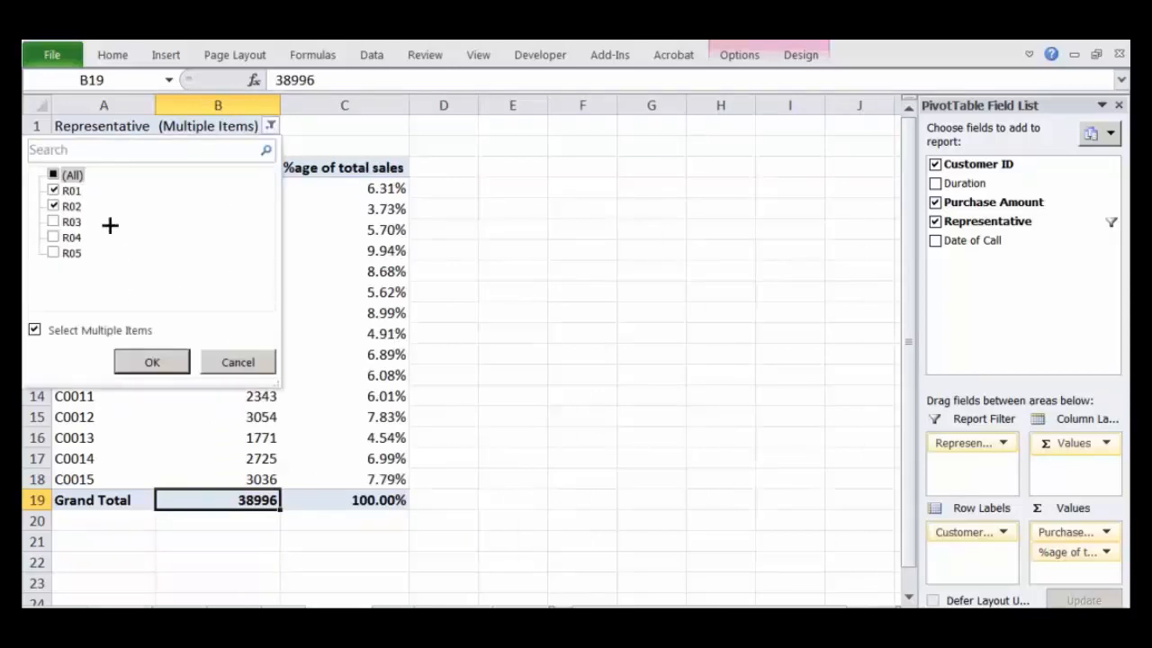
{"action": "left_click", "coordinate": [237, 363]}
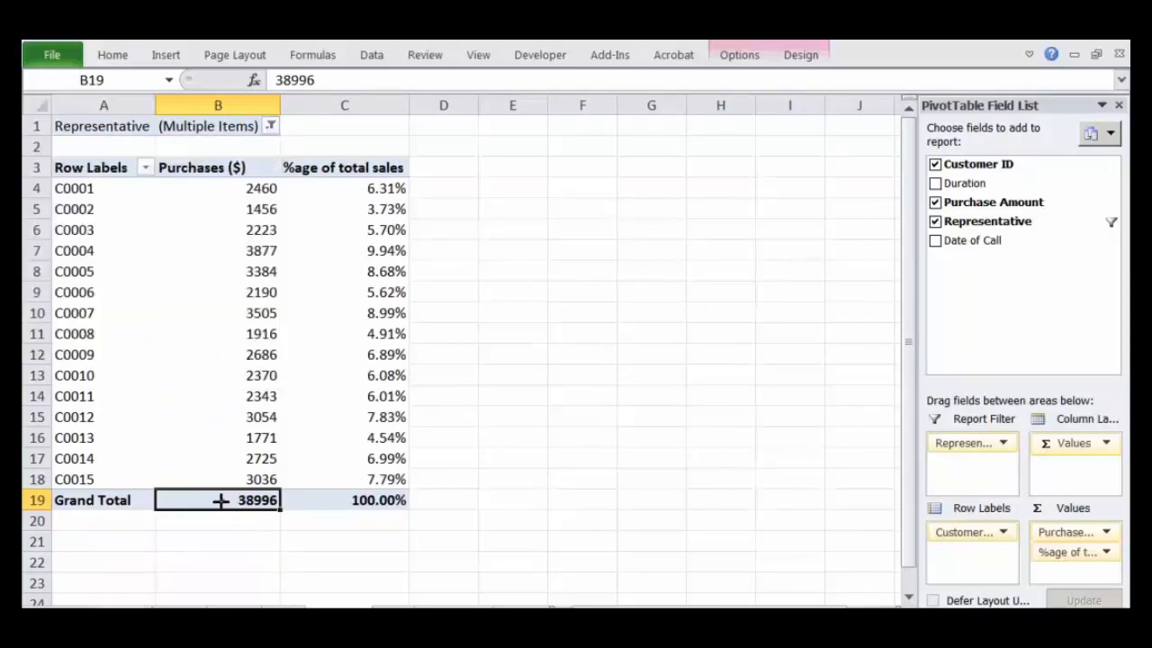
{"action": "left_click_drag", "start_coordinate": [221, 501], "coordinate": [238, 491]}
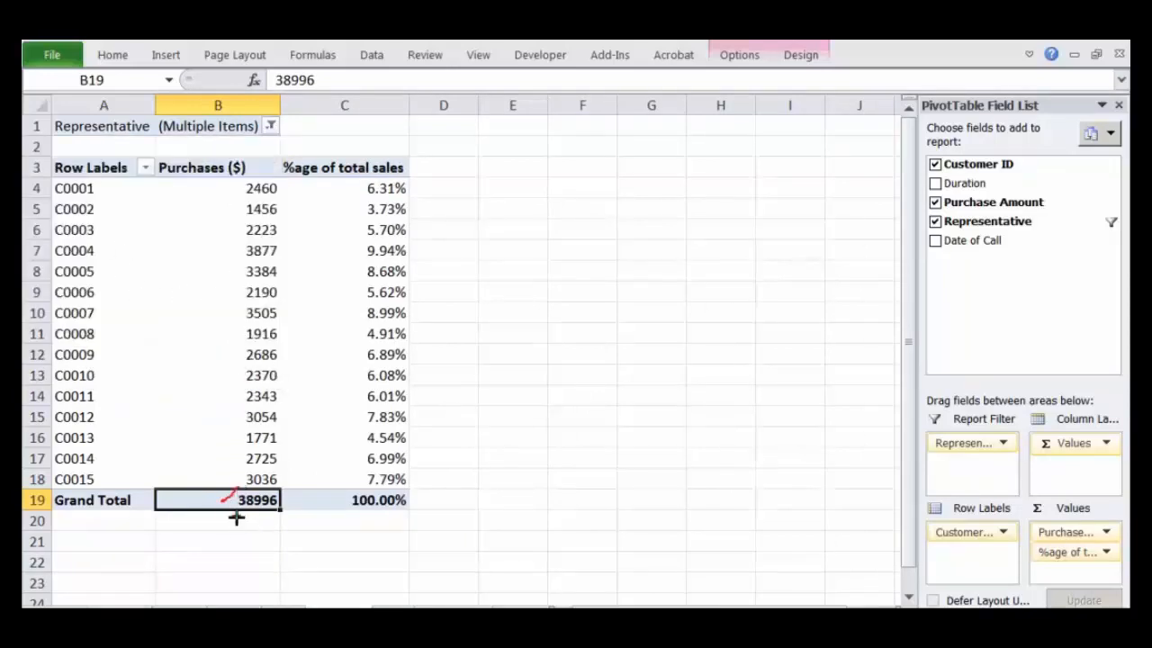
{"action": "key", "text": "Escape"}
{"action": "left_click", "coordinate": [270, 126]}
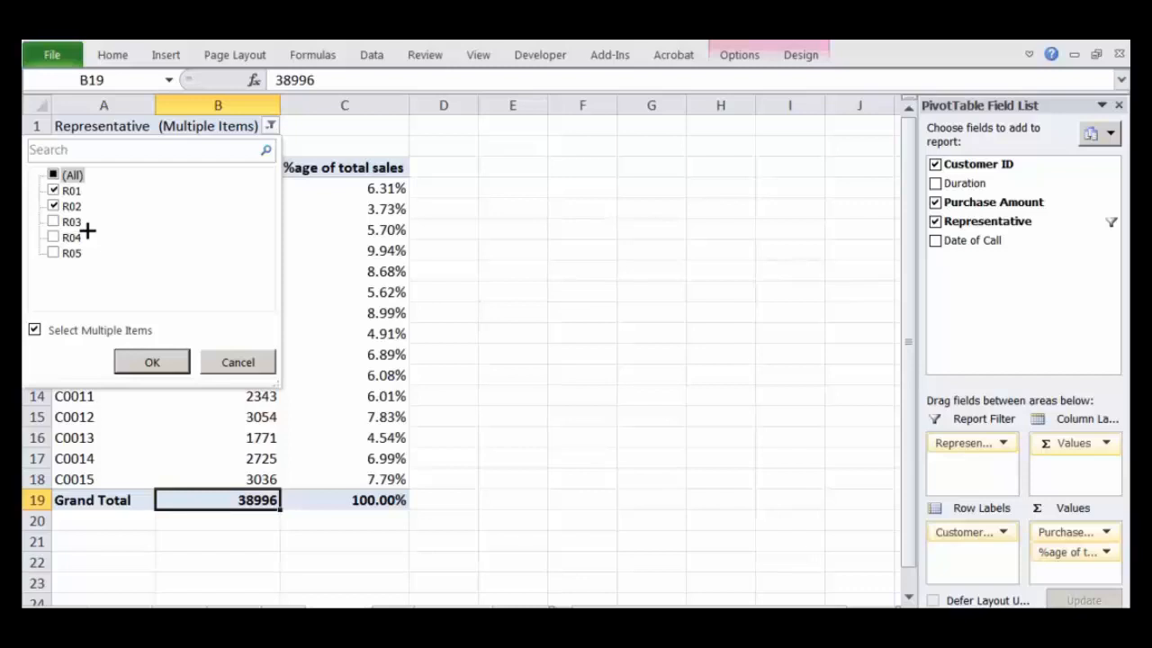
{"action": "left_click", "coordinate": [660, 295]}
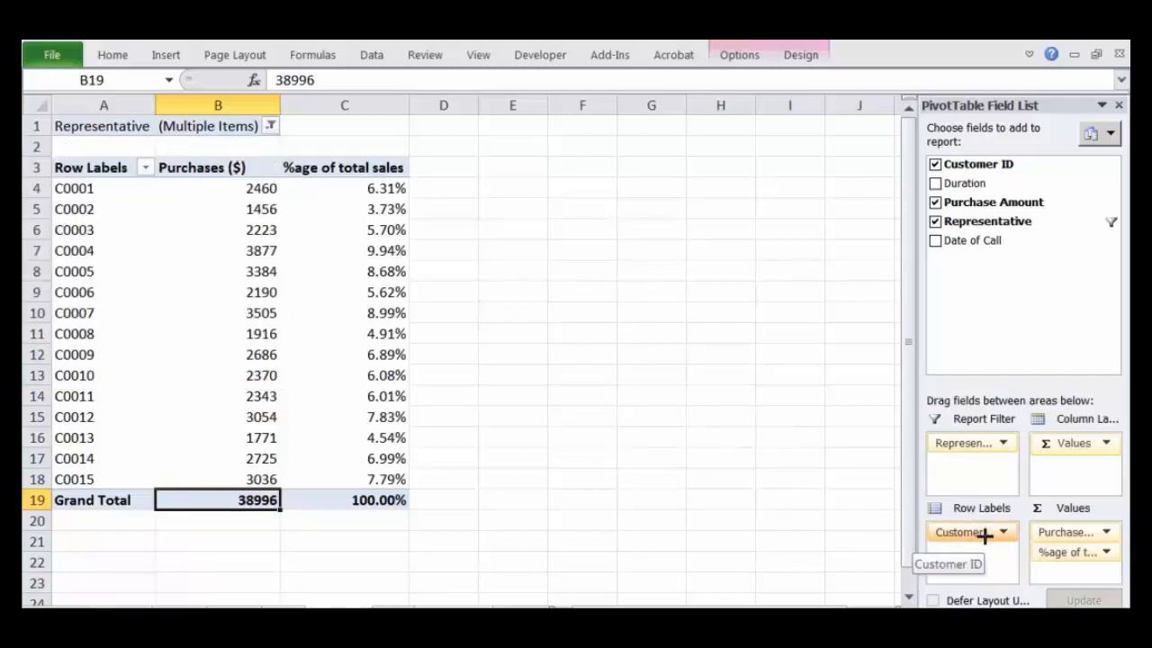
Step: Swap the PivotTable fields so that Customer ID is the report filter and Representative supplies the row labels
{"action": "left_click_drag", "start_coordinate": [984, 533], "coordinate": [987, 560]}
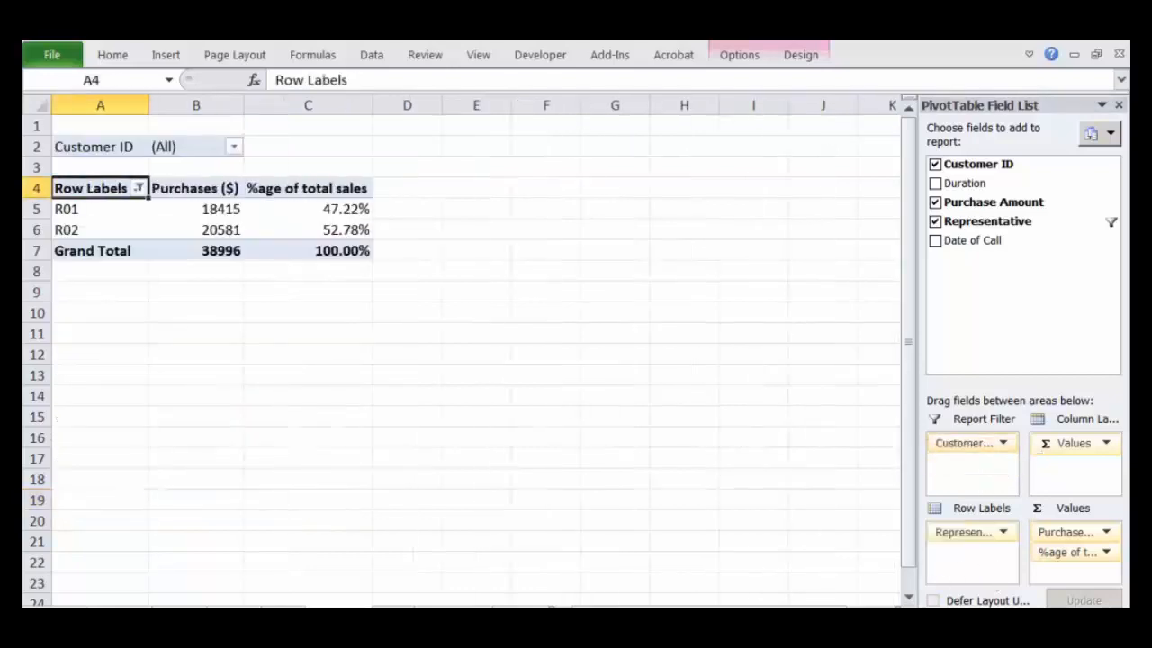
{"action": "left_click", "coordinate": [233, 146]}
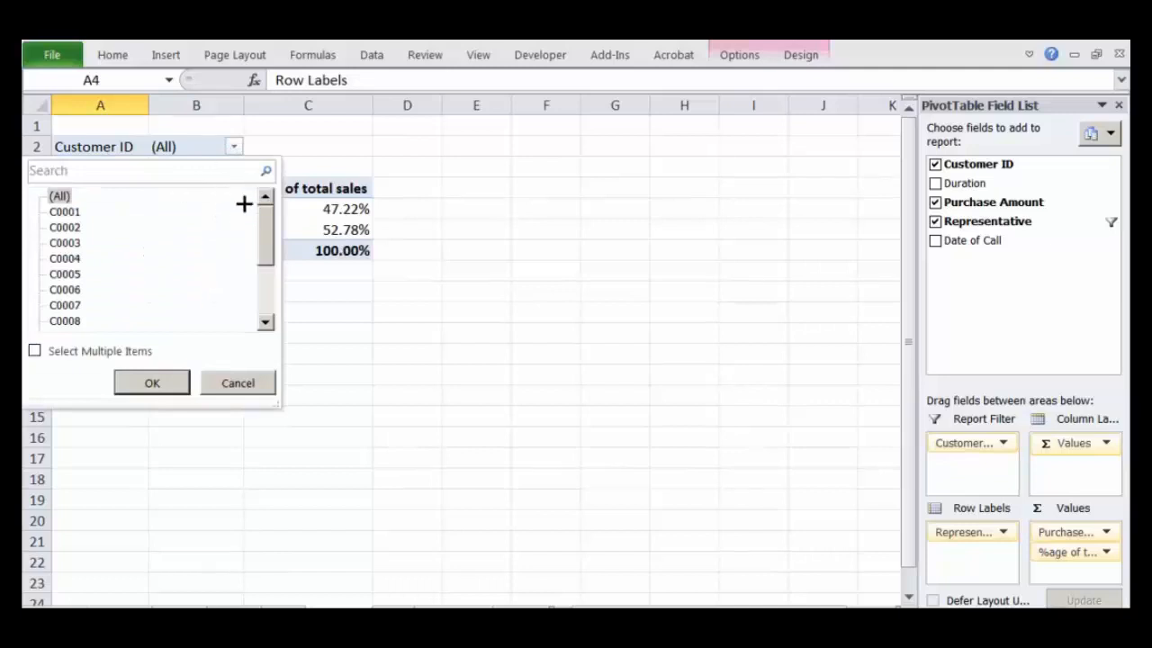
{"action": "left_click", "coordinate": [981, 524]}
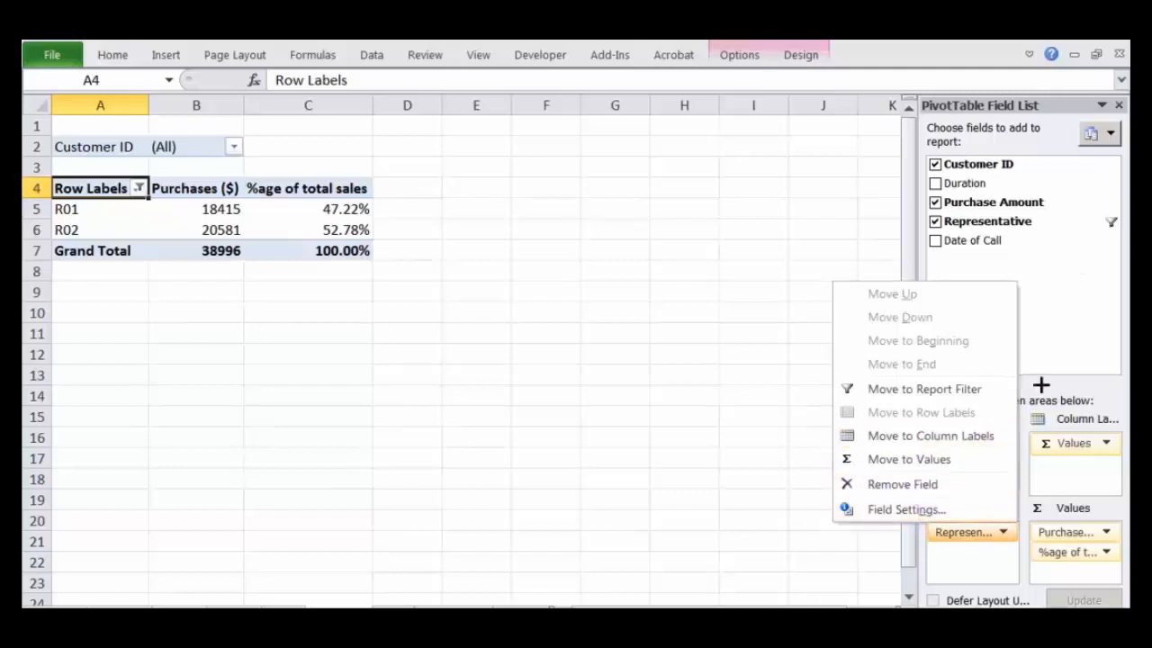
Step: Clear the filter from the Representative field so that all representatives are included in the row labels
{"action": "left_click", "coordinate": [1116, 236]}
{"action": "left_click", "coordinate": [1109, 221]}
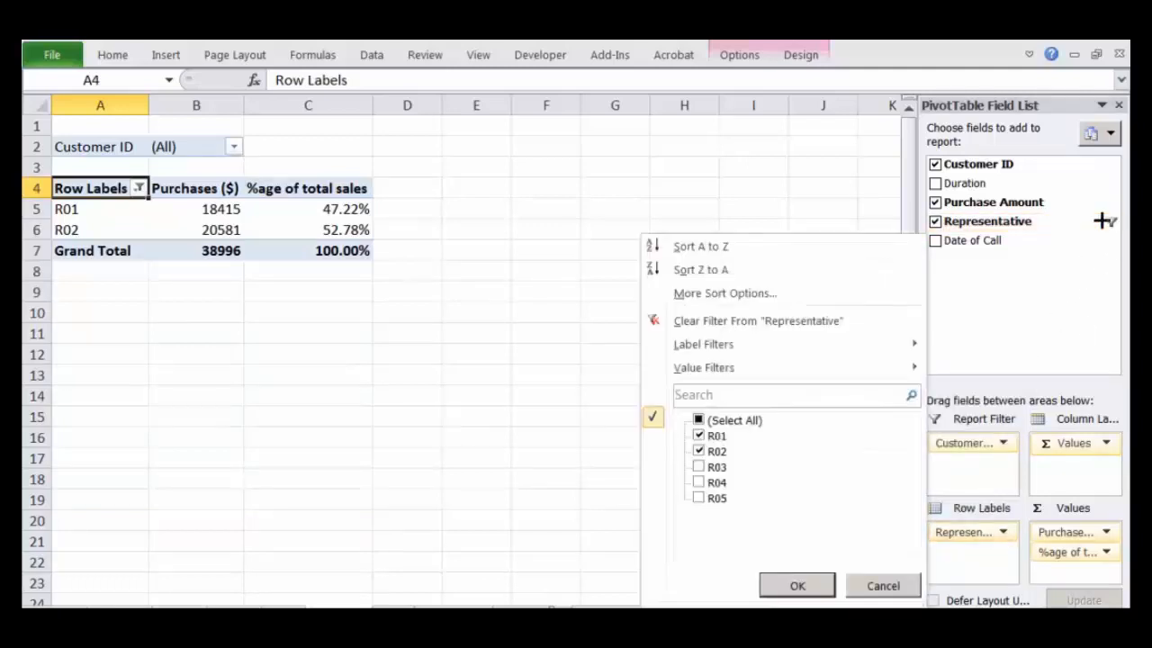
{"action": "left_click", "coordinate": [779, 320]}
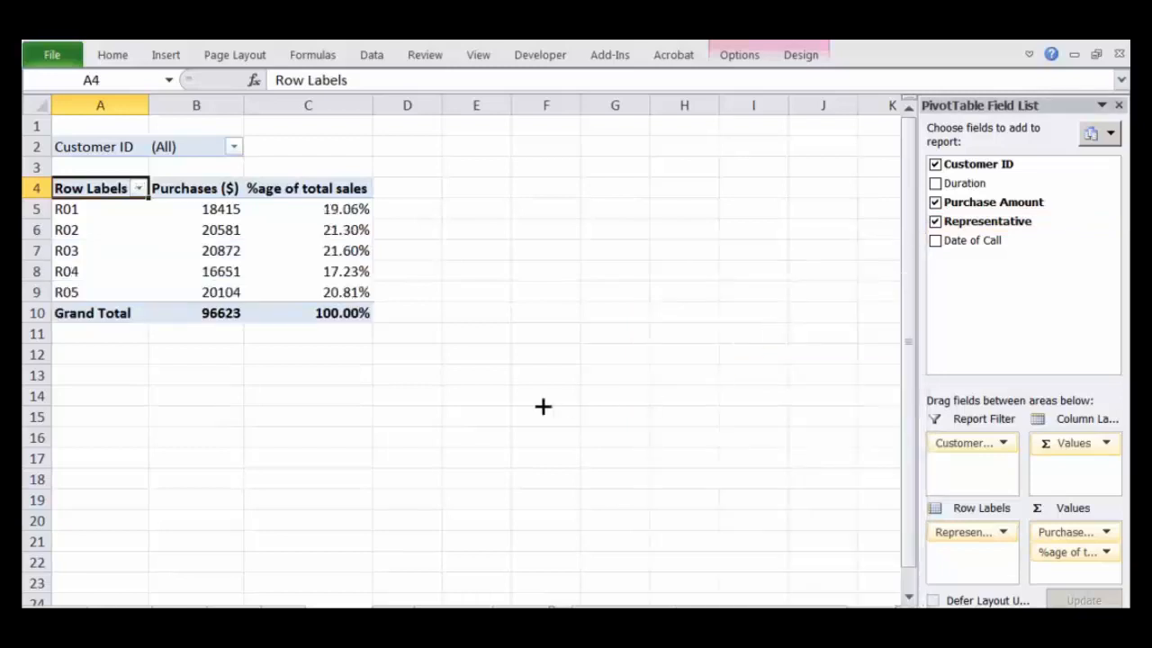
{"action": "left_click", "coordinate": [531, 415]}
{"action": "left_click", "coordinate": [88, 200]}
{"action": "left_click", "coordinate": [376, 275]}
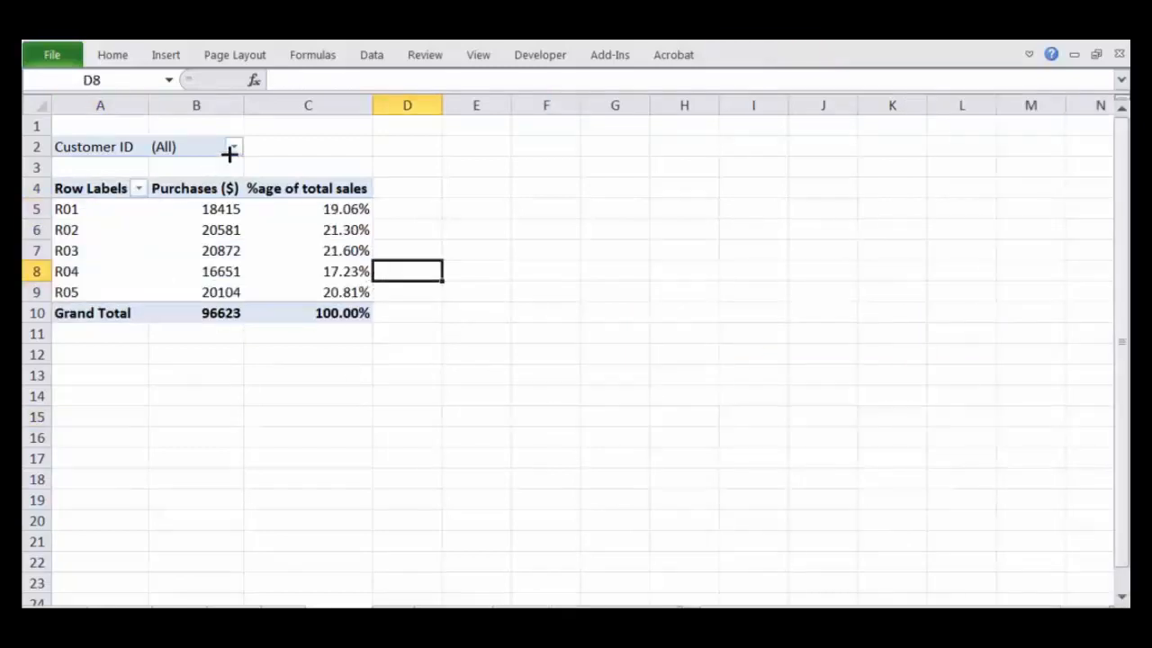
Step: Set the Customer ID report filter to C0001 and examine the R03 row's purchases and percentage
{"action": "left_click", "coordinate": [233, 146]}
{"action": "left_click", "coordinate": [65, 214]}
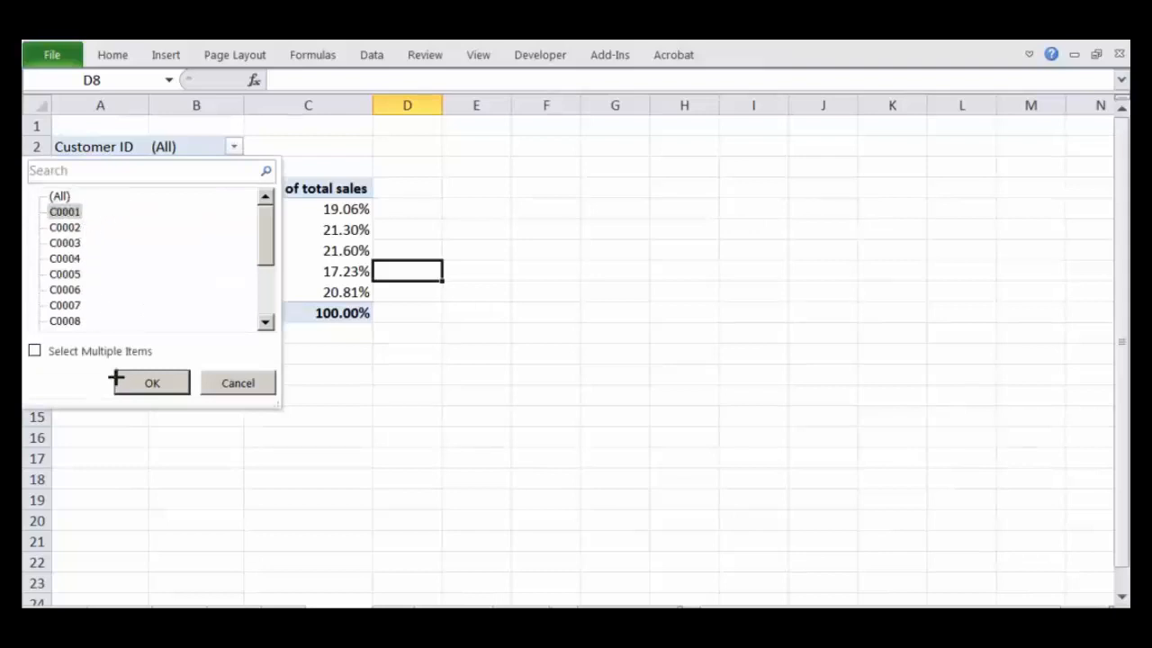
{"action": "left_click", "coordinate": [152, 383]}
{"action": "left_click", "coordinate": [229, 233]}
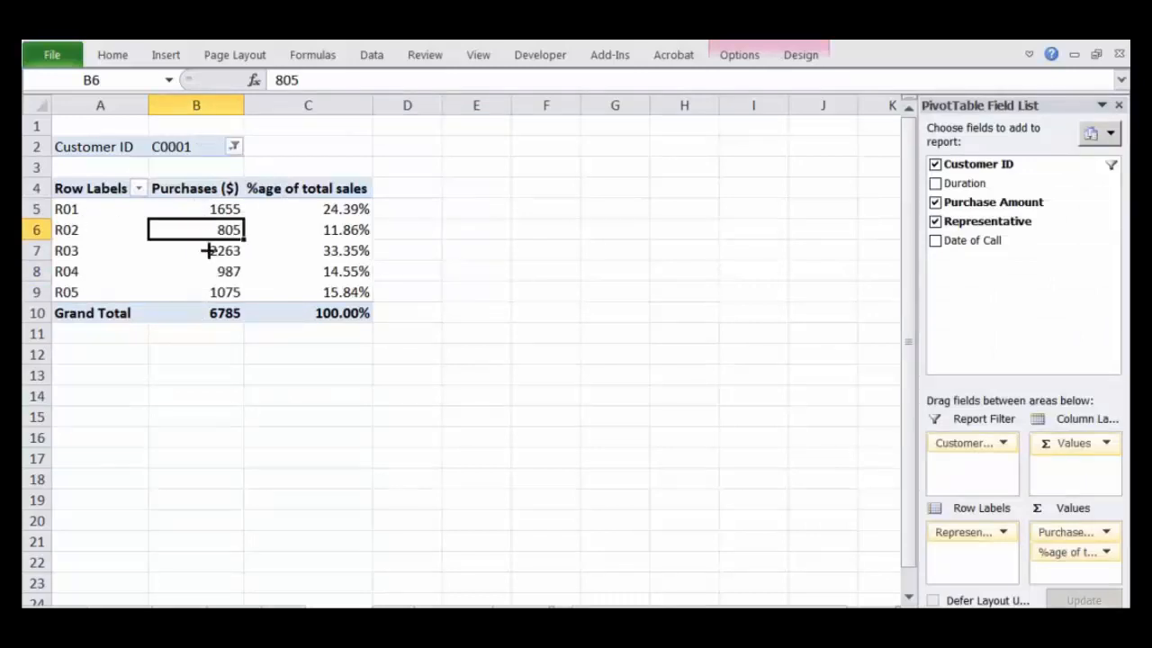
{"action": "left_click", "coordinate": [134, 252]}
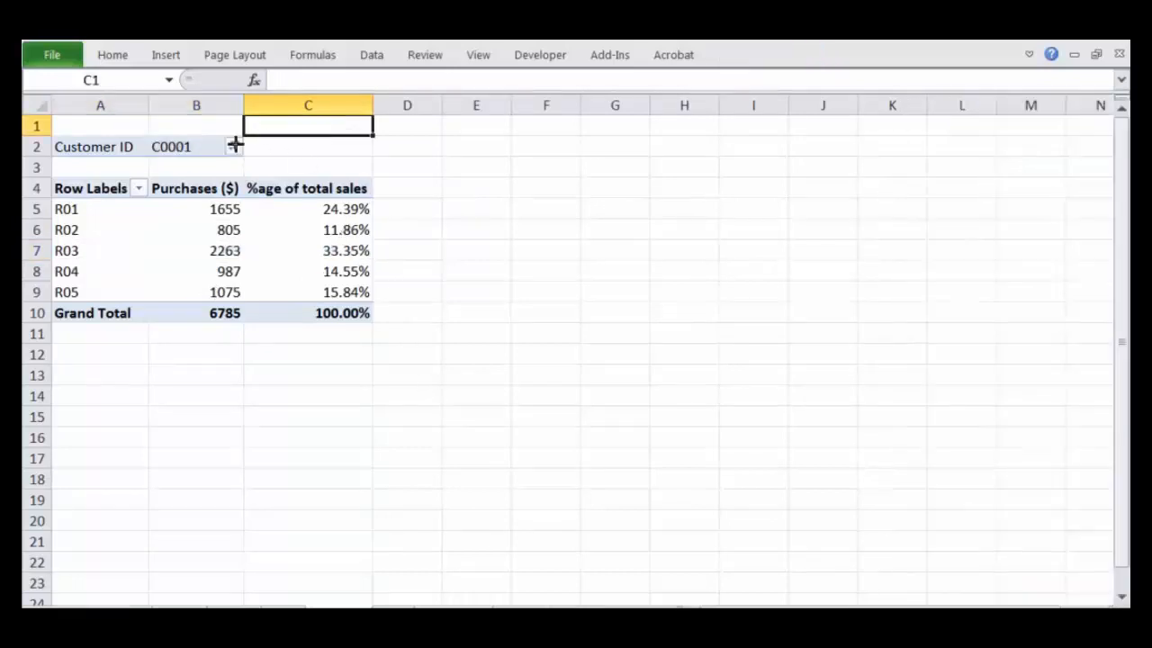
Step: Set the Customer ID report filter to C0002 and check R03's percentage of total sales
{"action": "left_click", "coordinate": [233, 146]}
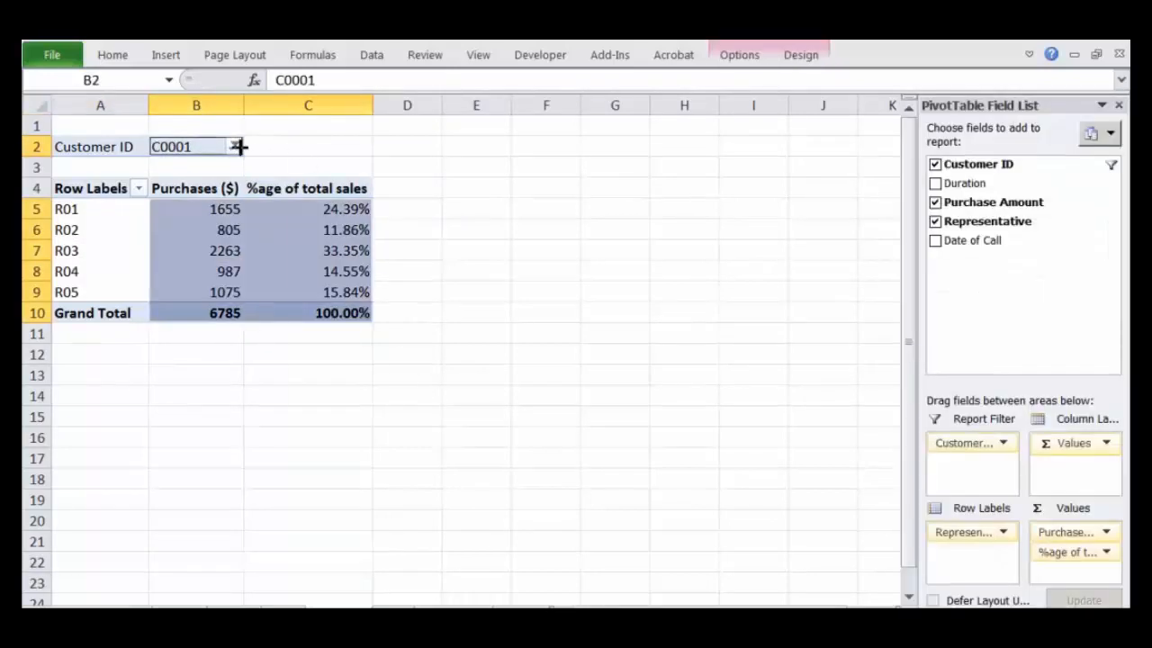
{"action": "left_click", "coordinate": [236, 145]}
{"action": "left_click", "coordinate": [65, 229]}
{"action": "left_click", "coordinate": [160, 387]}
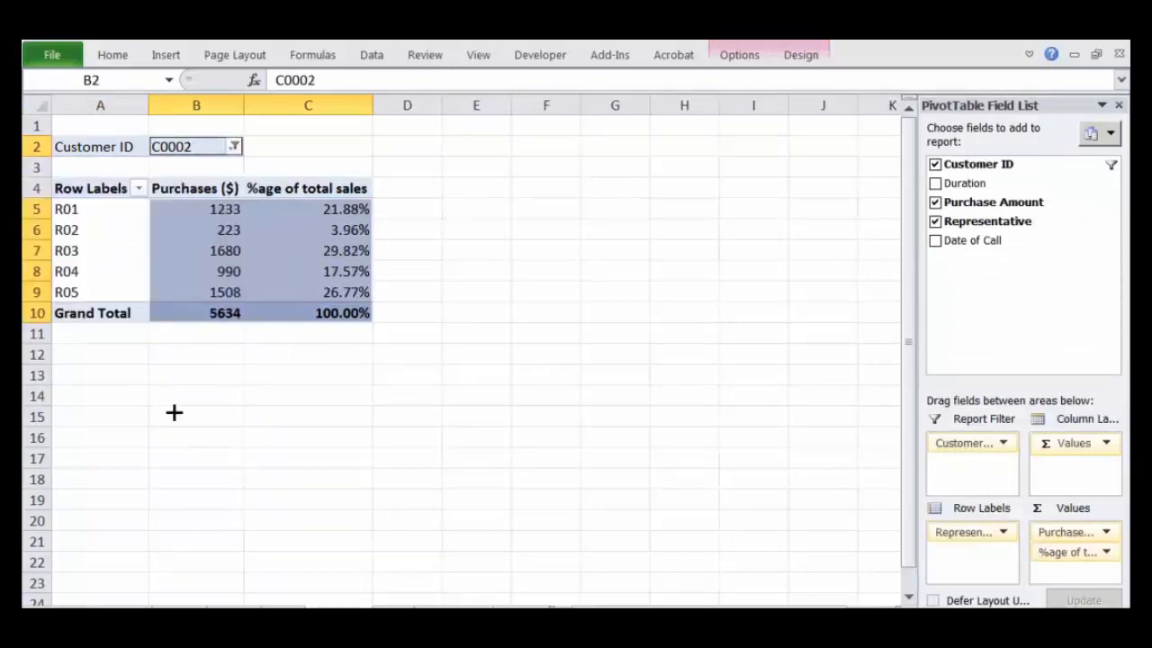
{"action": "left_click", "coordinate": [335, 252]}
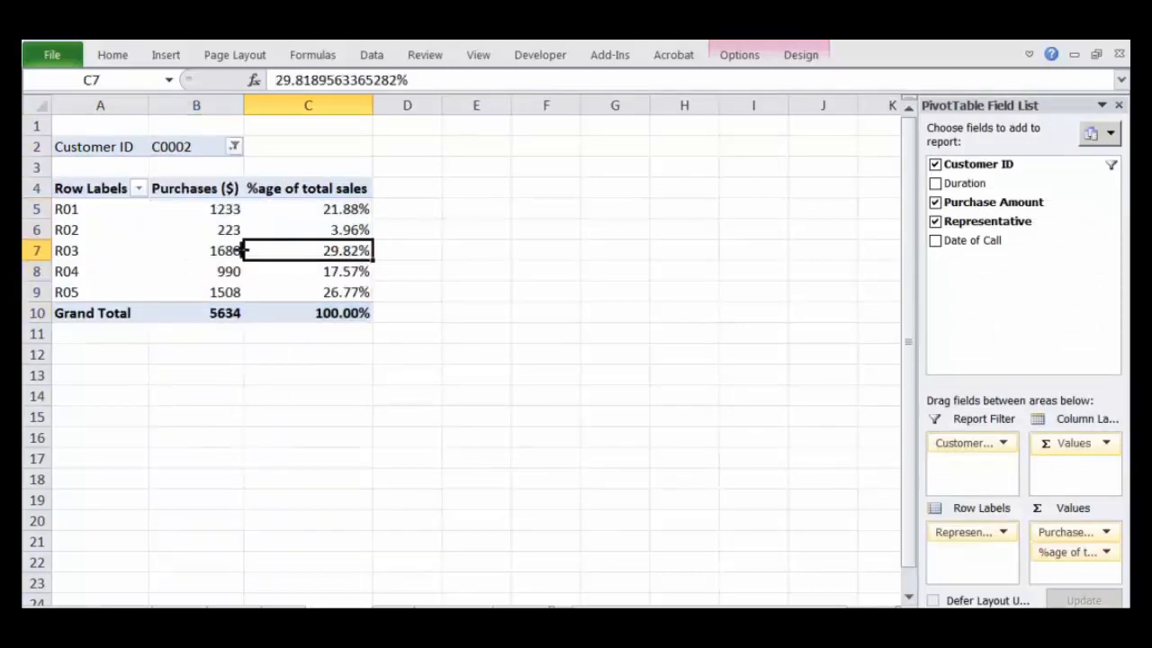
Step: Reset the Customer ID report filter to (All)
{"action": "left_click", "coordinate": [226, 144]}
{"action": "left_click", "coordinate": [234, 147]}
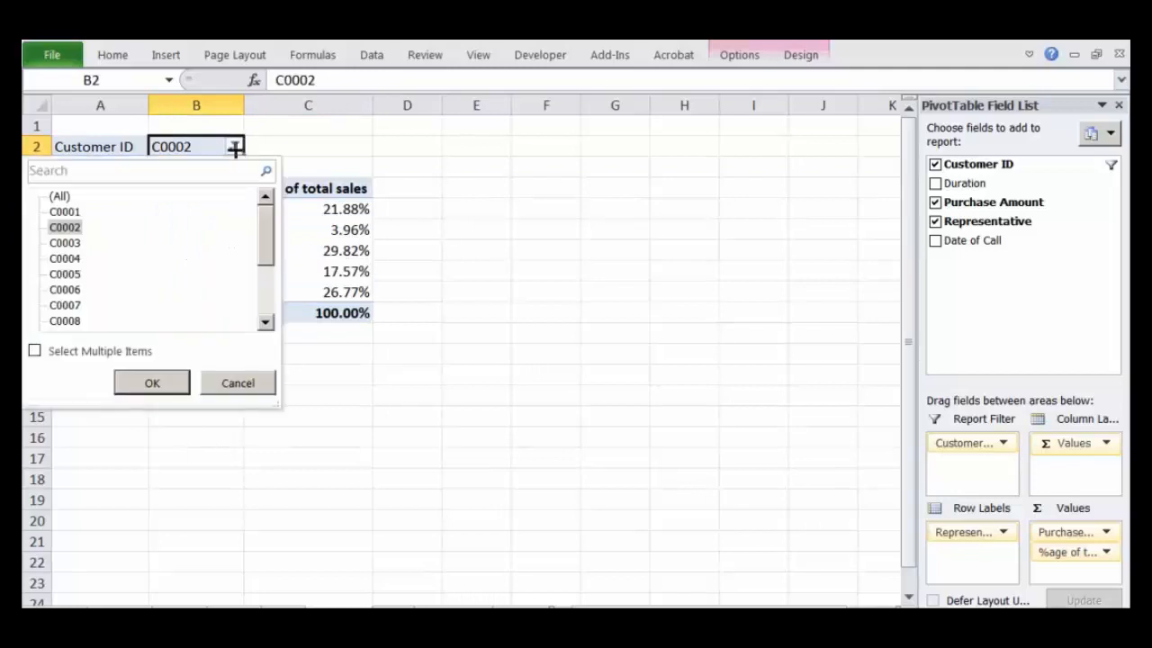
{"action": "left_click", "coordinate": [59, 196]}
{"action": "left_click", "coordinate": [161, 384]}
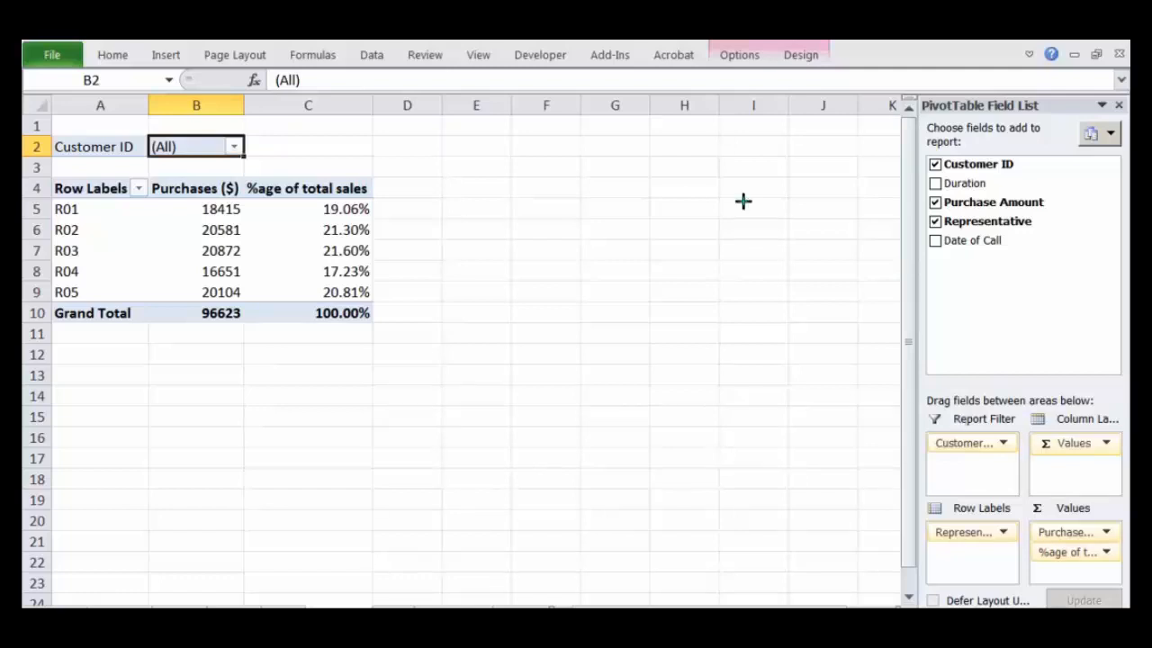
{"action": "mouse_move", "coordinate": [995, 414]}
{"action": "left_mouse_down"}
{"action": "mouse_move", "coordinate": [981, 465]}
{"action": "mouse_move", "coordinate": [1000, 409]}
{"action": "left_mouse_up"}
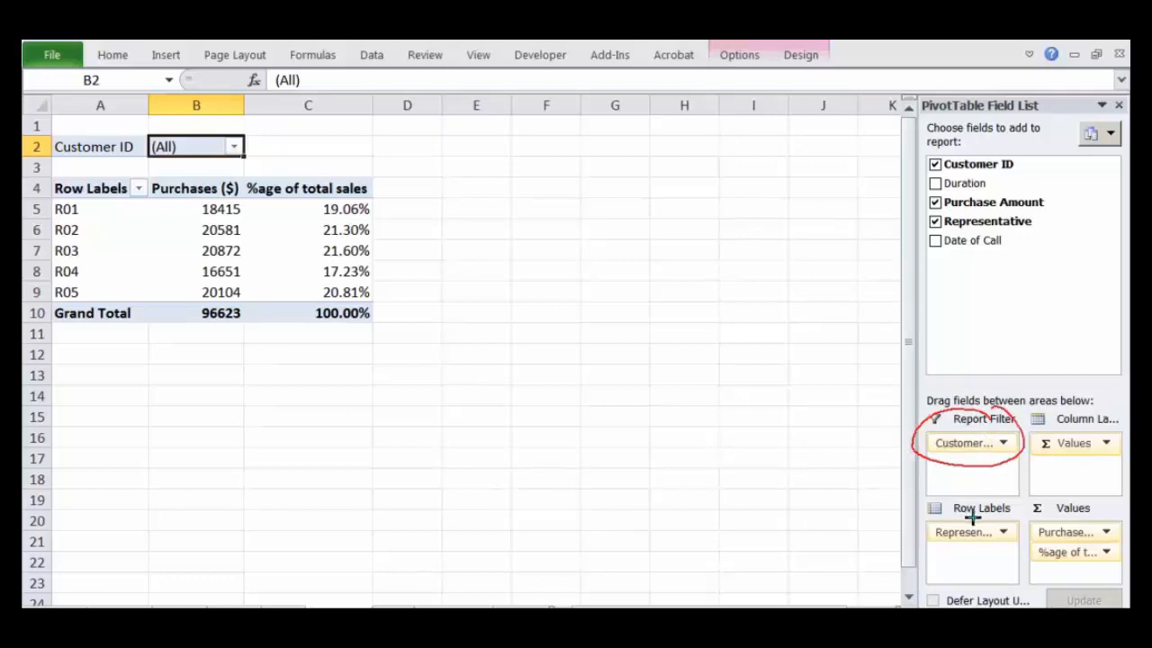
{"action": "mouse_move", "coordinate": [994, 515]}
{"action": "left_mouse_down"}
{"action": "mouse_move", "coordinate": [919, 532]}
{"action": "mouse_move", "coordinate": [994, 515]}
{"action": "left_mouse_up"}
{"action": "mouse_move", "coordinate": [1094, 527]}
{"action": "left_mouse_down"}
{"action": "mouse_move", "coordinate": [1036, 535]}
{"action": "mouse_move", "coordinate": [1108, 545]}
{"action": "left_mouse_up"}
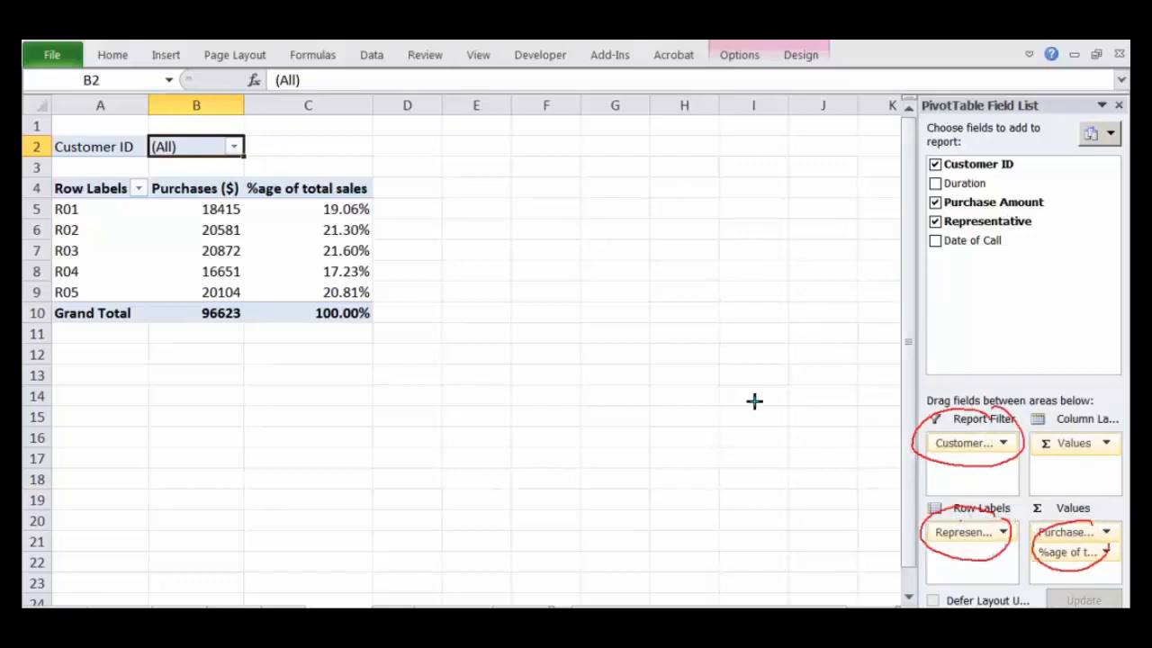
{"action": "key", "text": "Escape"}
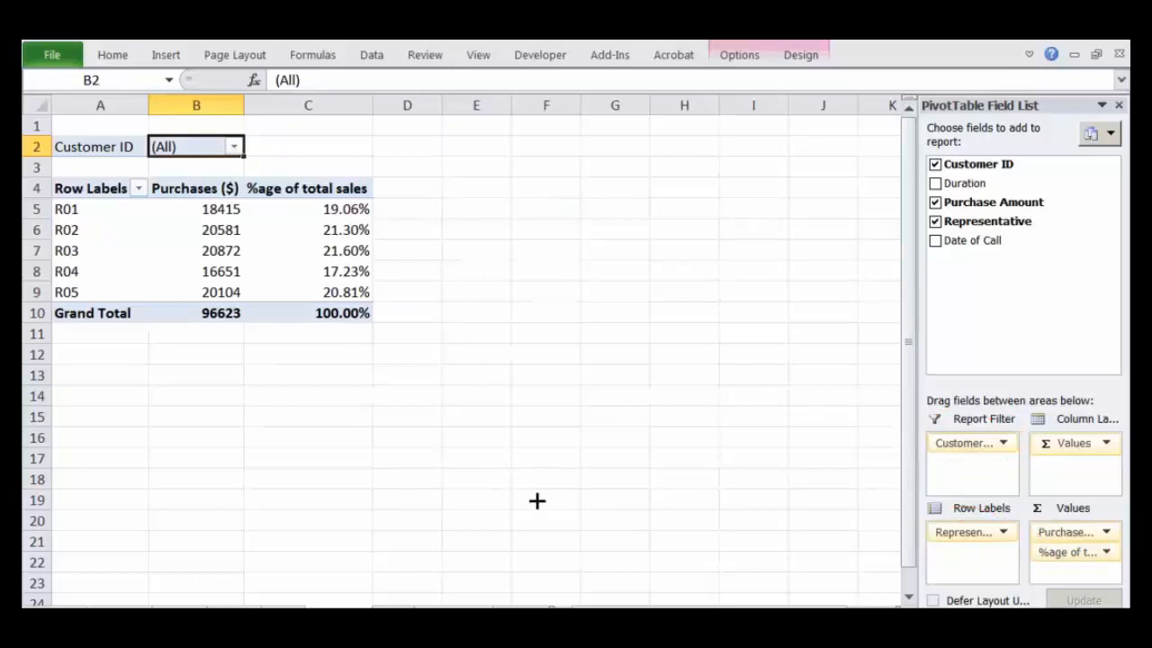
Step: Go to the sheet with the purchase totals by customer and review its customer IDs and Sum of Purchase Amount values
{"action": "left_click", "coordinate": [120, 613]}
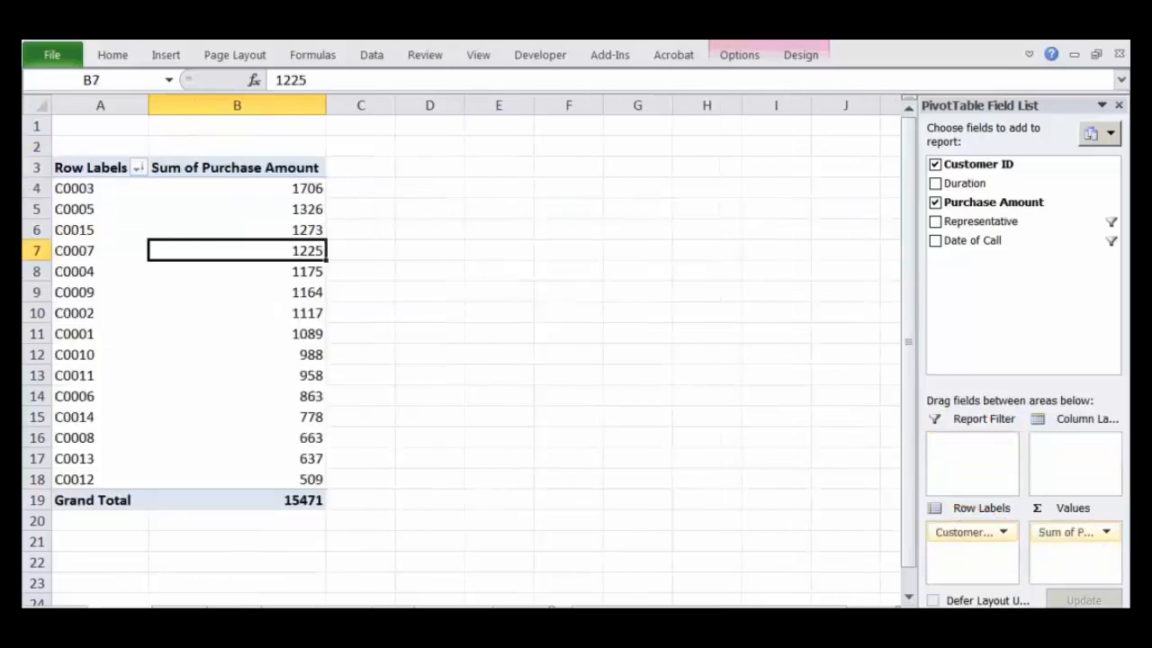
{"action": "left_click", "coordinate": [106, 188]}
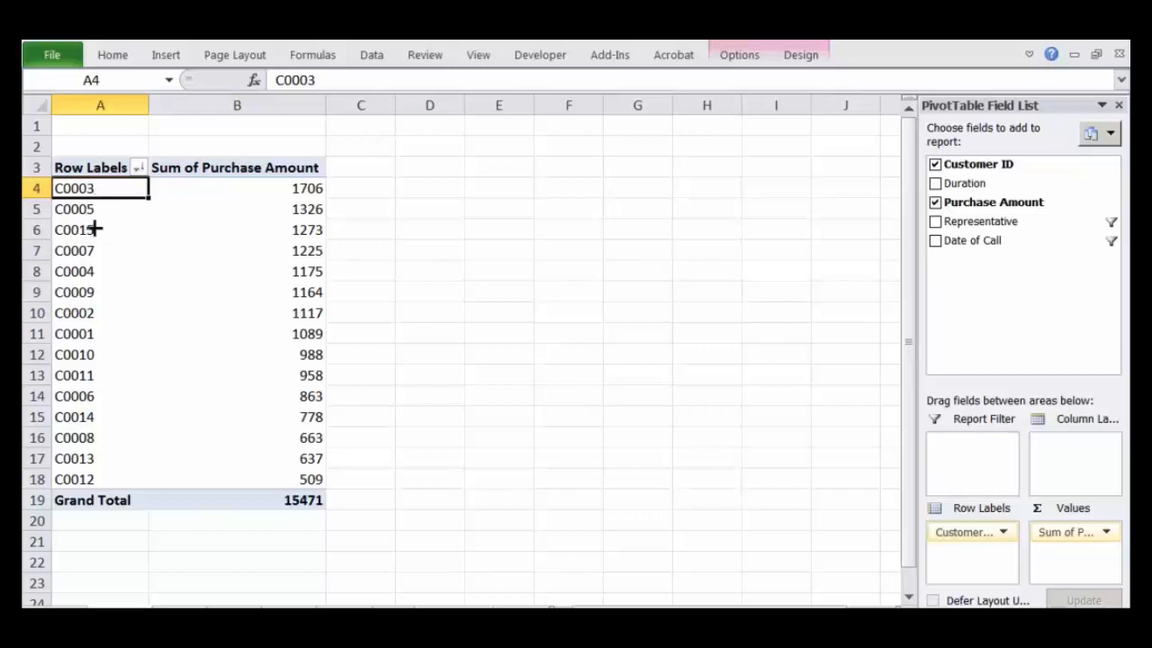
{"action": "left_click_drag", "start_coordinate": [95, 187], "coordinate": [118, 478]}
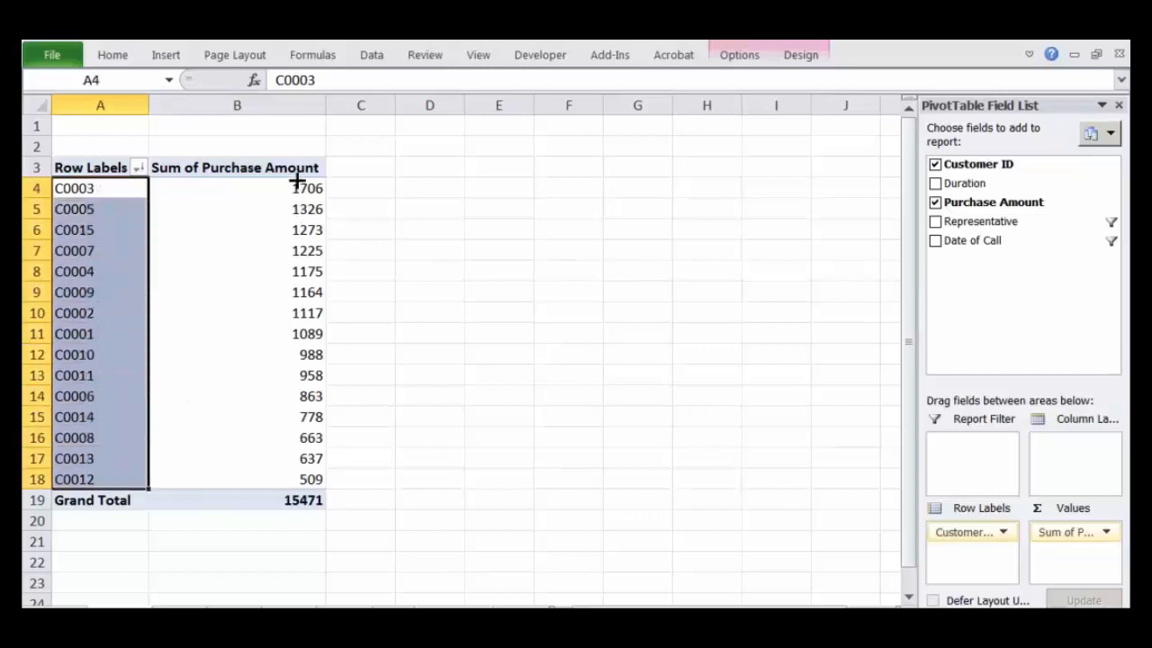
{"action": "left_click_drag", "start_coordinate": [296, 188], "coordinate": [288, 472]}
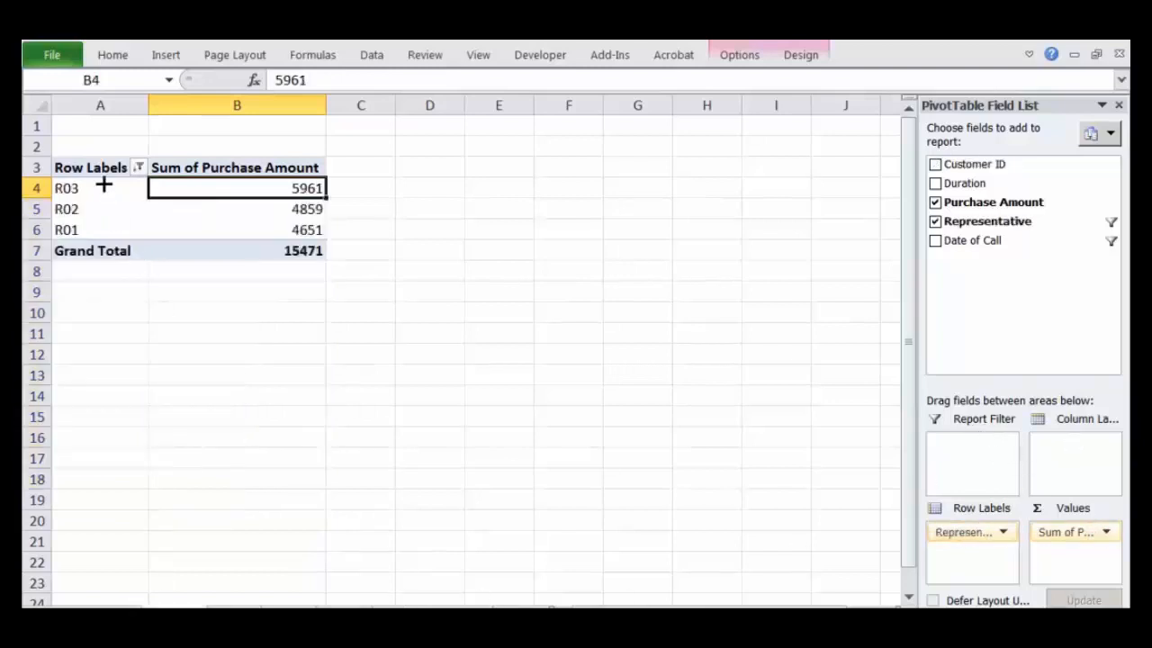
Step: In the PivotTable of purchase amounts by representative, clear the Representative filter and check the sort options
{"action": "left_click_drag", "start_coordinate": [105, 187], "coordinate": [105, 229]}
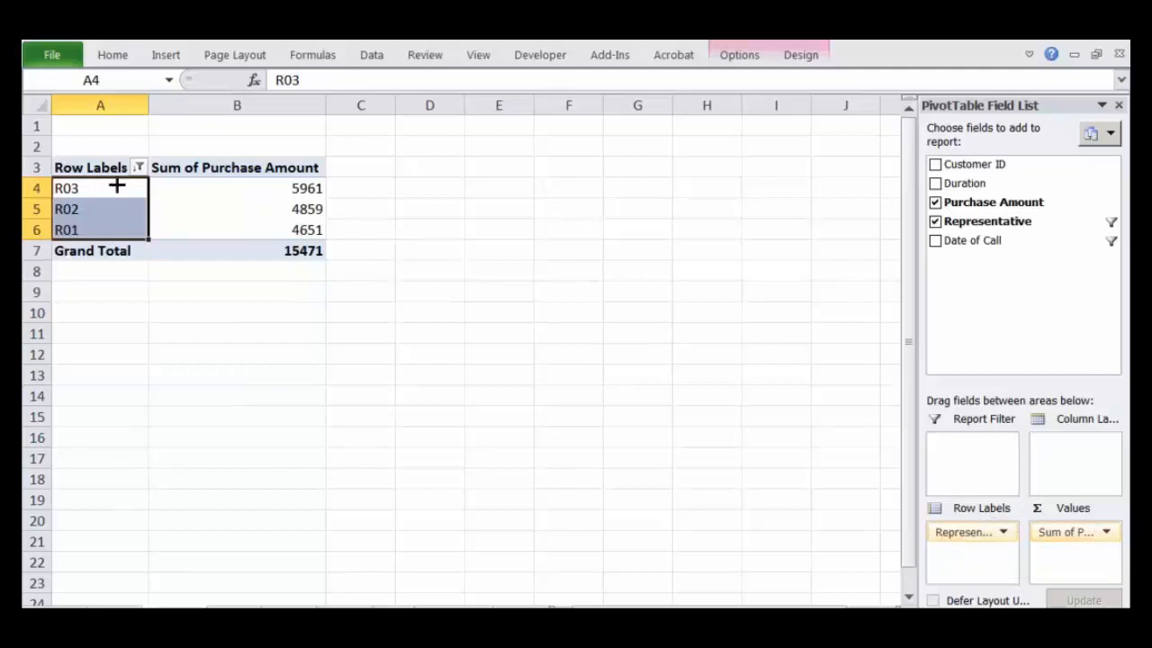
{"action": "left_click", "coordinate": [136, 166]}
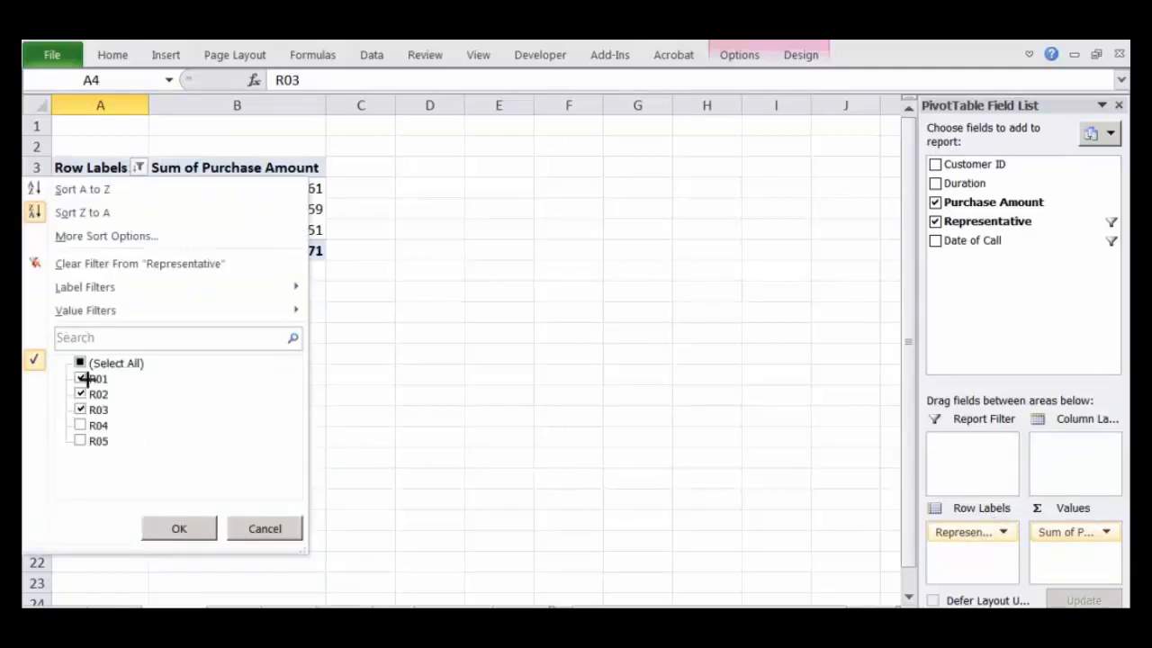
{"action": "left_click", "coordinate": [137, 264]}
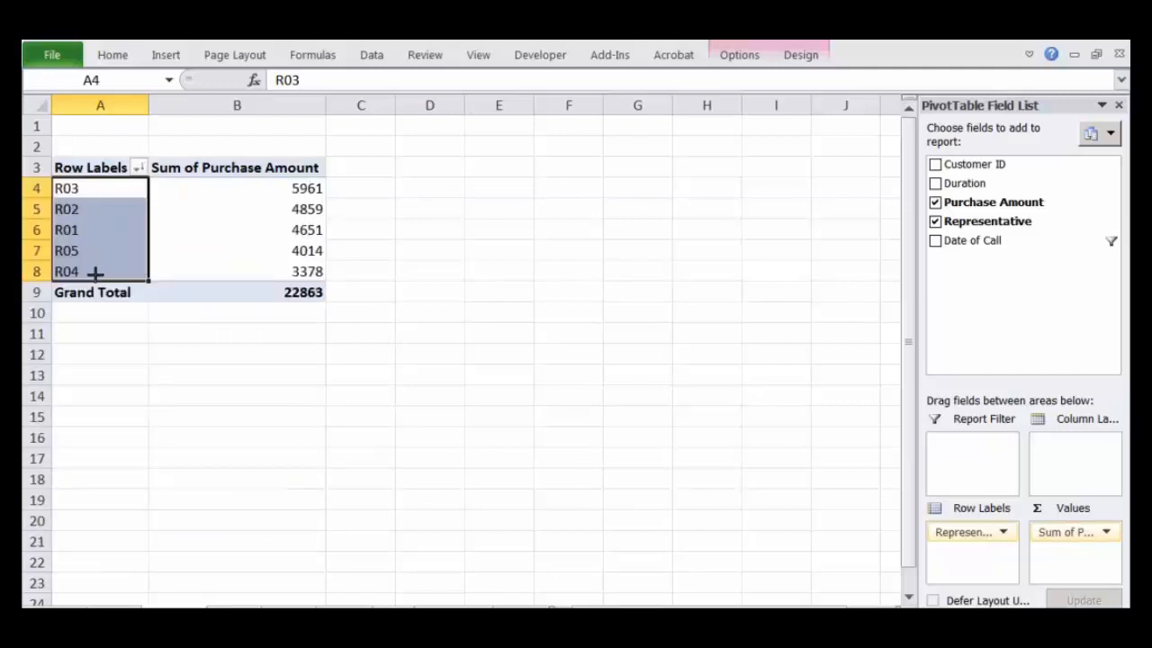
{"action": "left_click", "coordinate": [137, 168]}
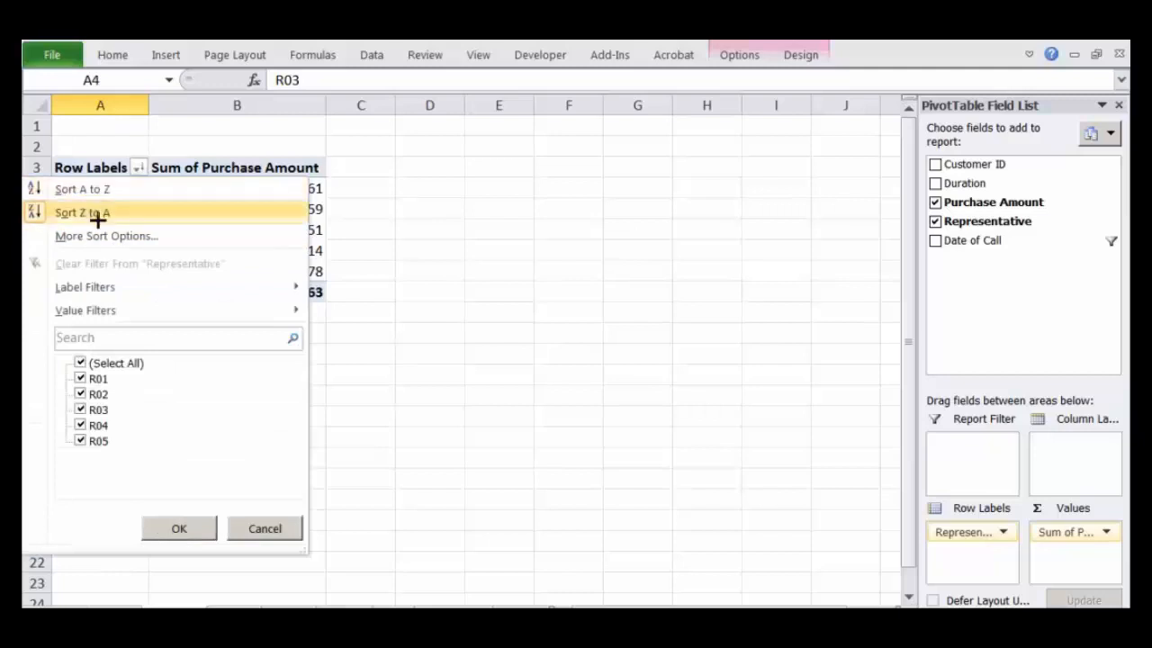
{"action": "left_click", "coordinate": [326, 228]}
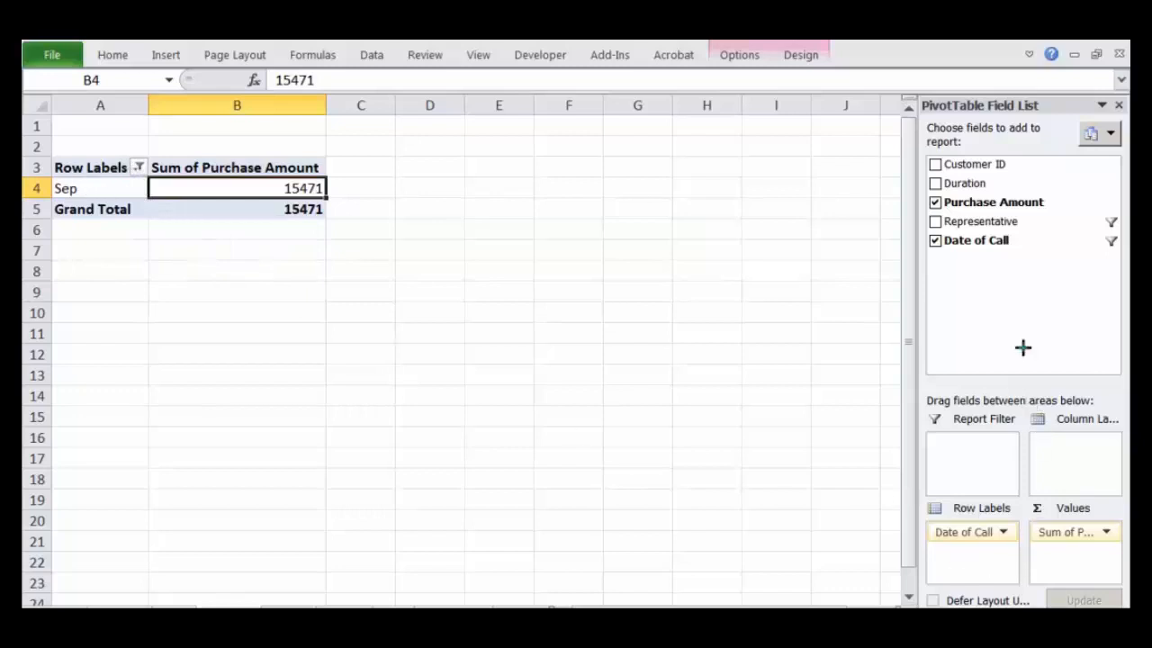
{"action": "mouse_move", "coordinate": [1001, 521]}
{"action": "left_mouse_down"}
{"action": "mouse_move", "coordinate": [943, 521]}
{"action": "mouse_move", "coordinate": [977, 552]}
{"action": "mouse_move", "coordinate": [993, 516]}
{"action": "left_mouse_up"}
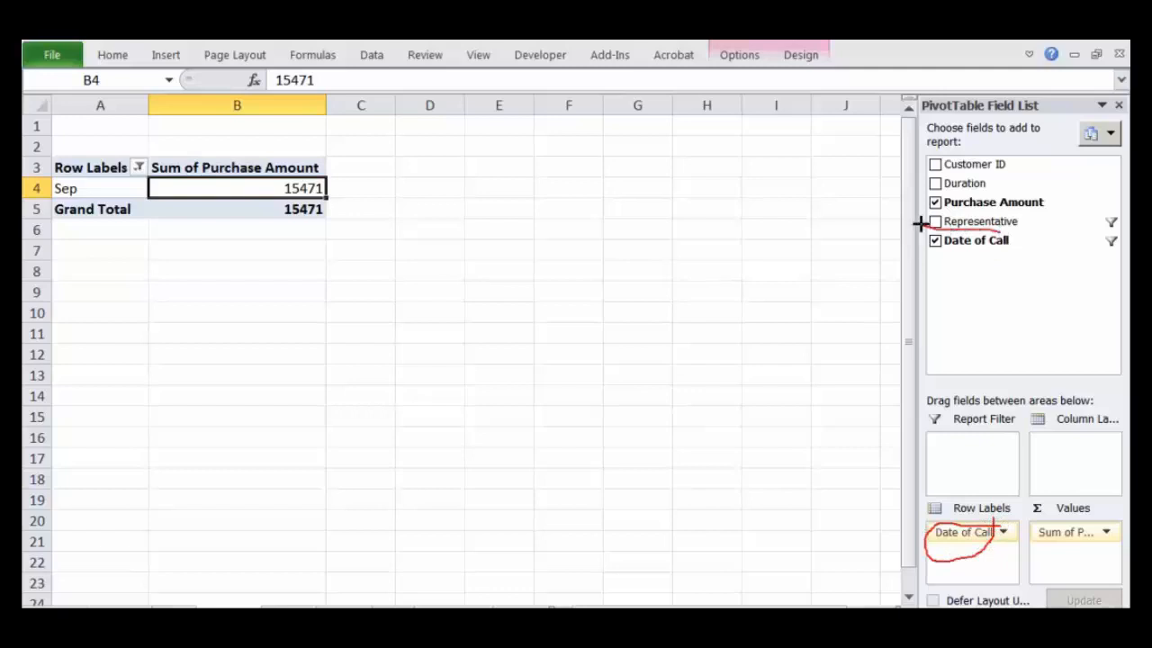
{"action": "mouse_move", "coordinate": [918, 223]}
{"action": "left_mouse_down"}
{"action": "mouse_move", "coordinate": [1023, 267]}
{"action": "mouse_move", "coordinate": [1031, 209]}
{"action": "mouse_move", "coordinate": [961, 180]}
{"action": "mouse_move", "coordinate": [1048, 213]}
{"action": "left_mouse_up"}
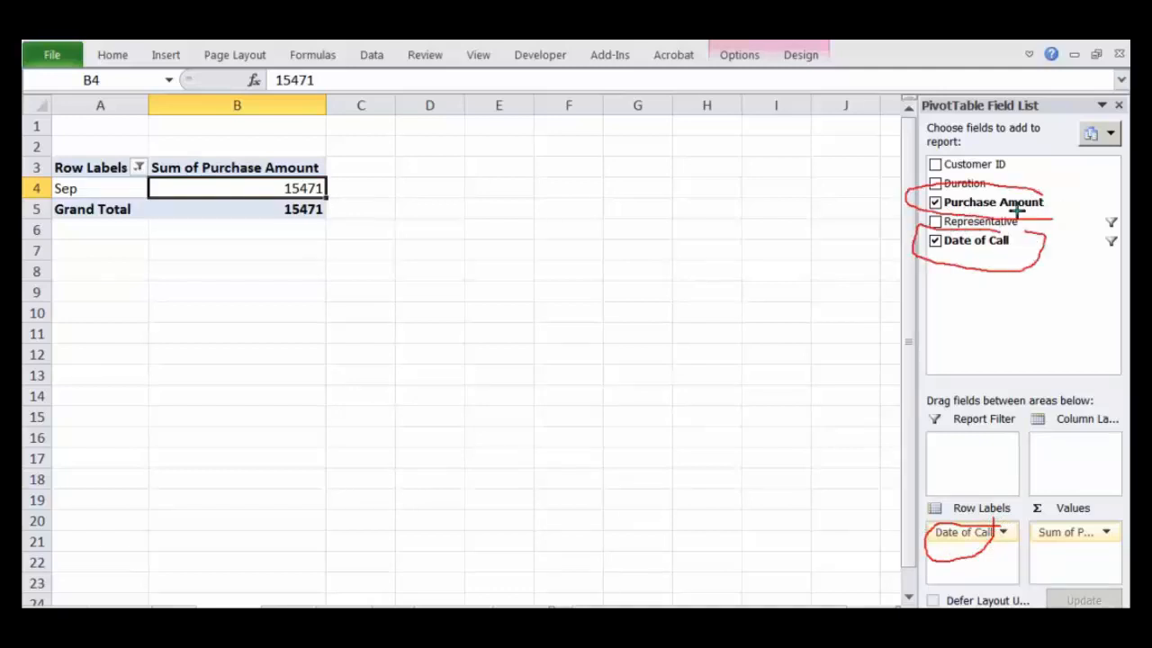
{"action": "key", "text": "Escape"}
Step: In the PivotTable of purchase amounts by month, clear the Date of Call filter and select the month labels
{"action": "left_click", "coordinate": [136, 166]}
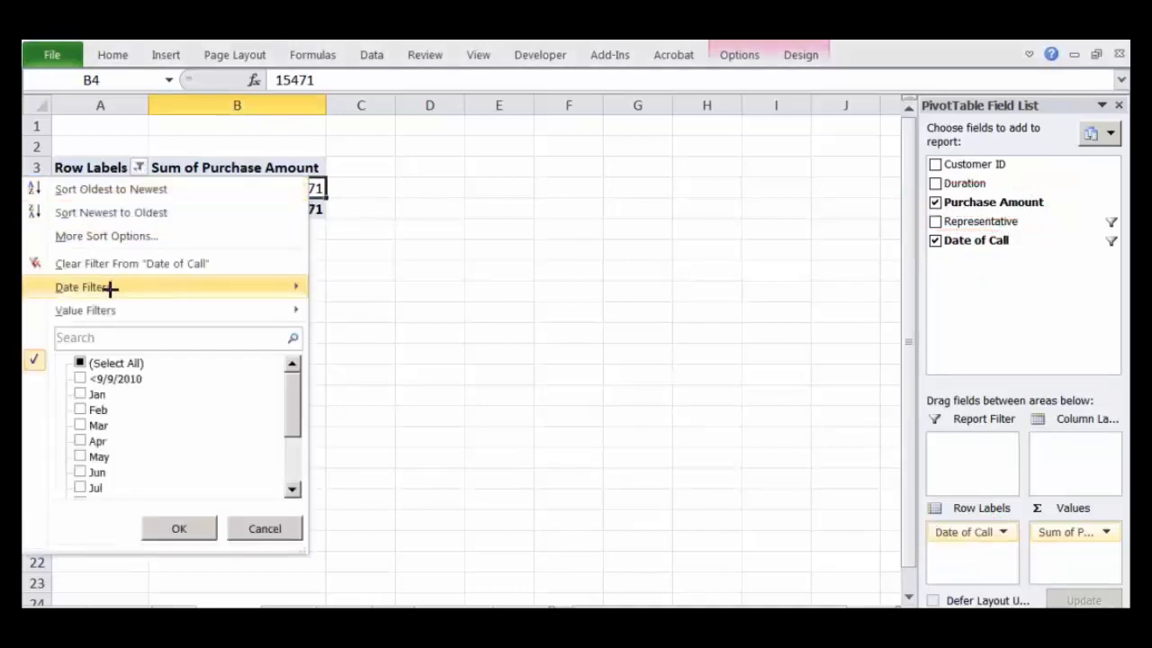
{"action": "left_click", "coordinate": [101, 263]}
{"action": "left_click", "coordinate": [252, 412]}
{"action": "left_click", "coordinate": [108, 193]}
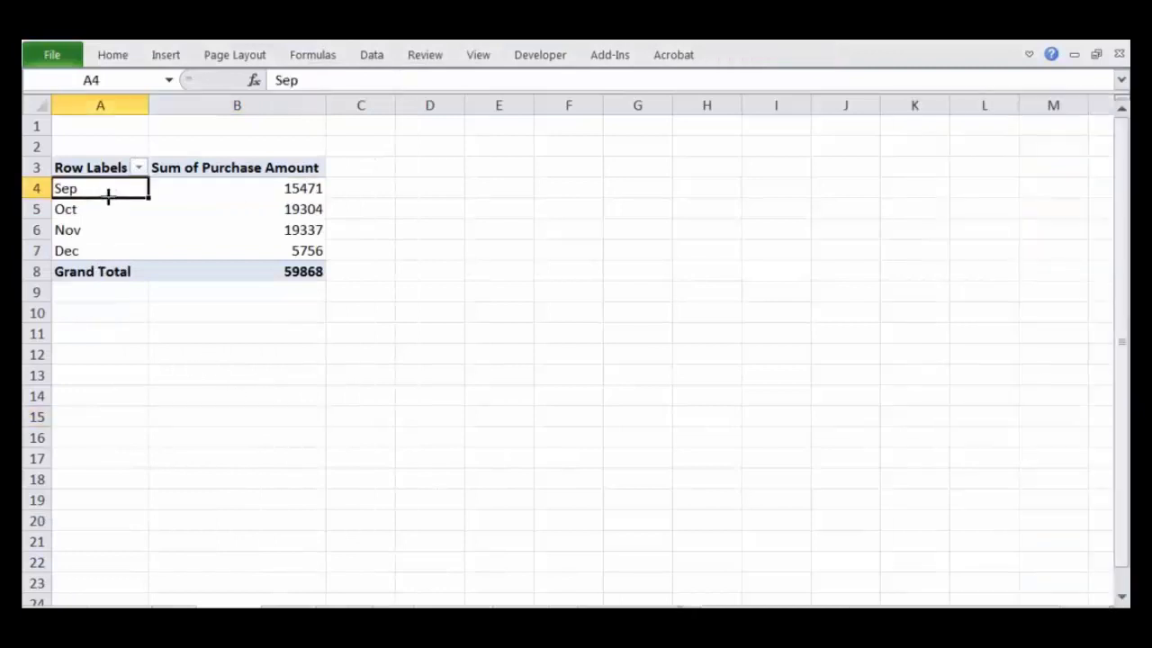
{"action": "mouse_move", "coordinate": [104, 243]}
{"action": "left_mouse_down"}
{"action": "mouse_move", "coordinate": [93, 209]}
{"action": "mouse_move", "coordinate": [95, 247]}
{"action": "left_mouse_up"}
{"action": "left_click", "coordinate": [93, 211]}
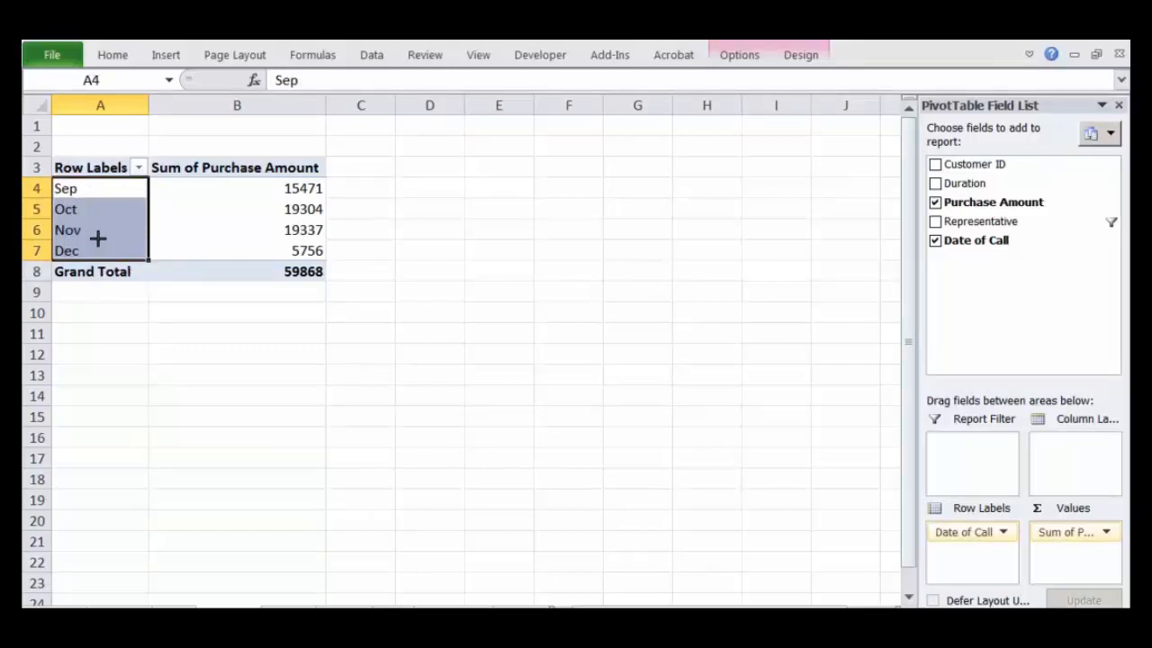
Step: Rebuild the single-value Purchases ($) PivotTable with Date of Call as row labels and Sum of Purchase Amount as the value
{"action": "left_click", "coordinate": [102, 193]}
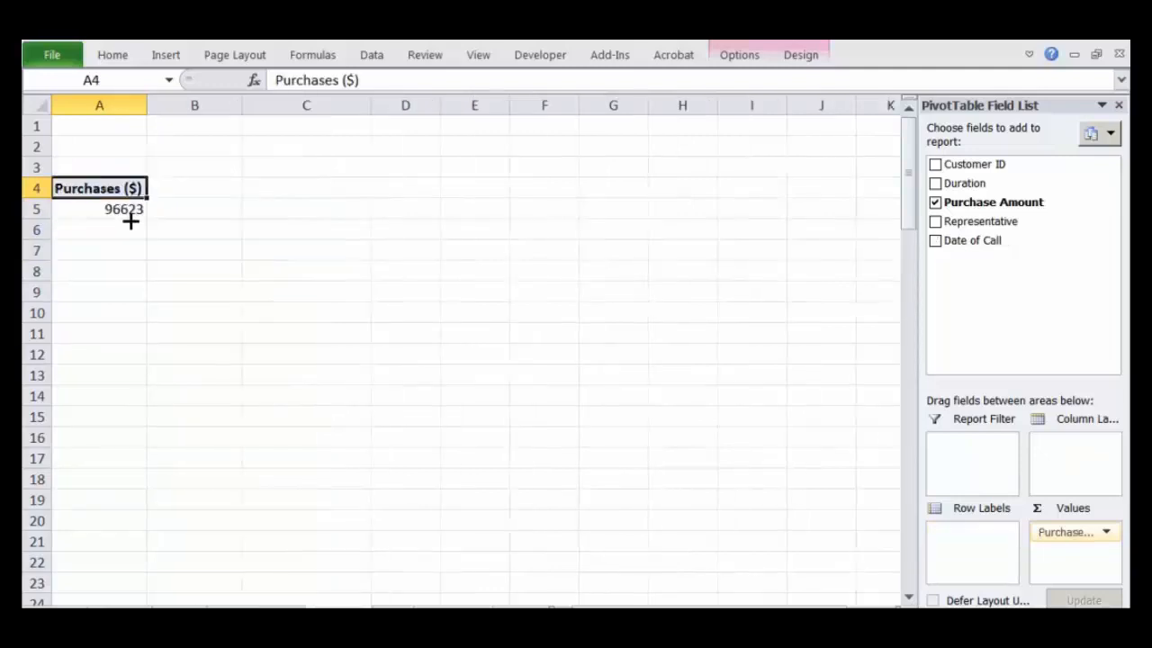
{"action": "left_click", "coordinate": [935, 203]}
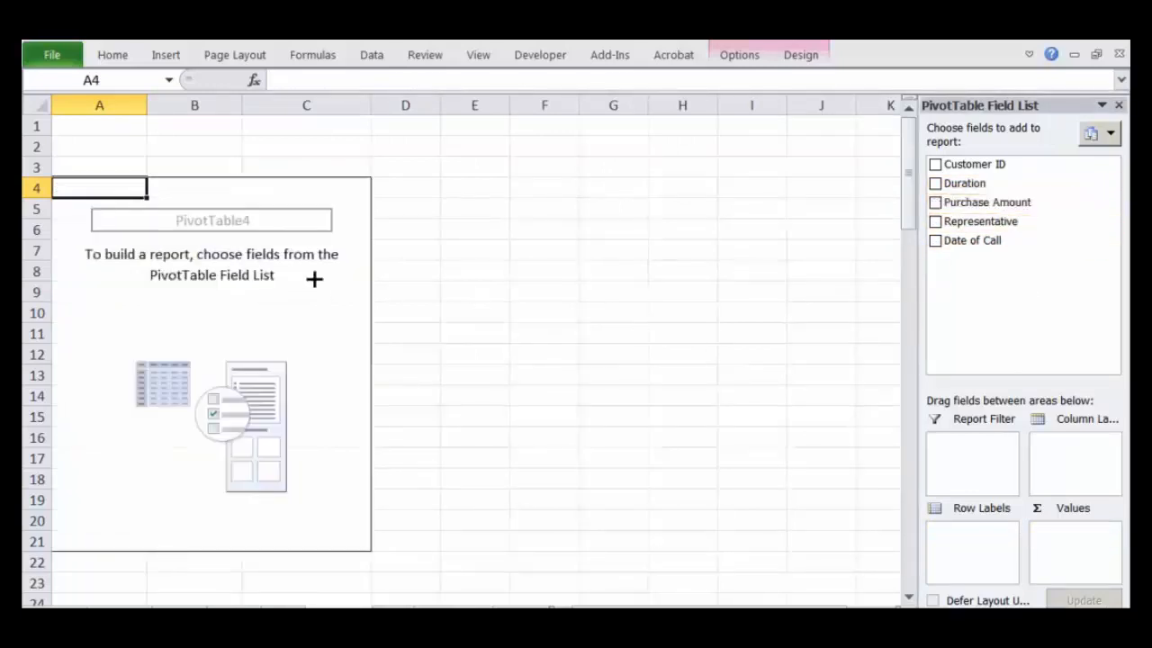
{"action": "left_click_drag", "start_coordinate": [956, 240], "coordinate": [968, 542]}
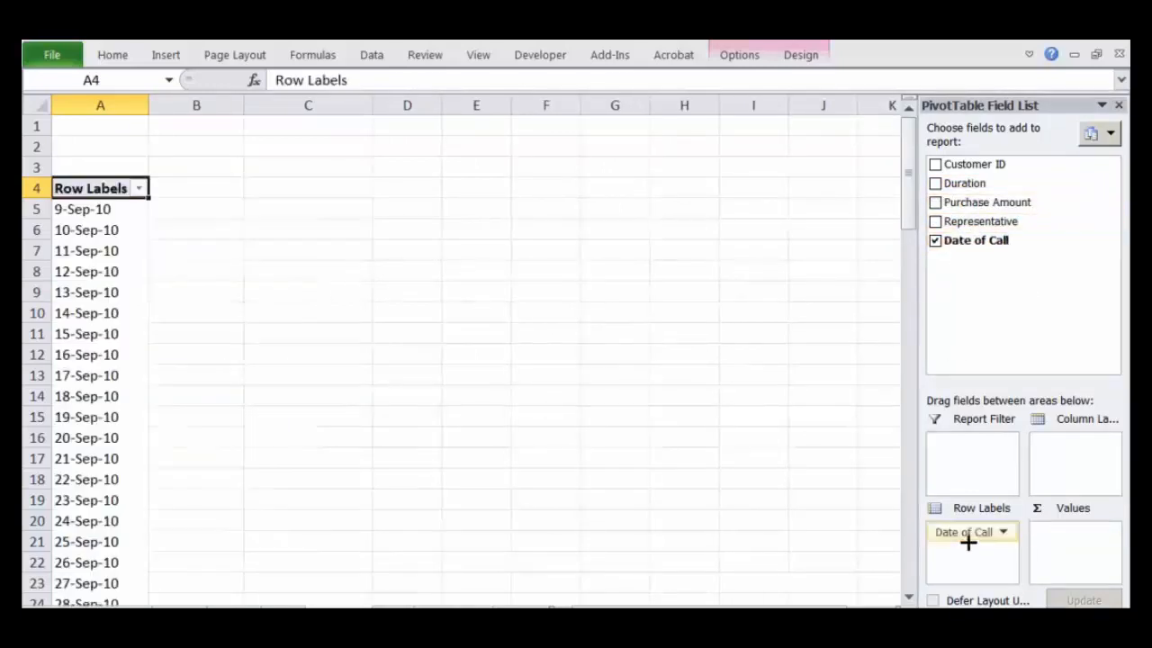
{"action": "left_click_drag", "start_coordinate": [976, 221], "coordinate": [1078, 556]}
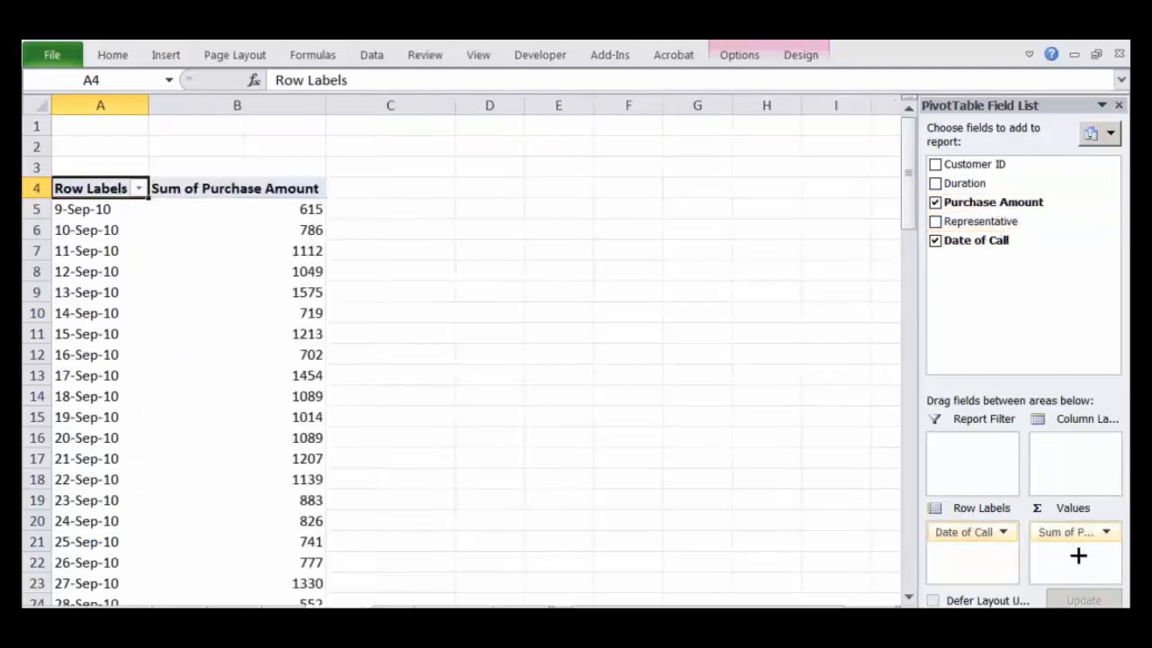
Step: Examine the ungrouped call dates in the new PivotTable and the PivotTables on the other sheets
{"action": "left_click_drag", "start_coordinate": [104, 210], "coordinate": [95, 482]}
{"action": "left_click", "coordinate": [97, 517]}
{"action": "scroll", "coordinate": [111, 468], "scroll_direction": "down", "scroll_amount": 19}
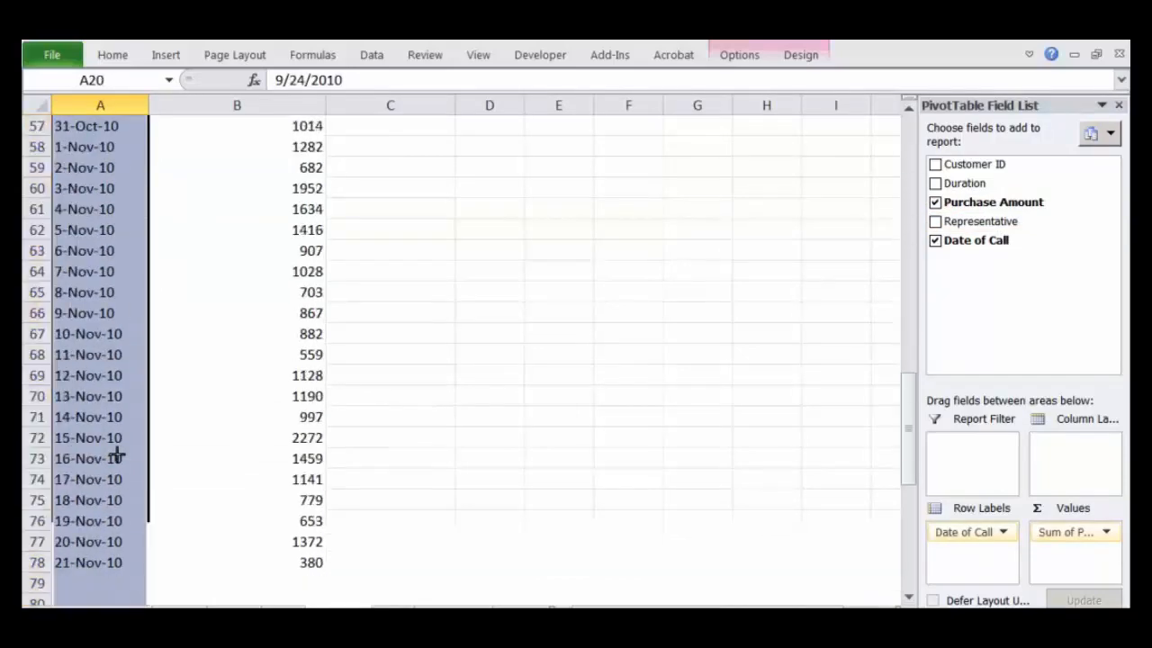
{"action": "scroll", "coordinate": [116, 450], "scroll_direction": "down", "scroll_amount": 3}
{"action": "scroll", "coordinate": [116, 450], "scroll_direction": "up", "scroll_amount": 1}
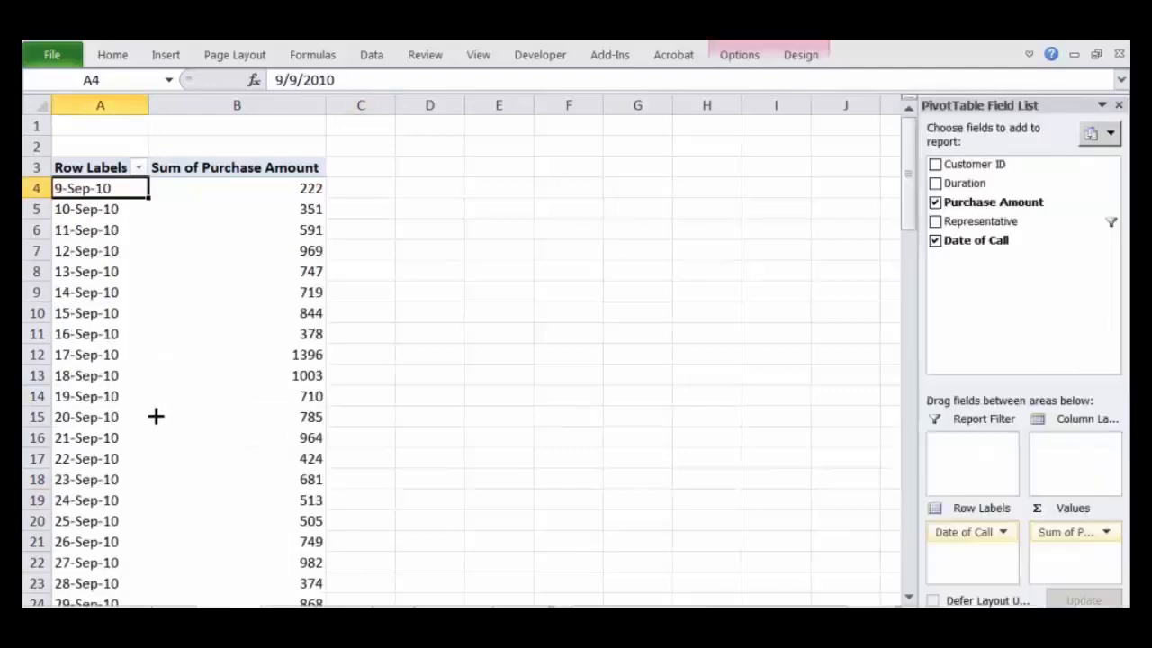
{"action": "left_click", "coordinate": [111, 222]}
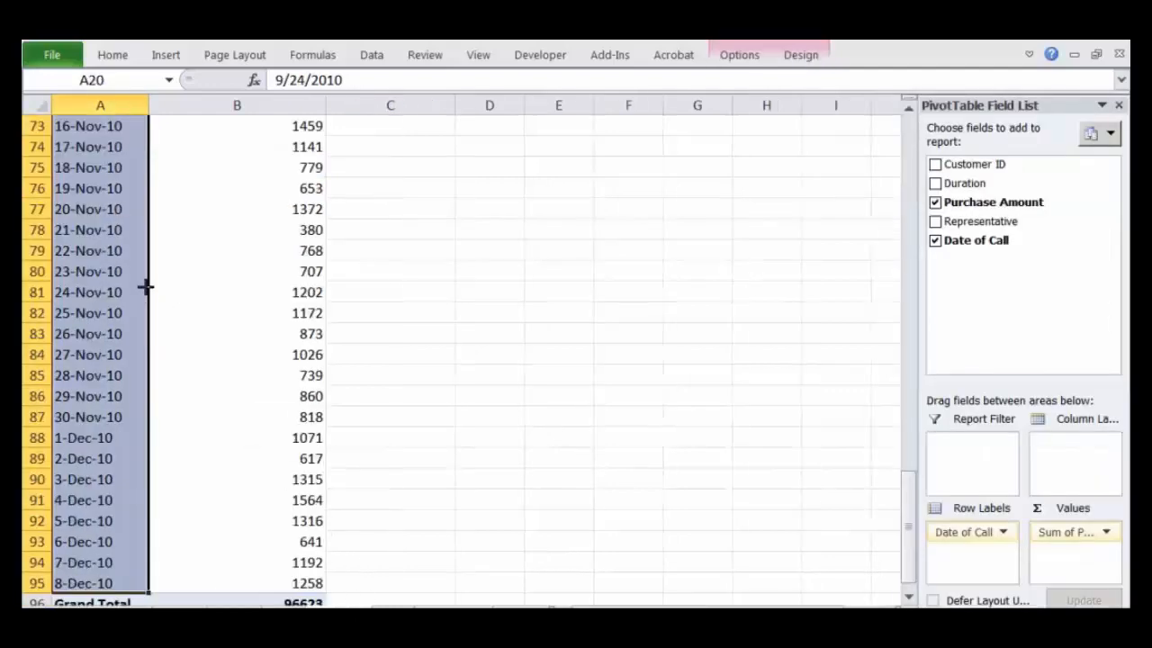
{"action": "left_click", "coordinate": [123, 248]}
{"action": "scroll", "coordinate": [93, 270], "scroll_direction": "up", "scroll_amount": 20}
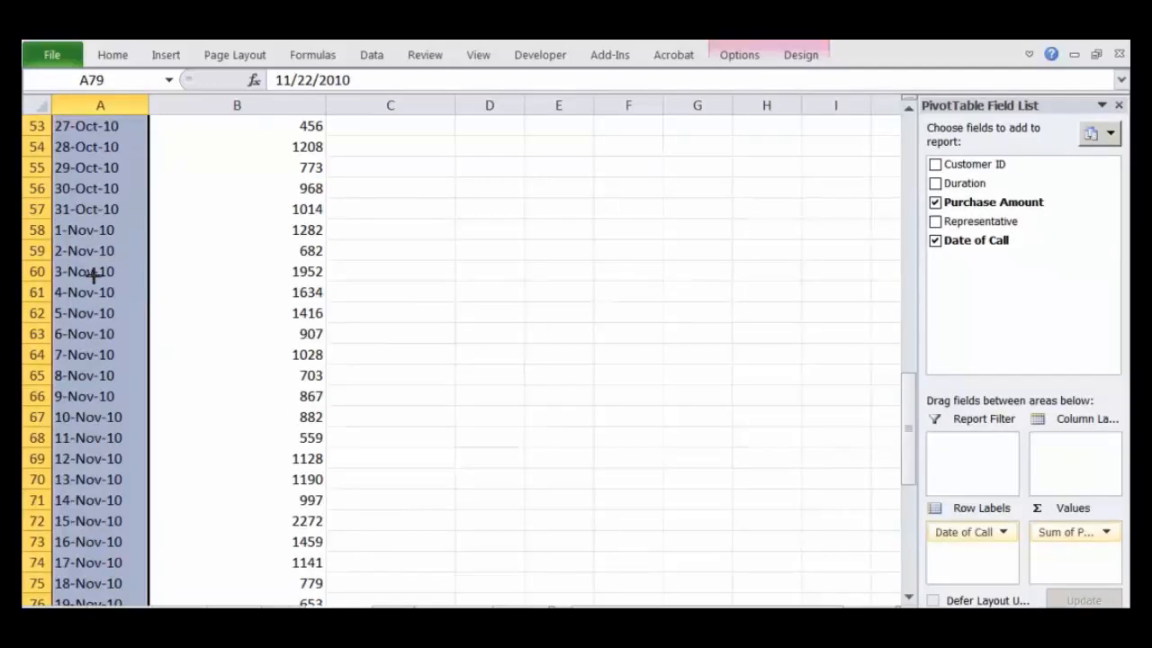
{"action": "left_click", "coordinate": [110, 249]}
{"action": "left_click", "coordinate": [99, 213]}
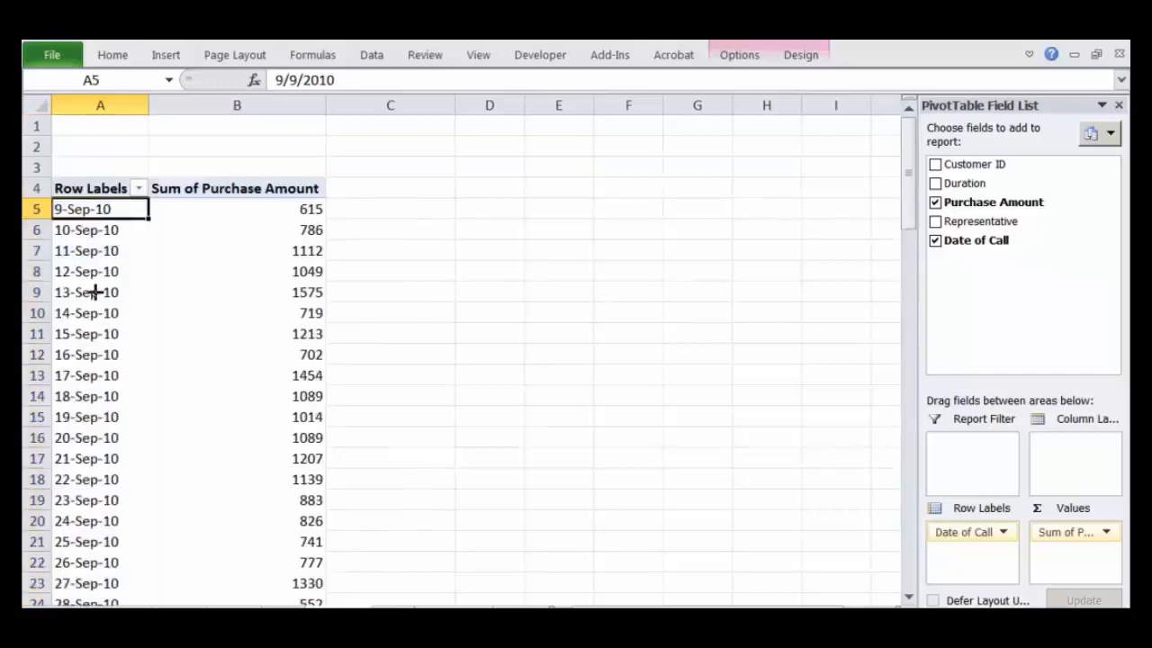
Step: Group the Date of Call row labels by Months, from 9/9/2010 to 12/9/2010
{"action": "right_click", "coordinate": [102, 209]}
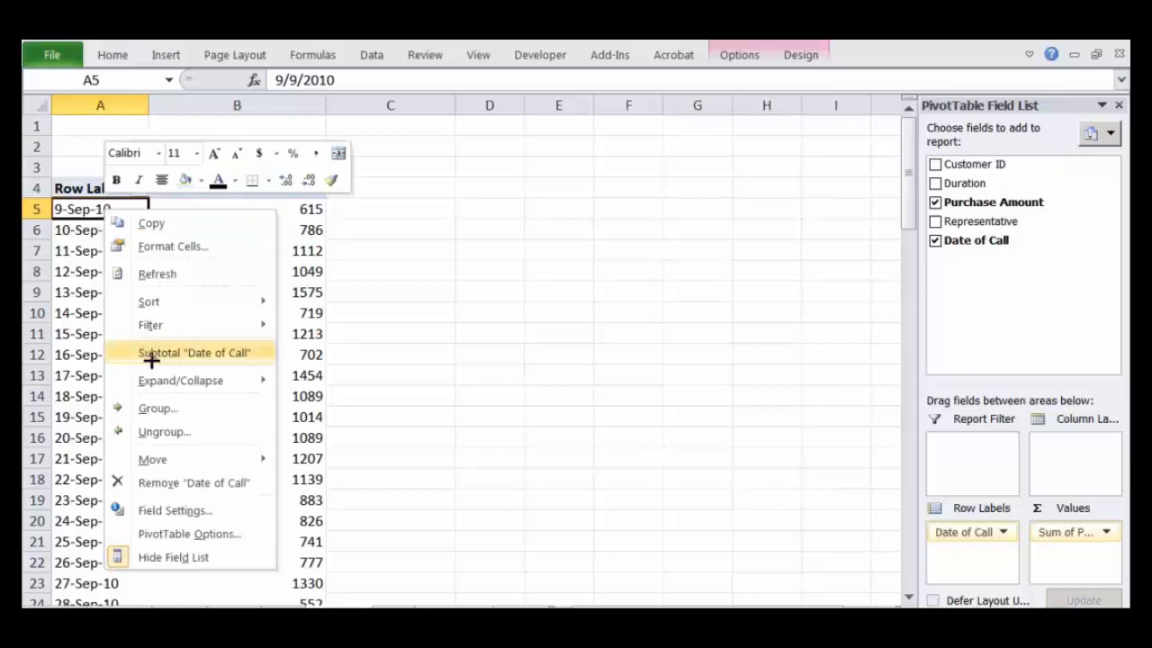
{"action": "left_click", "coordinate": [155, 407]}
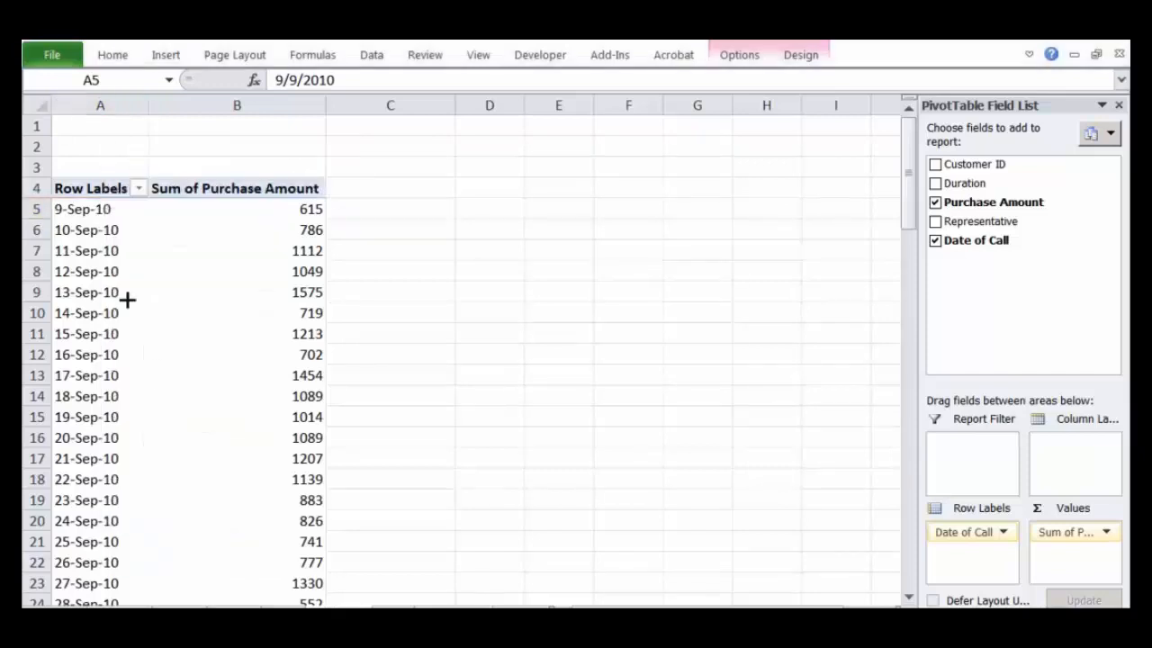
{"action": "right_click", "coordinate": [95, 211]}
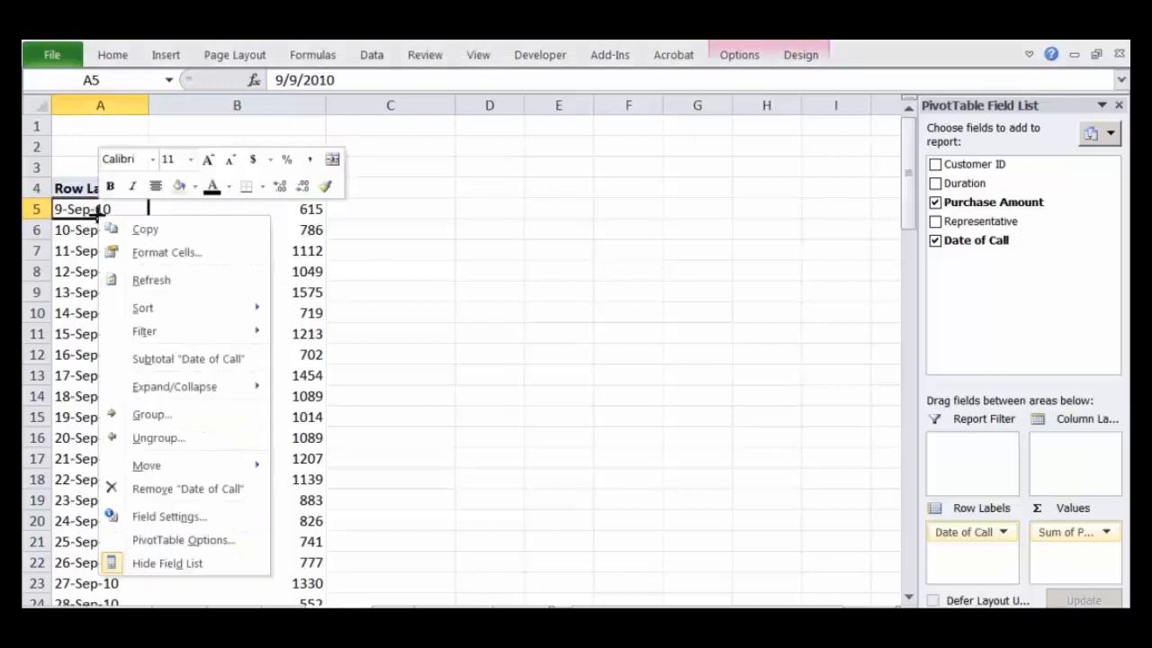
{"action": "left_click", "coordinate": [150, 417]}
{"action": "left_click_drag", "start_coordinate": [197, 269], "coordinate": [448, 158]}
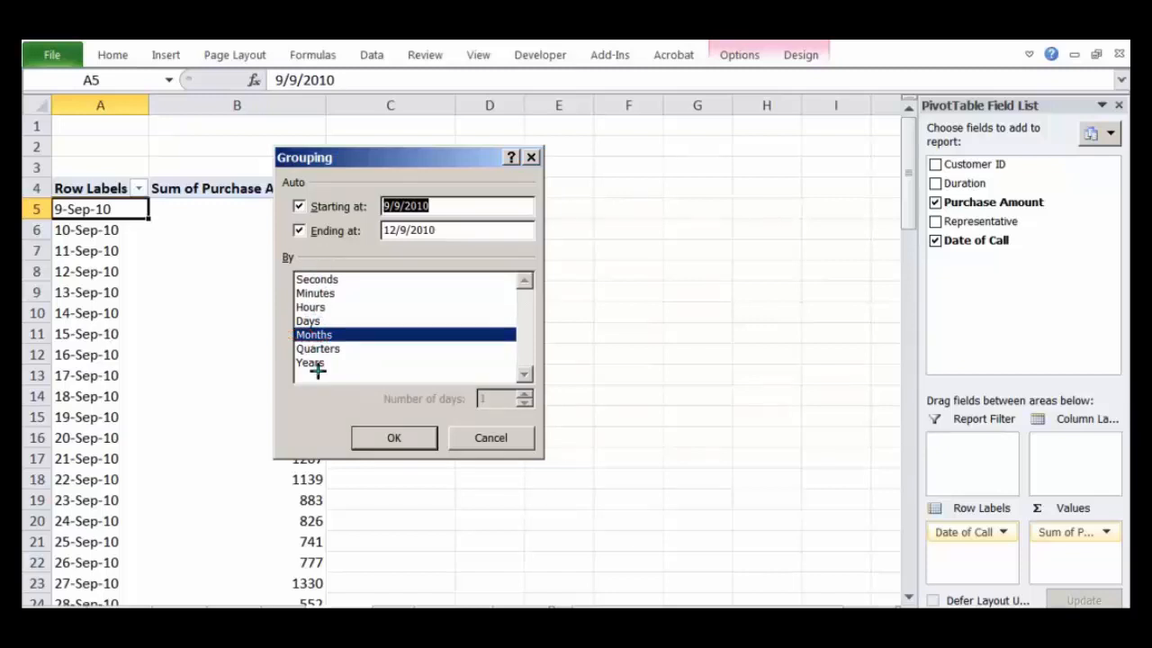
{"action": "left_click", "coordinate": [393, 438]}
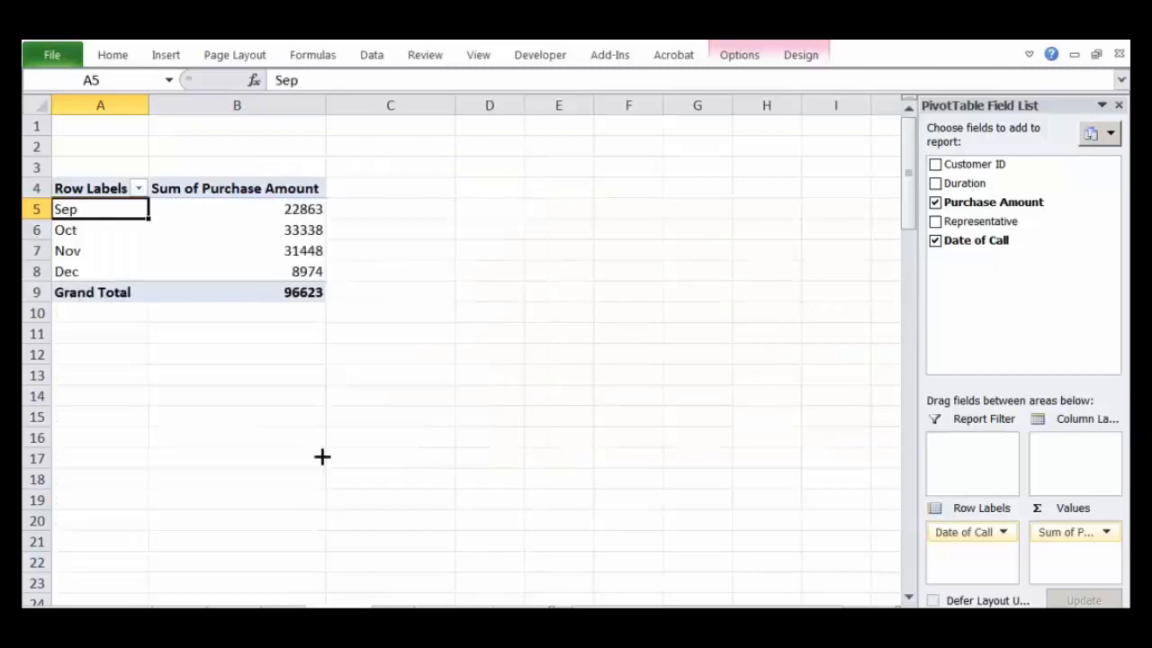
Step: Change the Date of Call grouping to Quarters only, with Months deselected
{"action": "left_click", "coordinate": [92, 257]}
{"action": "left_click_drag", "start_coordinate": [89, 273], "coordinate": [95, 216]}
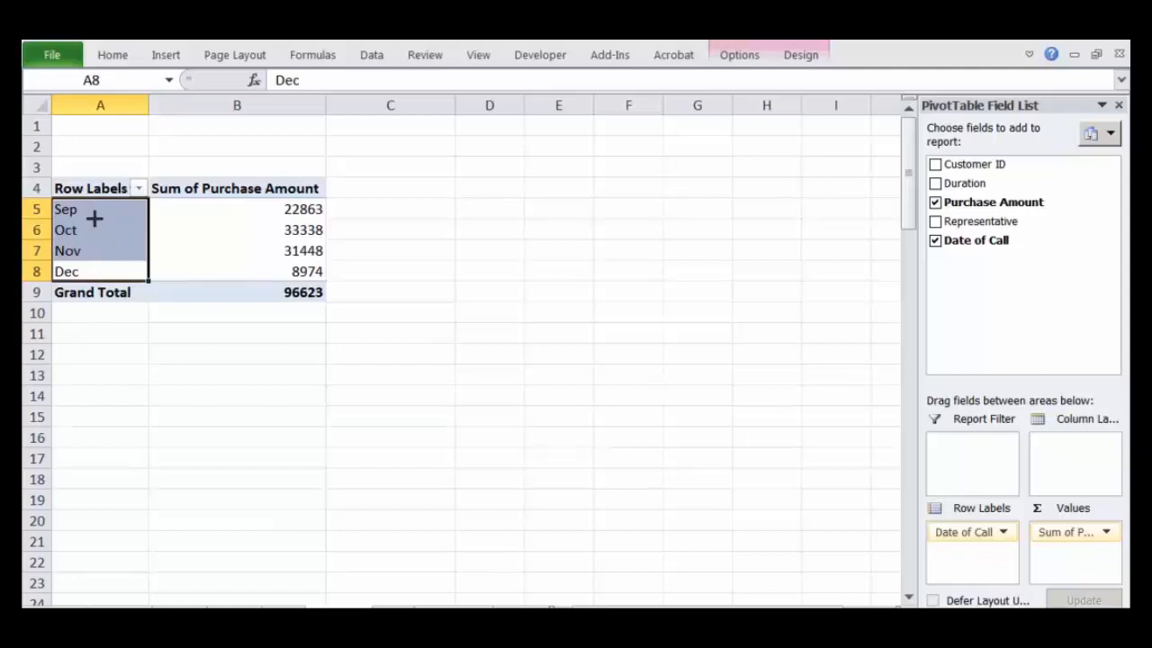
{"action": "right_click", "coordinate": [94, 221]}
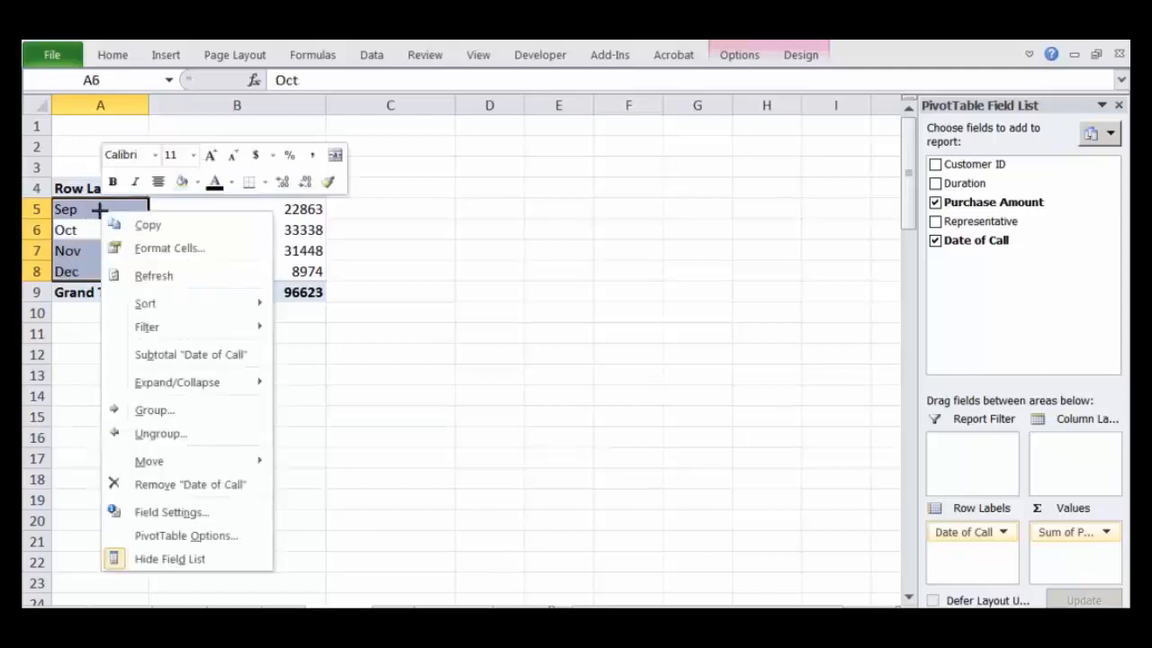
{"action": "left_click", "coordinate": [206, 410]}
{"action": "left_click", "coordinate": [144, 440]}
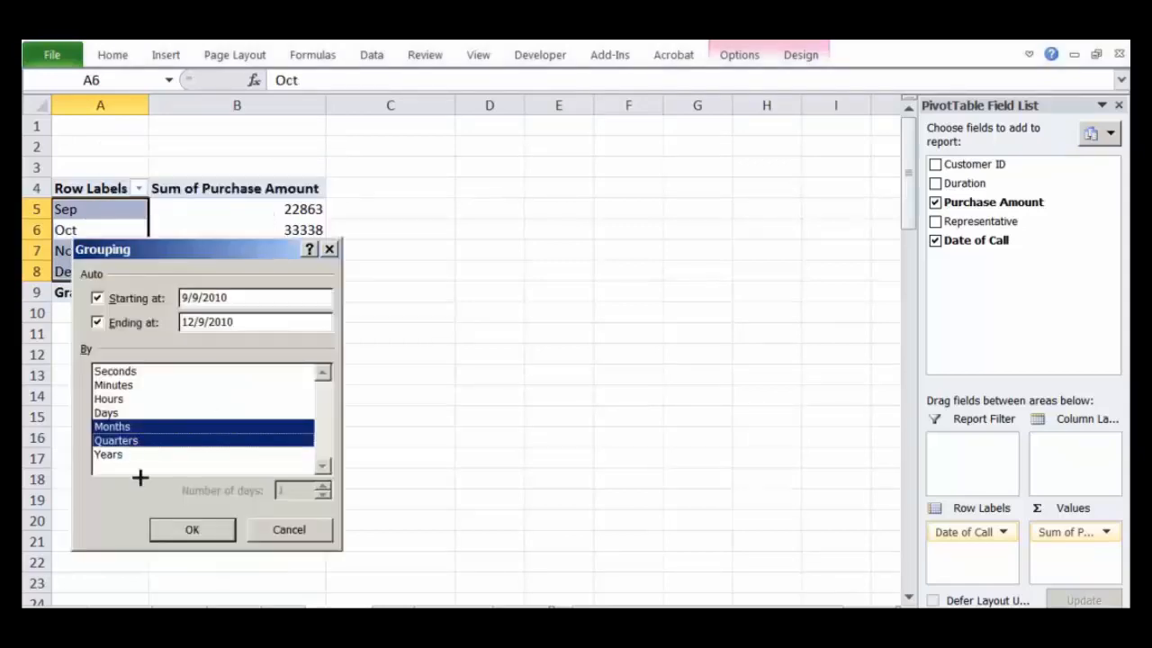
{"action": "left_click", "coordinate": [144, 424]}
{"action": "left_click", "coordinate": [193, 528]}
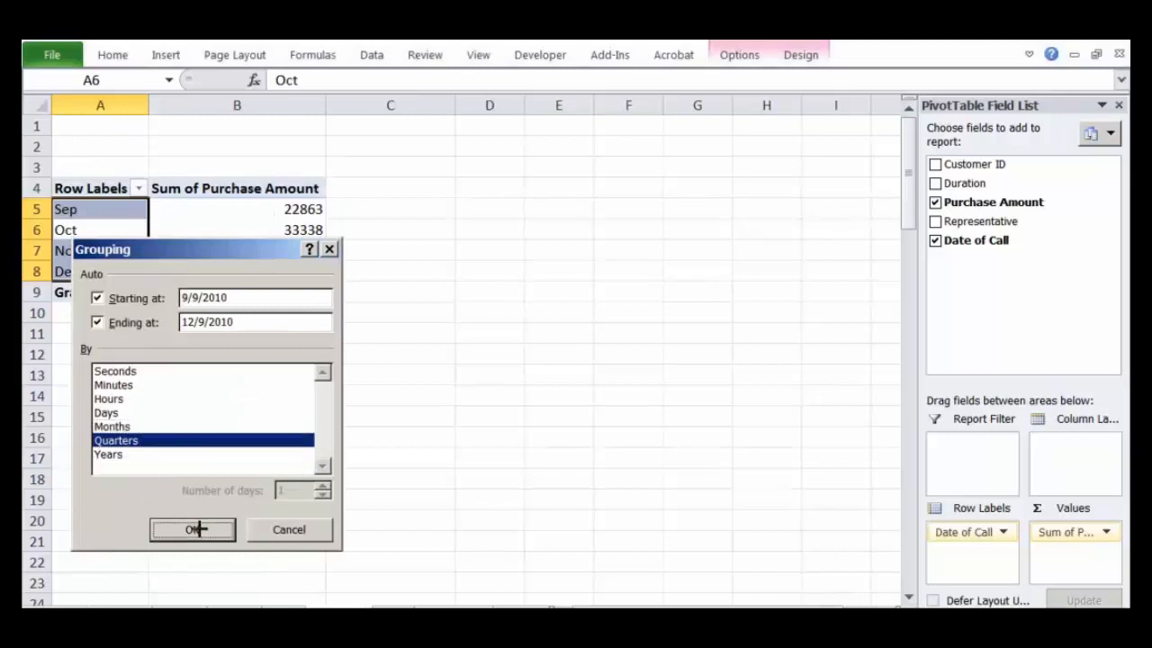
Step: Change the Date of Call grouping to Years only, with Quarters deselected
{"action": "left_click", "coordinate": [86, 216]}
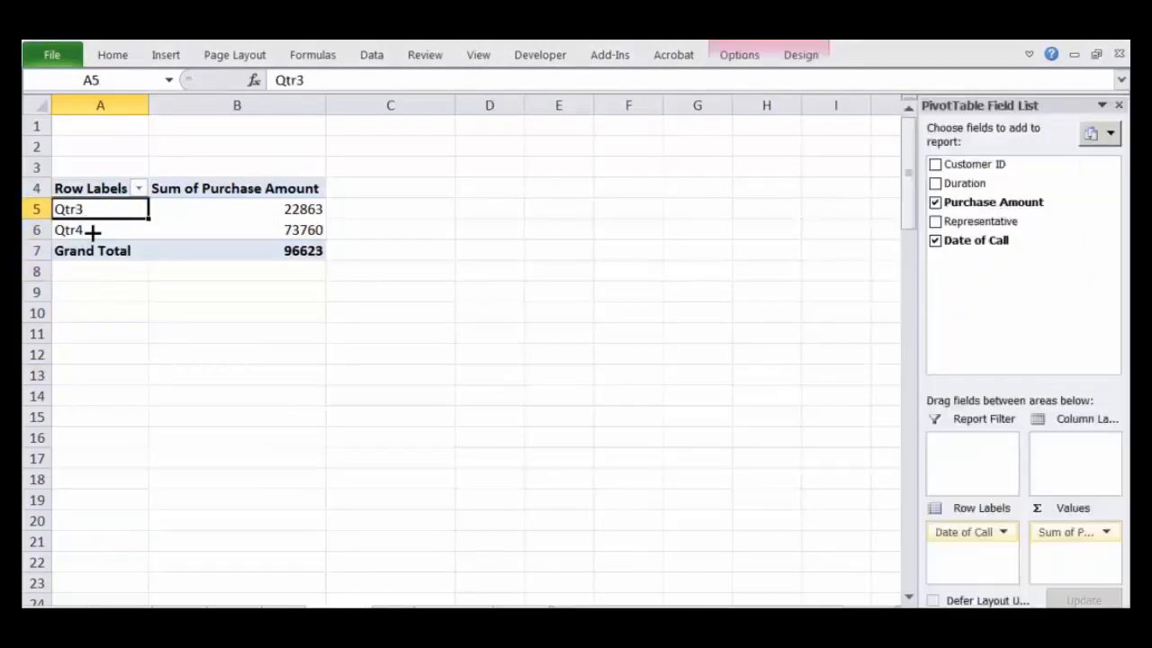
{"action": "left_click", "coordinate": [92, 231]}
{"action": "left_click", "coordinate": [96, 209]}
{"action": "right_click", "coordinate": [97, 209]}
{"action": "left_click", "coordinate": [175, 408]}
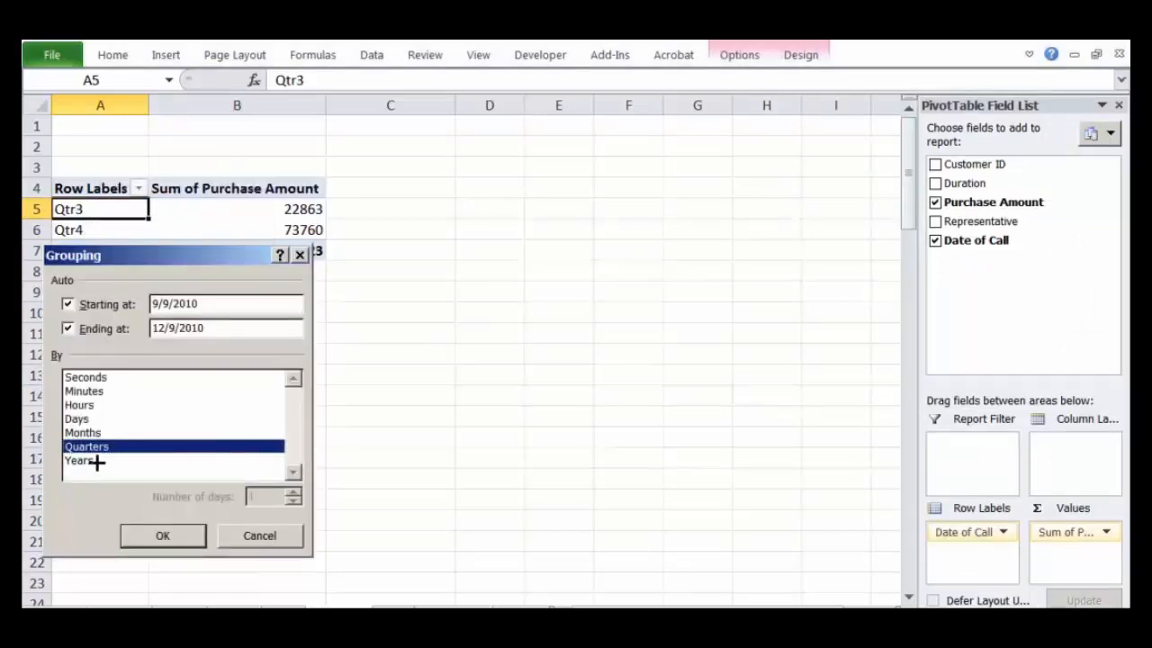
{"action": "left_click", "coordinate": [96, 461]}
{"action": "left_click", "coordinate": [93, 447]}
{"action": "left_click", "coordinate": [160, 536]}
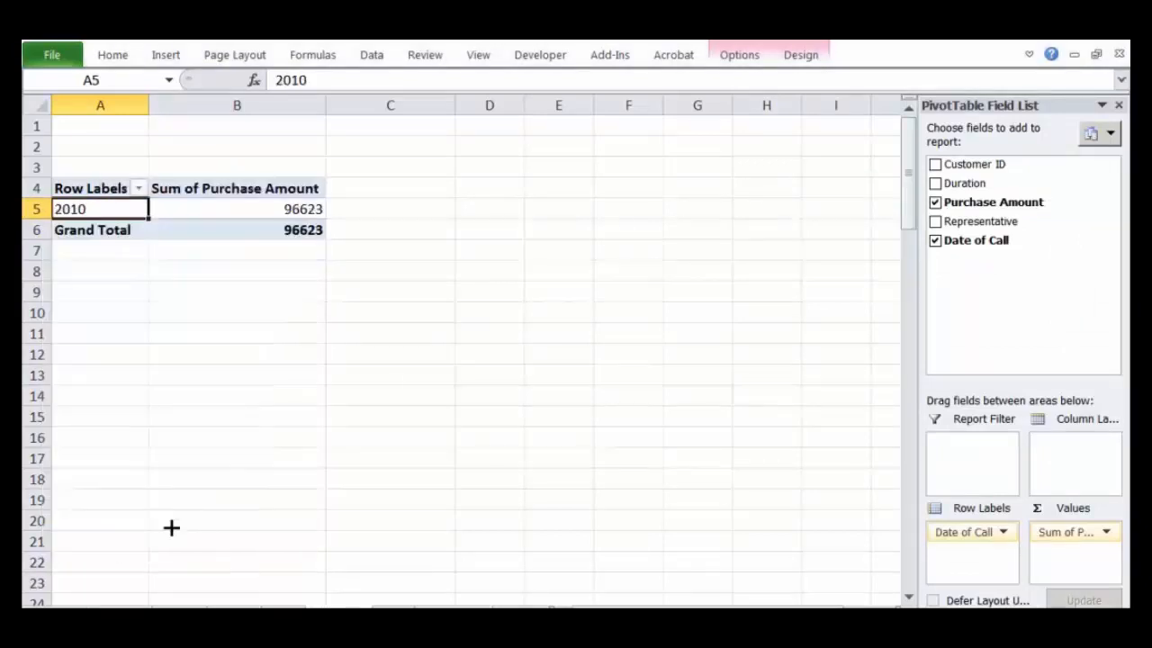
Step: Add Customer ID as a report filter and filter the PivotTable to customer C0001
{"action": "left_click", "coordinate": [137, 310]}
{"action": "left_click", "coordinate": [99, 208]}
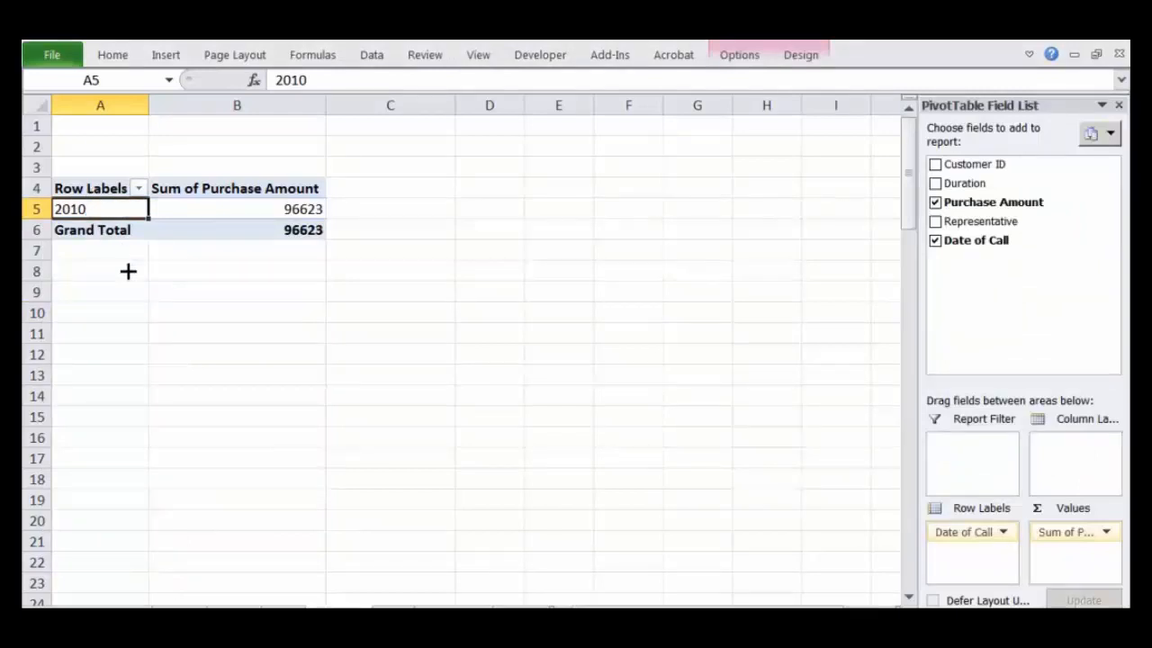
{"action": "left_click", "coordinate": [142, 353]}
{"action": "left_click", "coordinate": [114, 216]}
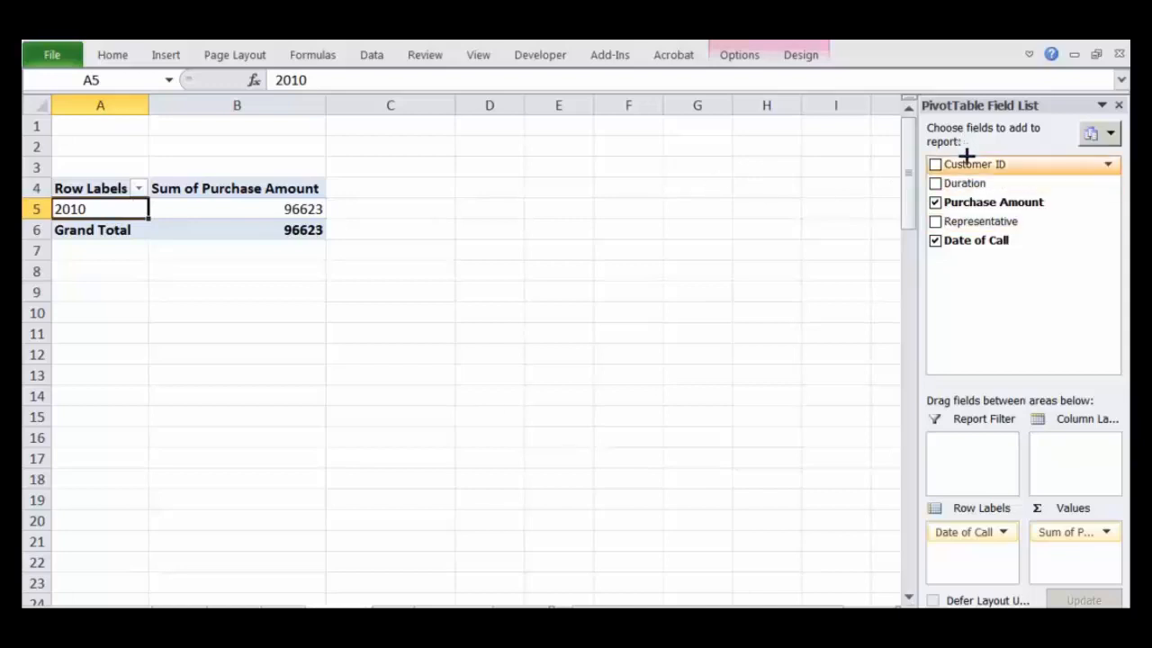
{"action": "left_click_drag", "start_coordinate": [989, 287], "coordinate": [967, 458]}
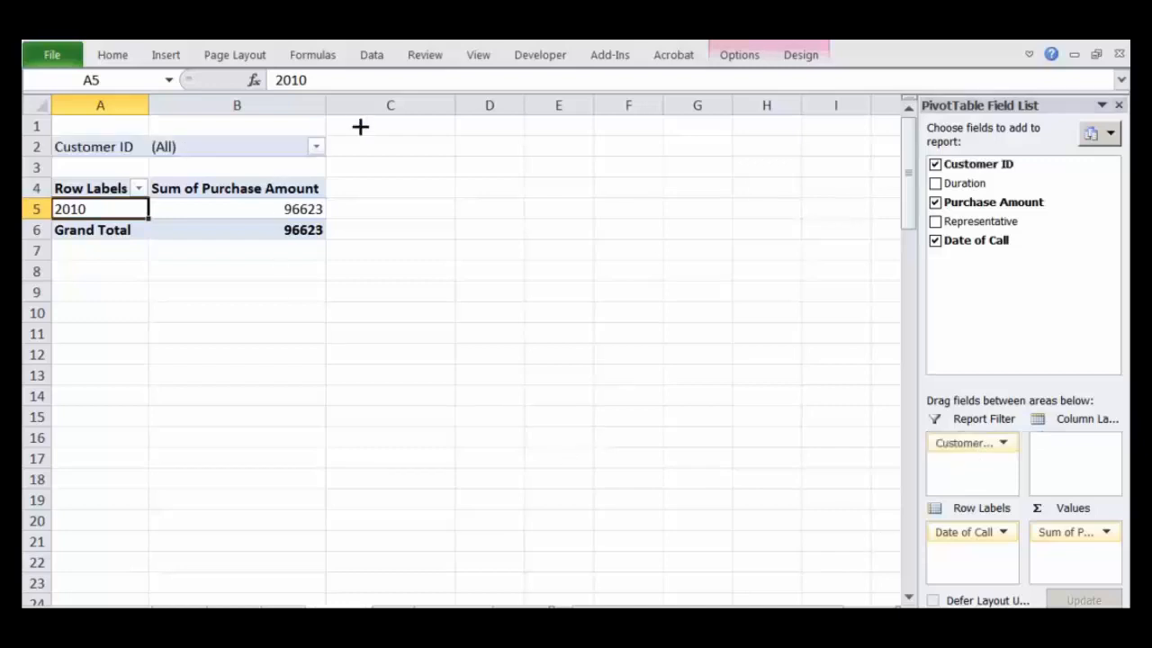
{"action": "left_click", "coordinate": [321, 144]}
{"action": "left_click", "coordinate": [108, 211]}
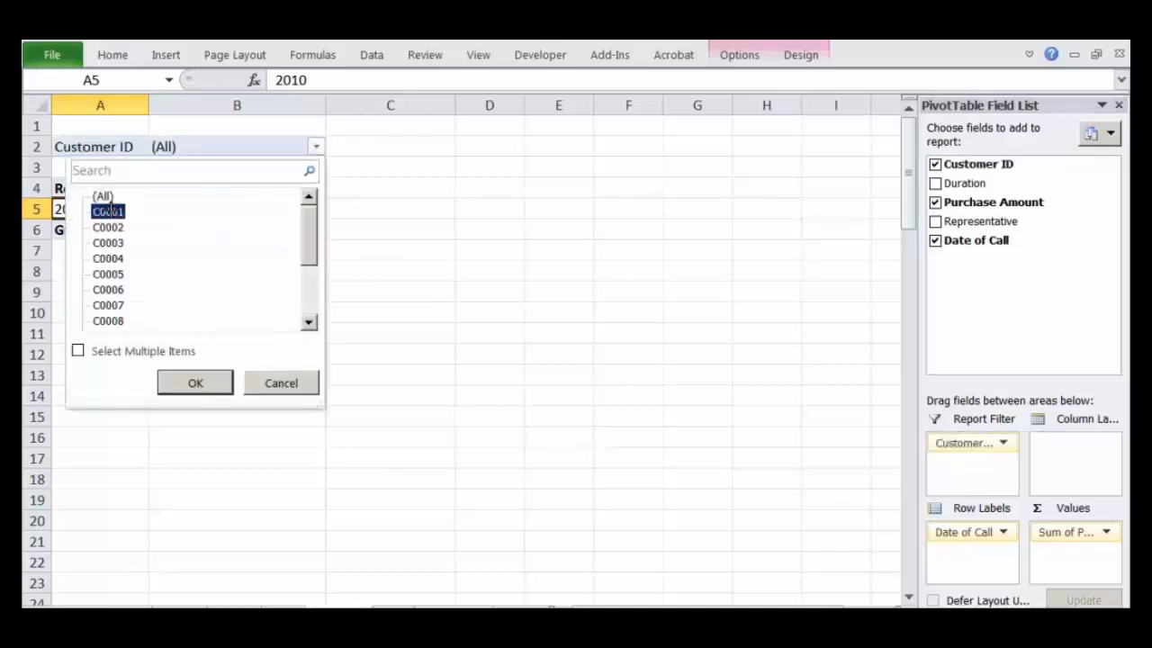
{"action": "left_click", "coordinate": [193, 381]}
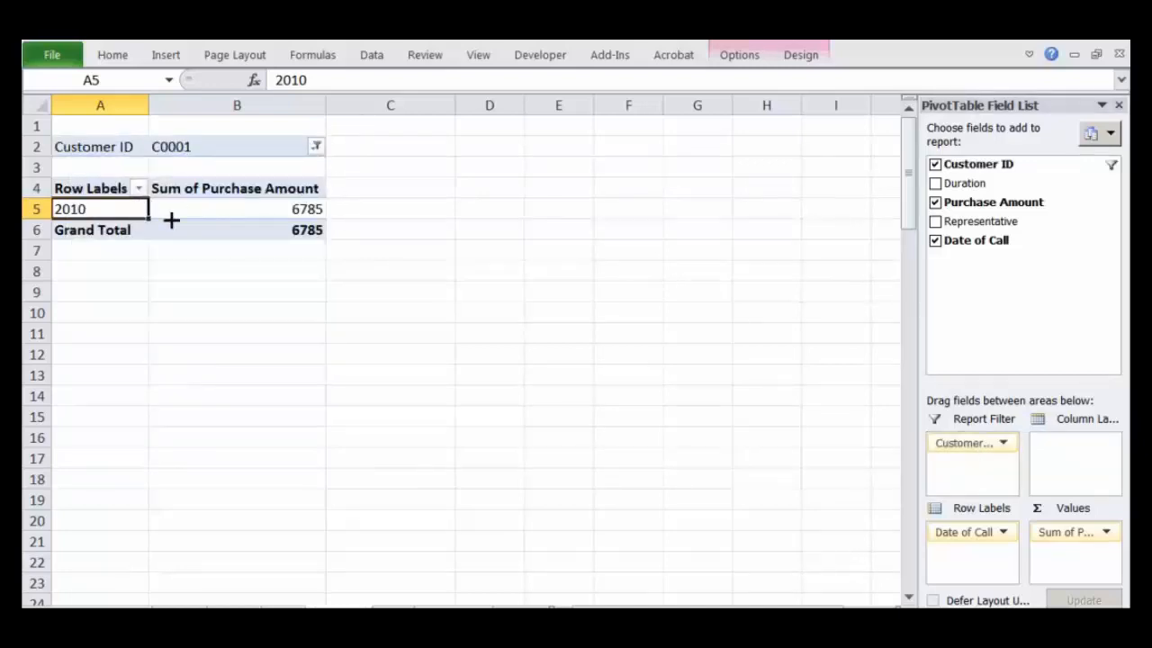
Step: Ungroup the yearly Date of Call labels, regroup them by Months and select the Dec row with its purchase amount
{"action": "right_click", "coordinate": [117, 209]}
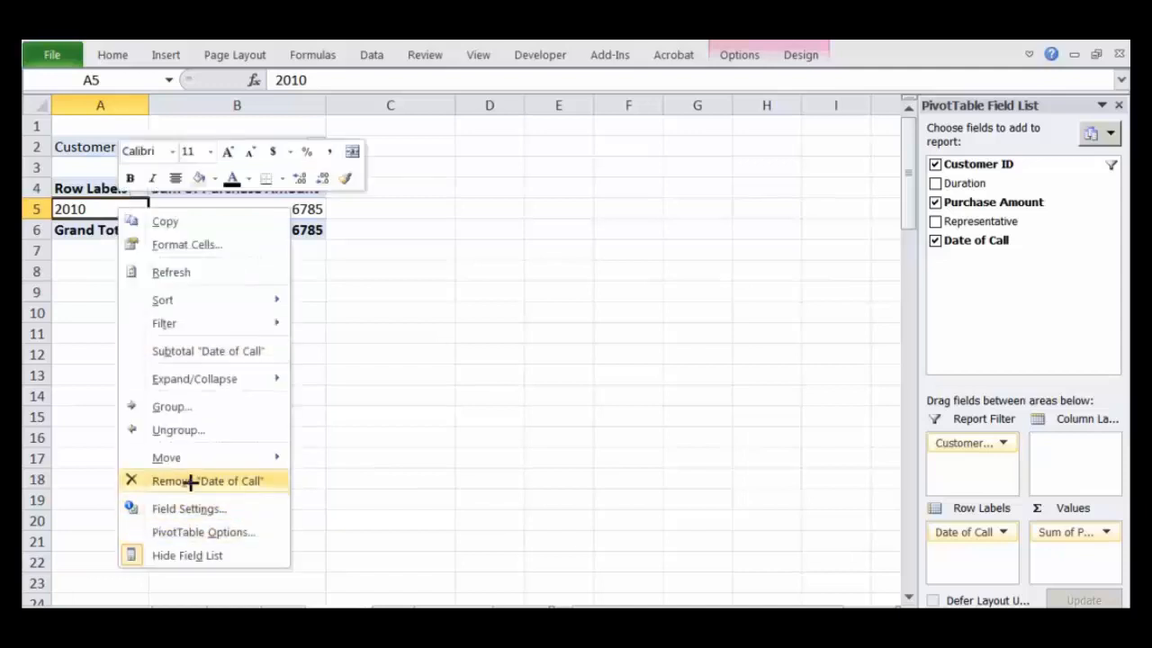
{"action": "left_click", "coordinate": [175, 429]}
{"action": "right_click", "coordinate": [98, 209]}
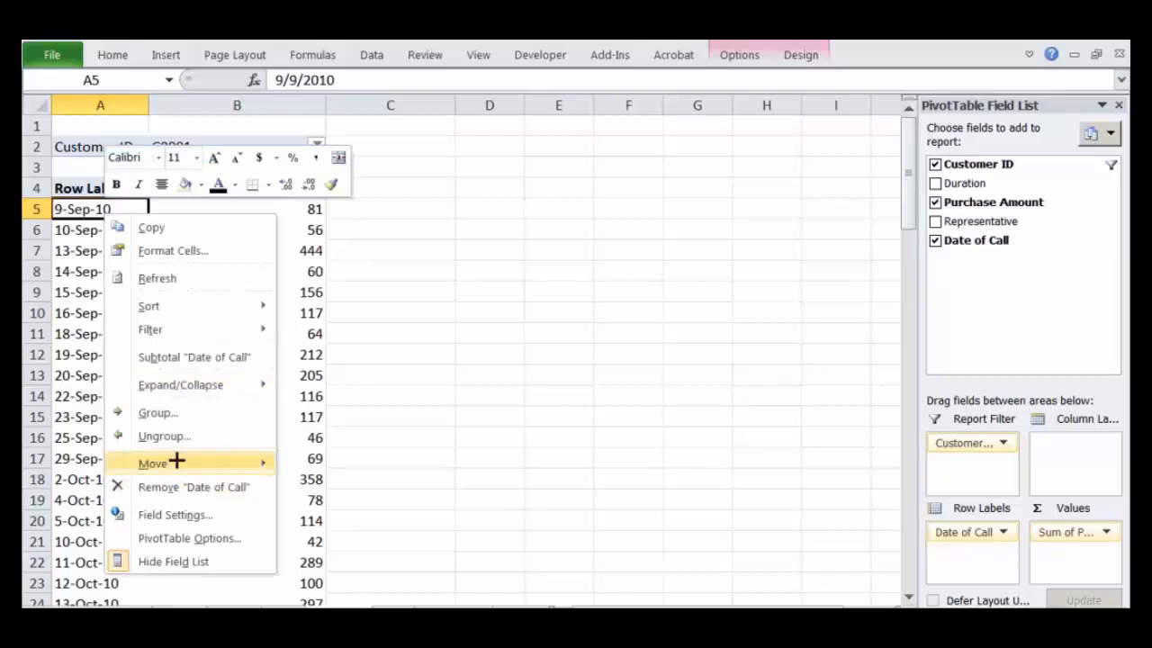
{"action": "left_click", "coordinate": [179, 412]}
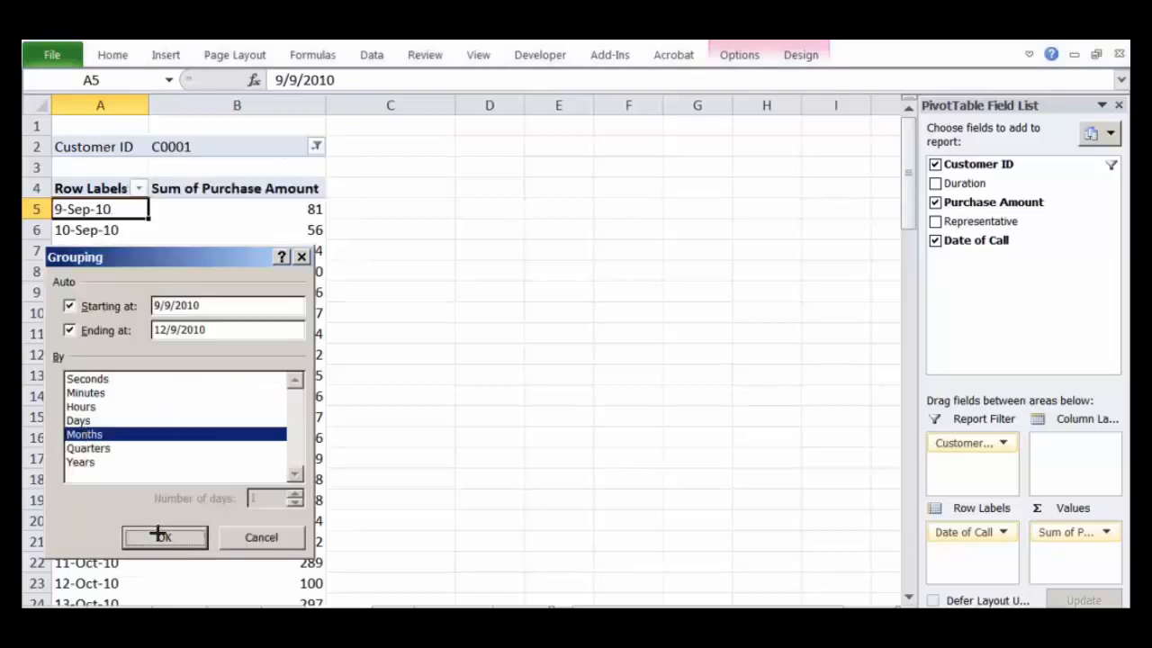
{"action": "left_click", "coordinate": [160, 535]}
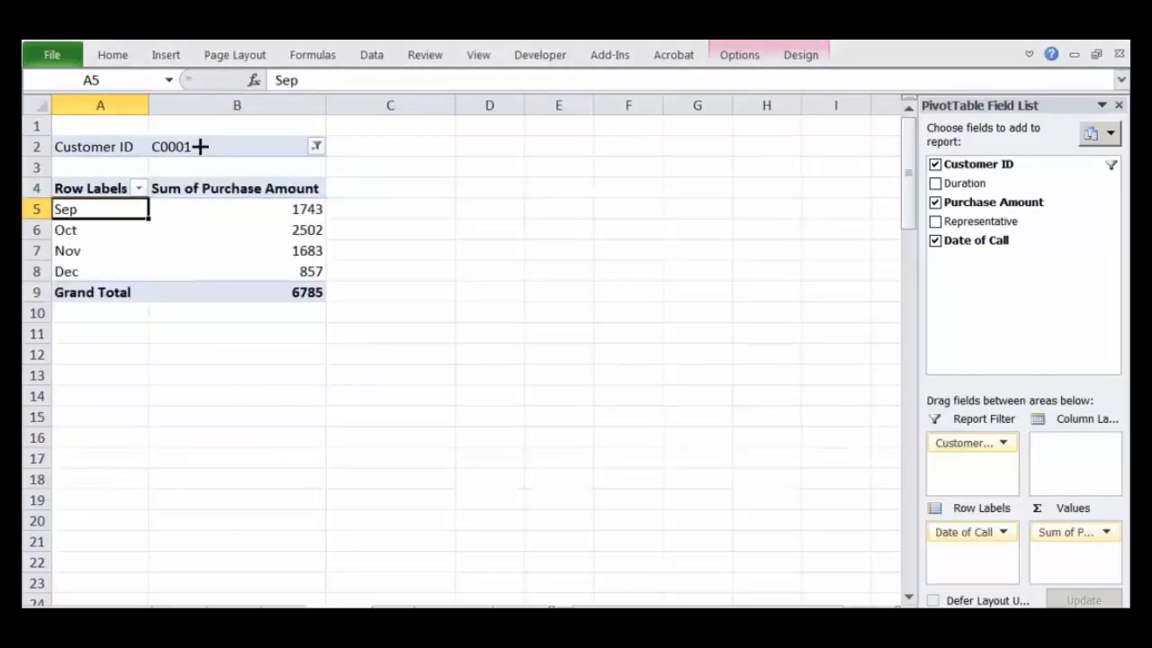
{"action": "left_click_drag", "start_coordinate": [95, 267], "coordinate": [98, 213]}
{"action": "left_click", "coordinate": [99, 211]}
{"action": "left_click_drag", "start_coordinate": [104, 271], "coordinate": [304, 270]}
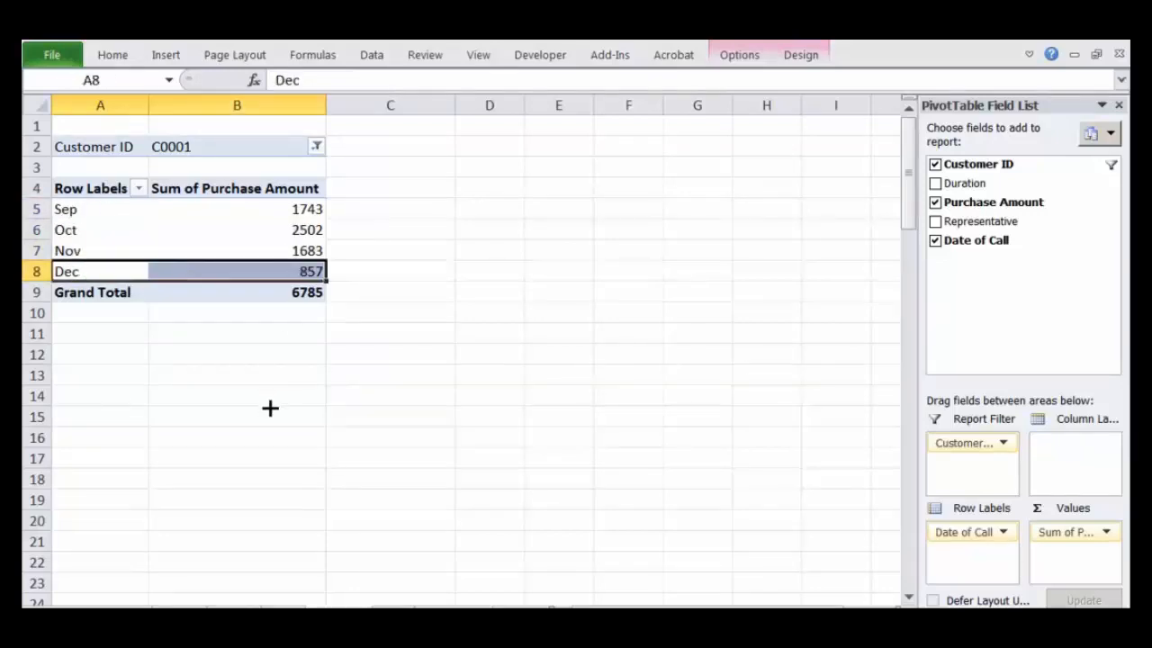
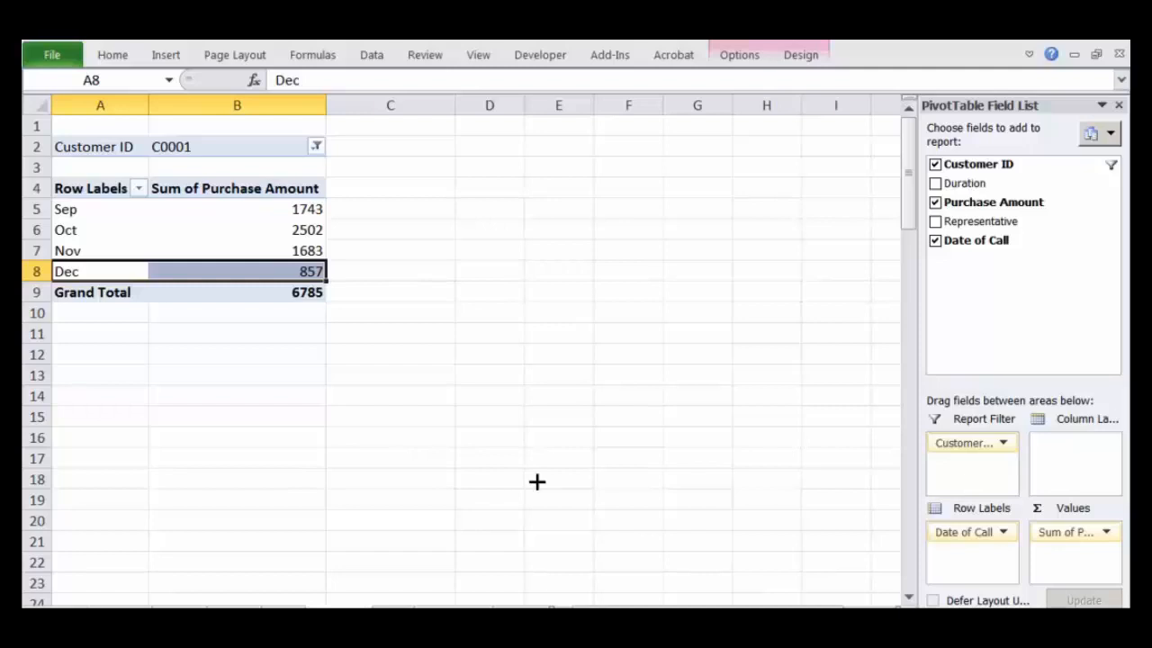
Step: Check the existing PivotTable of purchase amounts by duration band and the source data, and return to the customer C0001 PivotTable
{"action": "left_click", "coordinate": [284, 613]}
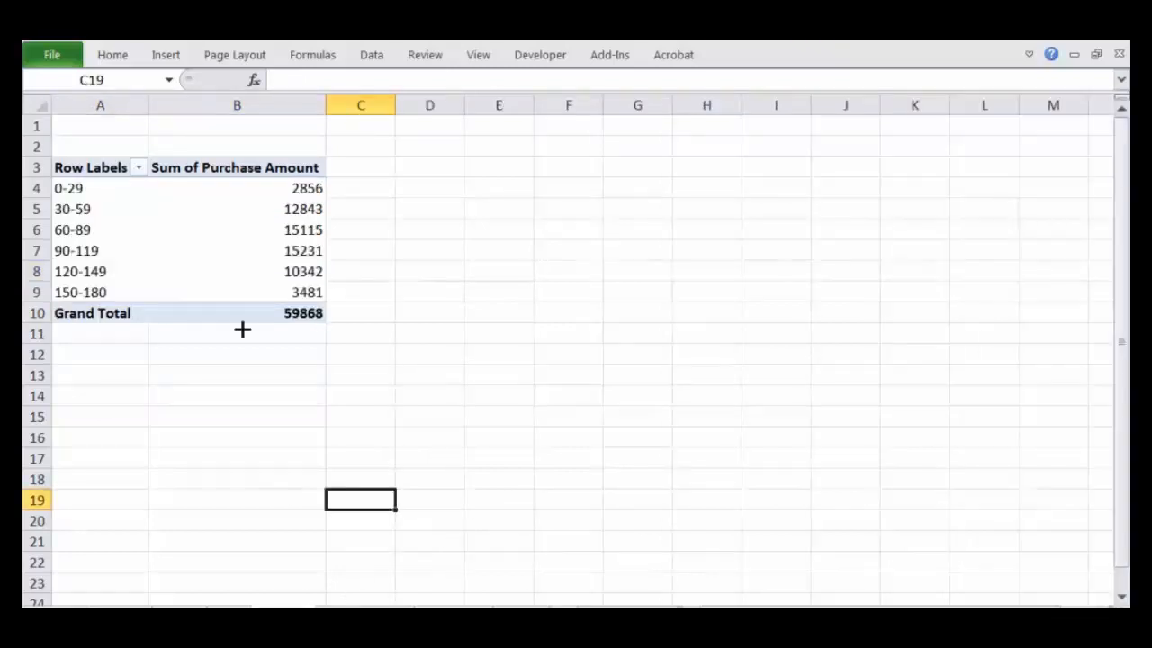
{"action": "left_click", "coordinate": [95, 176]}
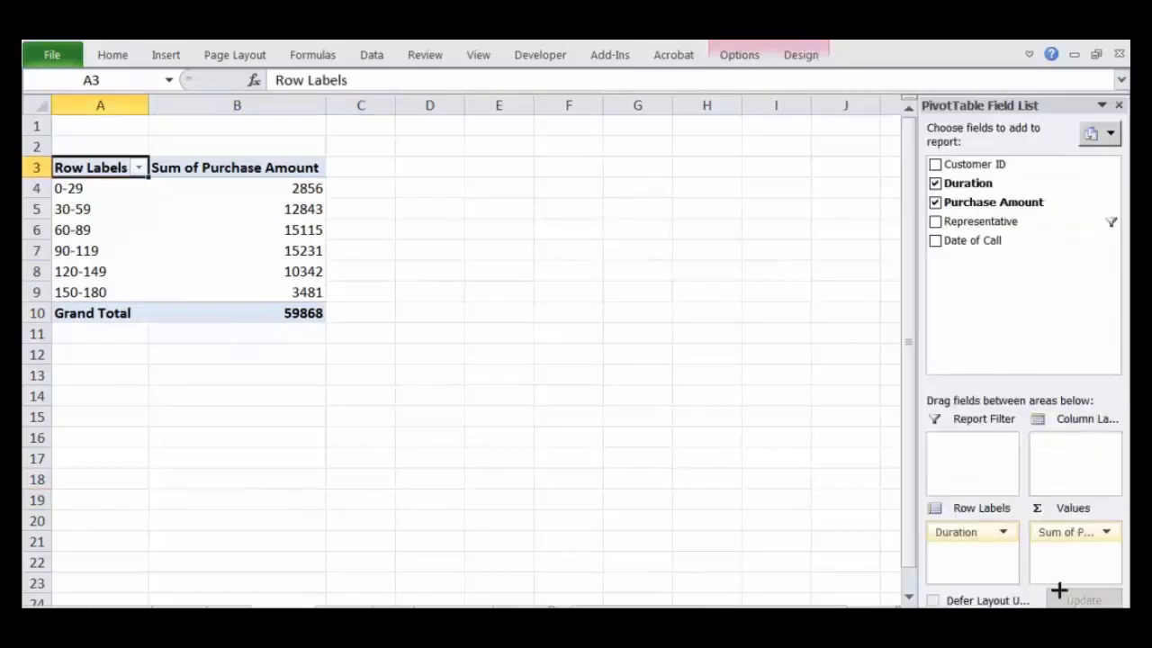
{"action": "left_click", "coordinate": [394, 608]}
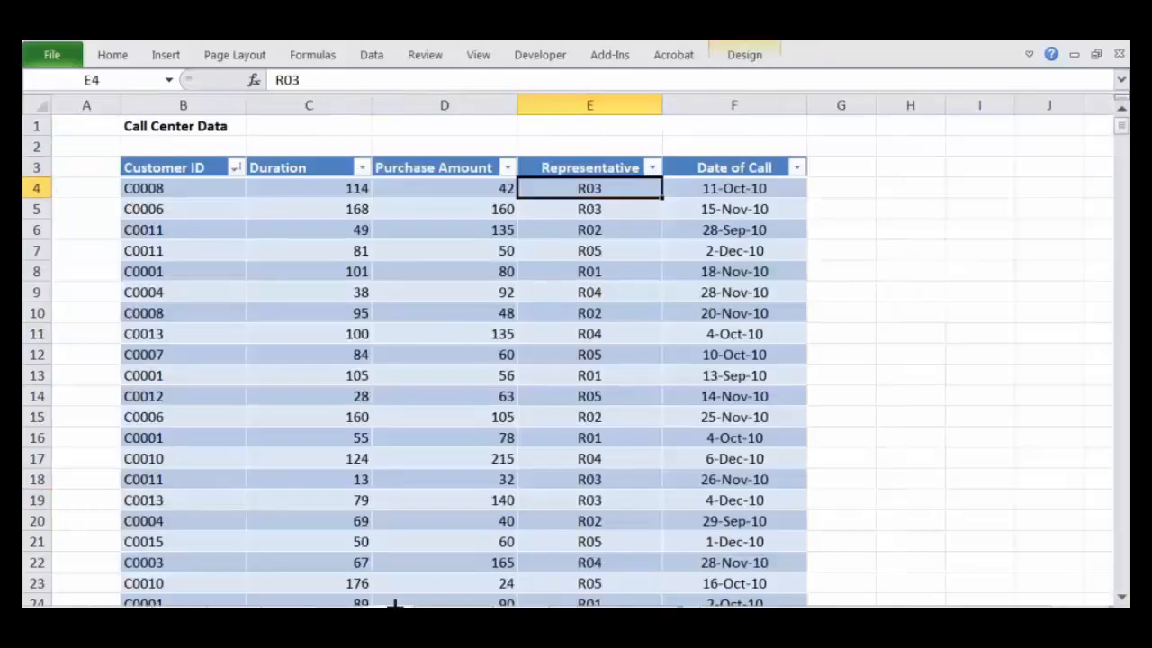
{"action": "left_click", "coordinate": [449, 613]}
{"action": "left_click", "coordinate": [341, 613]}
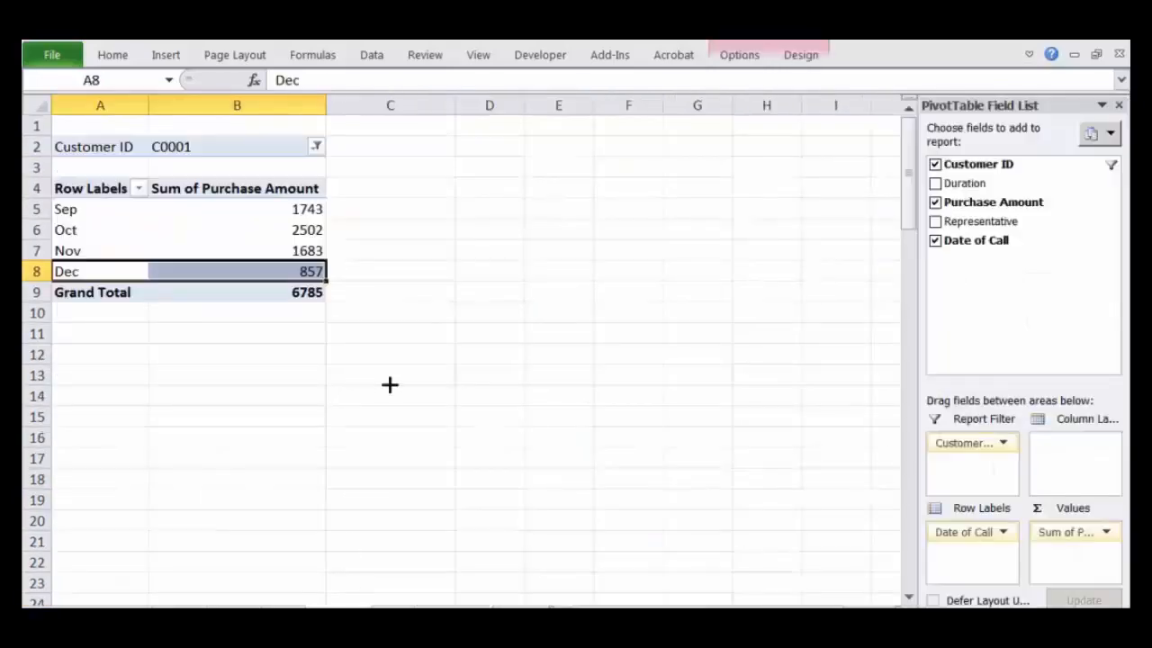
Step: Remove Date of Call and Customer ID from the PivotTable and add Duration as the row labels
{"action": "left_click_drag", "start_coordinate": [956, 532], "coordinate": [978, 395]}
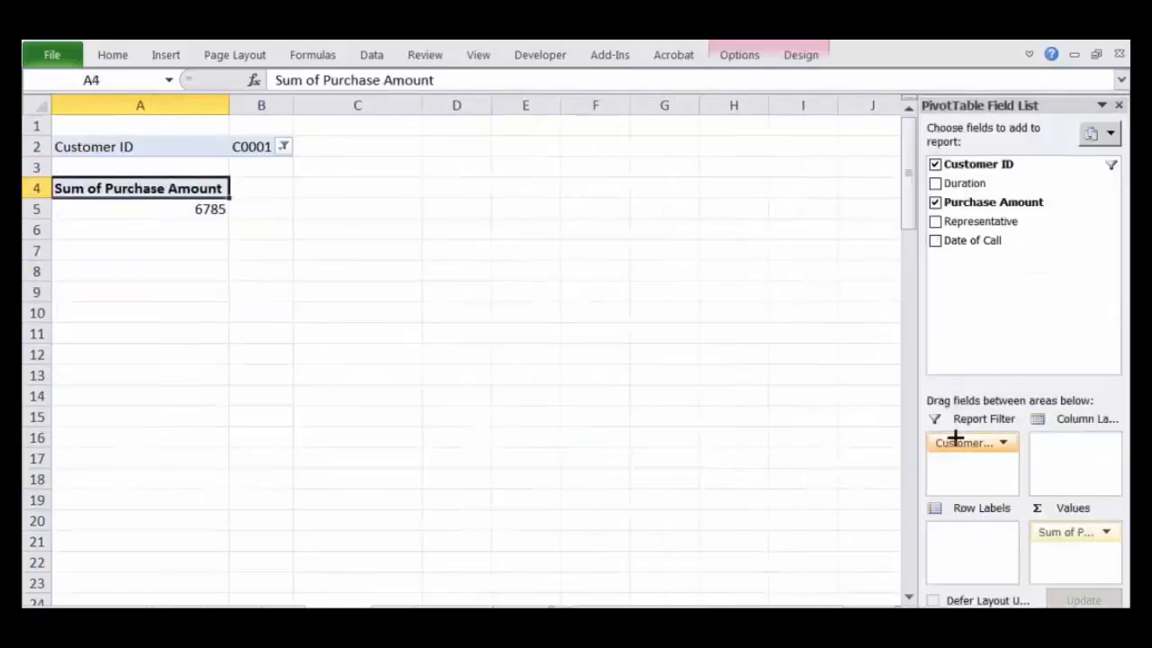
{"action": "left_click_drag", "start_coordinate": [957, 438], "coordinate": [1011, 288]}
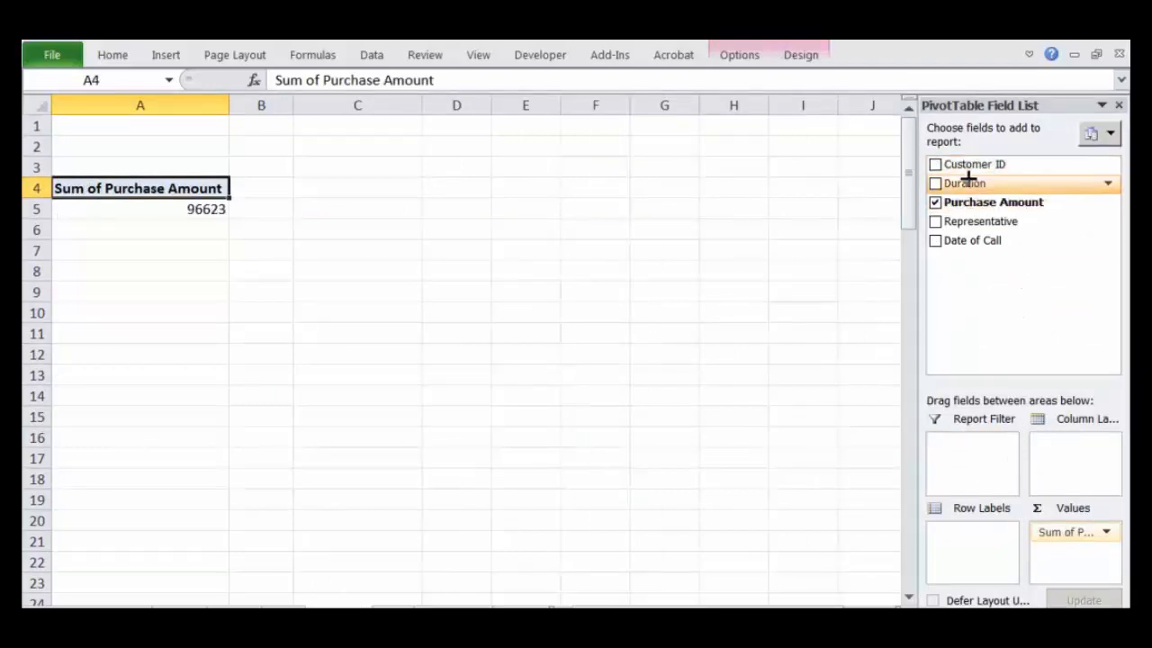
{"action": "left_click_drag", "start_coordinate": [966, 177], "coordinate": [979, 538]}
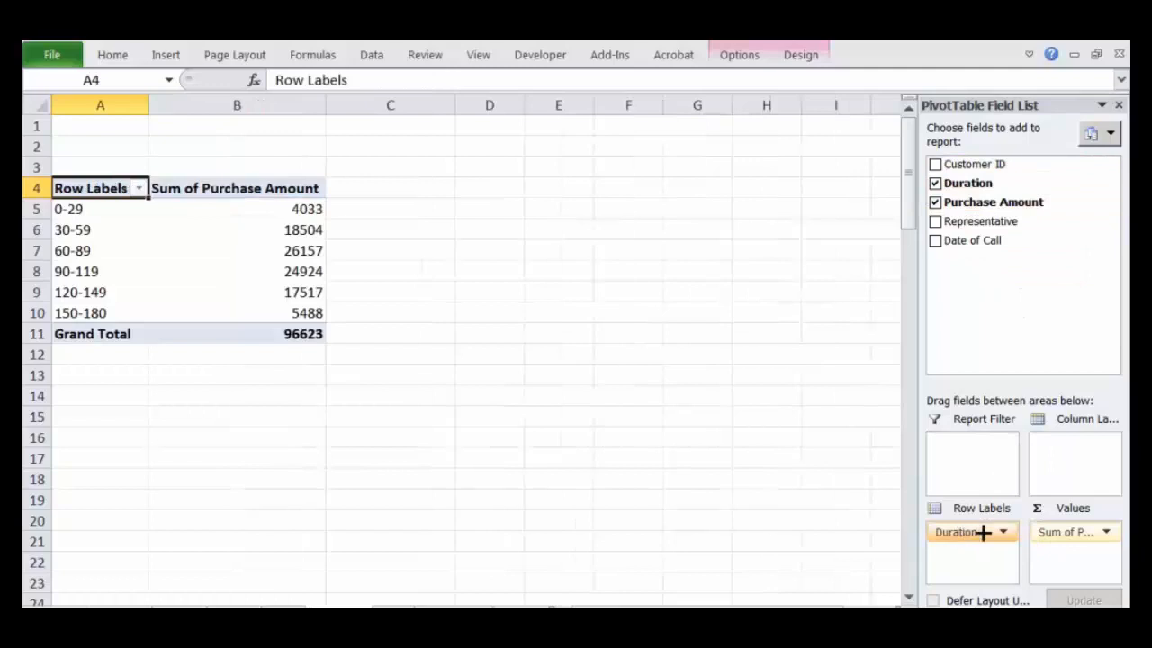
Step: Ungroup the Duration row labels so each call duration has its own row, and select the ungrouped labels
{"action": "left_click", "coordinate": [93, 250]}
{"action": "right_click", "coordinate": [93, 250]}
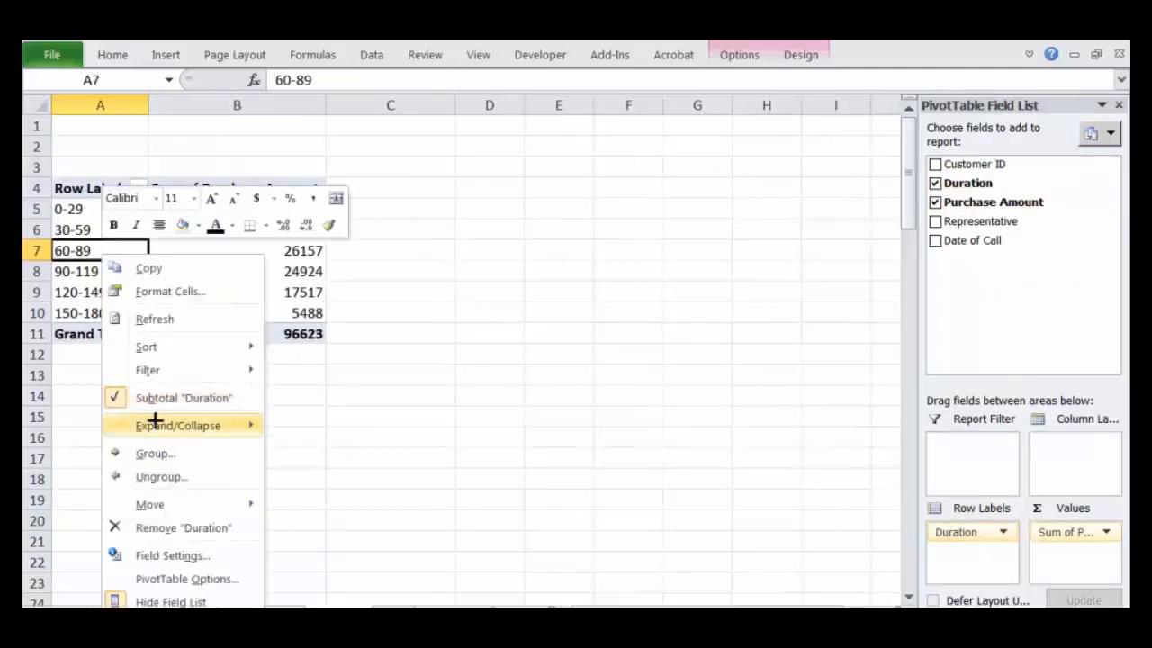
{"action": "left_click", "coordinate": [155, 477]}
{"action": "left_click", "coordinate": [160, 250]}
{"action": "left_click", "coordinate": [113, 209]}
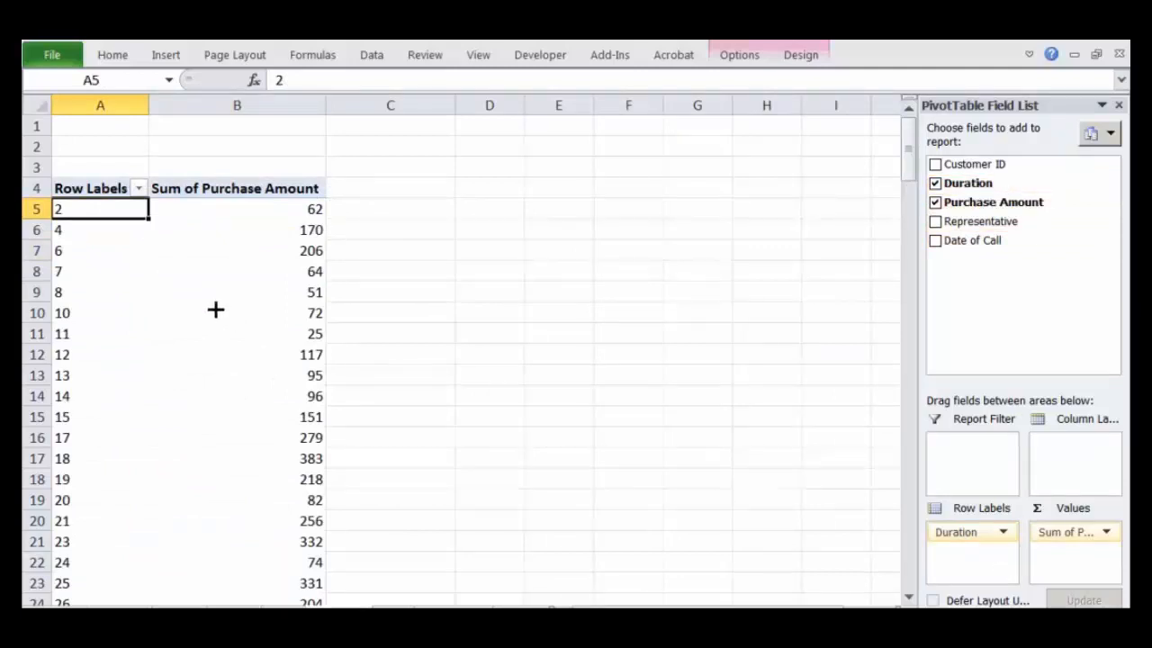
{"action": "left_click", "coordinate": [88, 247]}
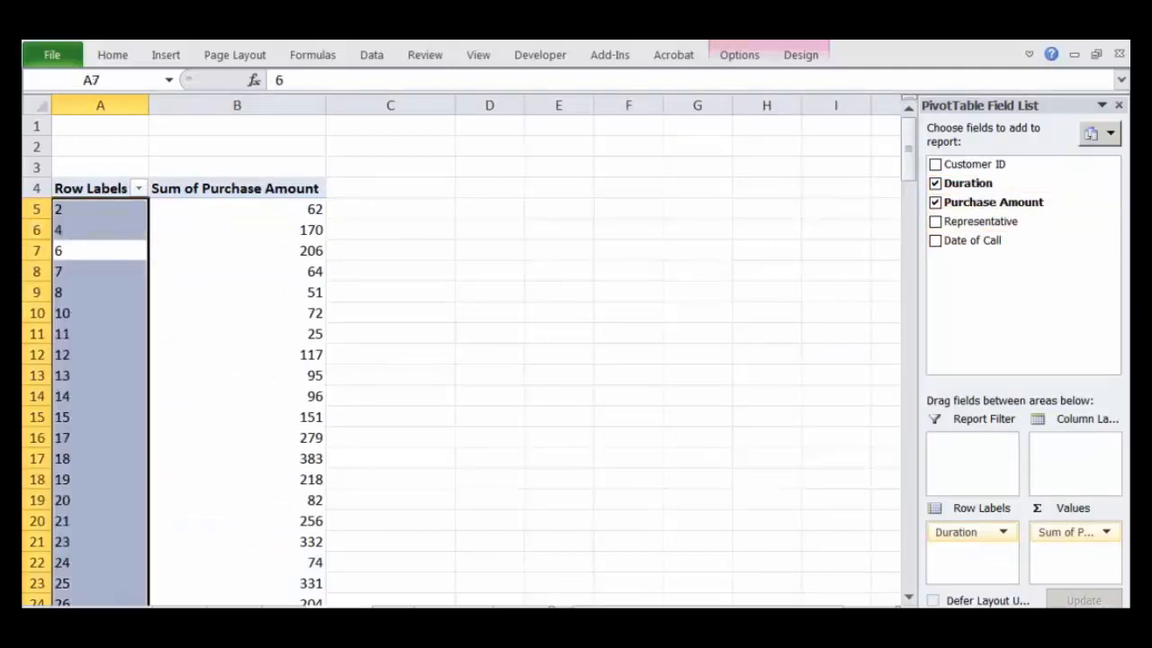
Step: Sort the Call Center Data table by Duration from smallest to largest and select the first duration
{"action": "key", "text": "ctrl+Page_Up"}
{"action": "left_click_drag", "start_coordinate": [316, 185], "coordinate": [334, 531]}
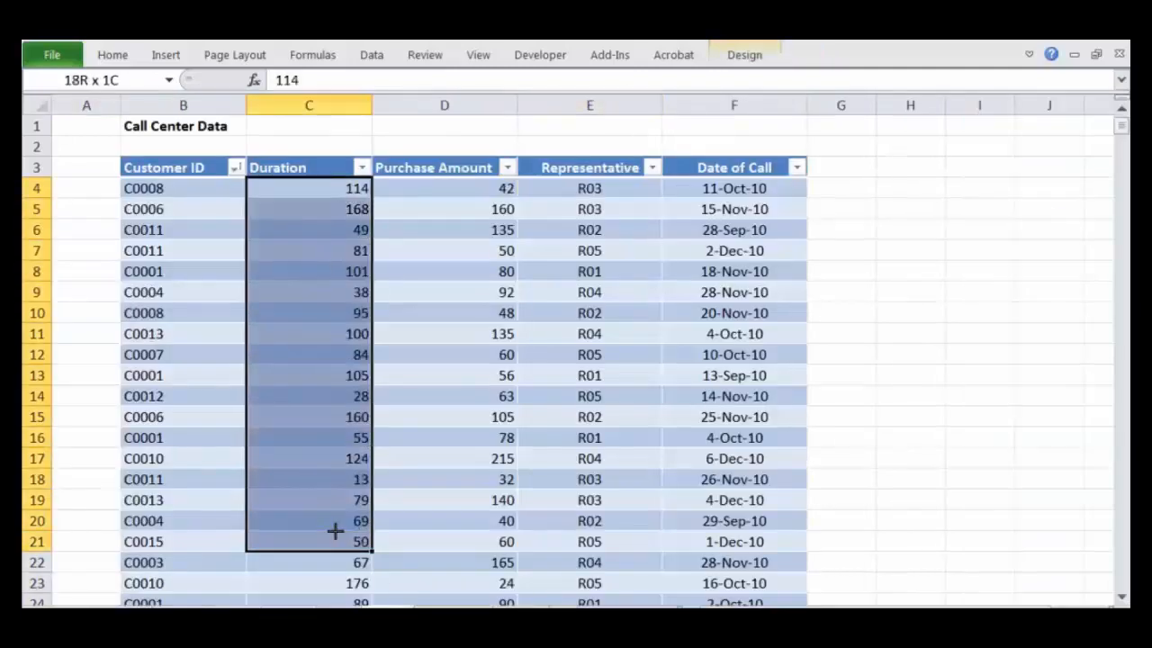
{"action": "left_click", "coordinate": [297, 354]}
{"action": "left_click", "coordinate": [361, 168]}
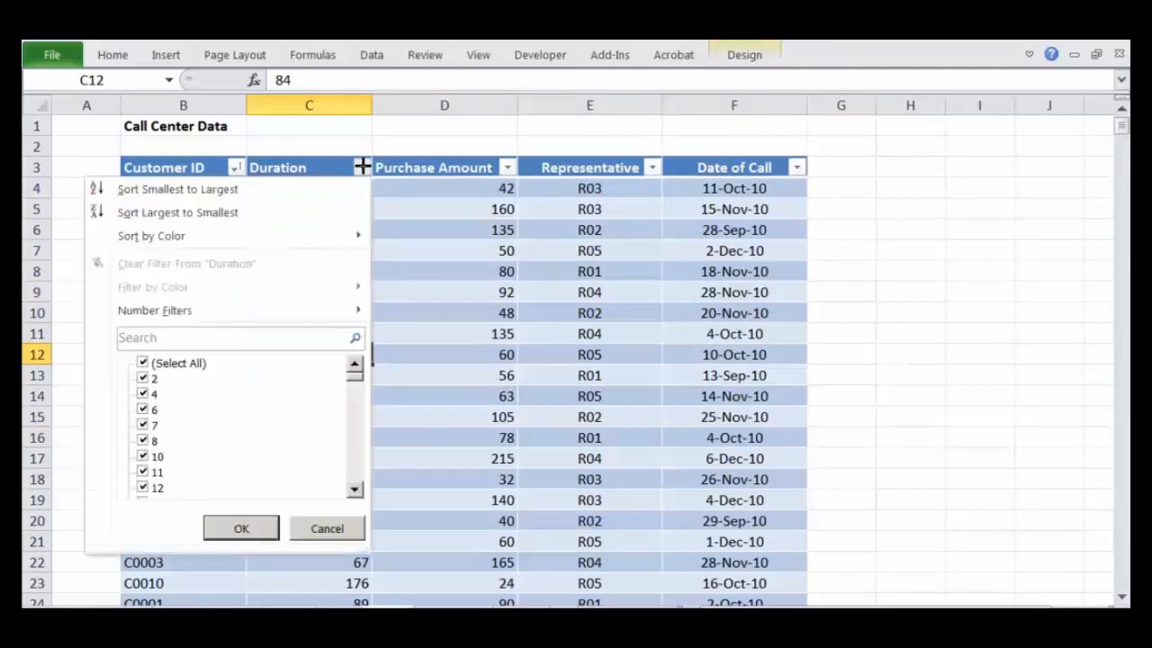
{"action": "left_click", "coordinate": [252, 191]}
{"action": "left_click", "coordinate": [376, 228]}
{"action": "left_click", "coordinate": [338, 190]}
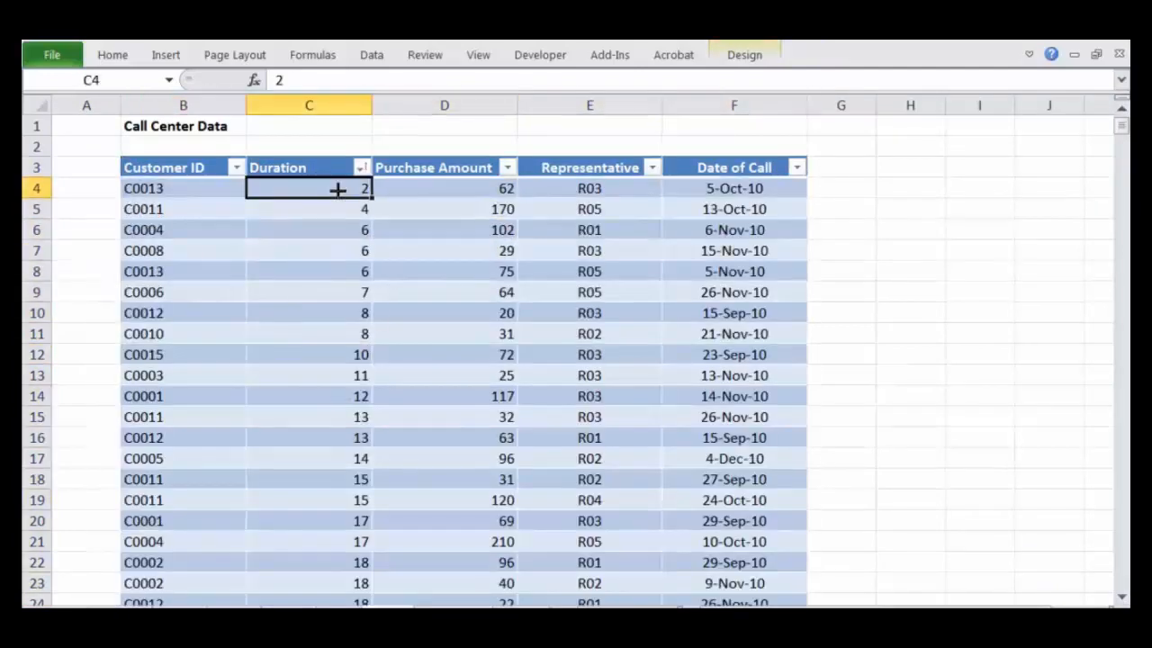
Step: Examine the sorted durations down to the table's last row and the matching ungrouped Duration labels in the PivotTable
{"action": "left_click", "coordinate": [329, 511]}
{"action": "scroll", "coordinate": [330, 511], "scroll_direction": "down", "scroll_amount": 20}
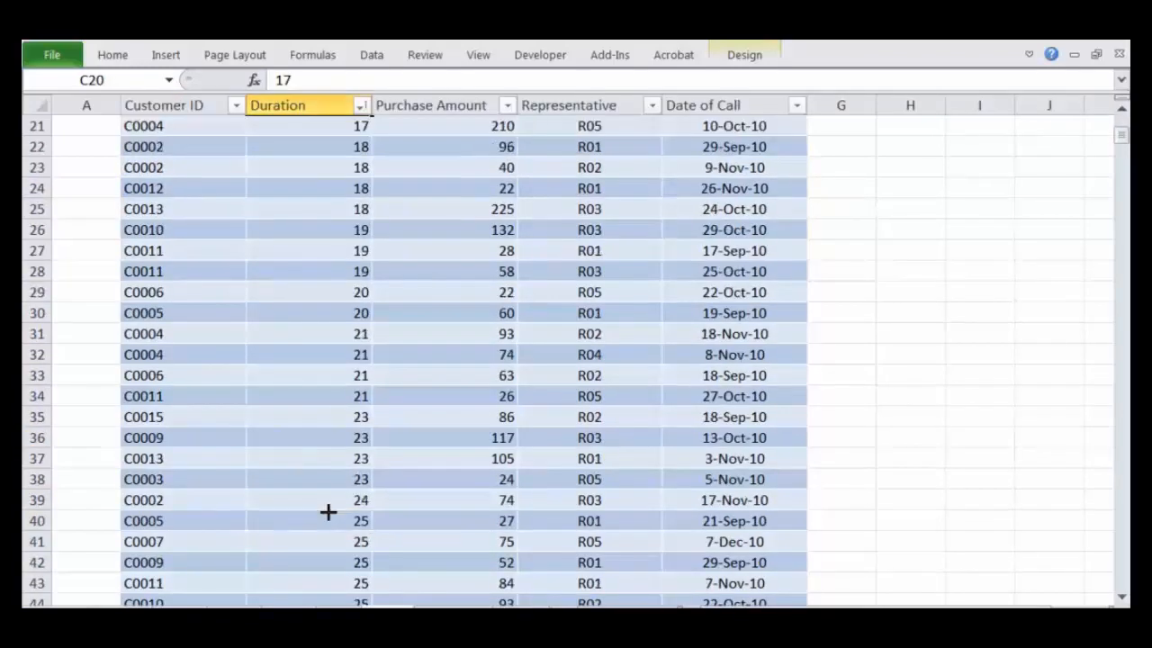
{"action": "left_click", "coordinate": [331, 511]}
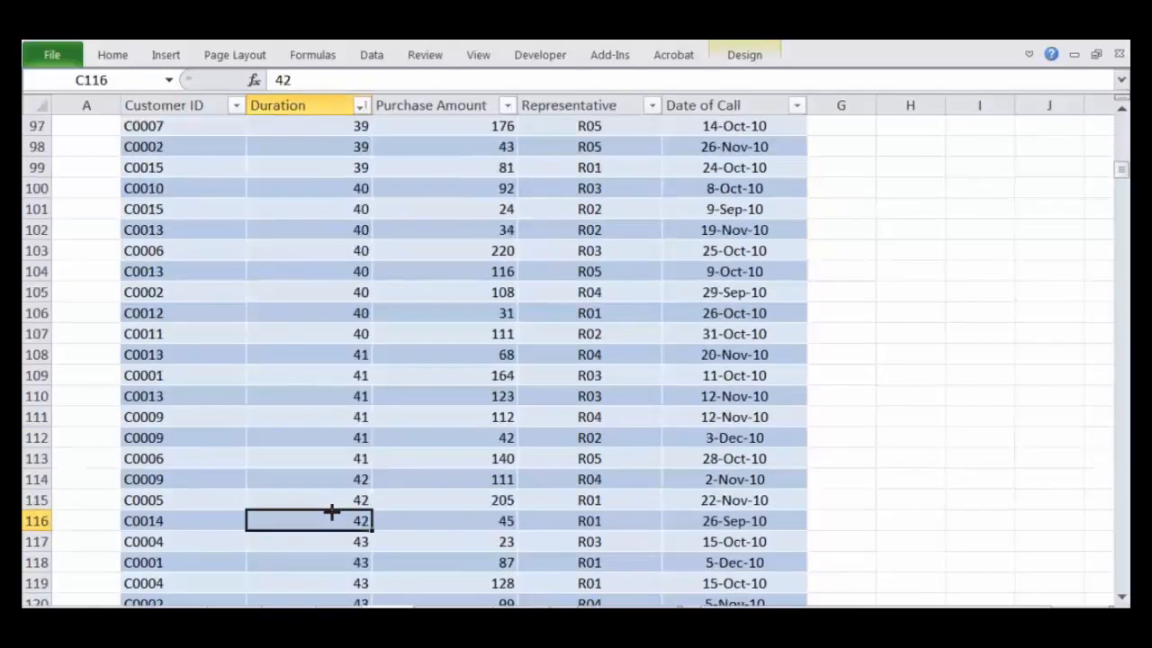
{"action": "key", "text": "ctrl+Down"}
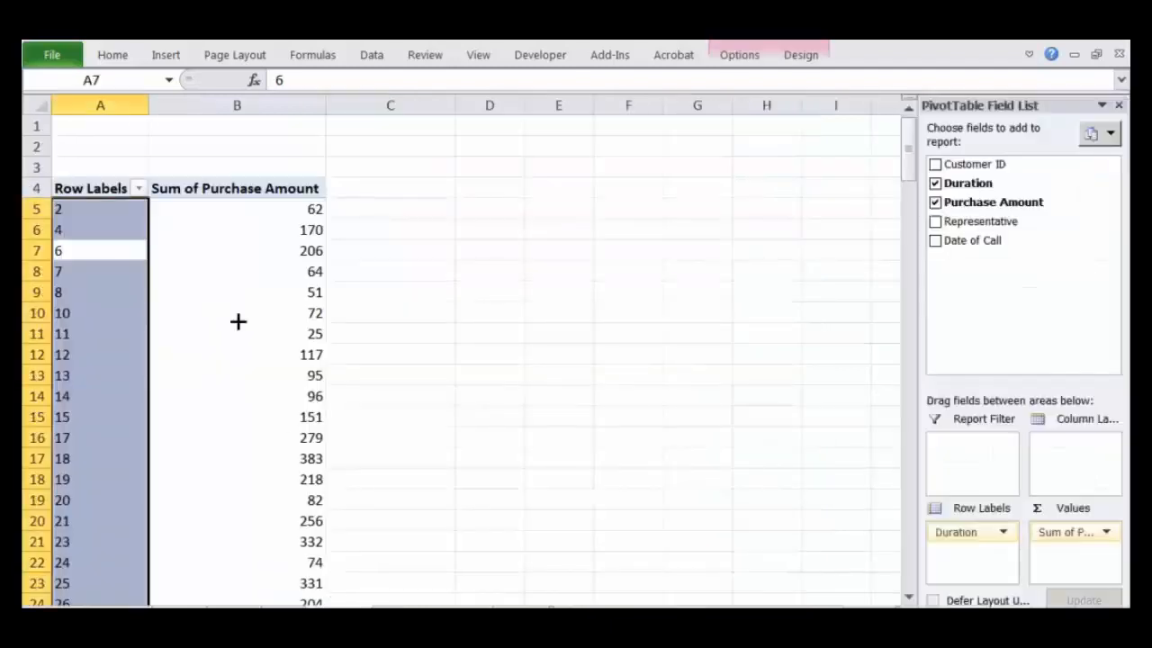
{"action": "left_click", "coordinate": [175, 288]}
{"action": "left_click_drag", "start_coordinate": [98, 206], "coordinate": [103, 455]}
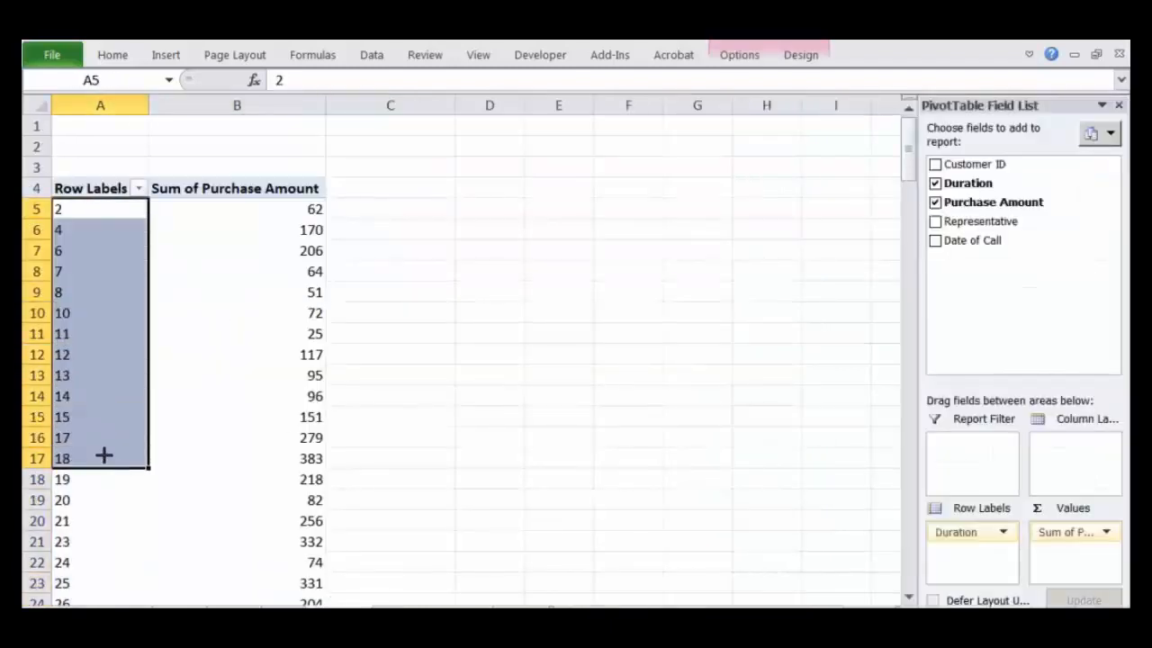
{"action": "left_click", "coordinate": [114, 459]}
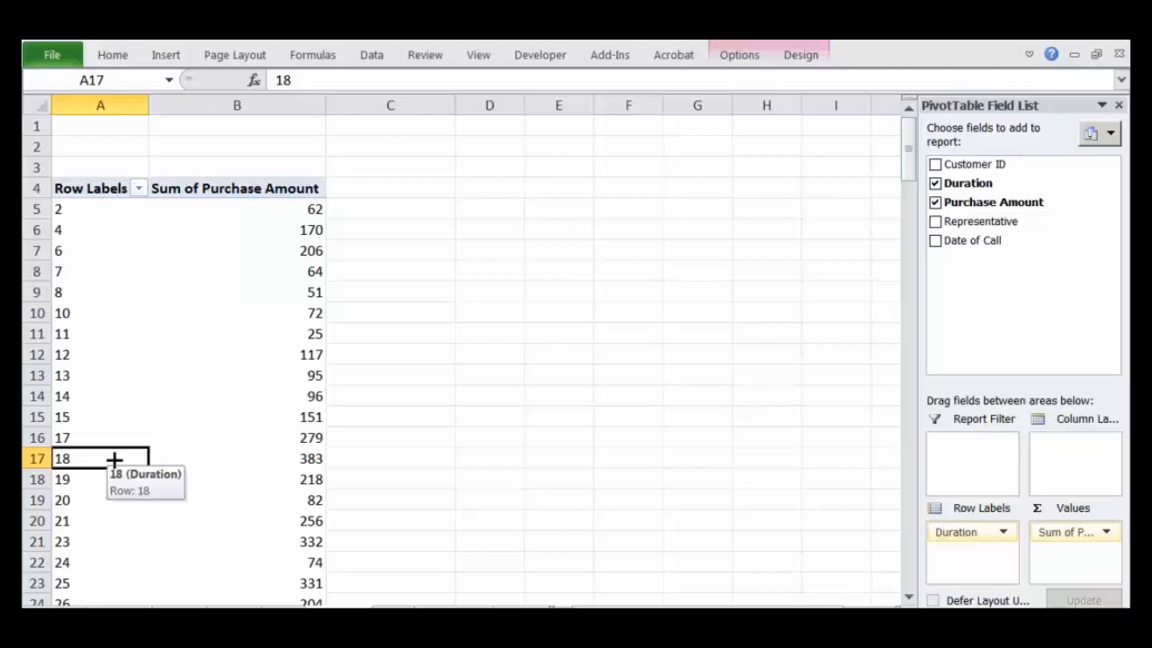
{"action": "left_click", "coordinate": [99, 212]}
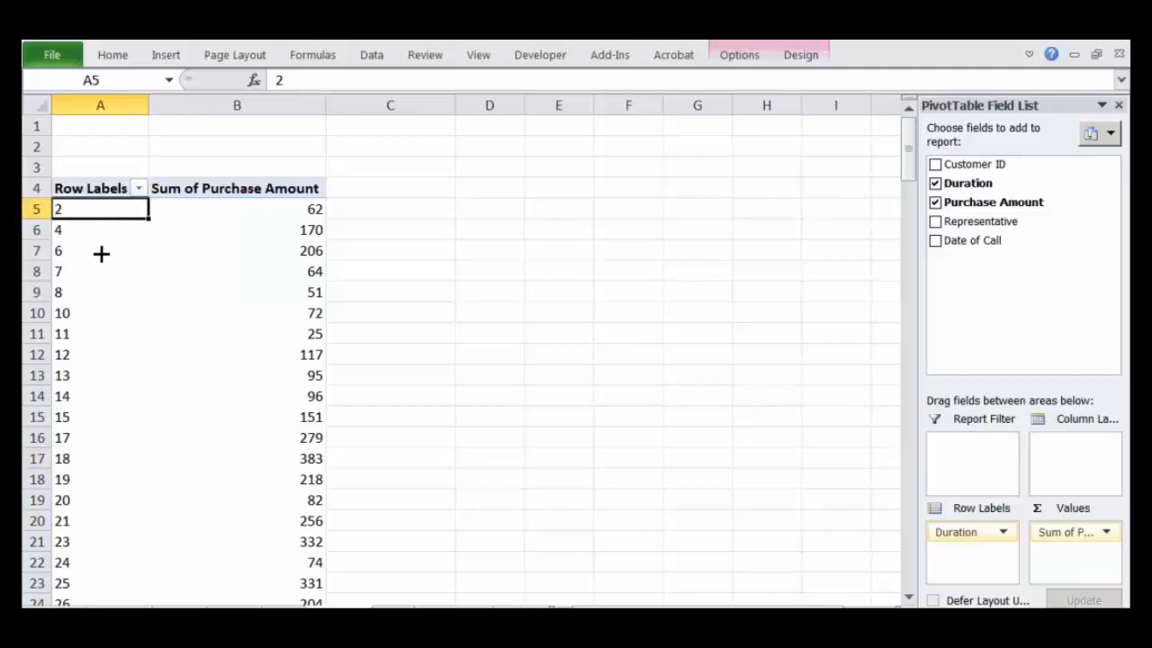
{"action": "right_click", "coordinate": [94, 208]}
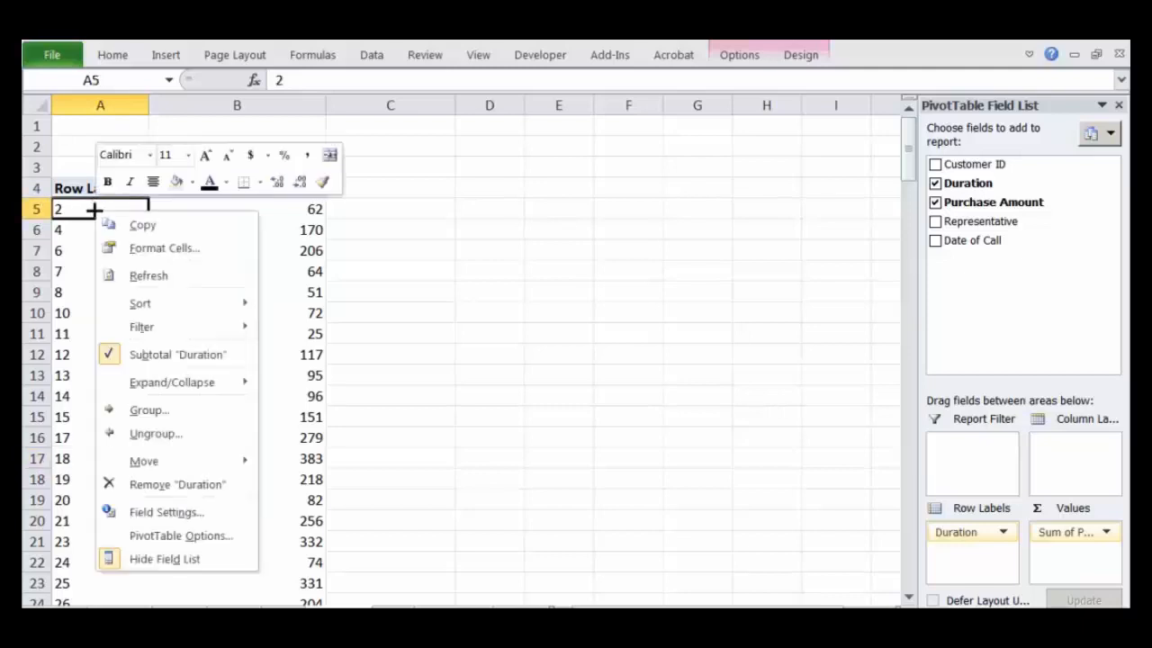
{"action": "left_click", "coordinate": [160, 411]}
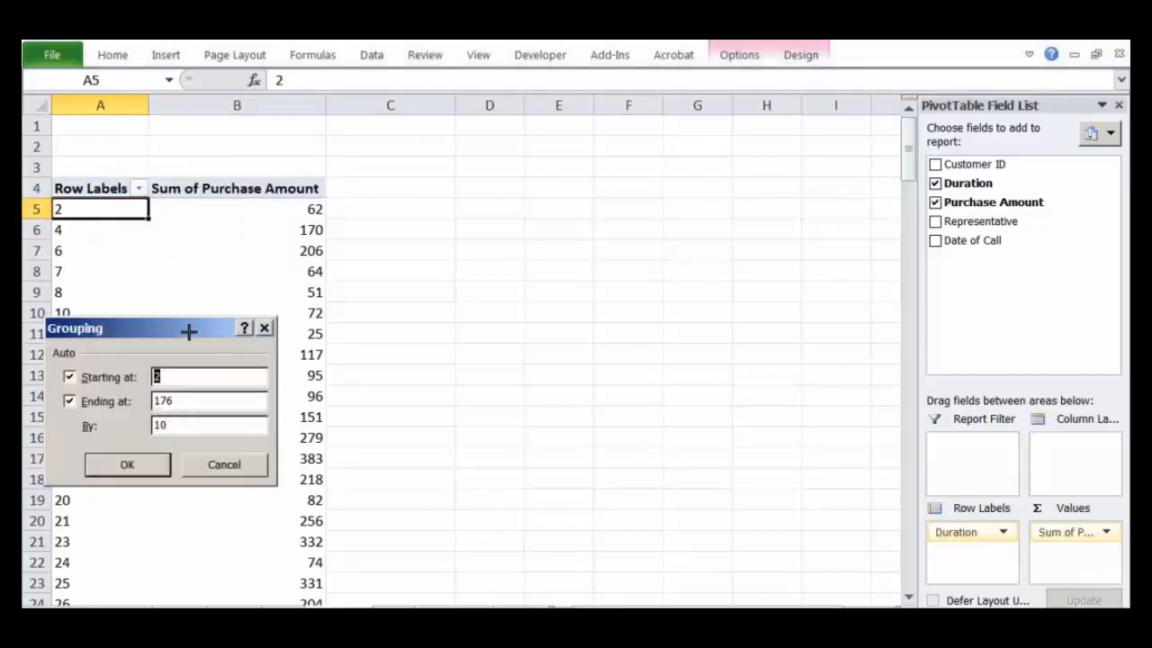
{"action": "left_click_drag", "start_coordinate": [187, 330], "coordinate": [597, 144]}
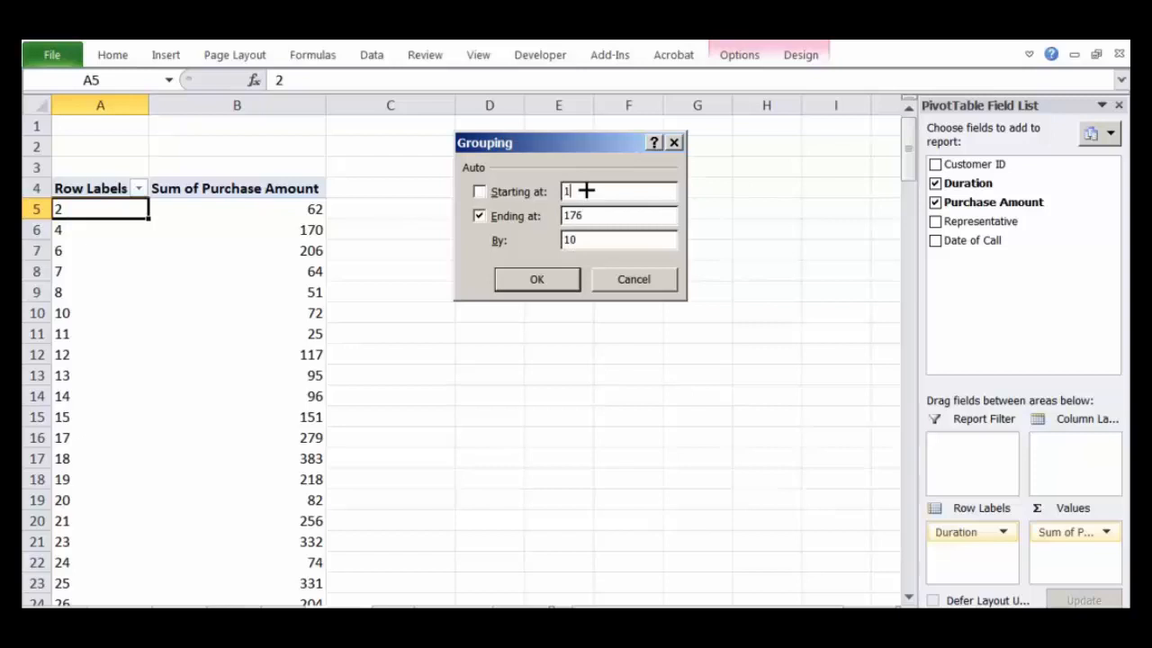
{"action": "double_click", "coordinate": [586, 214]}
{"action": "type", "text": "60"}
{"action": "left_click", "coordinate": [563, 215]}
{"action": "left_click", "coordinate": [617, 275]}
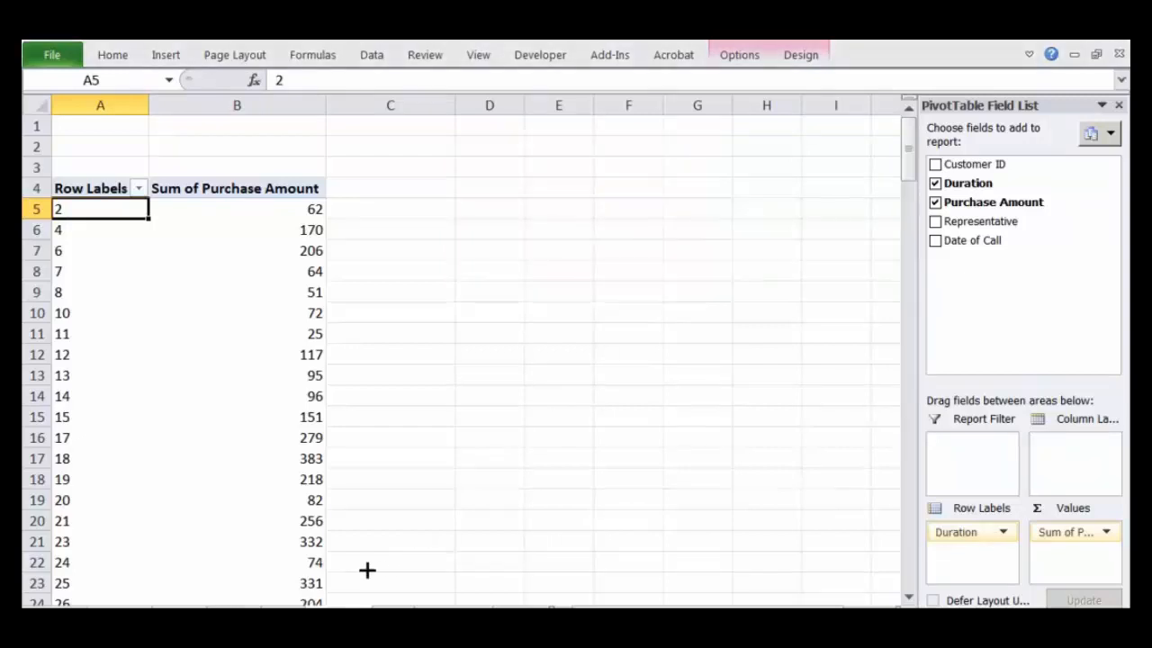
Step: Check the longest call duration in the last row of the source data and return to the Duration PivotTable
{"action": "left_click", "coordinate": [385, 613]}
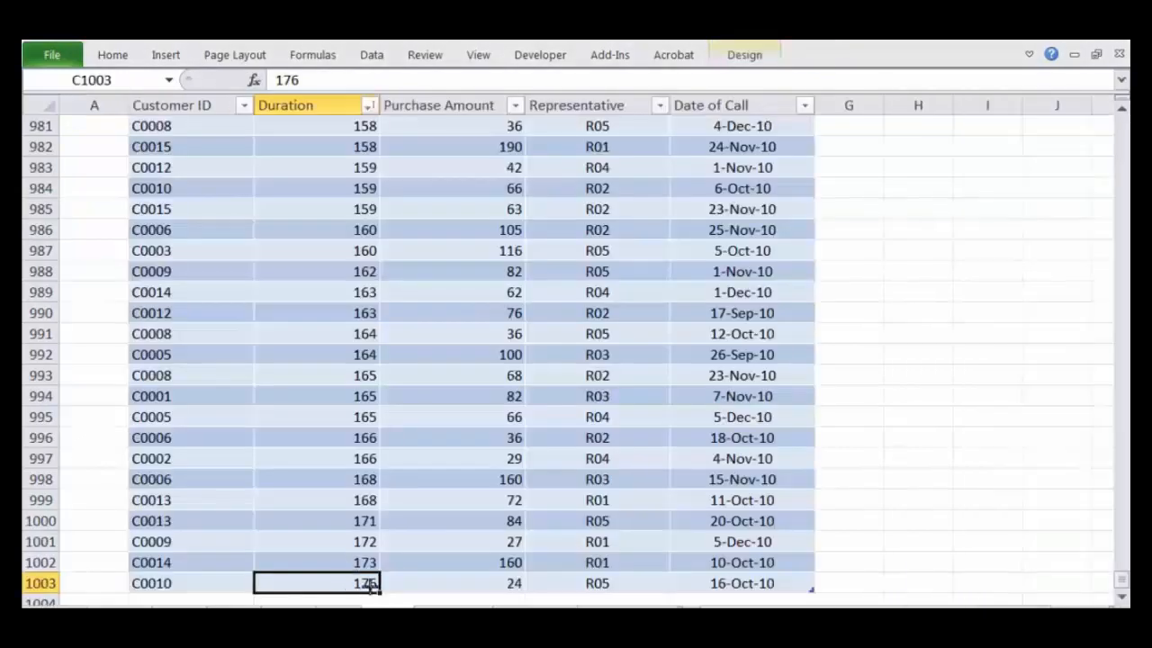
{"action": "left_click", "coordinate": [433, 612]}
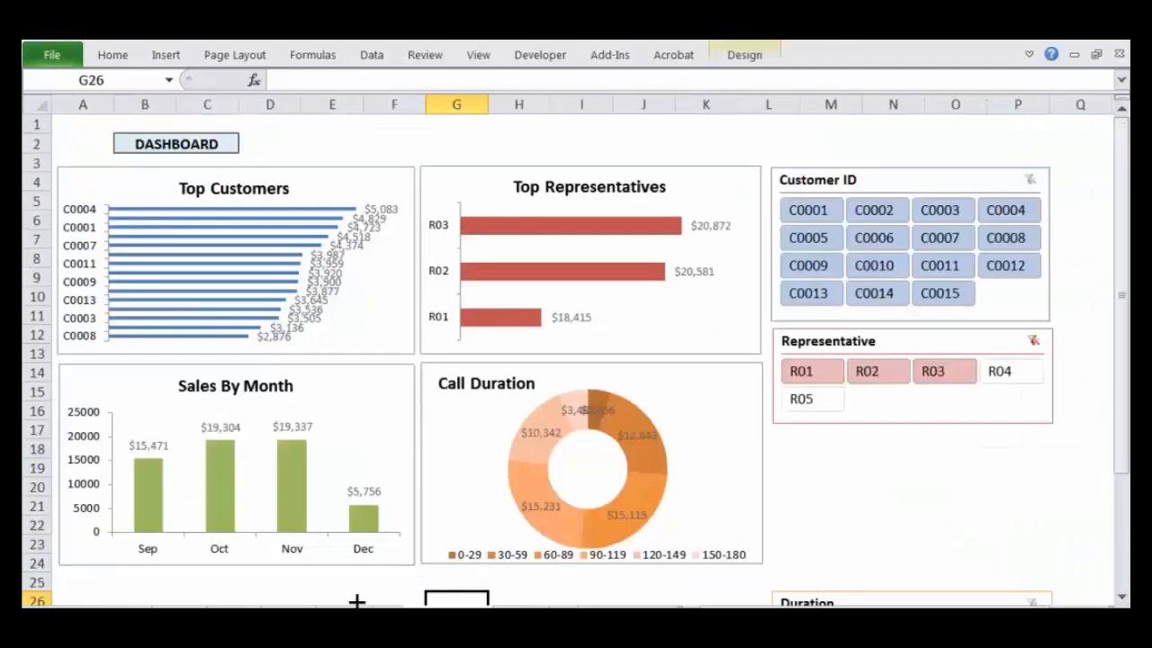
{"action": "left_click", "coordinate": [356, 612]}
Step: Group the Duration row labels starting at 1, ending at 180, in intervals of 60
{"action": "right_click", "coordinate": [115, 207]}
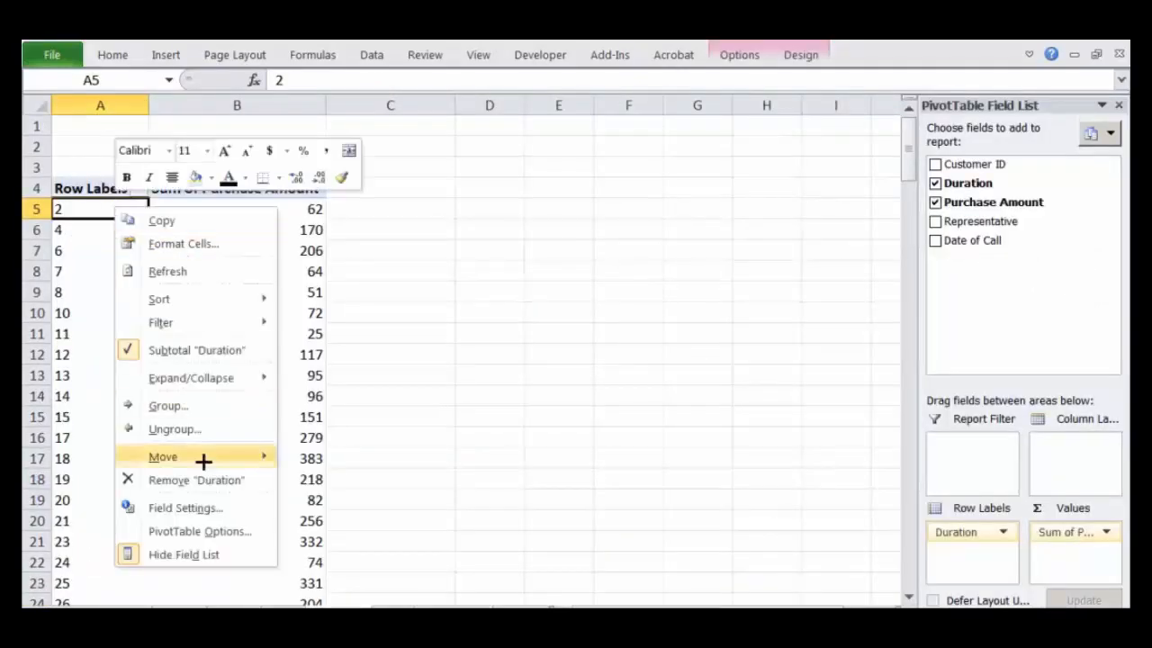
{"action": "left_click", "coordinate": [183, 405]}
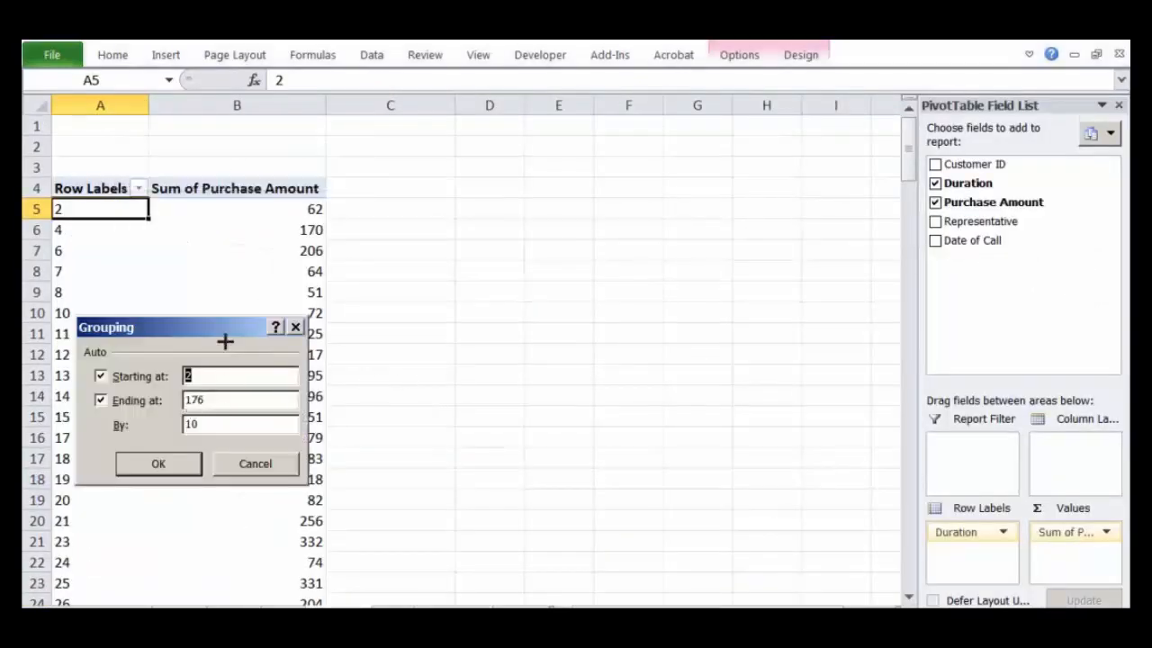
{"action": "left_click_drag", "start_coordinate": [225, 341], "coordinate": [521, 321]}
{"action": "left_click", "coordinate": [486, 301]}
{"action": "left_click", "coordinate": [477, 322]}
{"action": "type", "text": "1"}
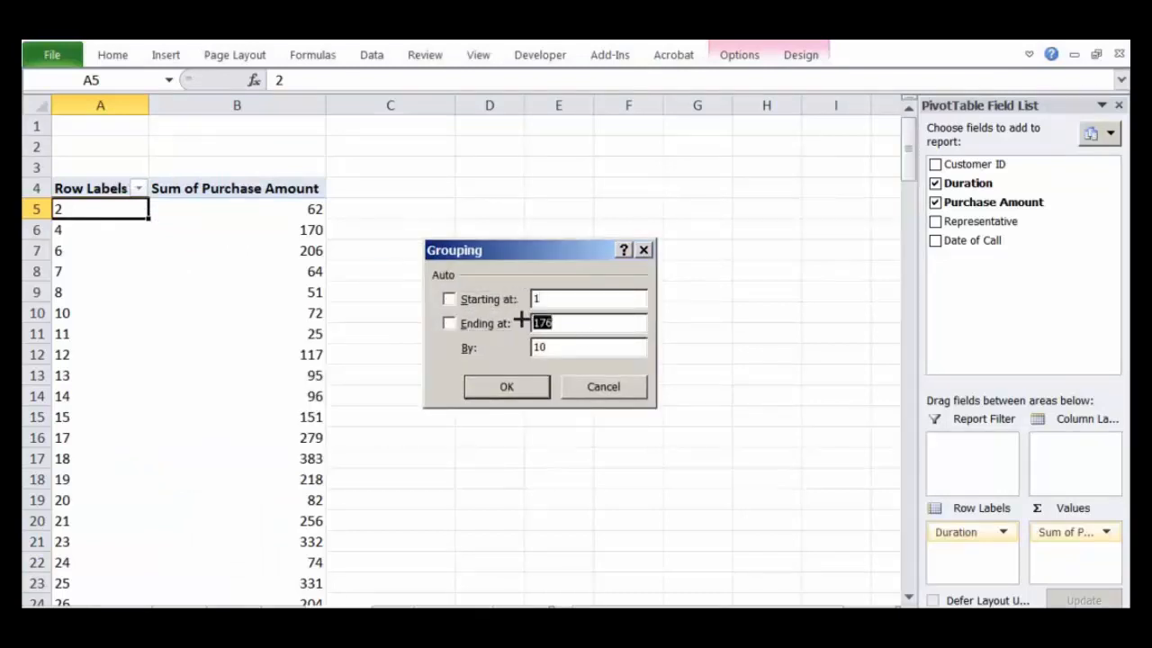
{"action": "type", "text": "180"}
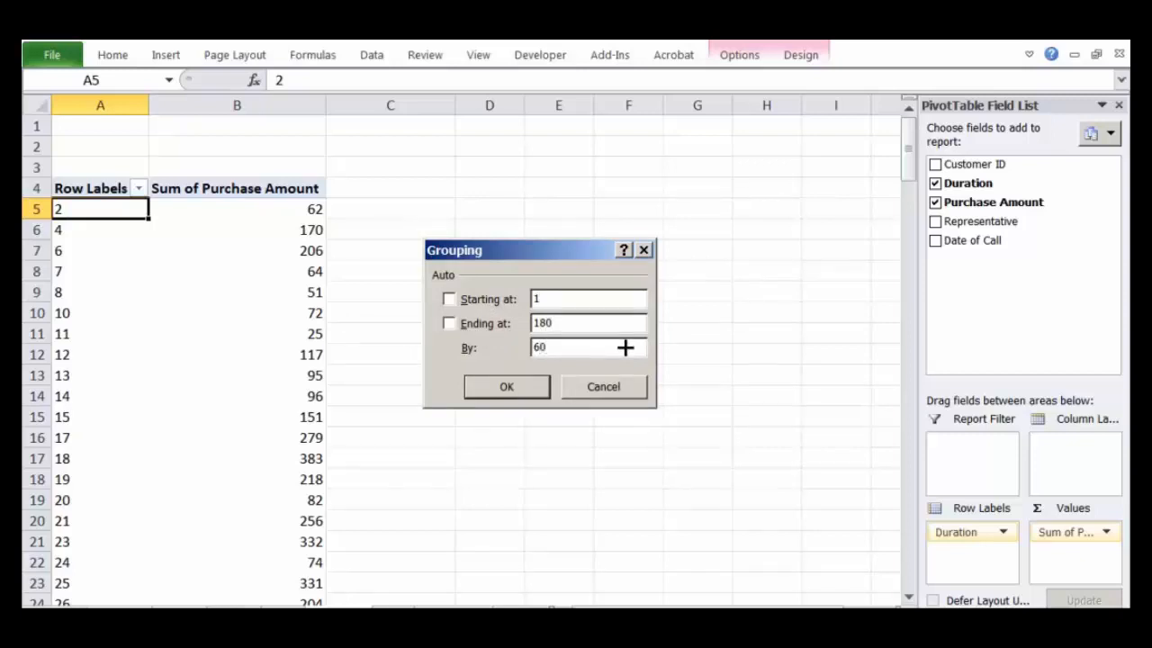
{"action": "left_click", "coordinate": [534, 388]}
Step: Examine the purchase amount for each of the duration bands 1-60, 61-120 and 121-180
{"action": "left_click", "coordinate": [330, 442]}
{"action": "left_click", "coordinate": [101, 215]}
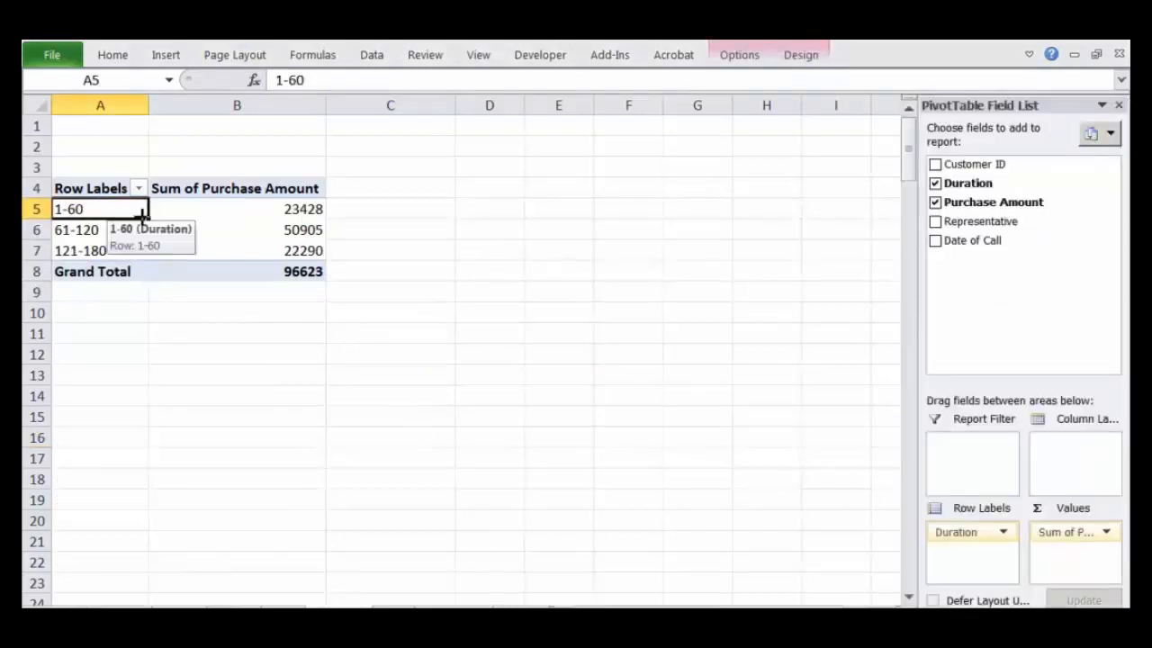
{"action": "left_click", "coordinate": [93, 230]}
{"action": "left_click", "coordinate": [288, 231]}
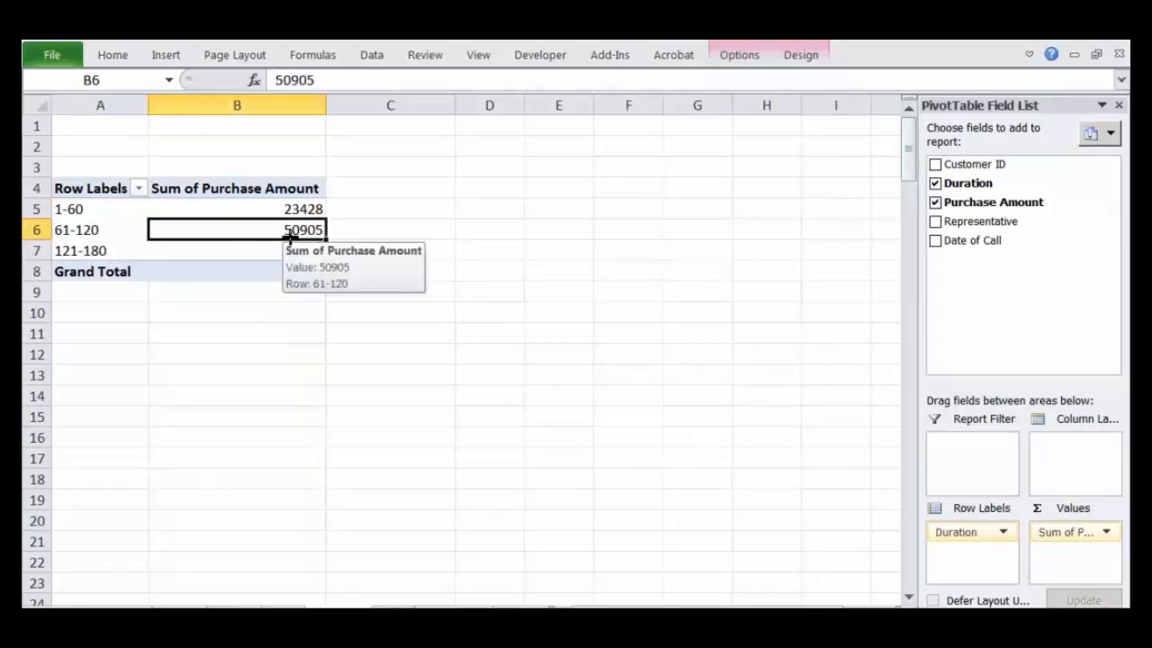
{"action": "left_click", "coordinate": [88, 256]}
{"action": "left_click", "coordinate": [303, 256]}
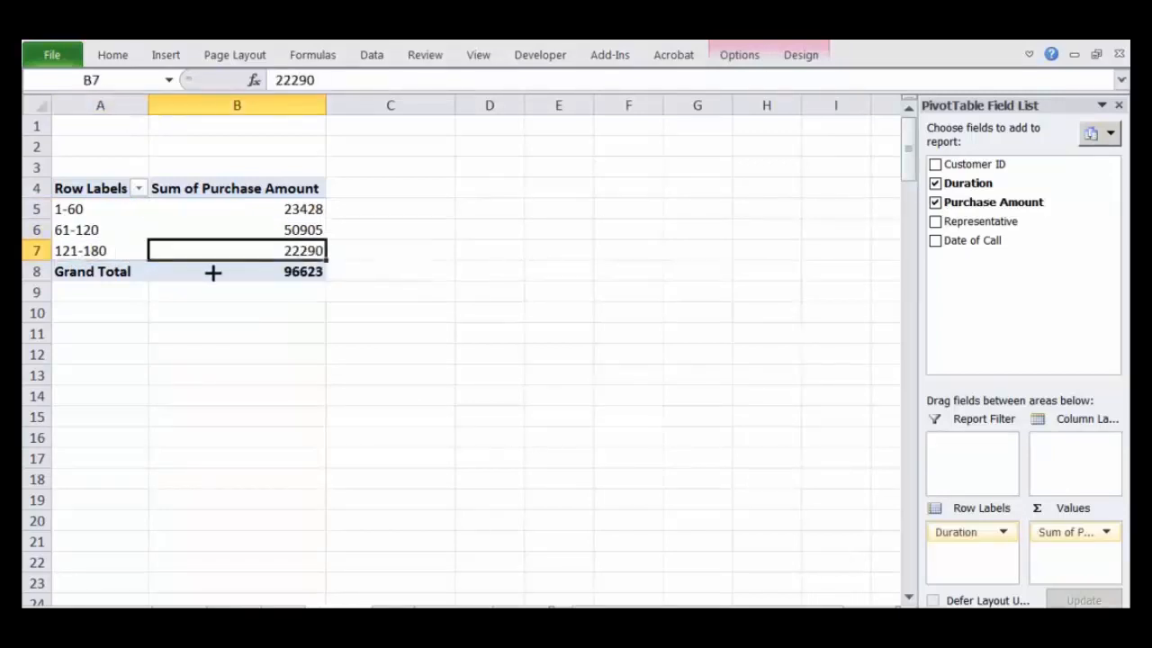
{"action": "left_click", "coordinate": [87, 256]}
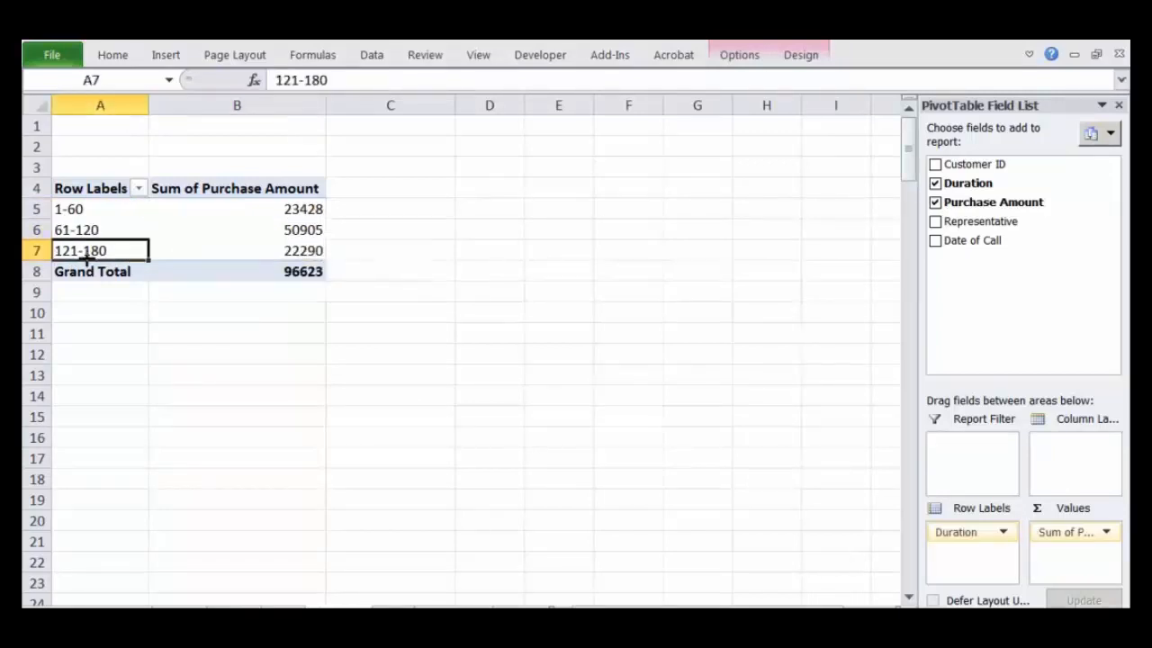
{"action": "left_click", "coordinate": [288, 256]}
{"action": "left_click", "coordinate": [93, 200]}
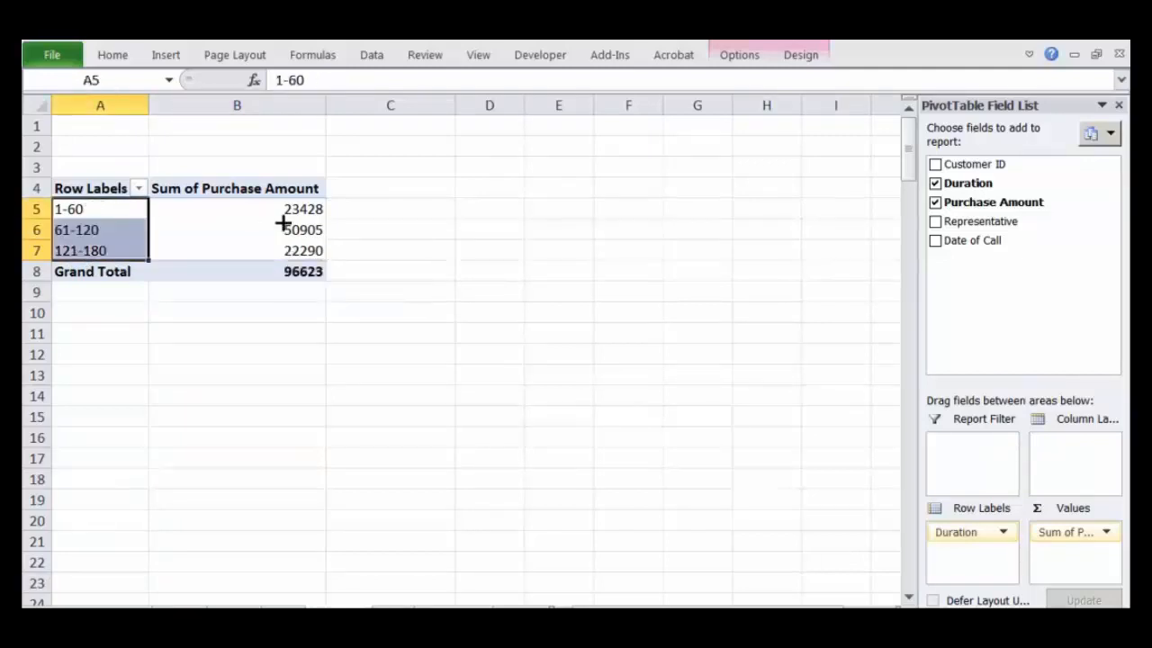
{"action": "left_click", "coordinate": [322, 212]}
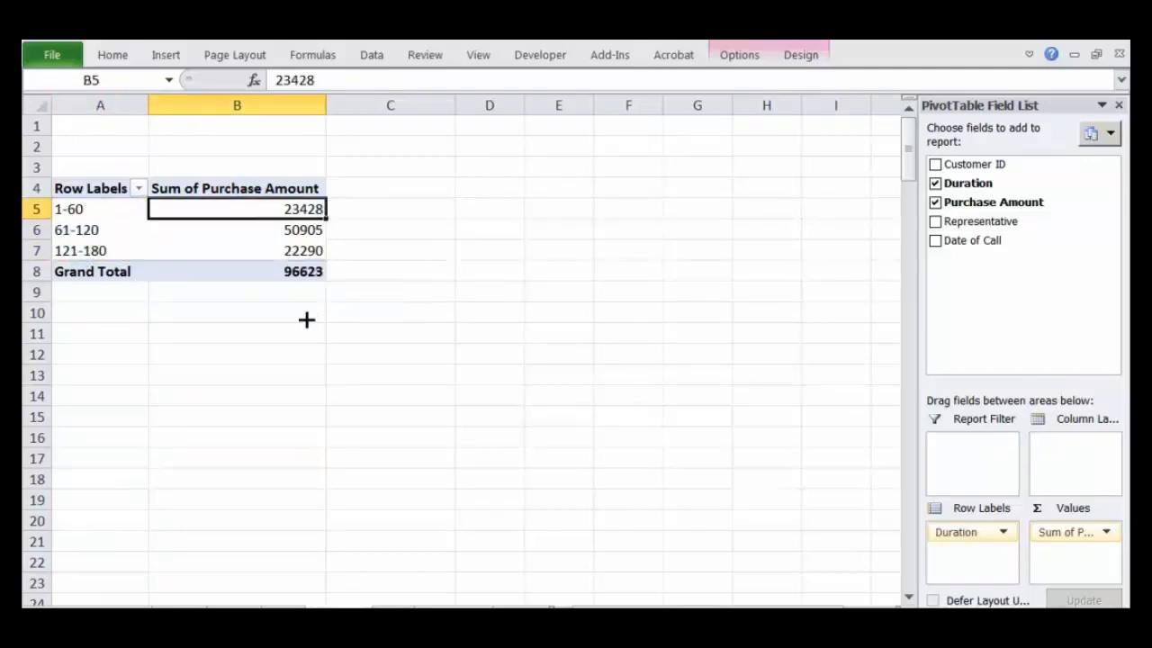
Step: Compare the purchase amount of the 61-120 duration band with the other bands and the grand total
{"action": "left_click_drag", "start_coordinate": [96, 230], "coordinate": [292, 236]}
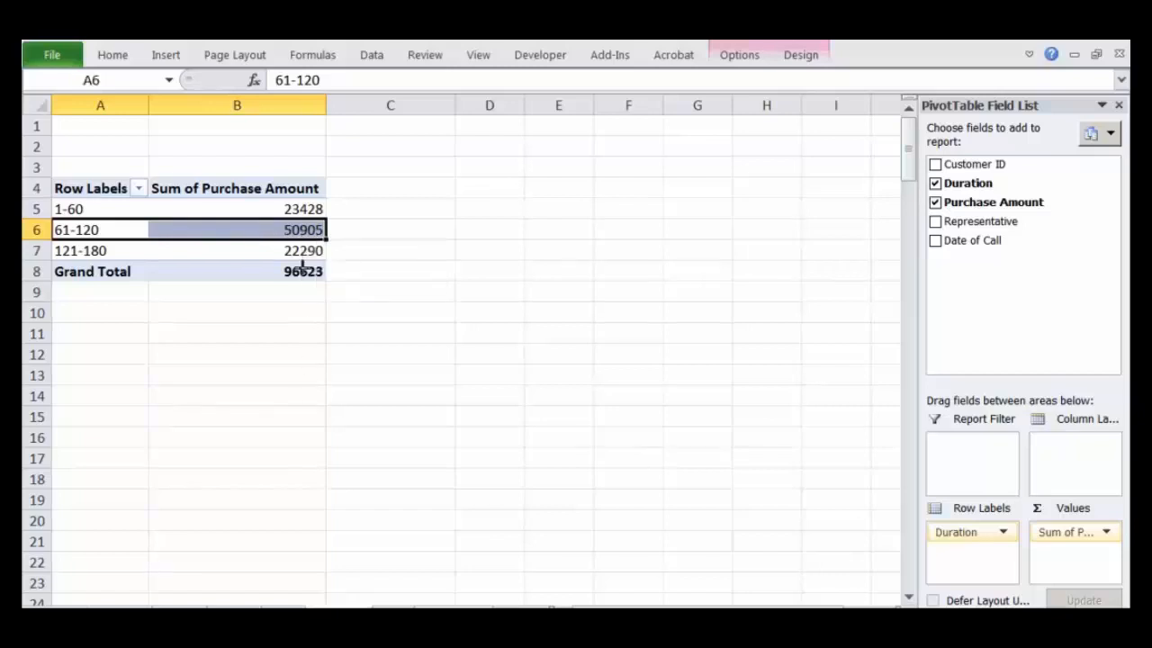
{"action": "mouse_move", "coordinate": [301, 270]}
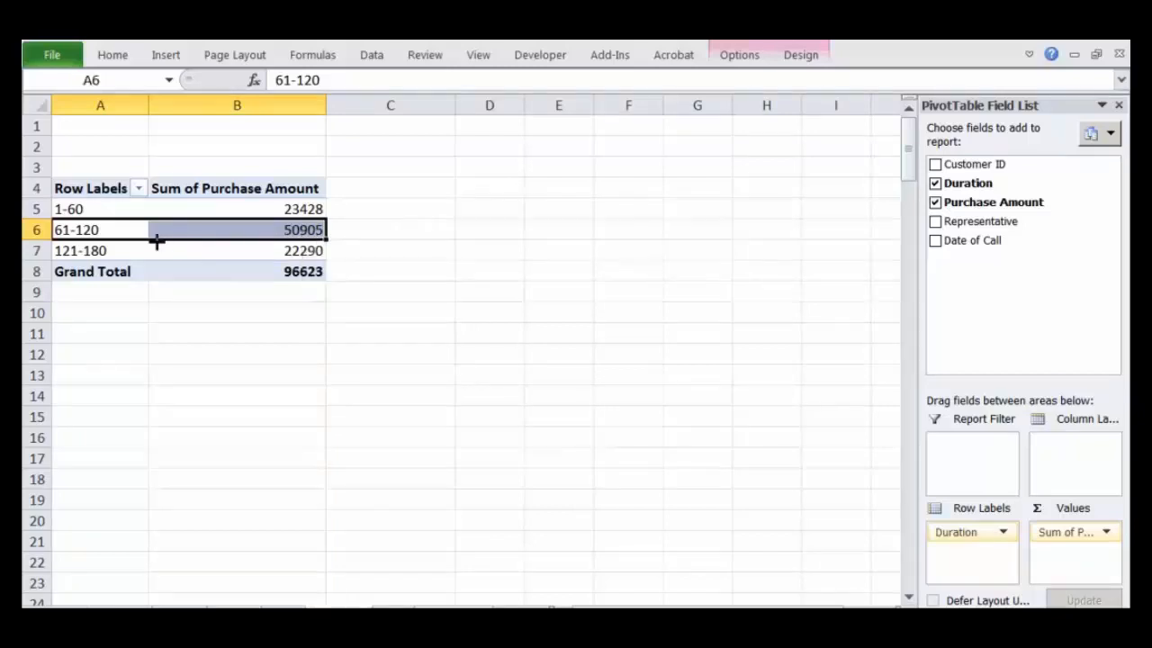
{"action": "mouse_move", "coordinate": [317, 233]}
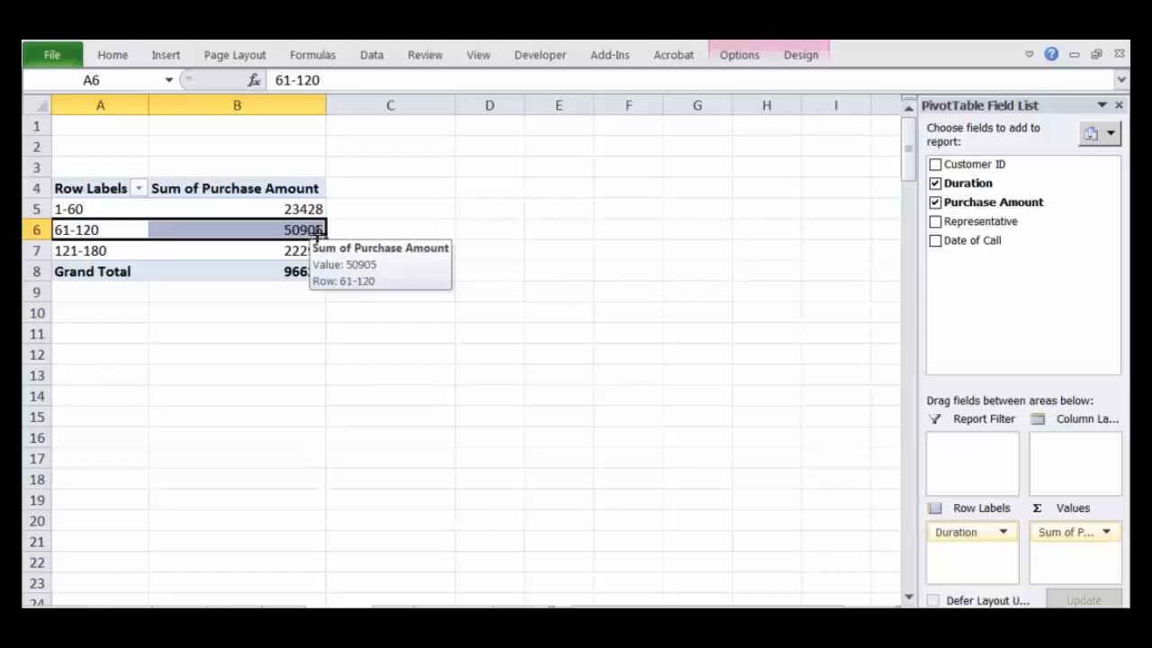
{"action": "left_click", "coordinate": [387, 190]}
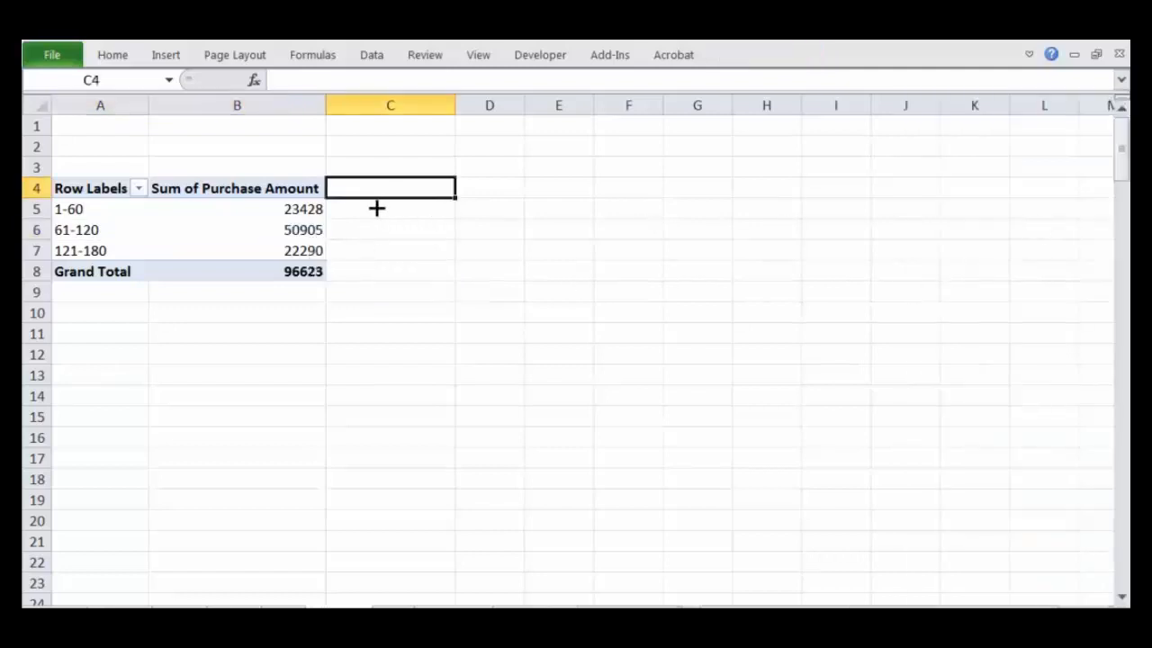
Step: Add Purchase Amount to the PivotTable values a second time and summarise that new field by Count
{"action": "left_click", "coordinate": [309, 210]}
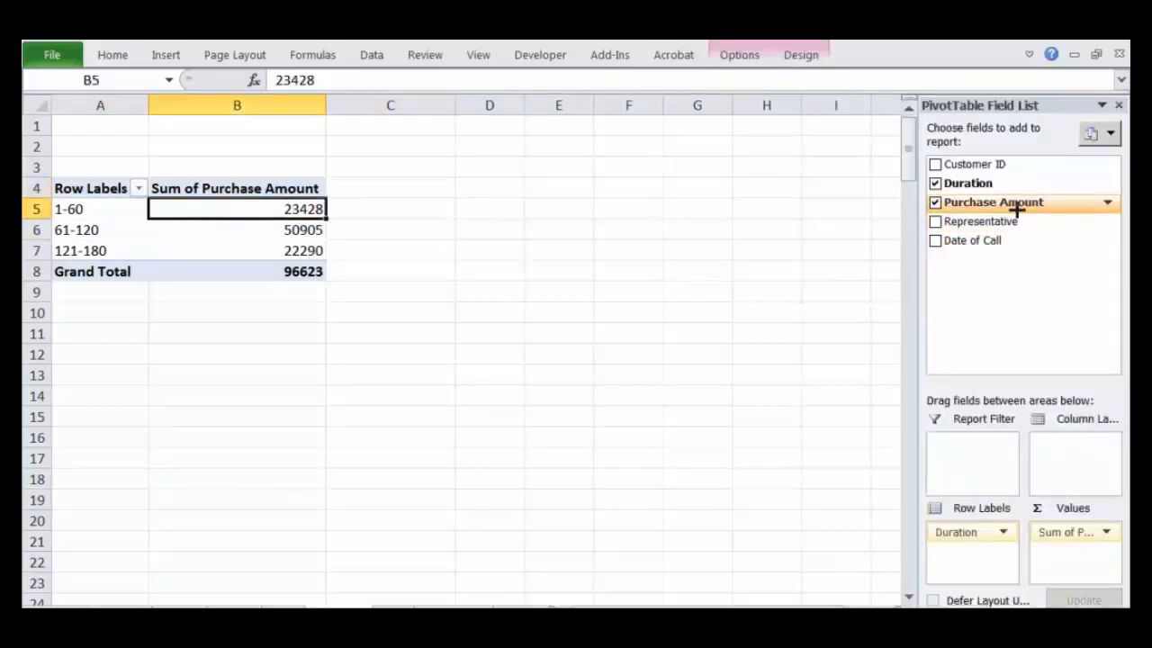
{"action": "left_click_drag", "start_coordinate": [1008, 202], "coordinate": [1078, 562]}
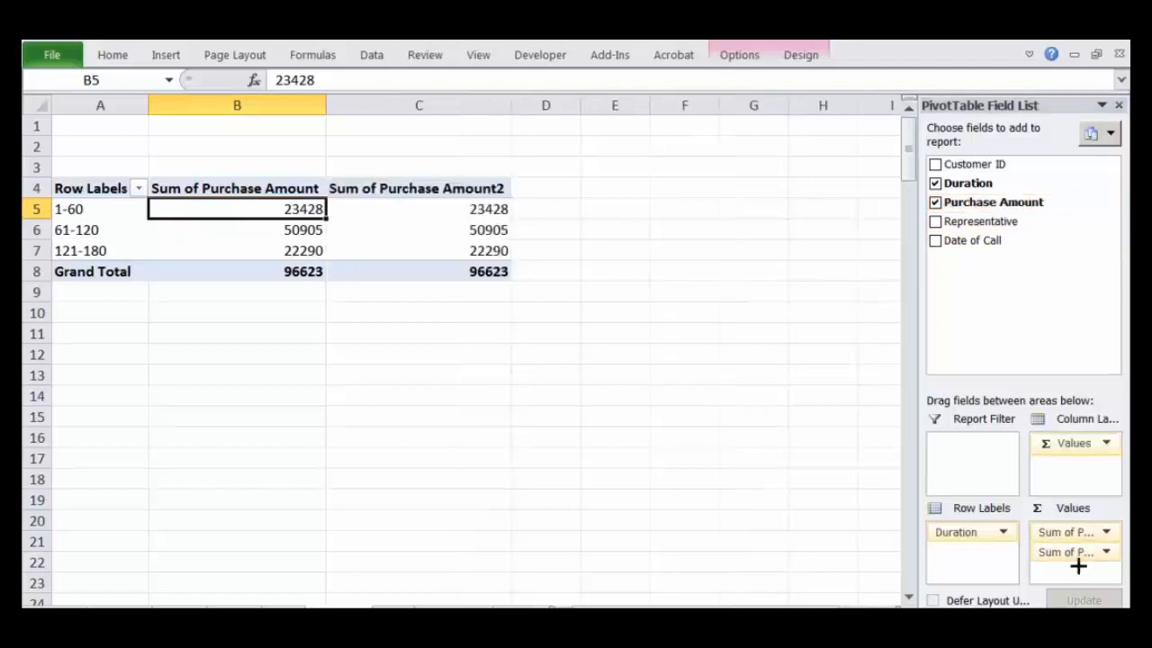
{"action": "left_click", "coordinate": [1107, 552]}
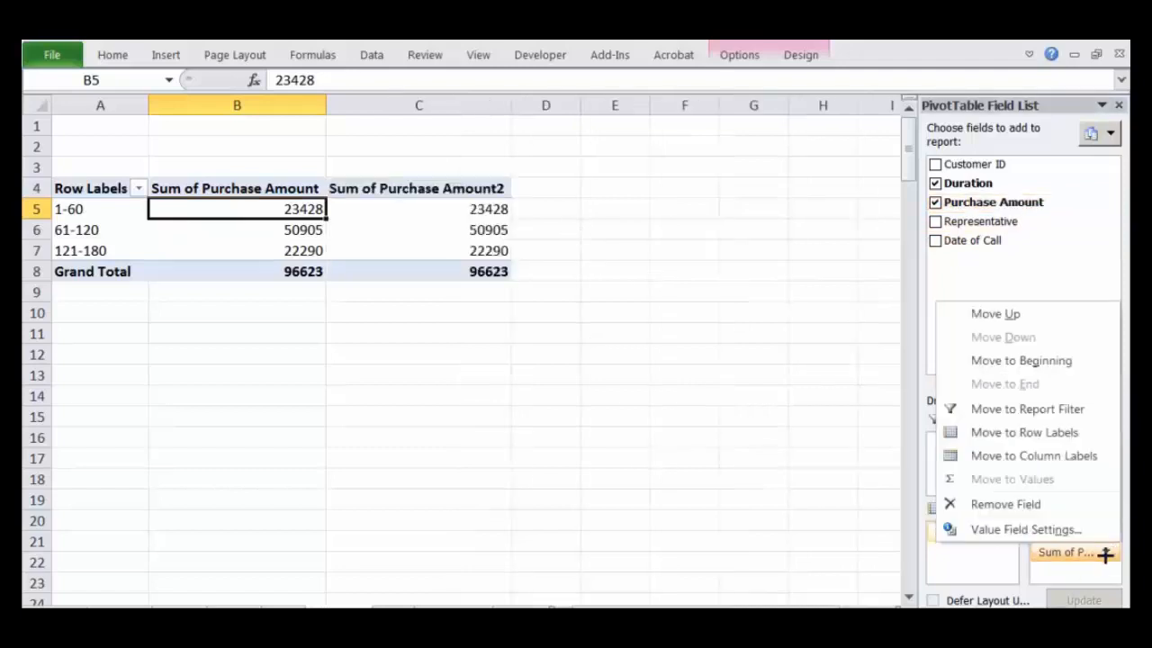
{"action": "left_click", "coordinate": [1059, 530]}
{"action": "left_click", "coordinate": [609, 419]}
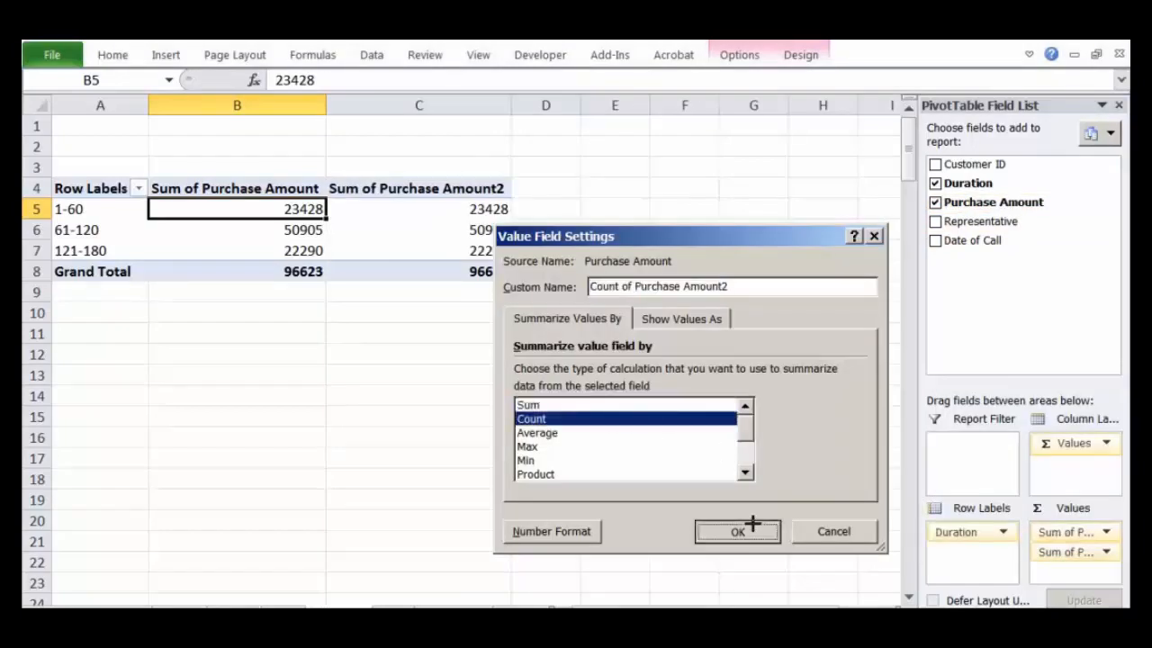
{"action": "left_click", "coordinate": [738, 530]}
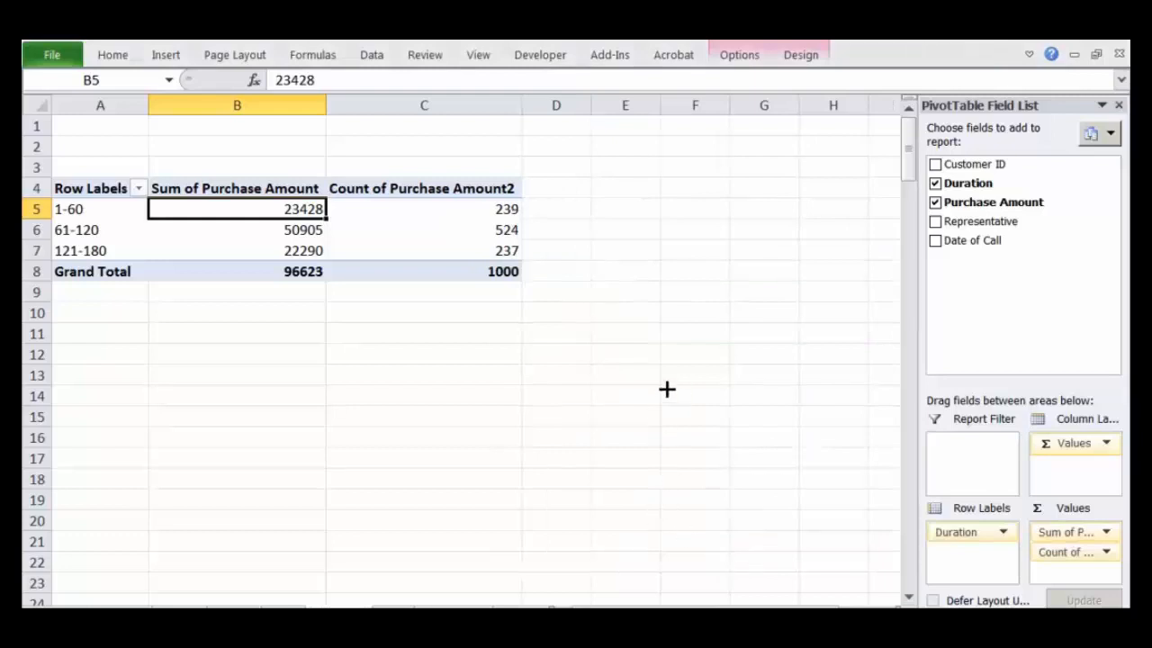
Step: Compare the purchase counts with the purchase sums per duration band and check which bands the Duration filter lists
{"action": "mouse_move", "coordinate": [376, 170]}
{"action": "left_mouse_down"}
{"action": "mouse_move", "coordinate": [375, 201]}
{"action": "mouse_move", "coordinate": [435, 154]}
{"action": "left_mouse_up"}
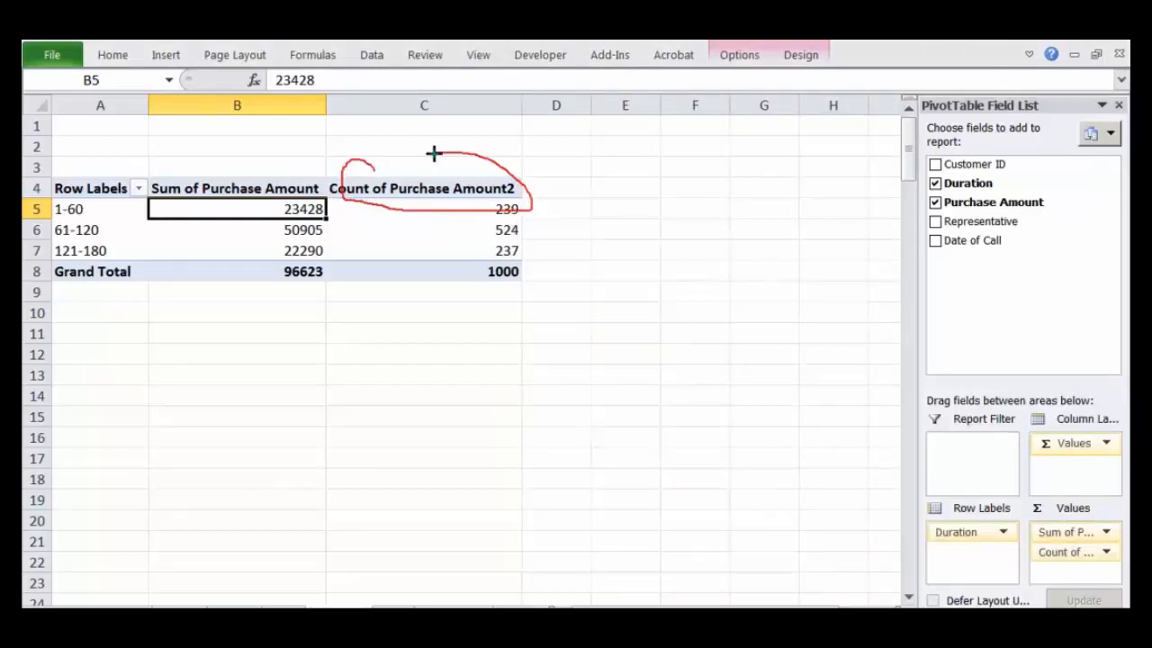
{"action": "left_click_drag", "start_coordinate": [247, 209], "coordinate": [267, 288]}
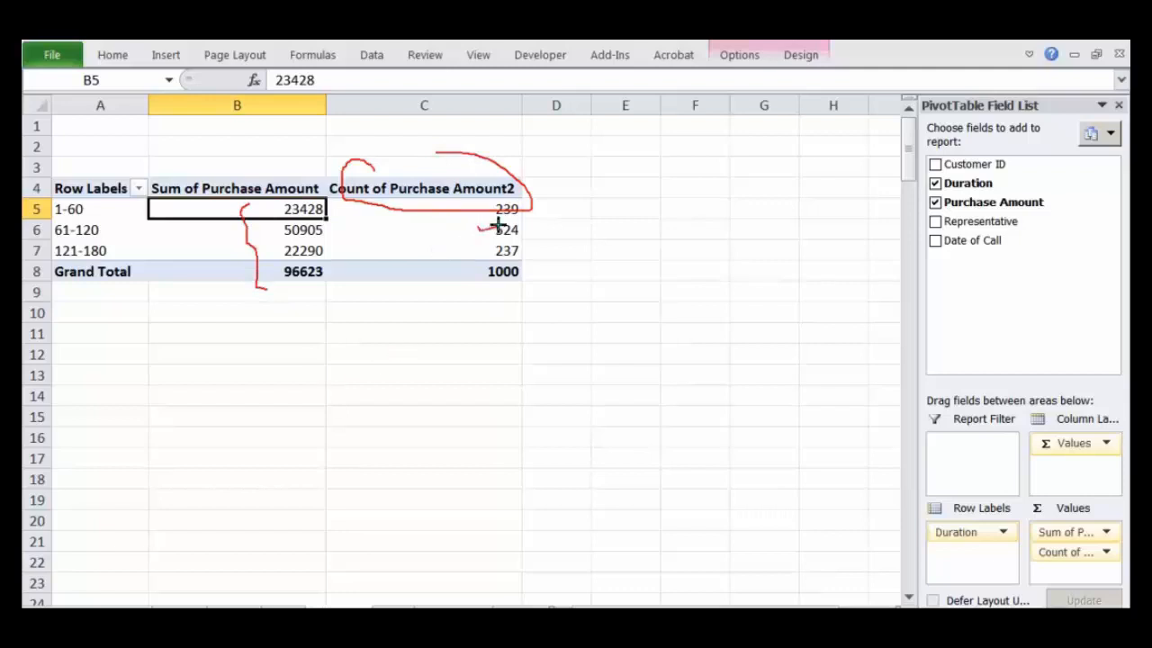
{"action": "mouse_move", "coordinate": [495, 226]}
{"action": "left_mouse_down"}
{"action": "mouse_move", "coordinate": [334, 226]}
{"action": "mouse_move", "coordinate": [341, 244]}
{"action": "left_mouse_up"}
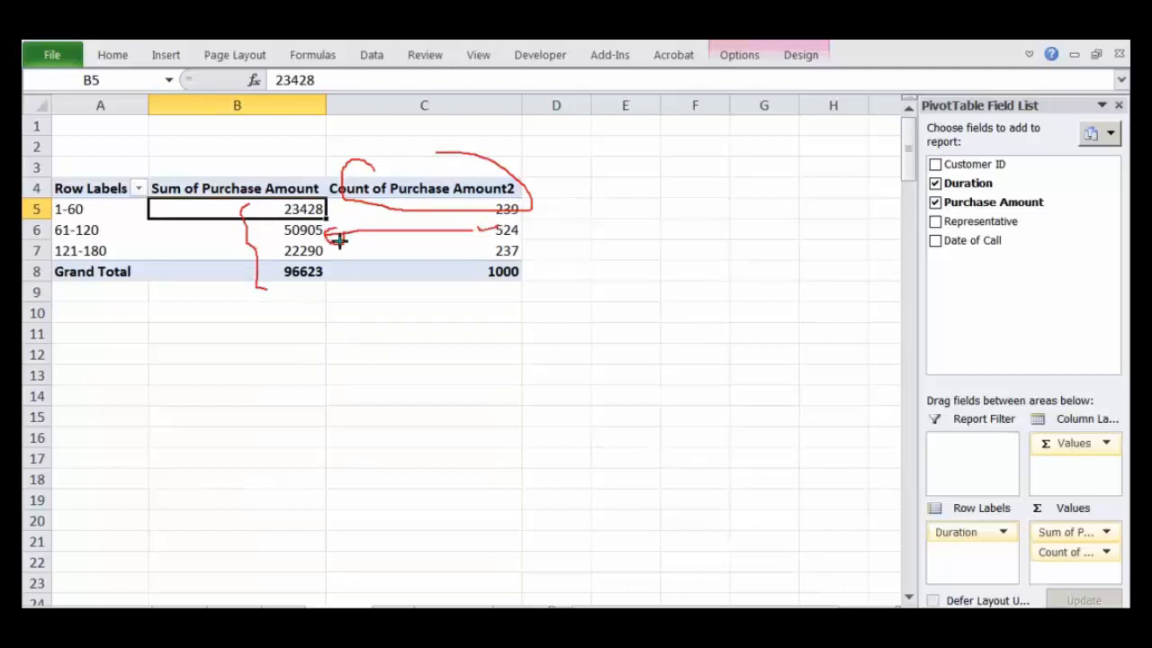
{"action": "key", "text": "Escape"}
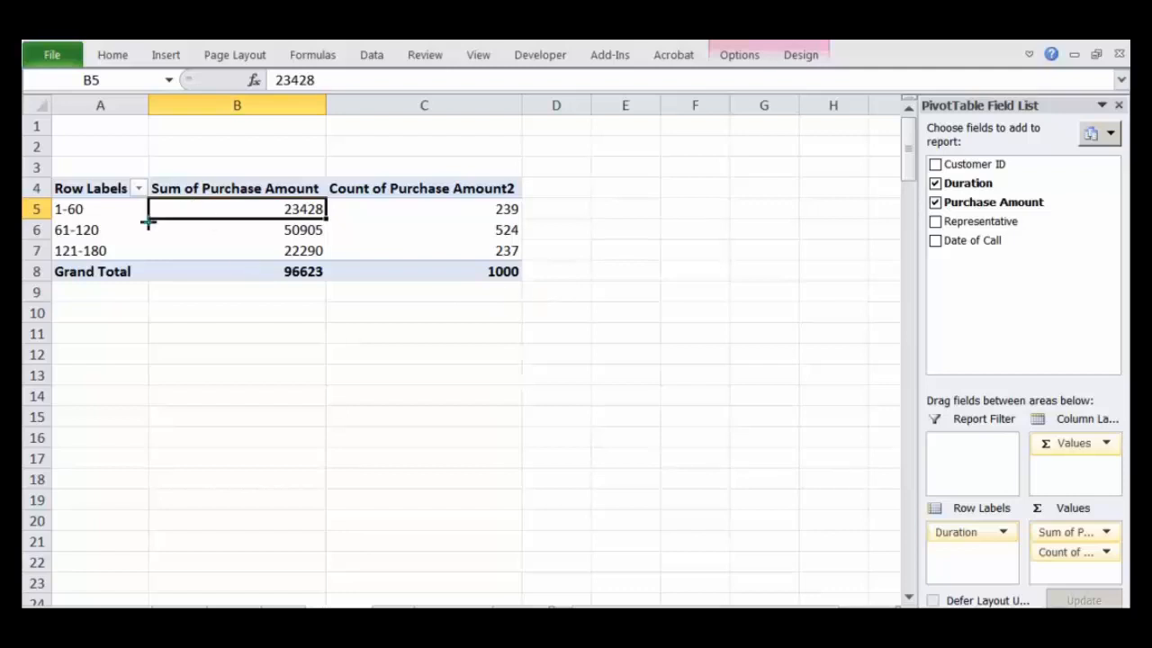
{"action": "left_click_drag", "start_coordinate": [117, 209], "coordinate": [139, 178]}
{"action": "left_click_drag", "start_coordinate": [127, 219], "coordinate": [150, 216]}
{"action": "key", "text": "Escape"}
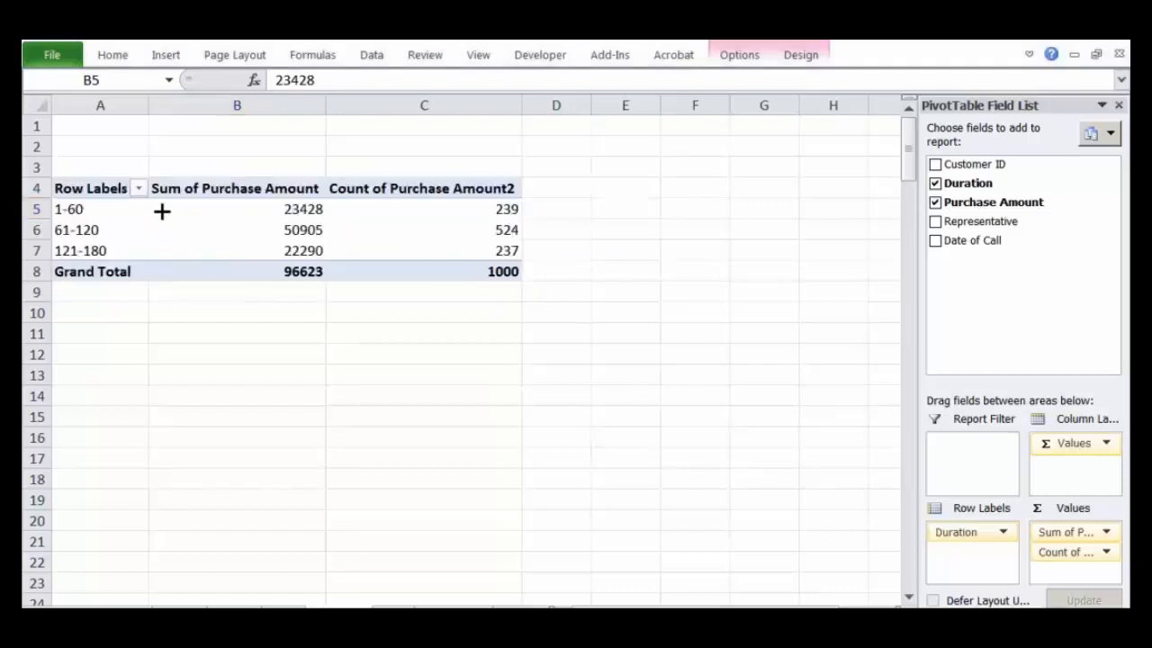
{"action": "left_click", "coordinate": [137, 188]}
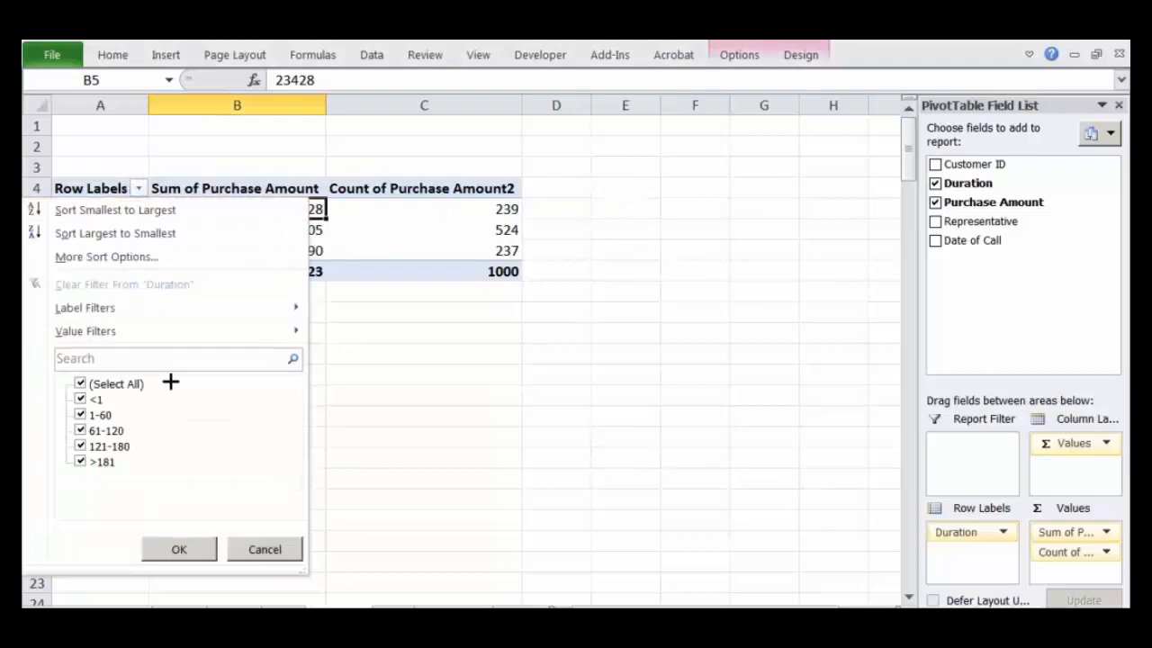
{"action": "left_click", "coordinate": [342, 234]}
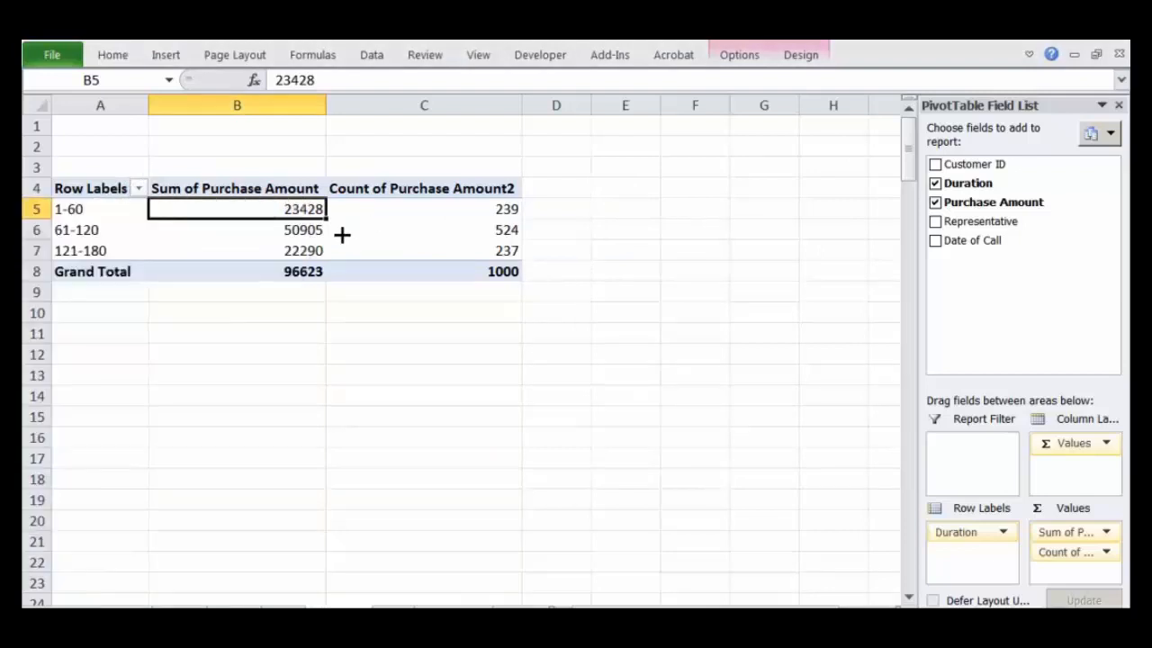
Step: Regroup the Duration row labels in intervals of 30, keeping the start at 1 and the end at 180
{"action": "left_click", "coordinate": [93, 230]}
{"action": "right_click", "coordinate": [93, 230]}
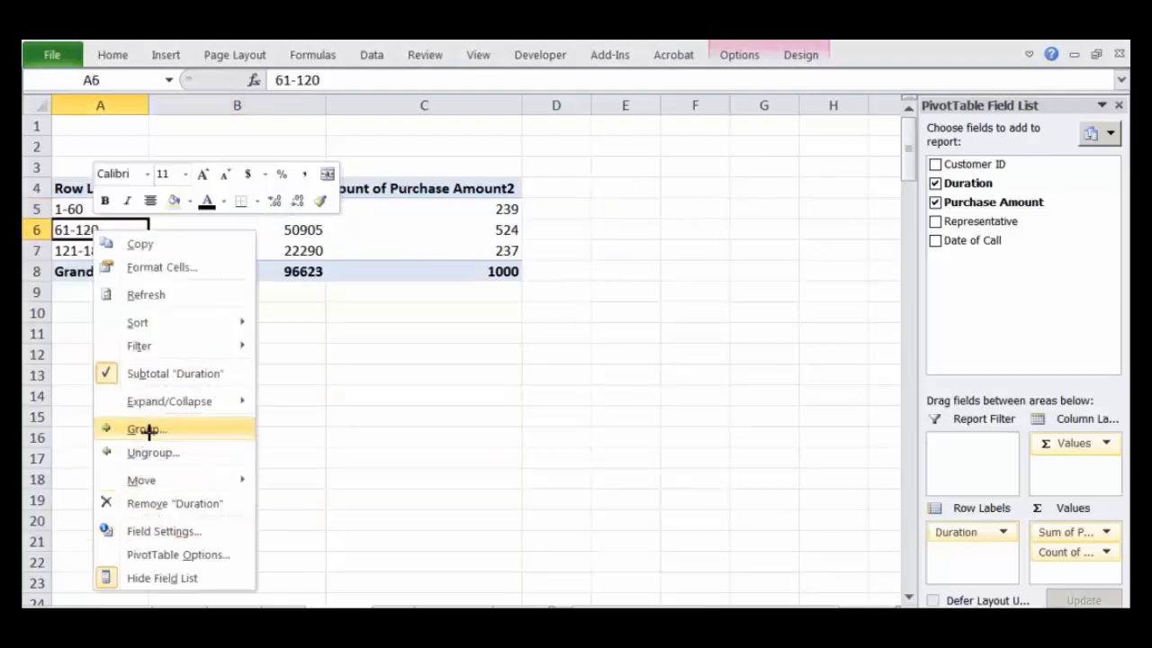
{"action": "left_click", "coordinate": [149, 430]}
{"action": "left_click_drag", "start_coordinate": [210, 348], "coordinate": [702, 269]}
{"action": "double_click", "coordinate": [659, 367]}
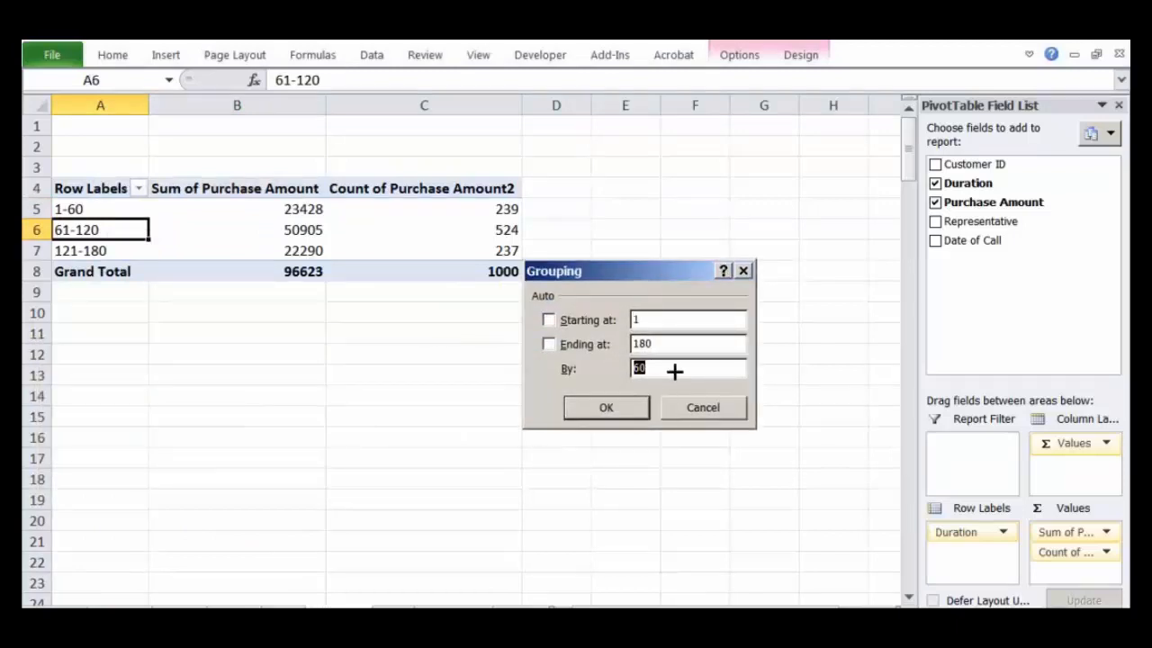
{"action": "type", "text": "30"}
{"action": "left_click", "coordinate": [606, 408]}
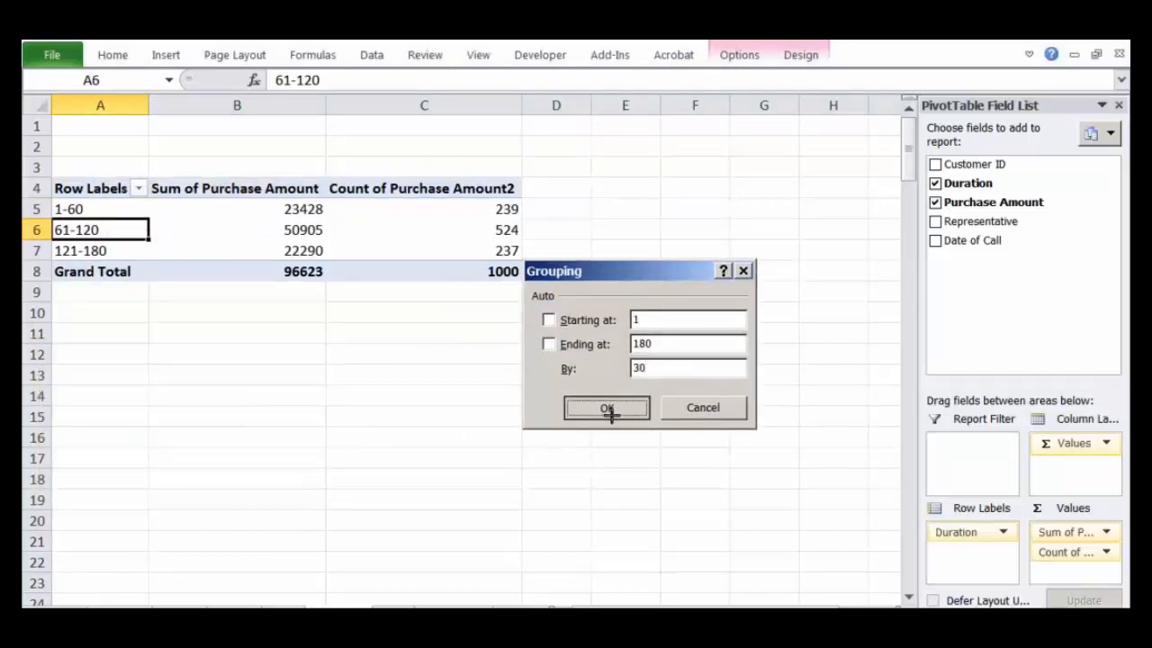
Step: Examine the purchase sum and purchase count for each duration band from 1-30 to 151-180
{"action": "left_click", "coordinate": [137, 257]}
{"action": "left_click", "coordinate": [89, 212]}
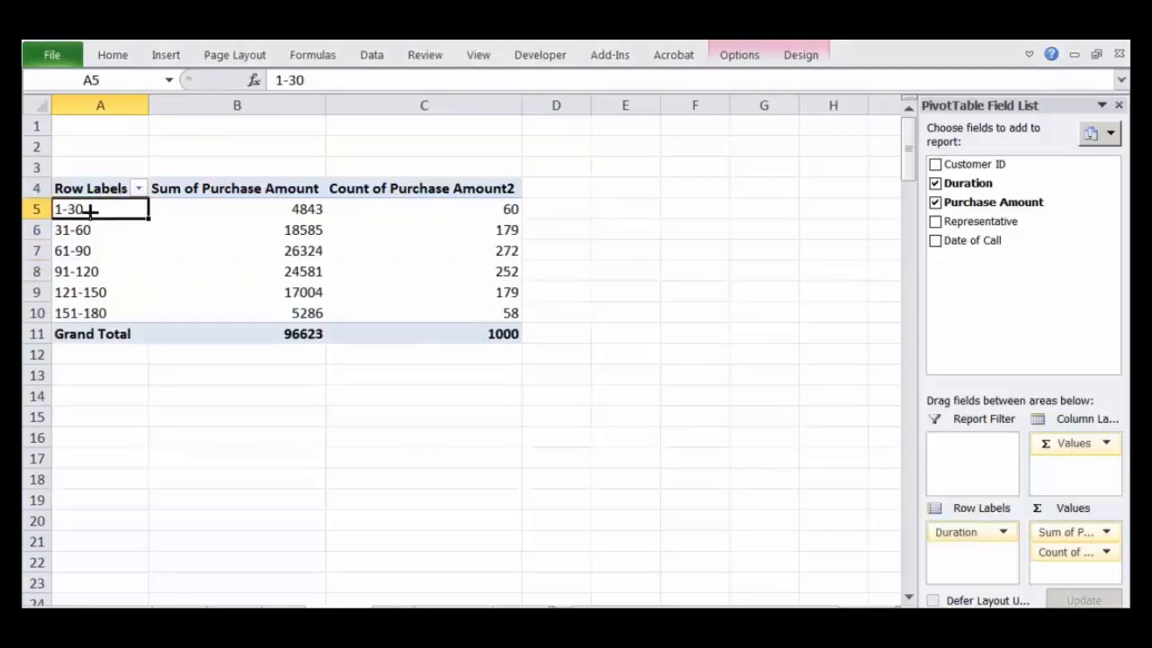
{"action": "left_click", "coordinate": [85, 224]}
{"action": "left_click", "coordinate": [172, 297]}
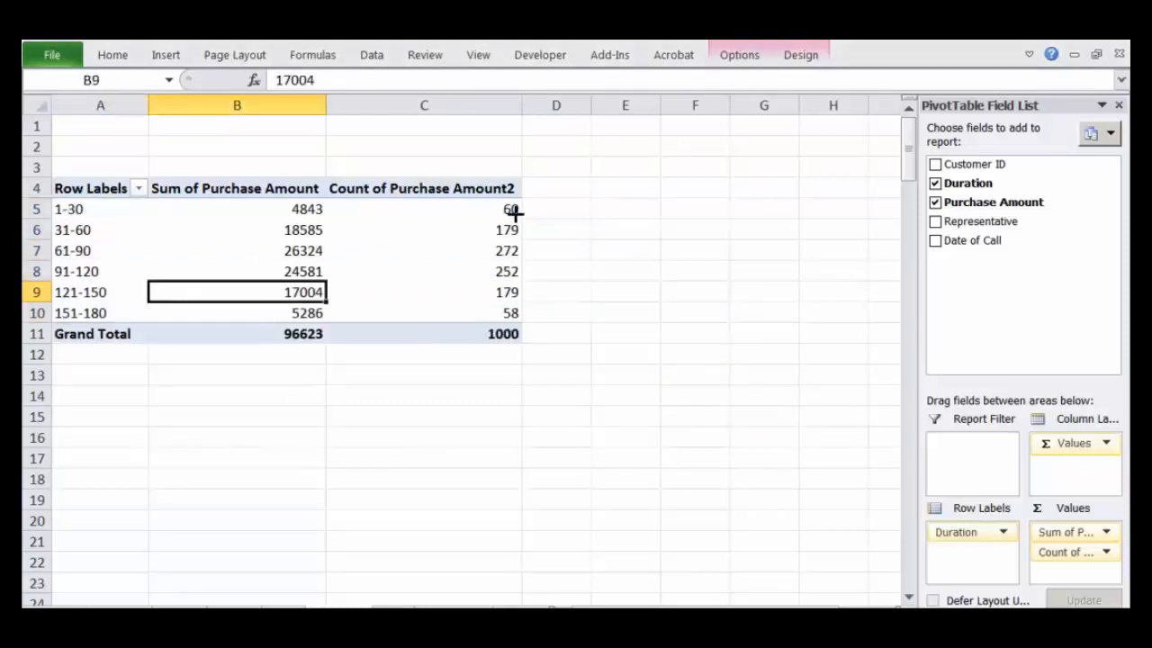
{"action": "left_click_drag", "start_coordinate": [515, 212], "coordinate": [513, 315]}
{"action": "left_click", "coordinate": [675, 329]}
{"action": "left_click", "coordinate": [103, 213]}
{"action": "left_click", "coordinate": [301, 232]}
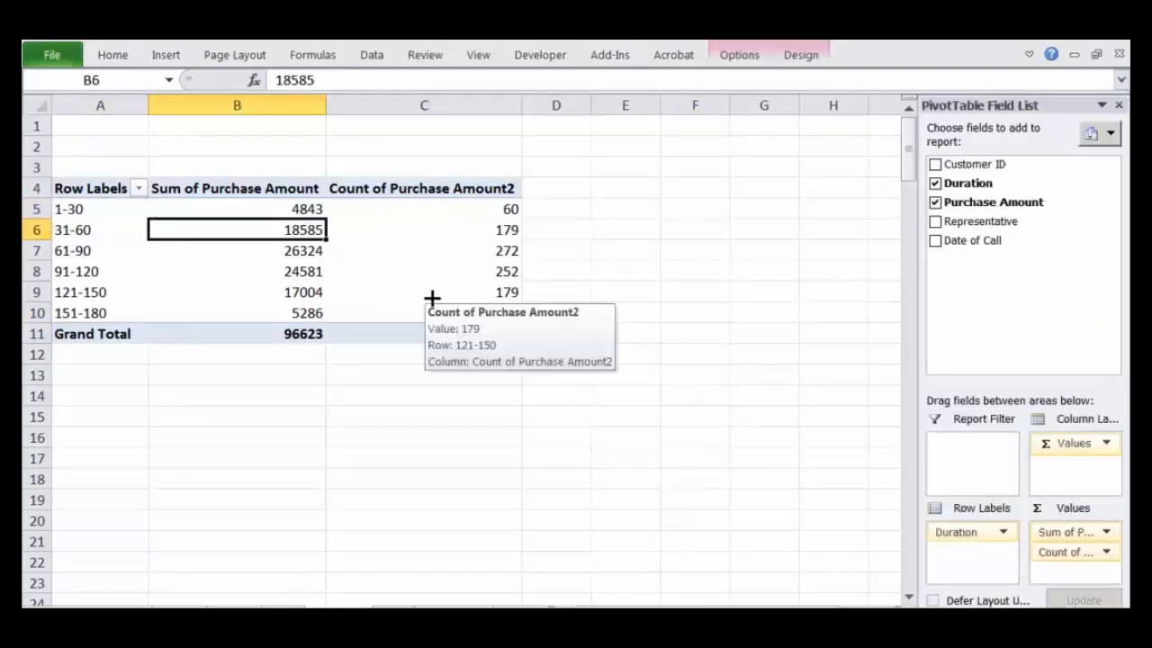
{"action": "mouse_move", "coordinate": [427, 319]}
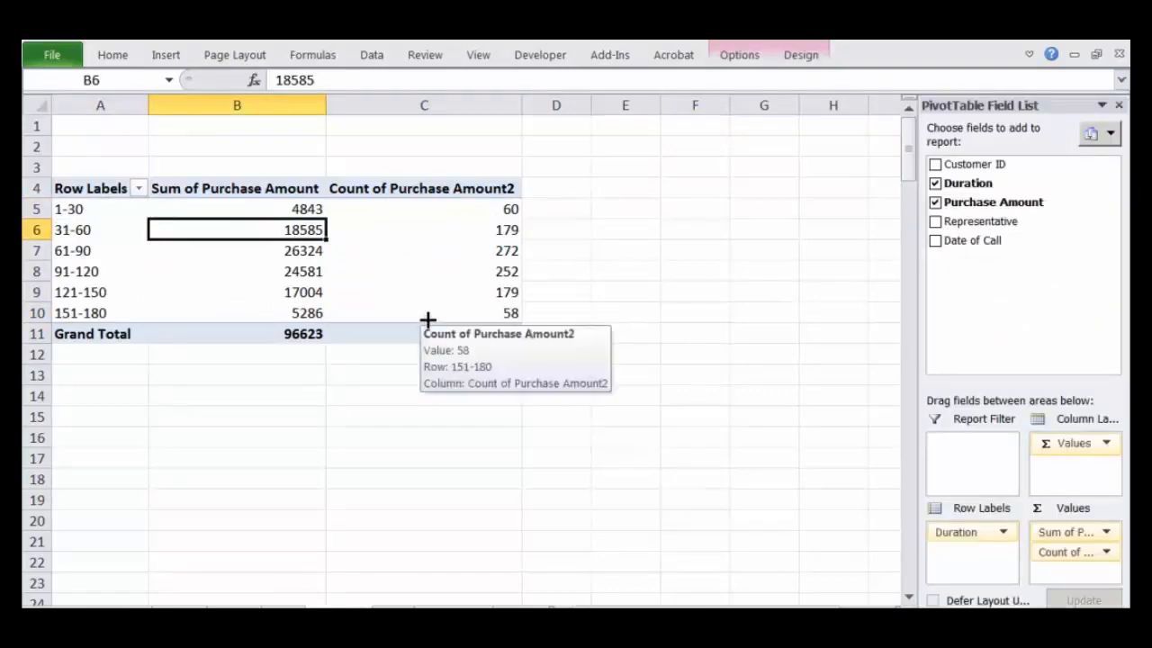